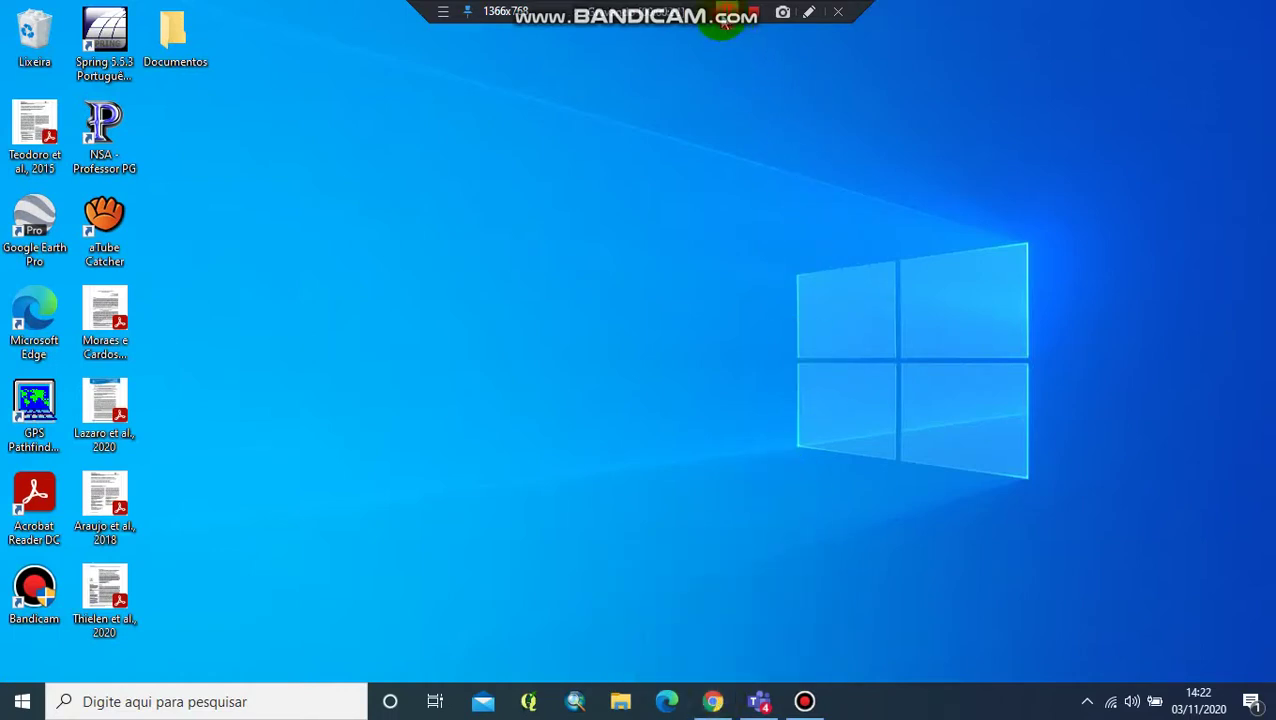
In Microsoft Teams, download Aula_05.zip from the files of the LOC.ESPACIAL-1A-GA-N-TEC team's Geral channel.
{"action": "left_click", "coordinate": [759, 701]}
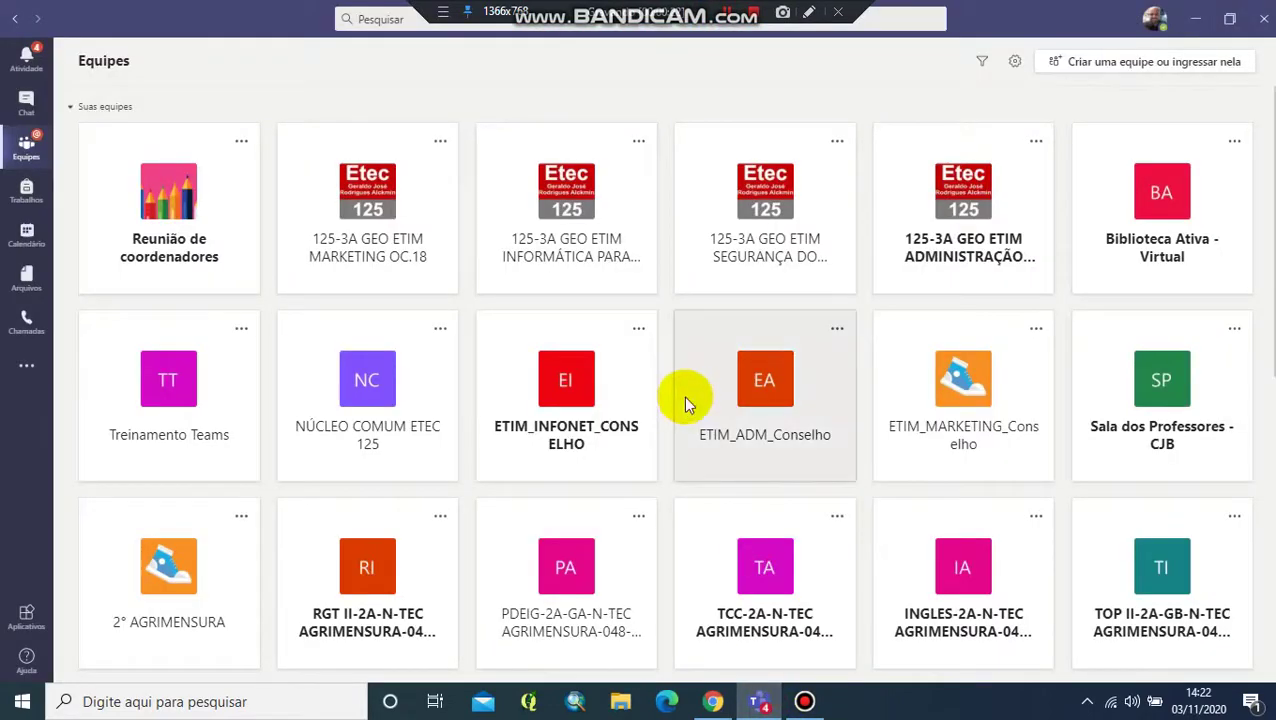
{"action": "scroll", "coordinate": [683, 399], "scroll_direction": "down", "scroll_amount": 6}
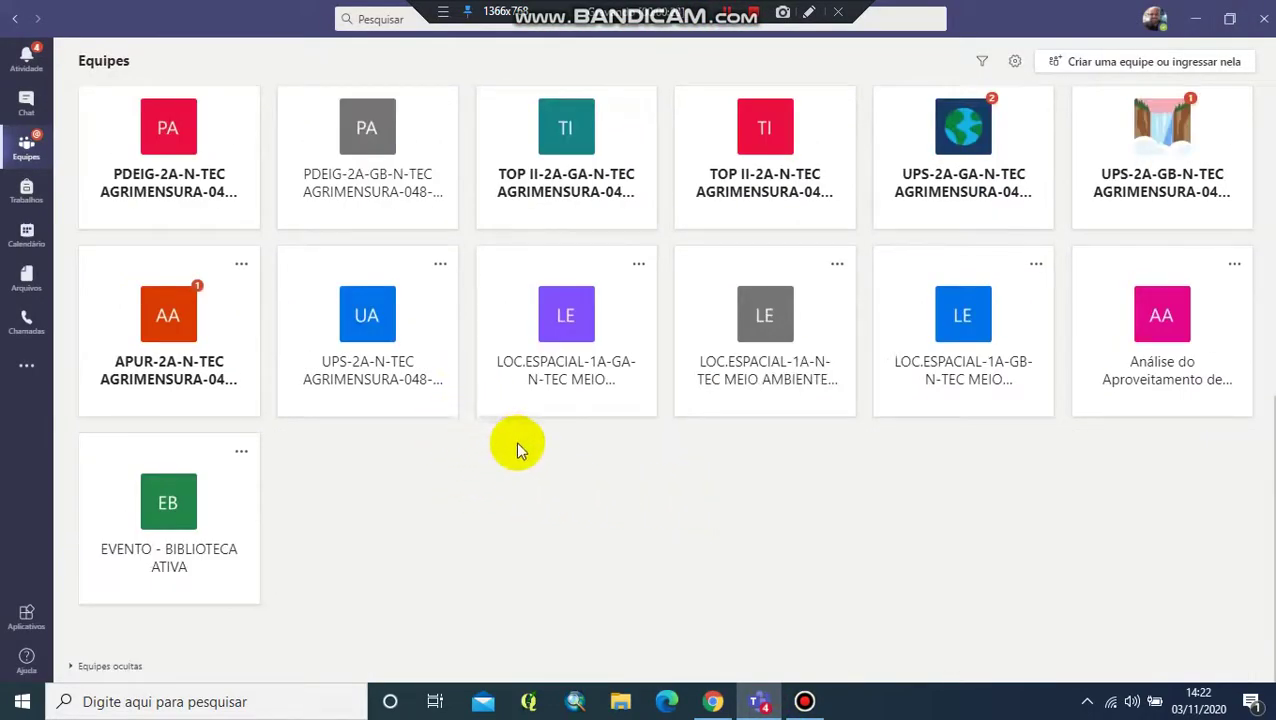
{"action": "left_click", "coordinate": [563, 372]}
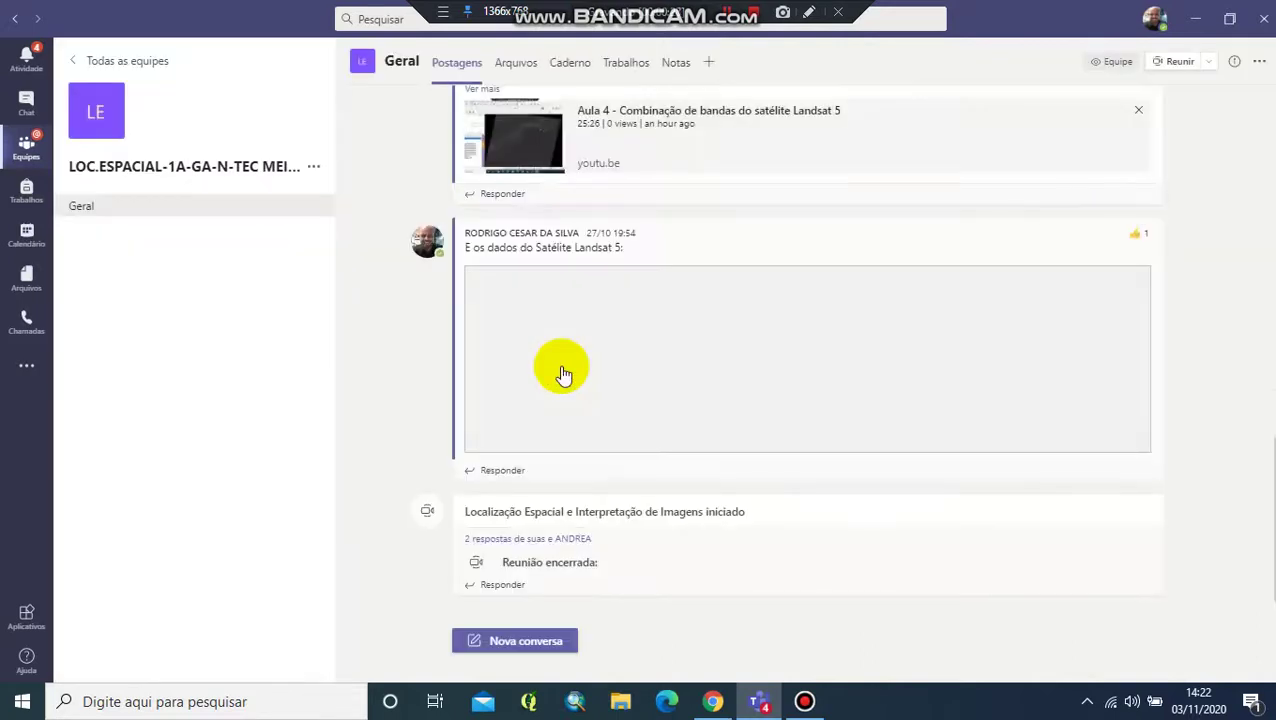
{"action": "left_click", "coordinate": [515, 68]}
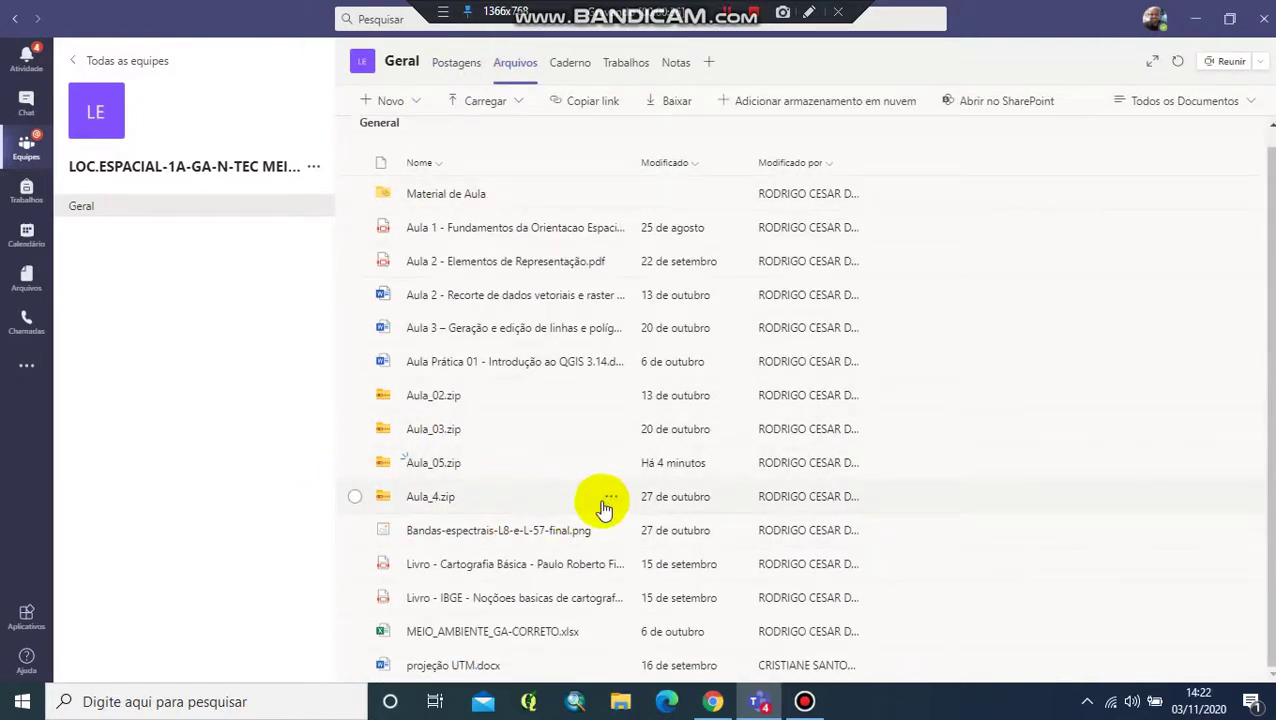
{"action": "left_click", "coordinate": [354, 463]}
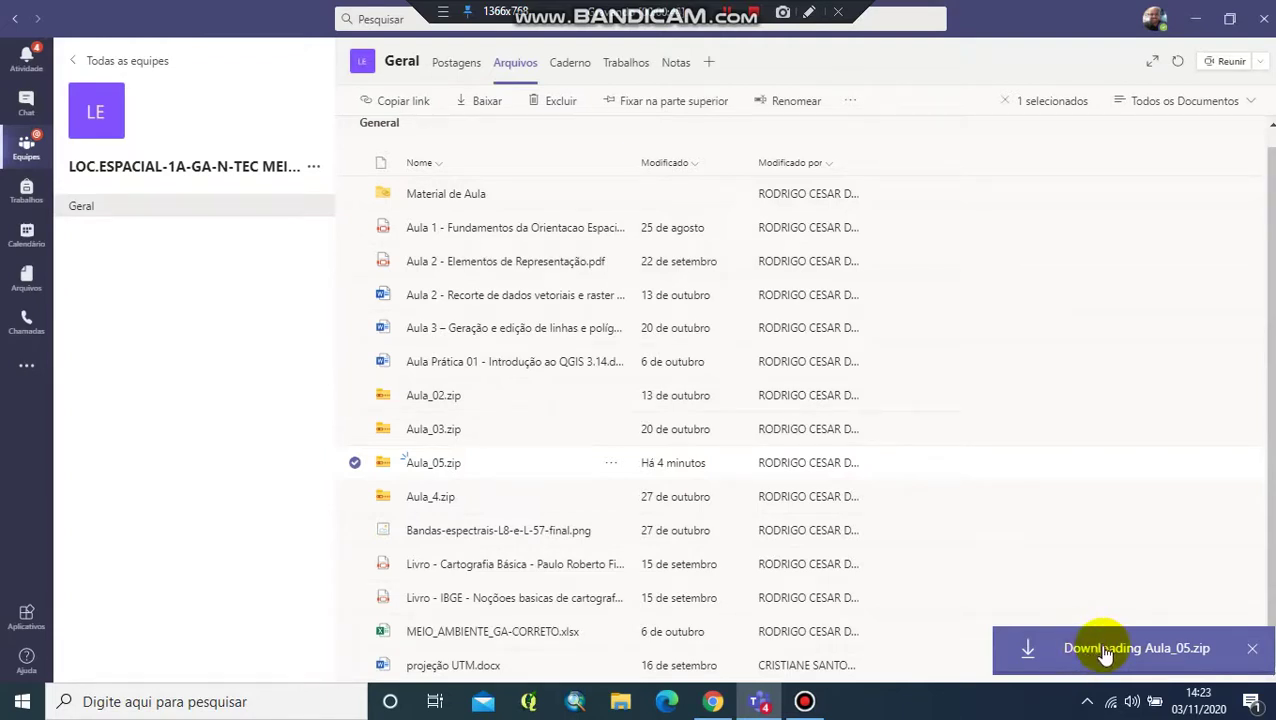
Switch to File Explorer and locate the downloaded Aula_05 archive in the Downloads folder.
{"action": "left_click", "coordinate": [621, 703]}
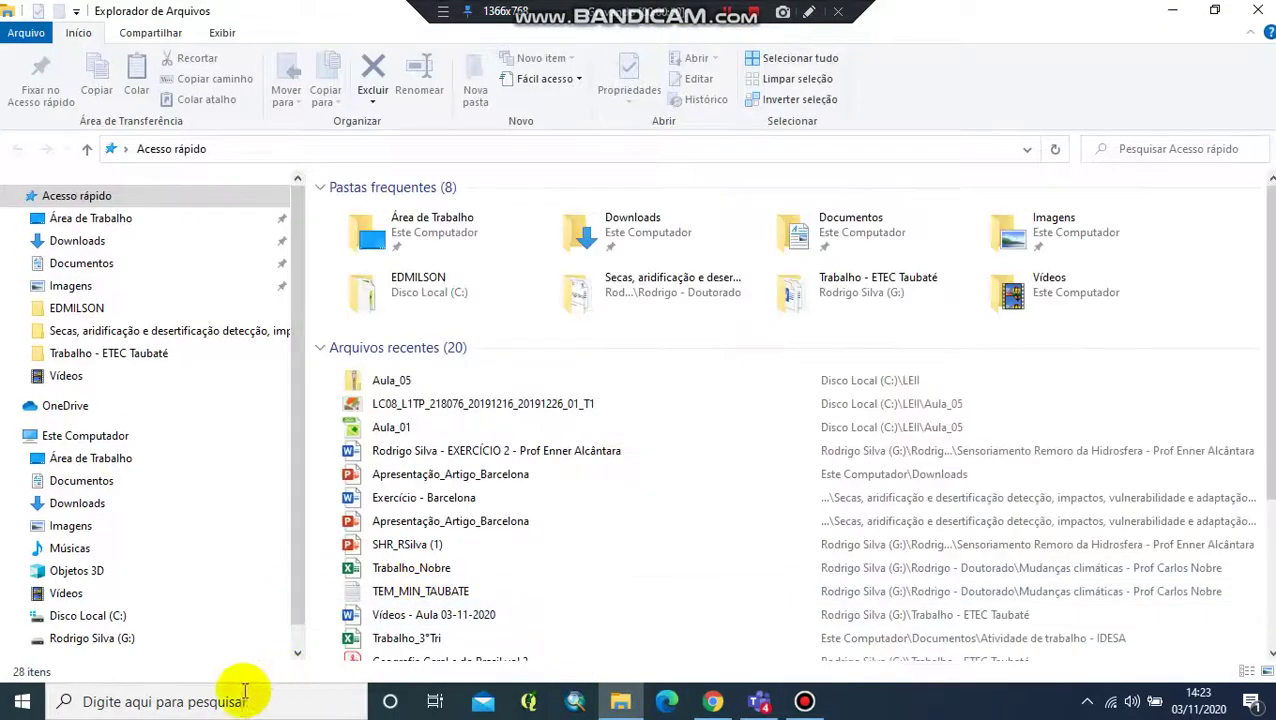
{"action": "left_click", "coordinate": [102, 504]}
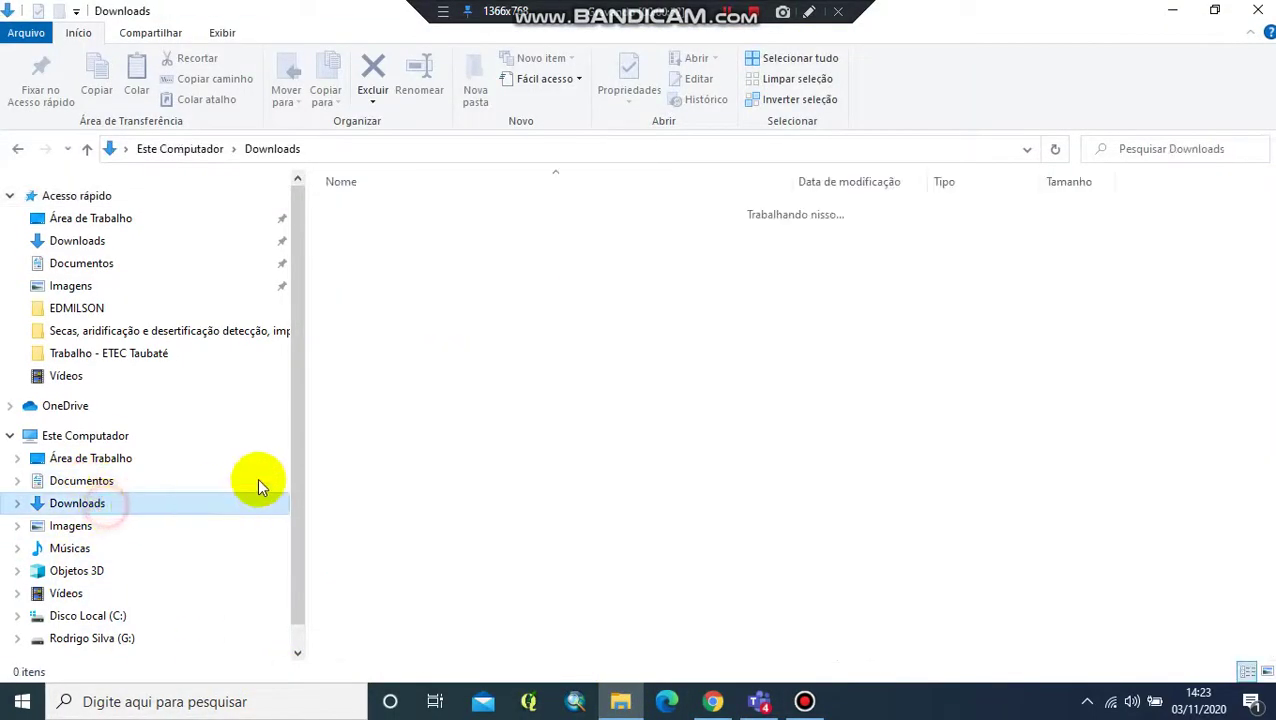
{"action": "left_click", "coordinate": [415, 256]}
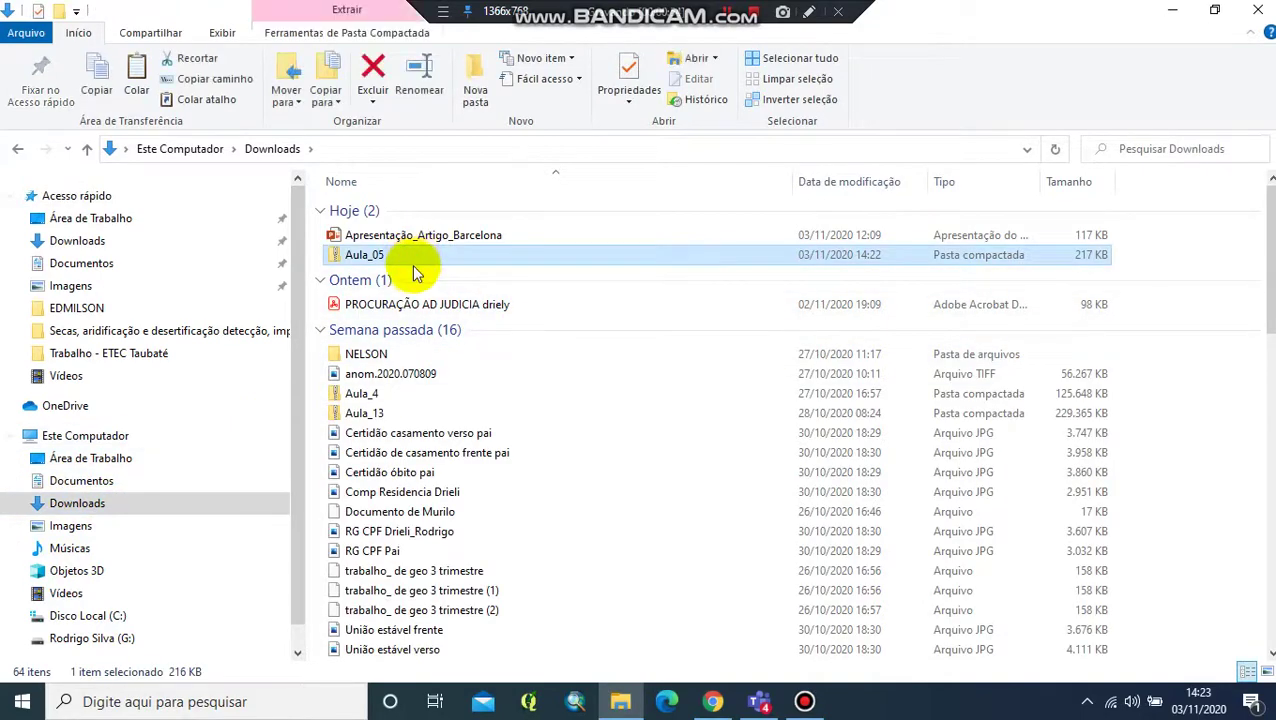
Extract the Aula_05 archive stored in the LEII folder of drive C: to C:\LEII\Aula_05.
{"action": "left_click", "coordinate": [105, 615]}
{"action": "double_click", "coordinate": [377, 344]}
{"action": "left_click", "coordinate": [450, 346]}
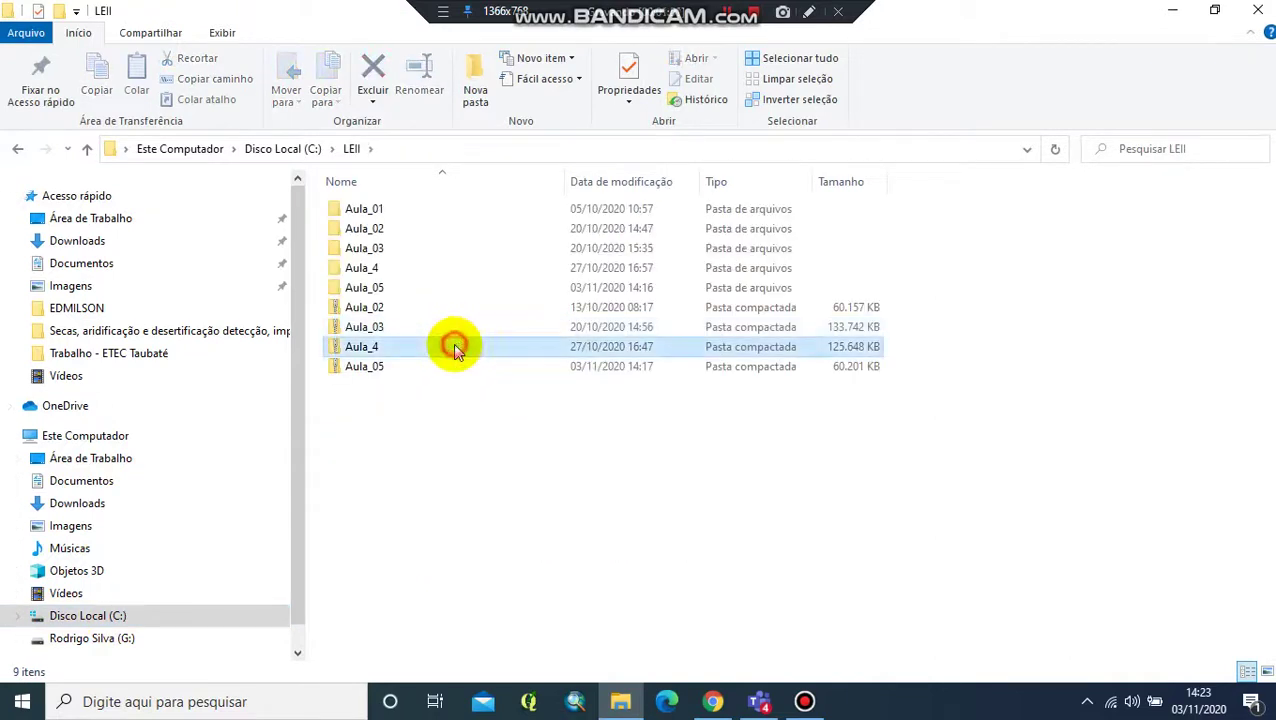
{"action": "left_click", "coordinate": [387, 460]}
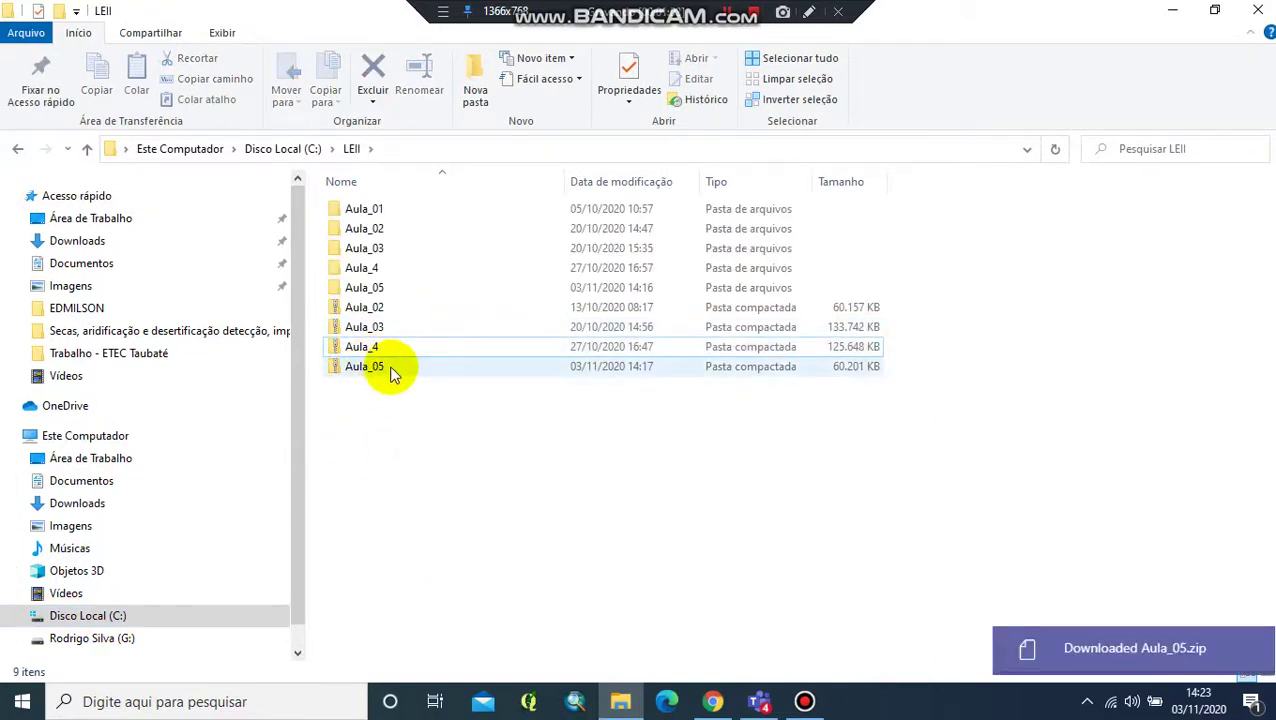
{"action": "left_click", "coordinate": [382, 370]}
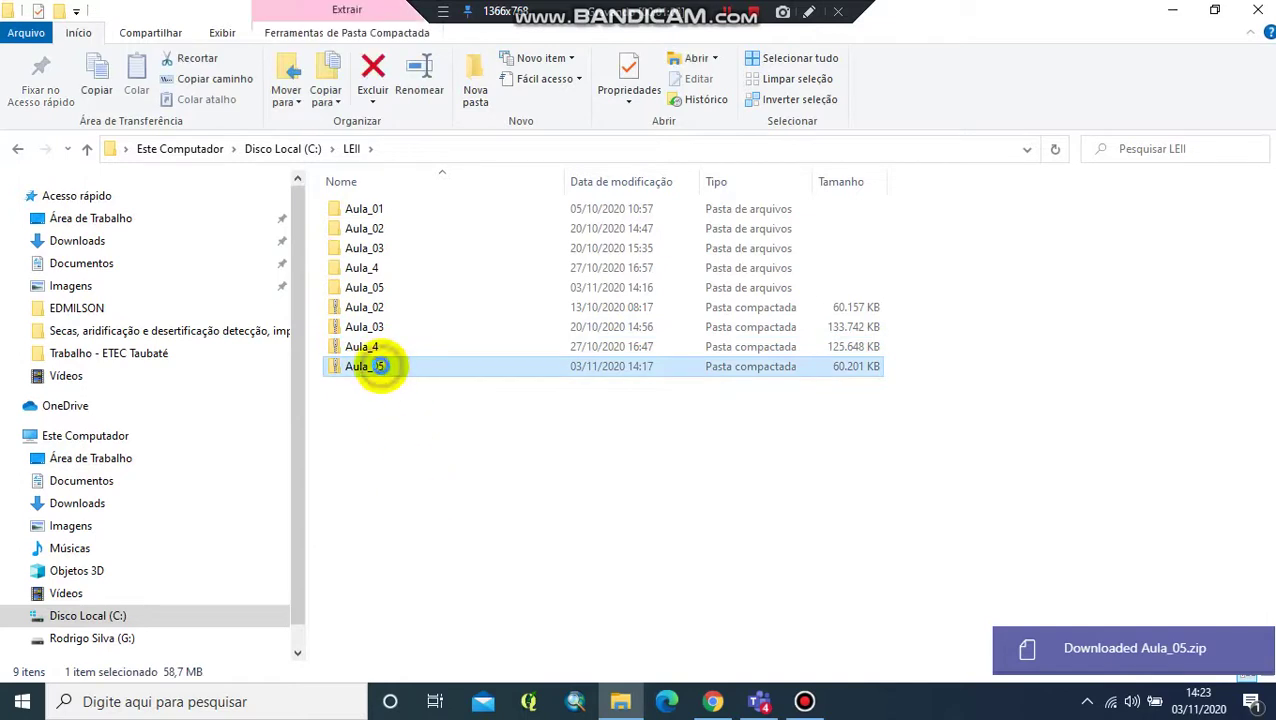
{"action": "right_click", "coordinate": [382, 370]}
{"action": "left_click", "coordinate": [460, 317]}
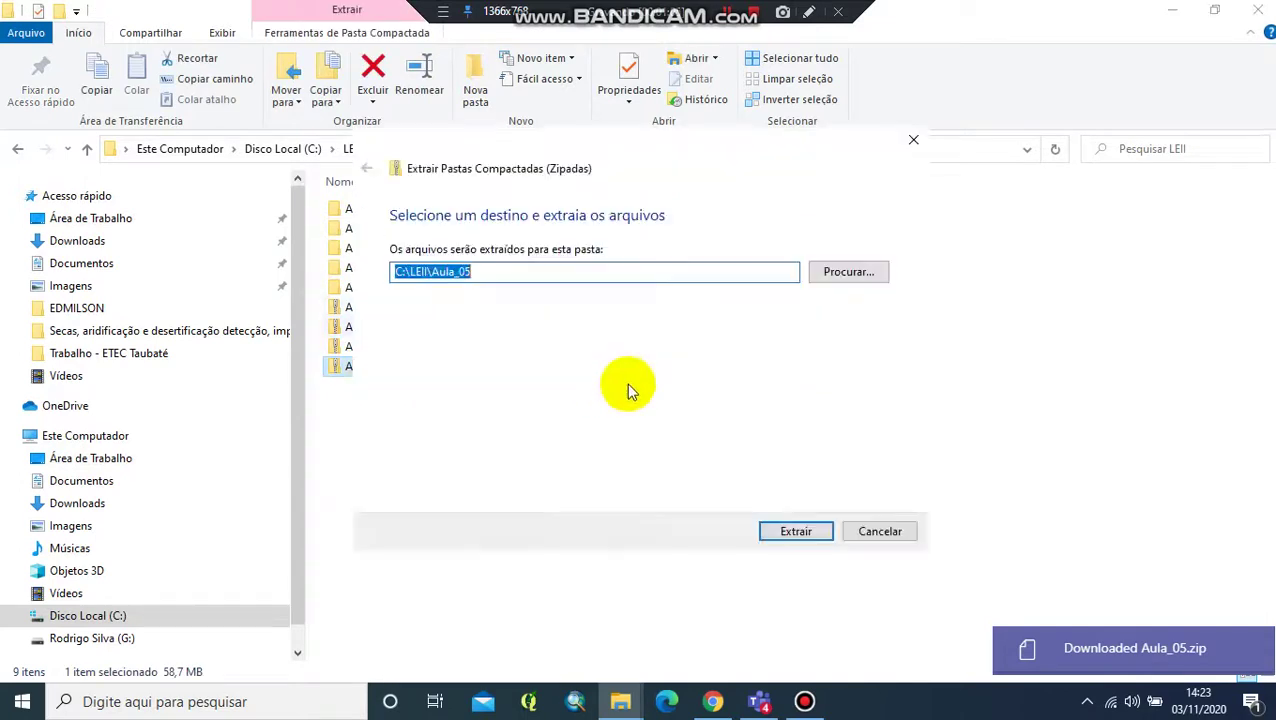
{"action": "left_click", "coordinate": [806, 535]}
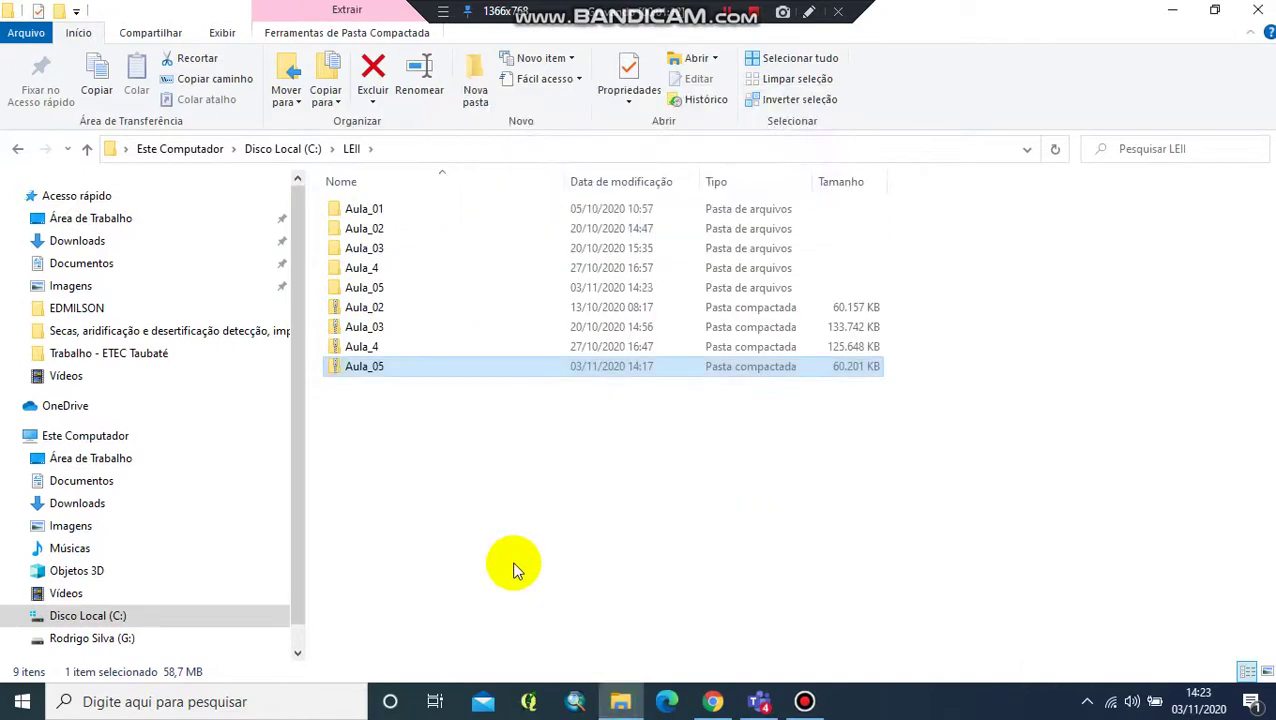
Open the Aula_01 project from the Aula_05 folder in QGIS, discarding the untitled project.
{"action": "double_click", "coordinate": [387, 289]}
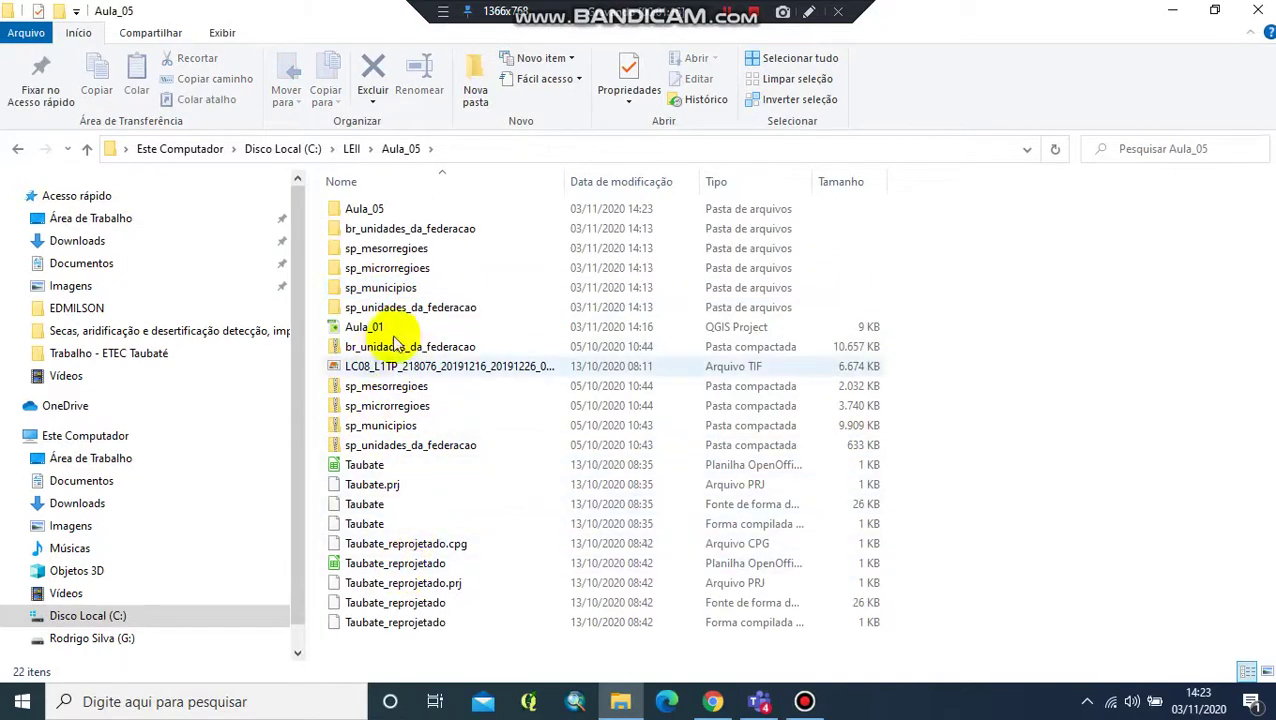
{"action": "left_click", "coordinate": [400, 329]}
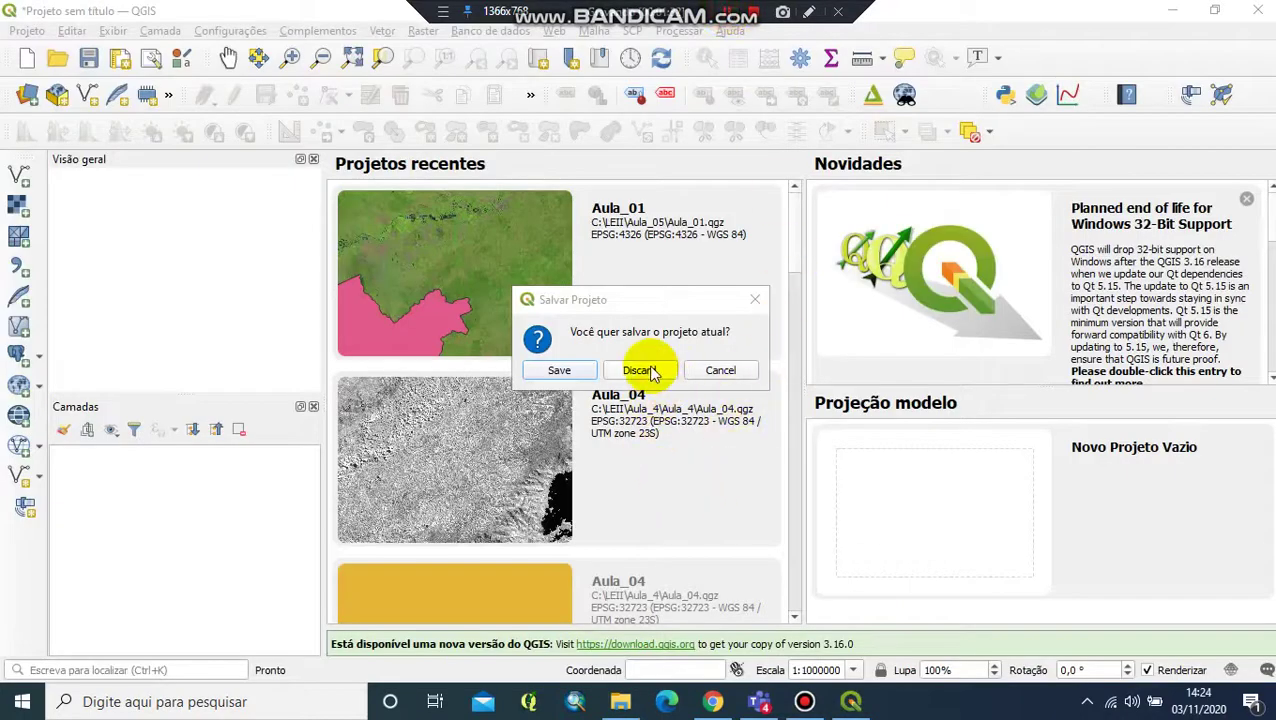
{"action": "left_click", "coordinate": [643, 369]}
{"action": "left_click", "coordinate": [650, 365]}
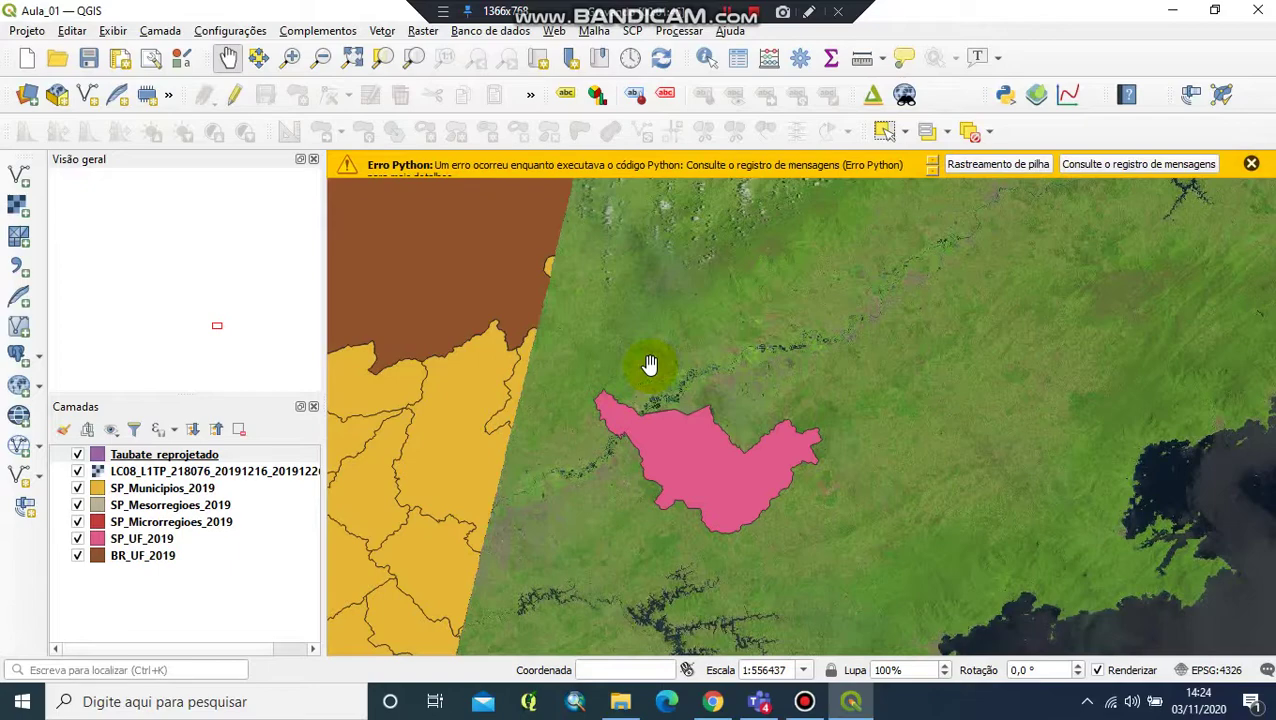
{"action": "scroll", "coordinate": [743, 415], "scroll_direction": "down", "scroll_amount": 1}
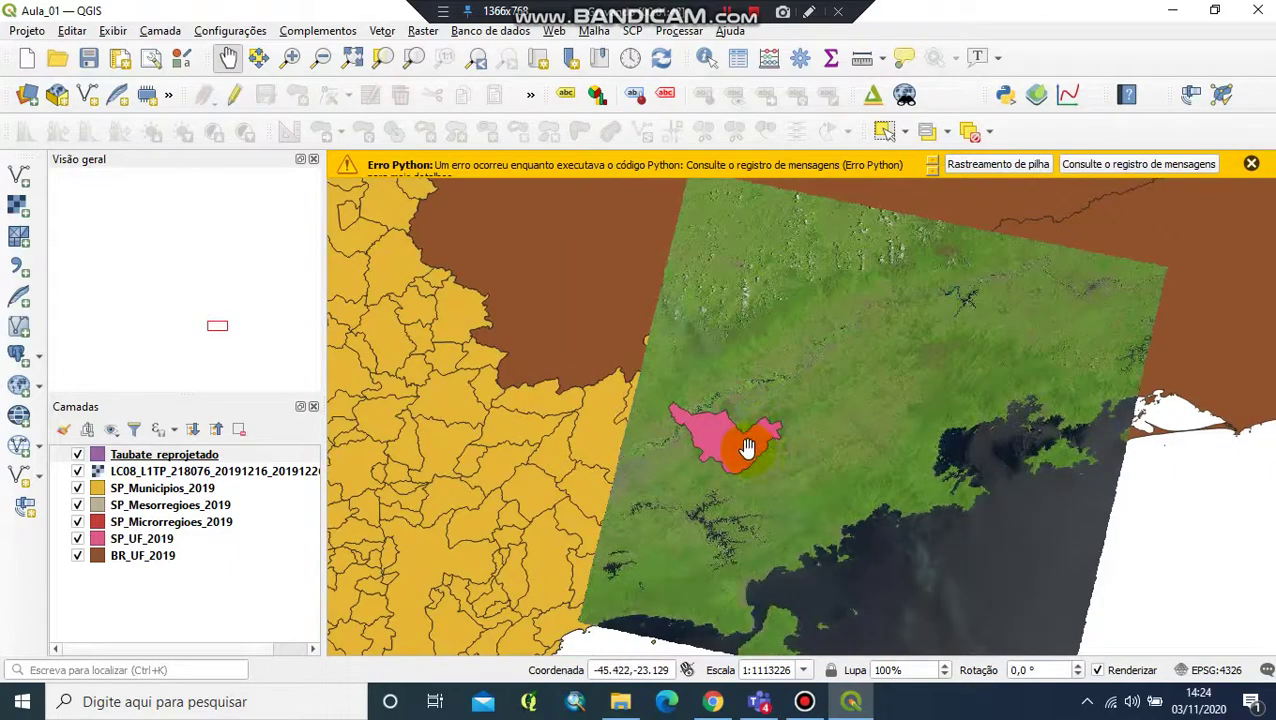
{"action": "scroll", "coordinate": [747, 448], "scroll_direction": "up", "scroll_amount": 1}
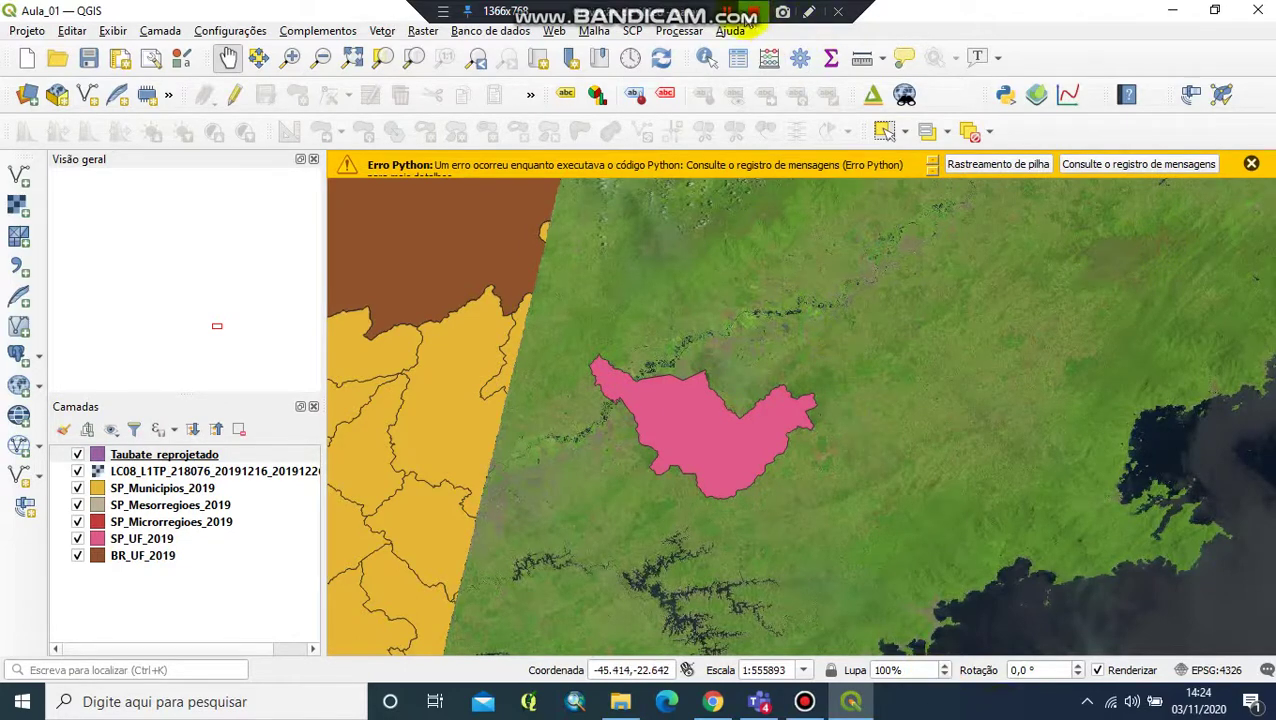
{"action": "left_click", "coordinate": [763, 473]}
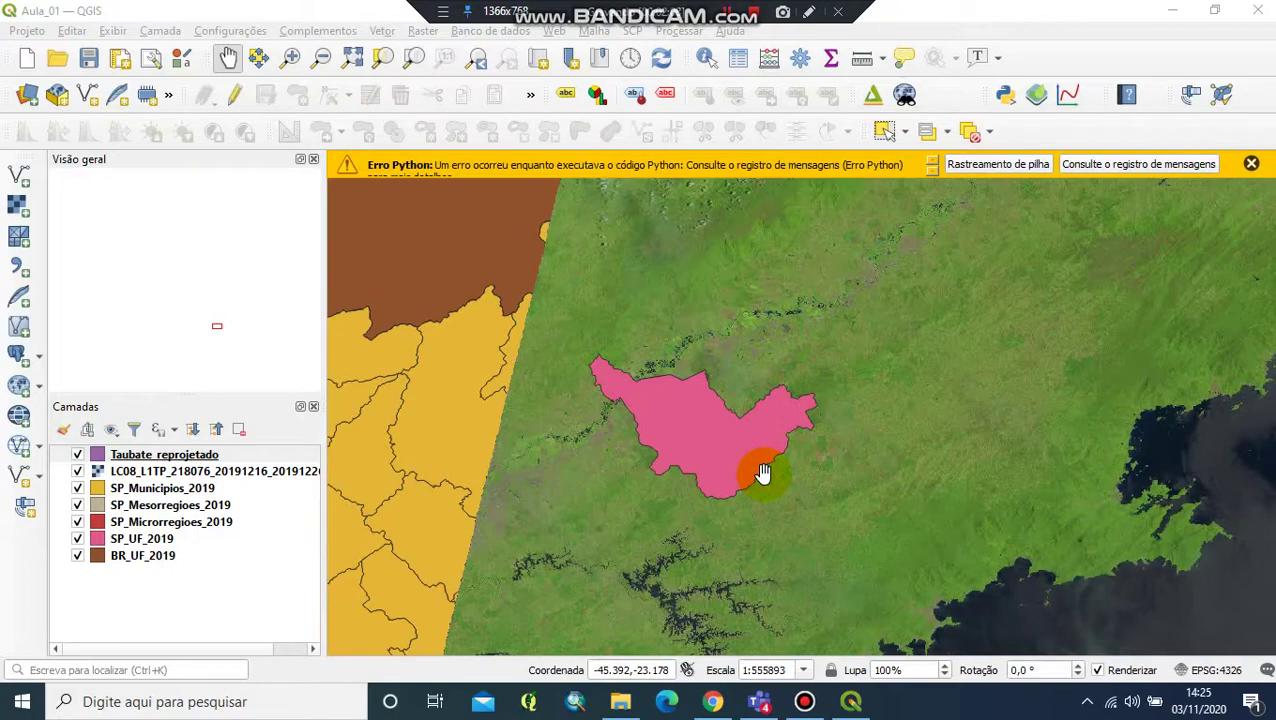
{"action": "left_click", "coordinate": [713, 704]}
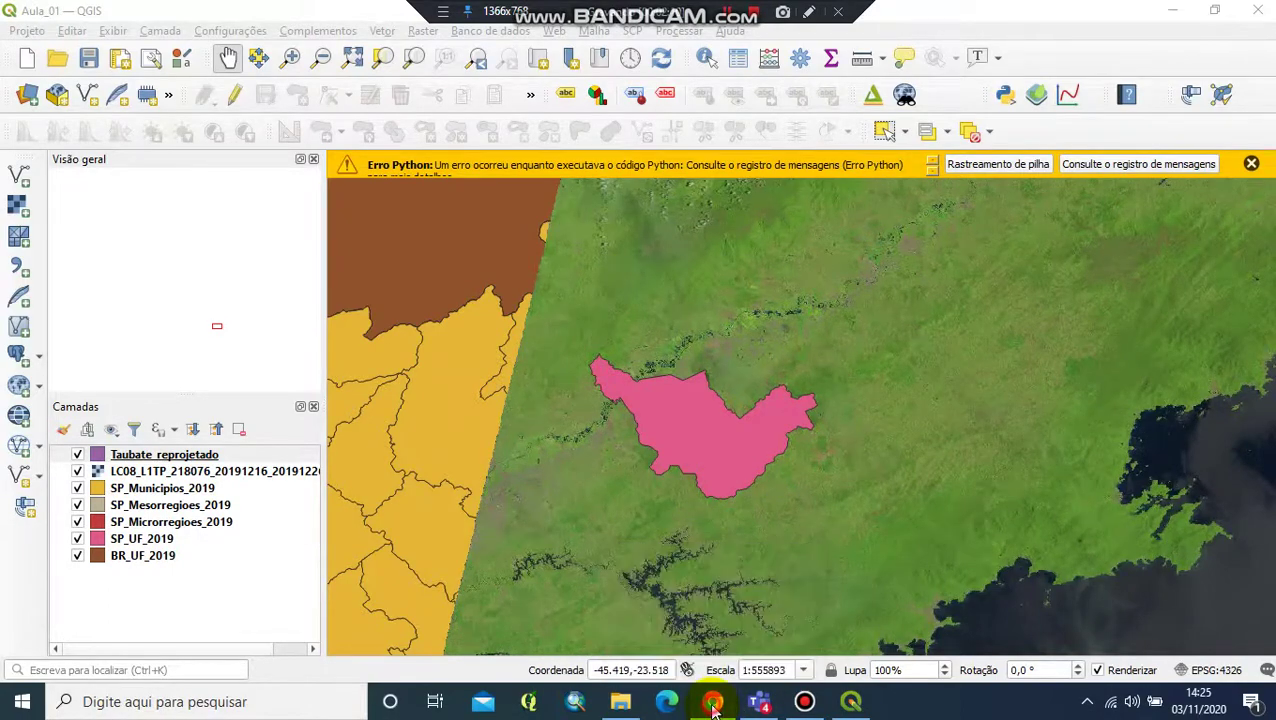
{"action": "type", "text": "w"}
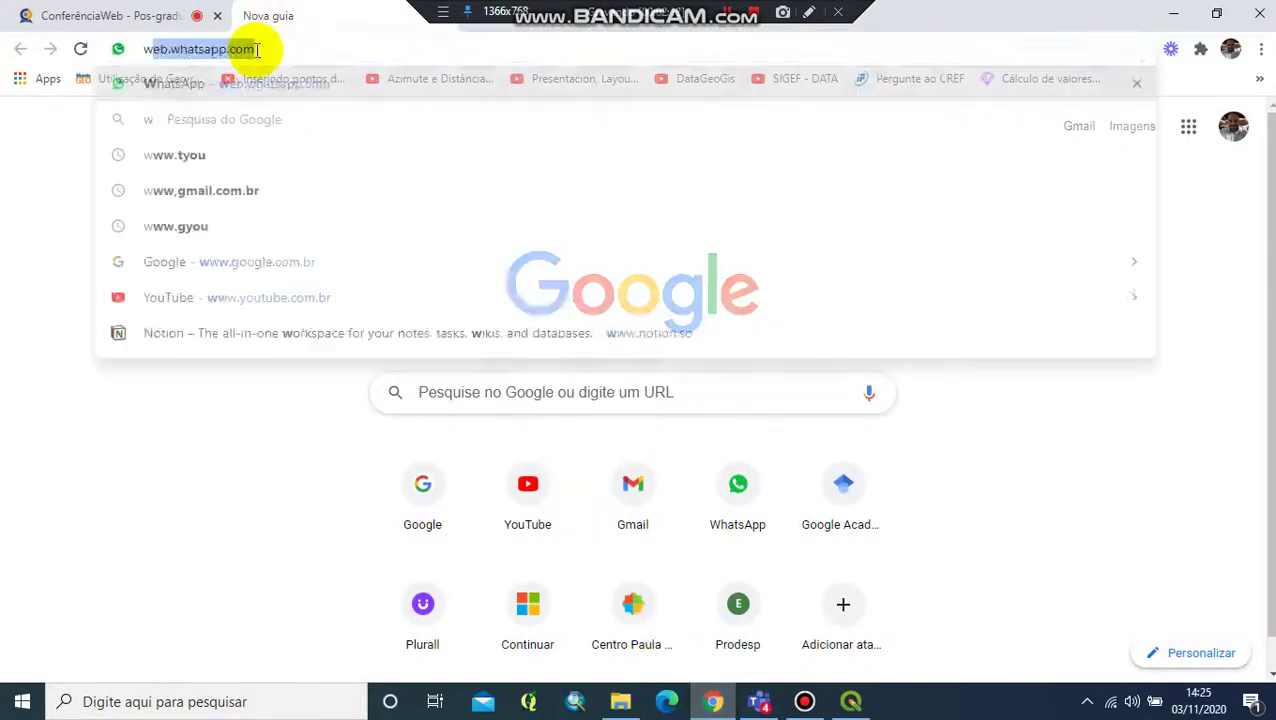
{"action": "type", "text": "ww."}
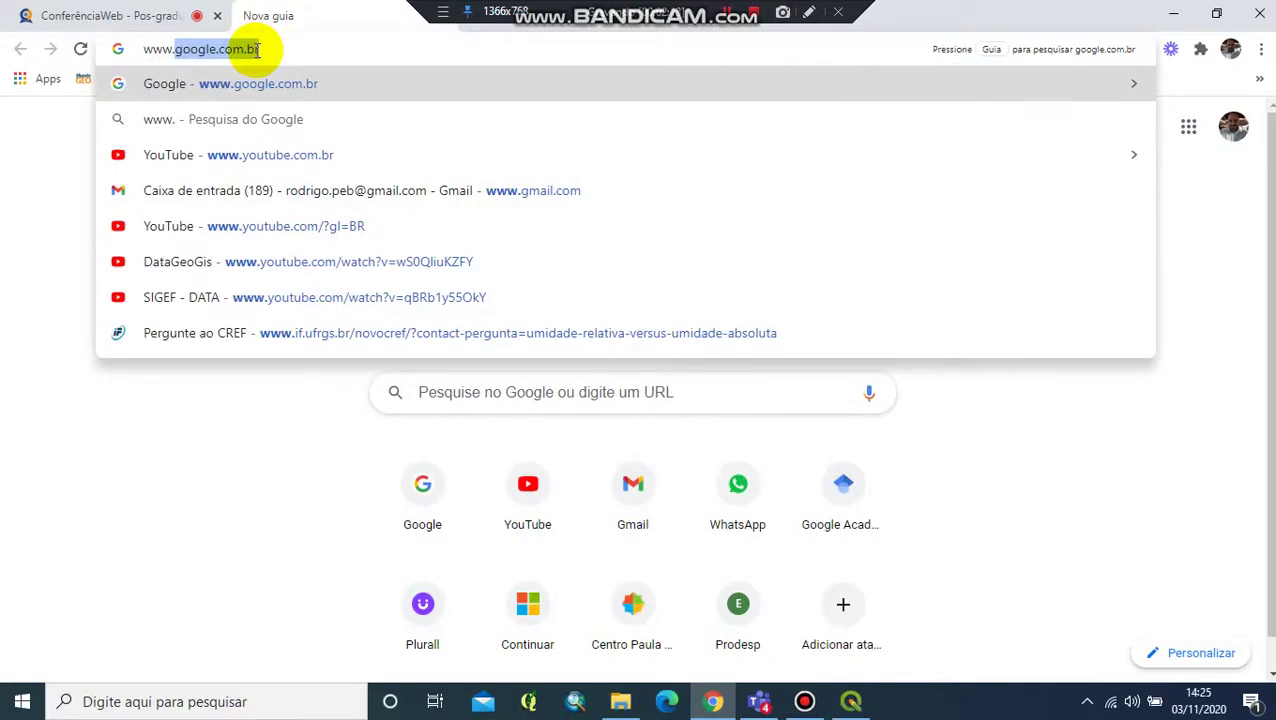
{"action": "key", "text": "Return"}
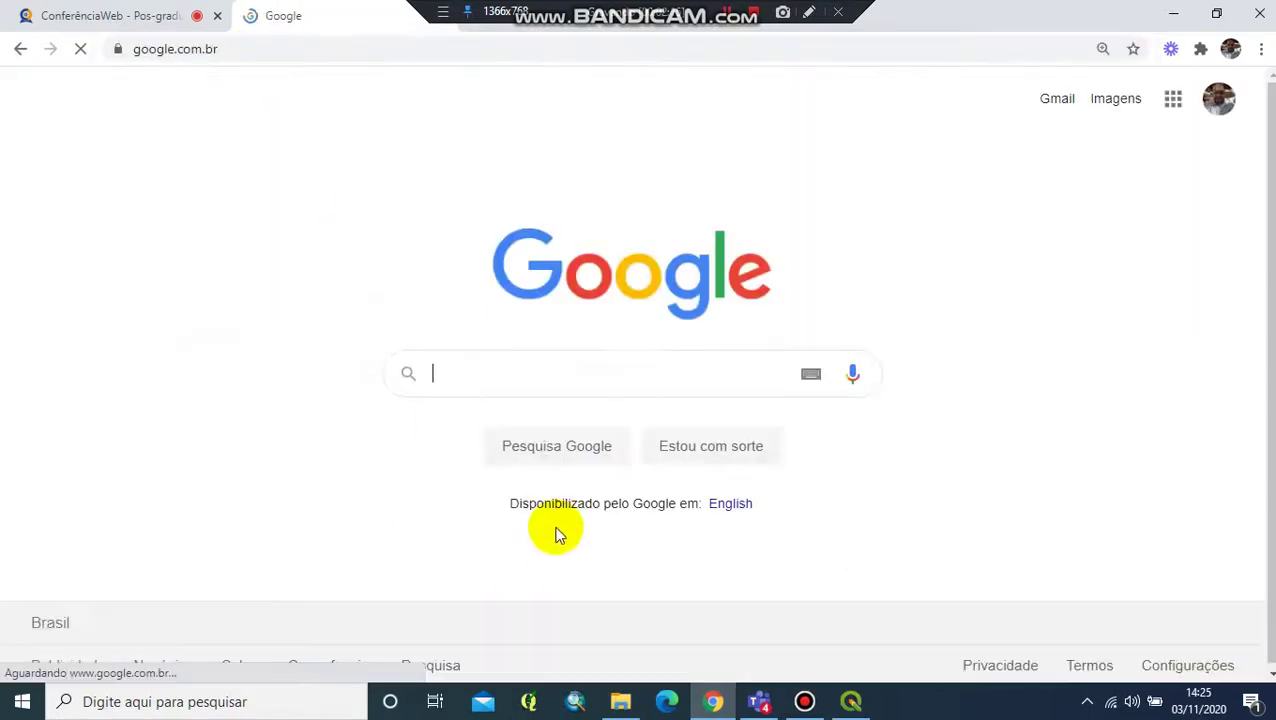
{"action": "type", "text": "TOPODATA"}
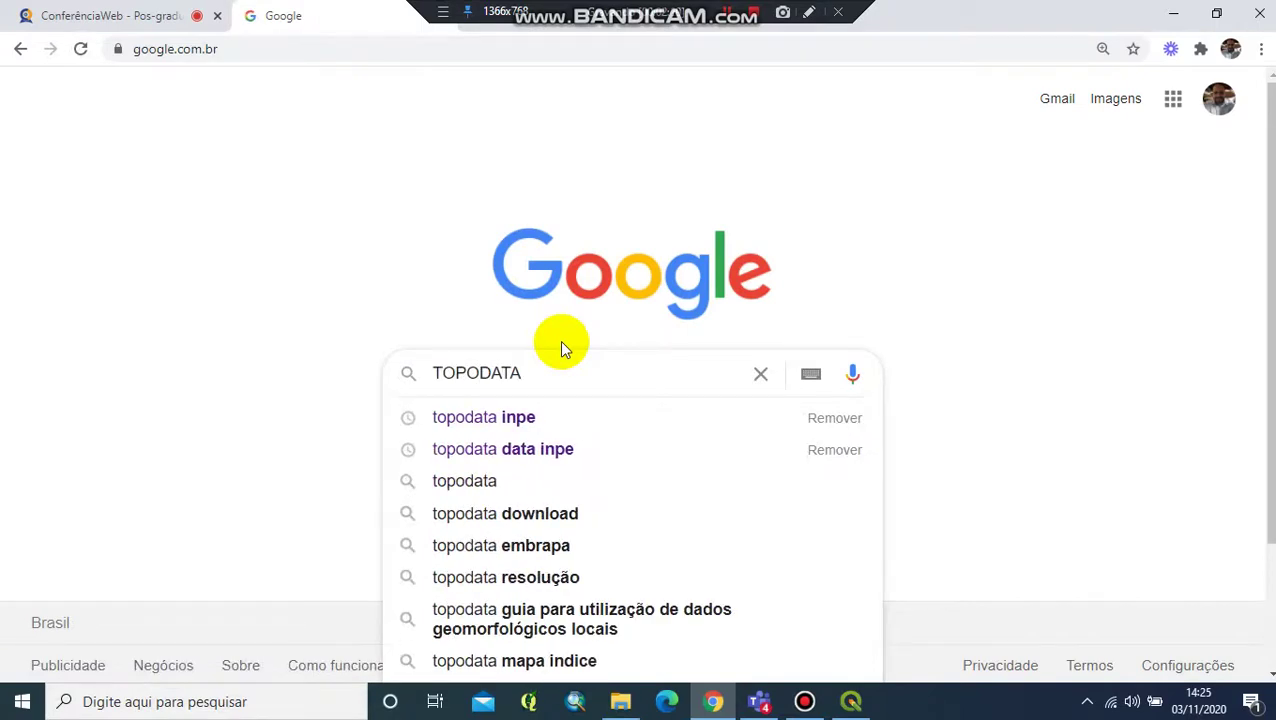
{"action": "key", "text": "Down"}
{"action": "key", "text": "Return"}
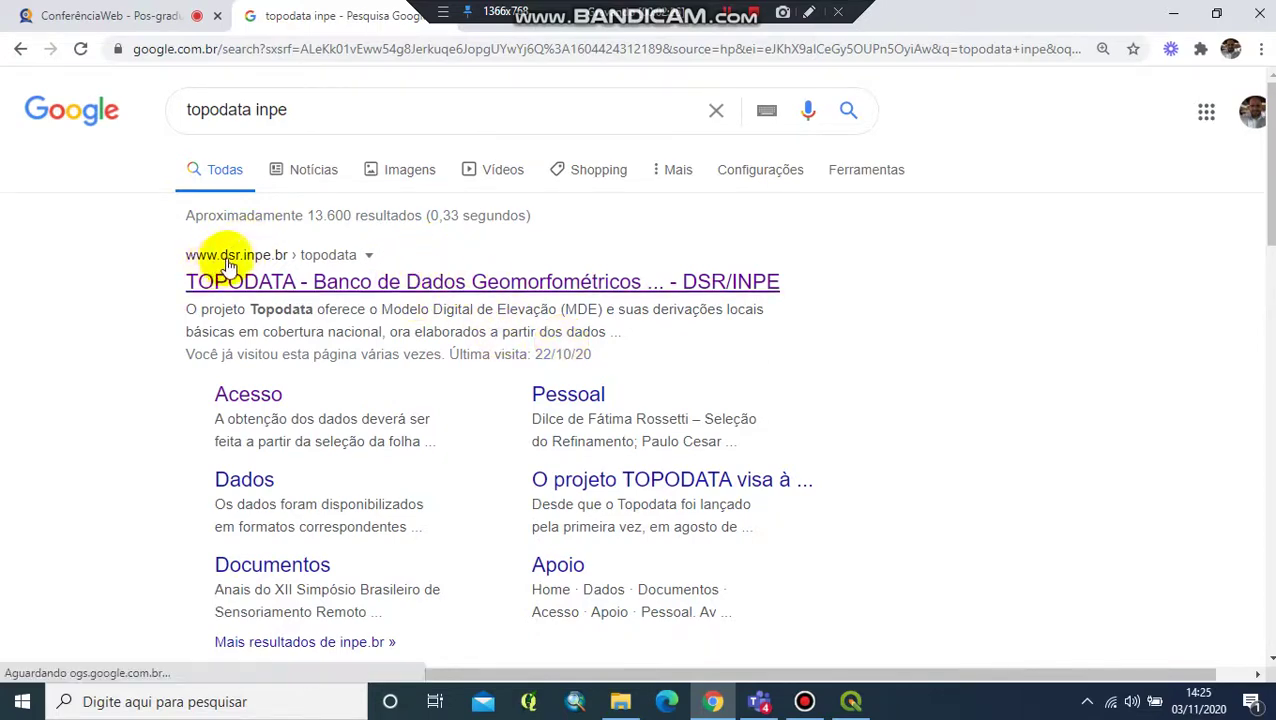
Open the DSR/INPE TOPODATA site and go through its Acesso page to the interactive webmapit index map.
{"action": "left_click", "coordinate": [302, 283]}
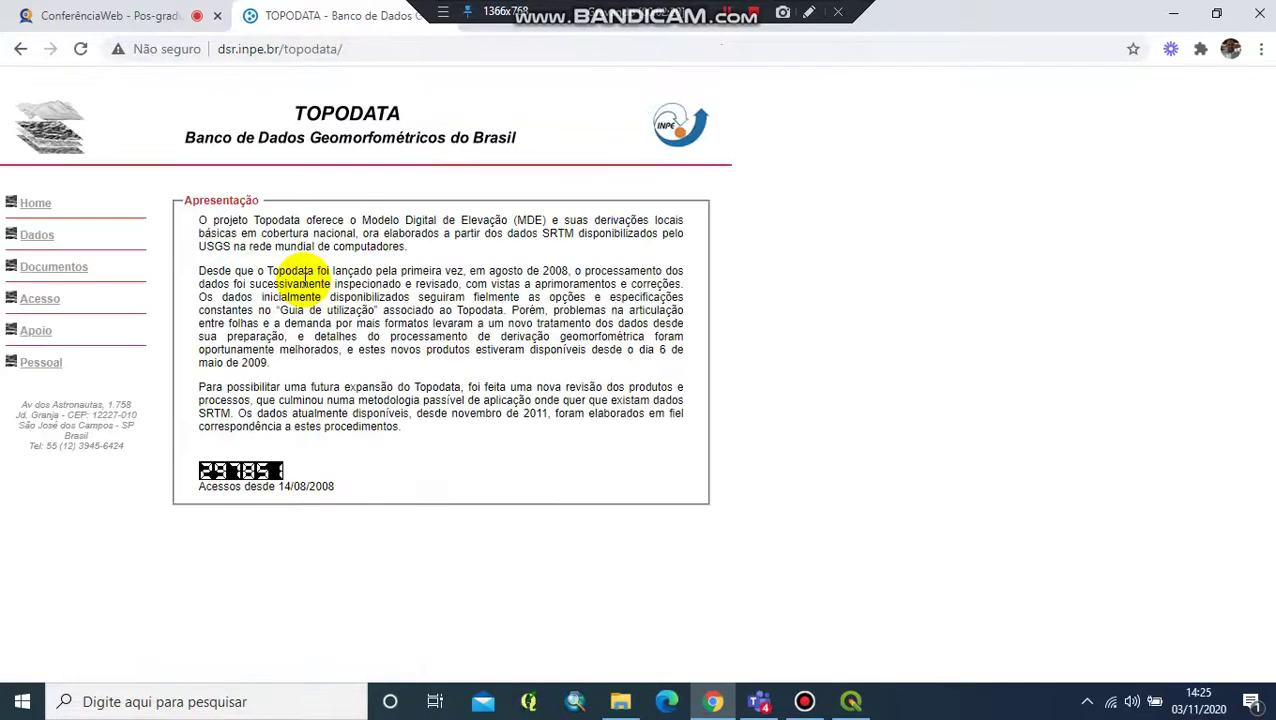
{"action": "left_click", "coordinate": [42, 300]}
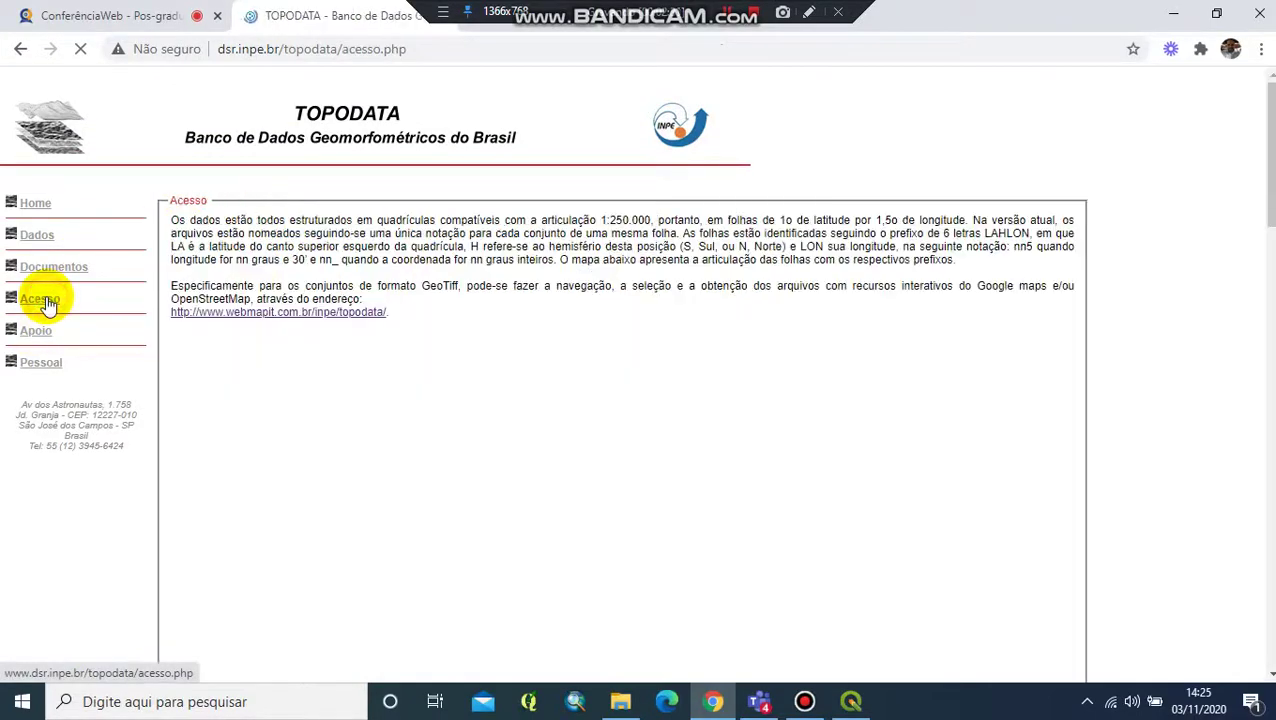
{"action": "left_click", "coordinate": [293, 316]}
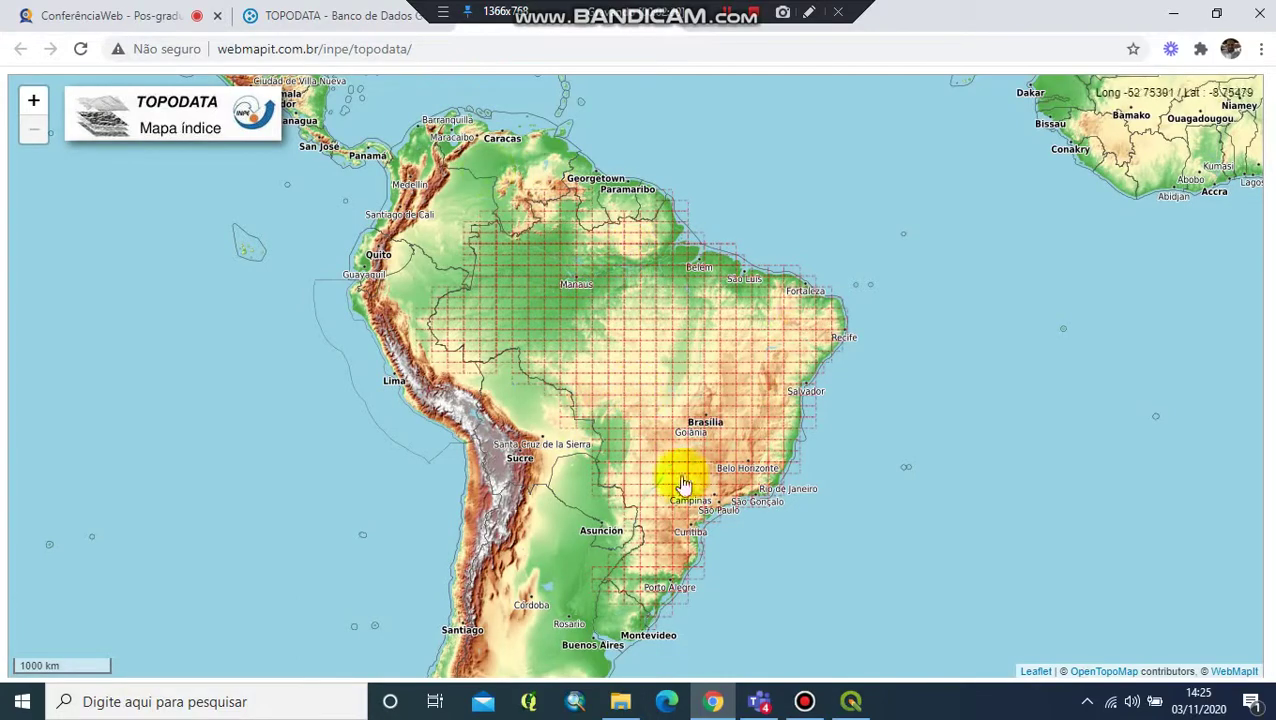
Download the Altitude data for the 23S465 sheet, which covers São José dos Campos and Caraguatatuba, from the index map.
{"action": "scroll", "coordinate": [755, 503], "scroll_direction": "up", "scroll_amount": 3}
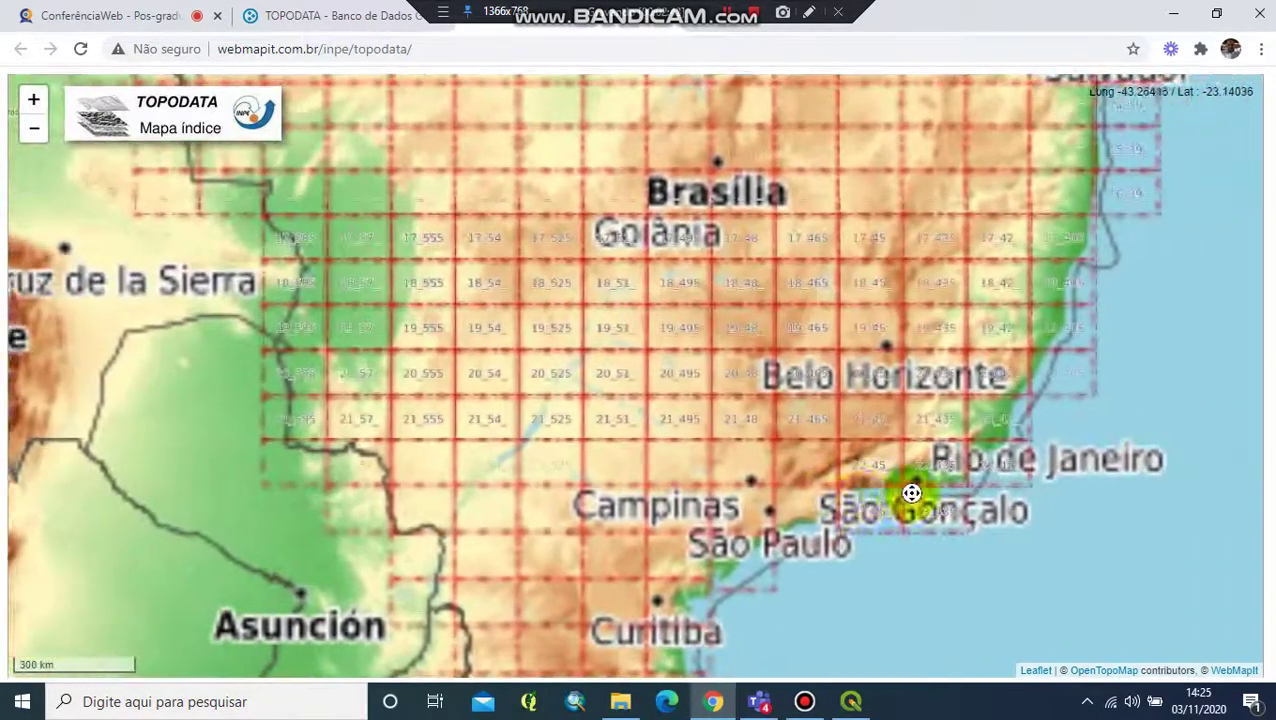
{"action": "left_click_drag", "start_coordinate": [911, 493], "coordinate": [688, 488]}
{"action": "scroll", "coordinate": [700, 493], "scroll_direction": "up", "scroll_amount": 2}
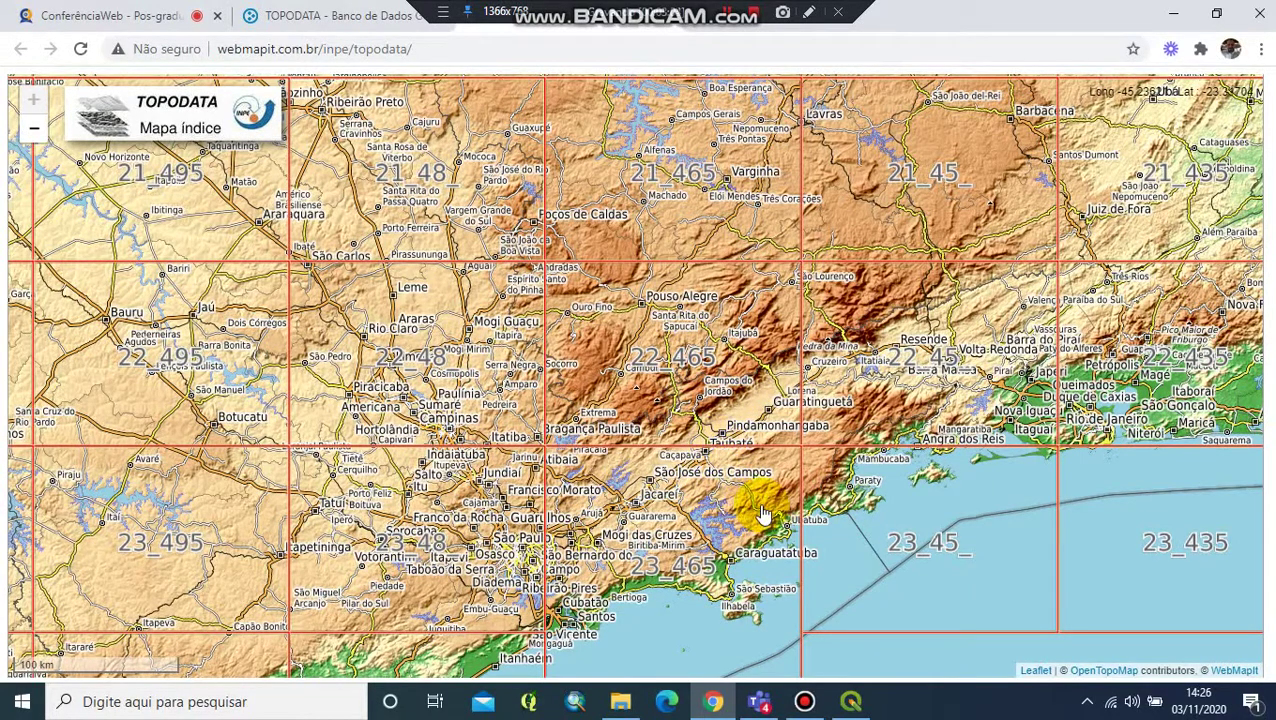
{"action": "scroll", "coordinate": [746, 507], "scroll_direction": "down", "scroll_amount": 2}
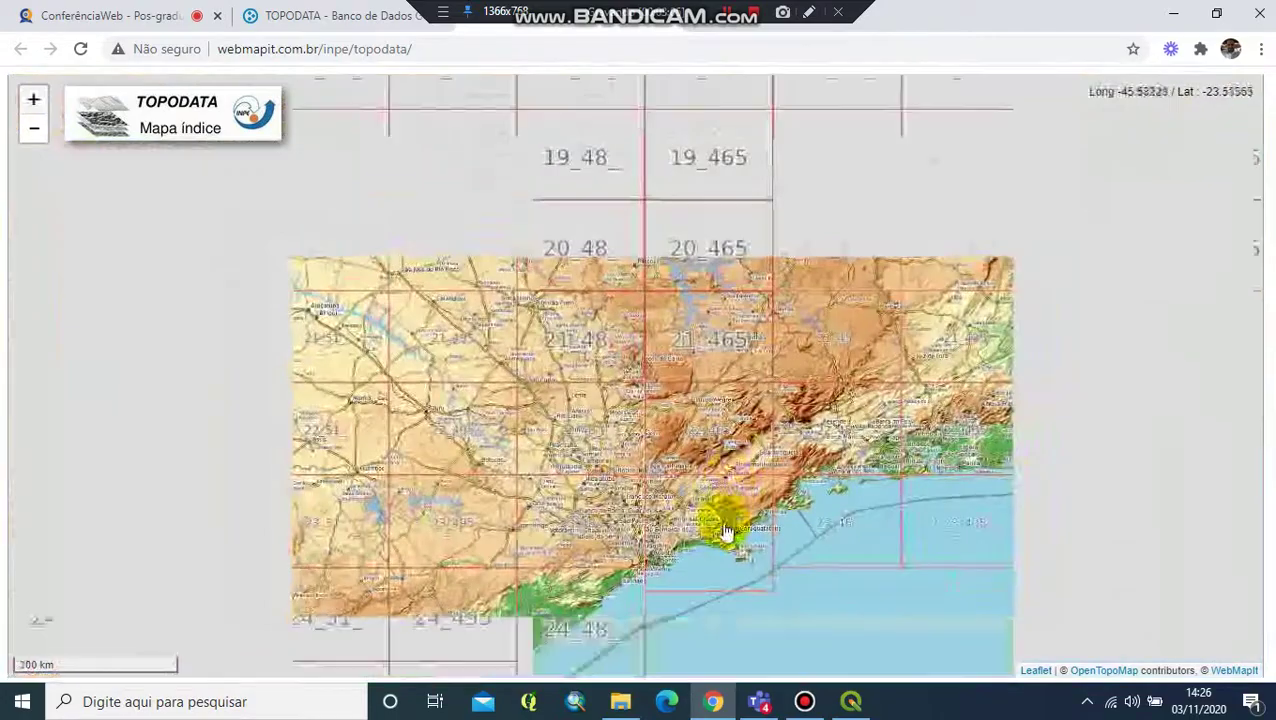
{"action": "scroll", "coordinate": [725, 510], "scroll_direction": "up", "scroll_amount": 2}
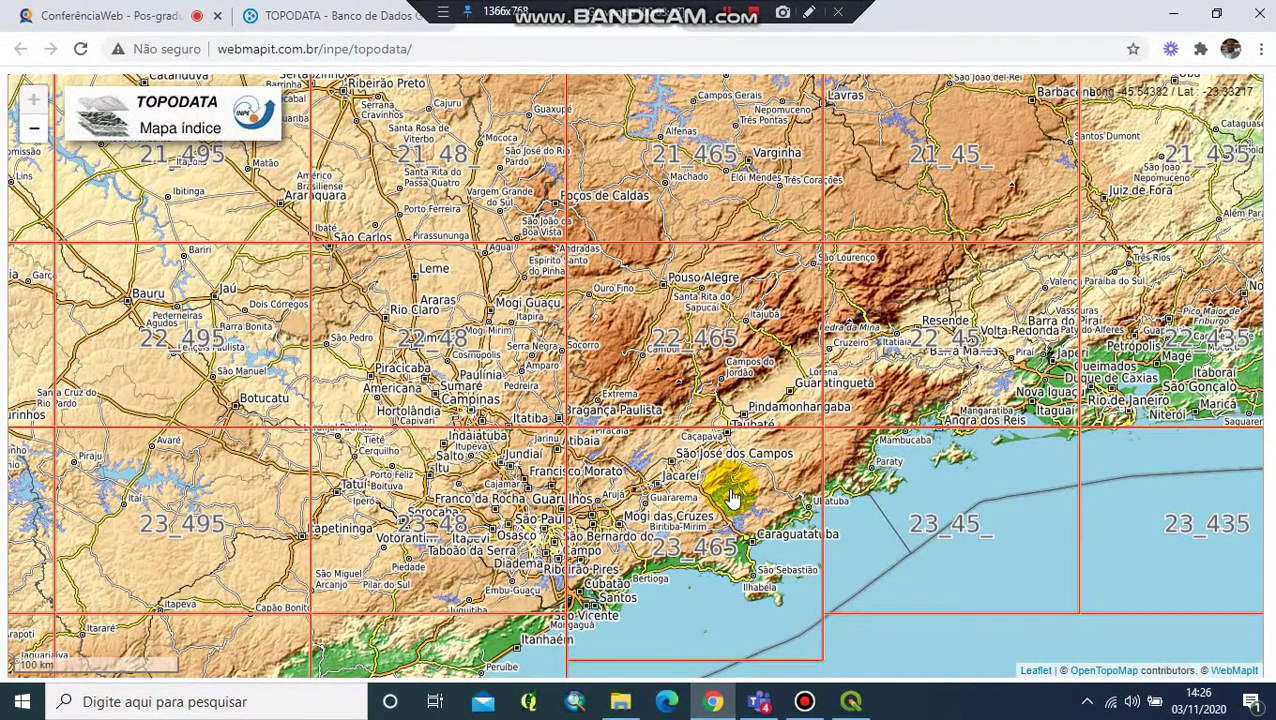
{"action": "left_click", "coordinate": [733, 498]}
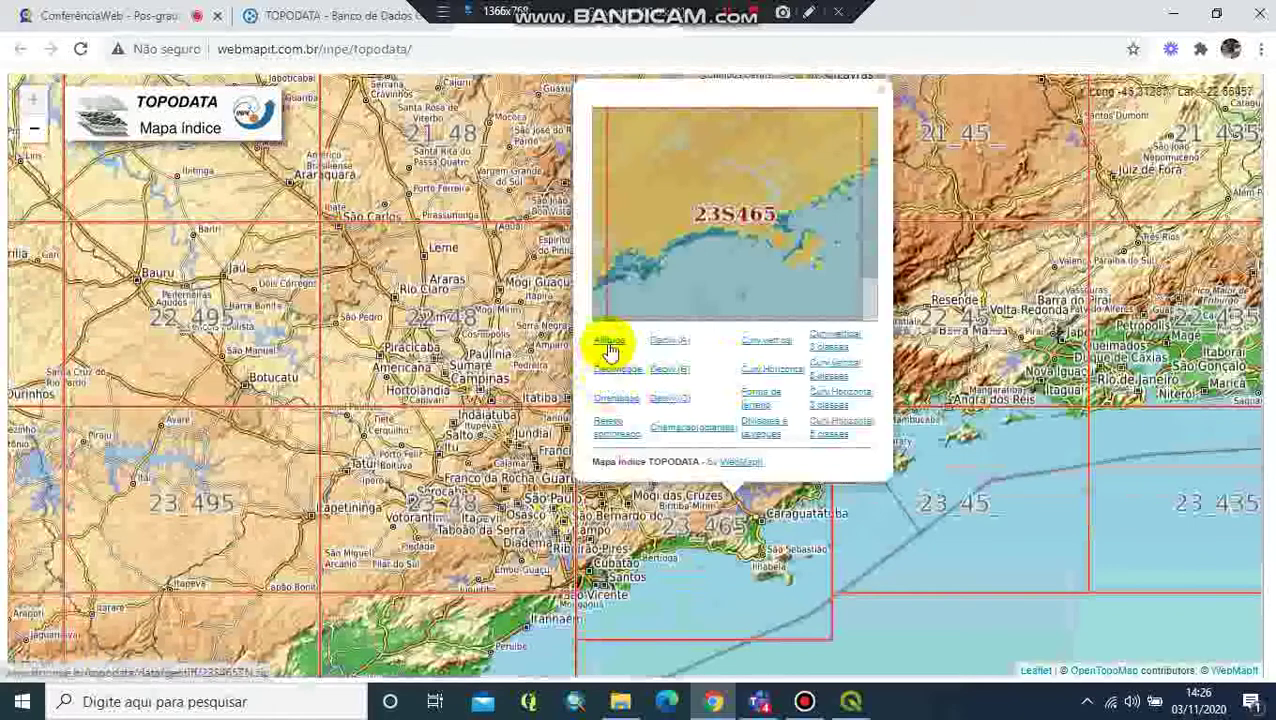
{"action": "left_click", "coordinate": [610, 350]}
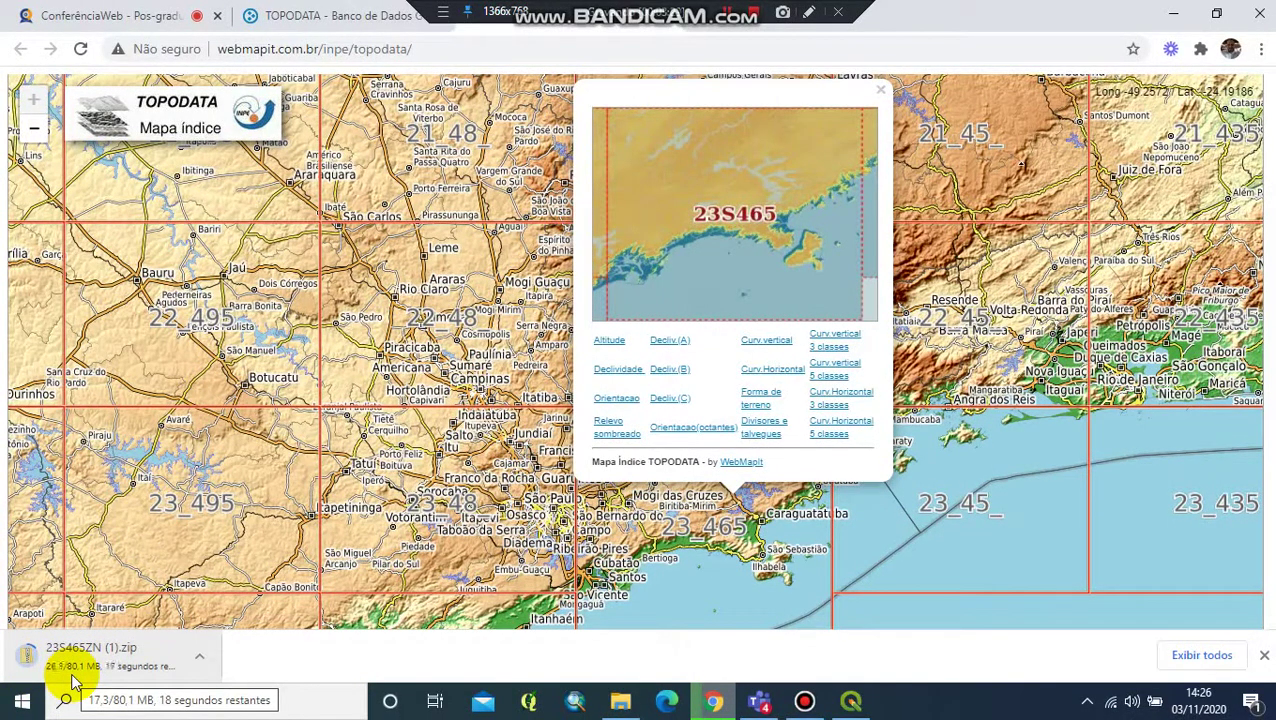
{"action": "left_click", "coordinate": [731, 18]}
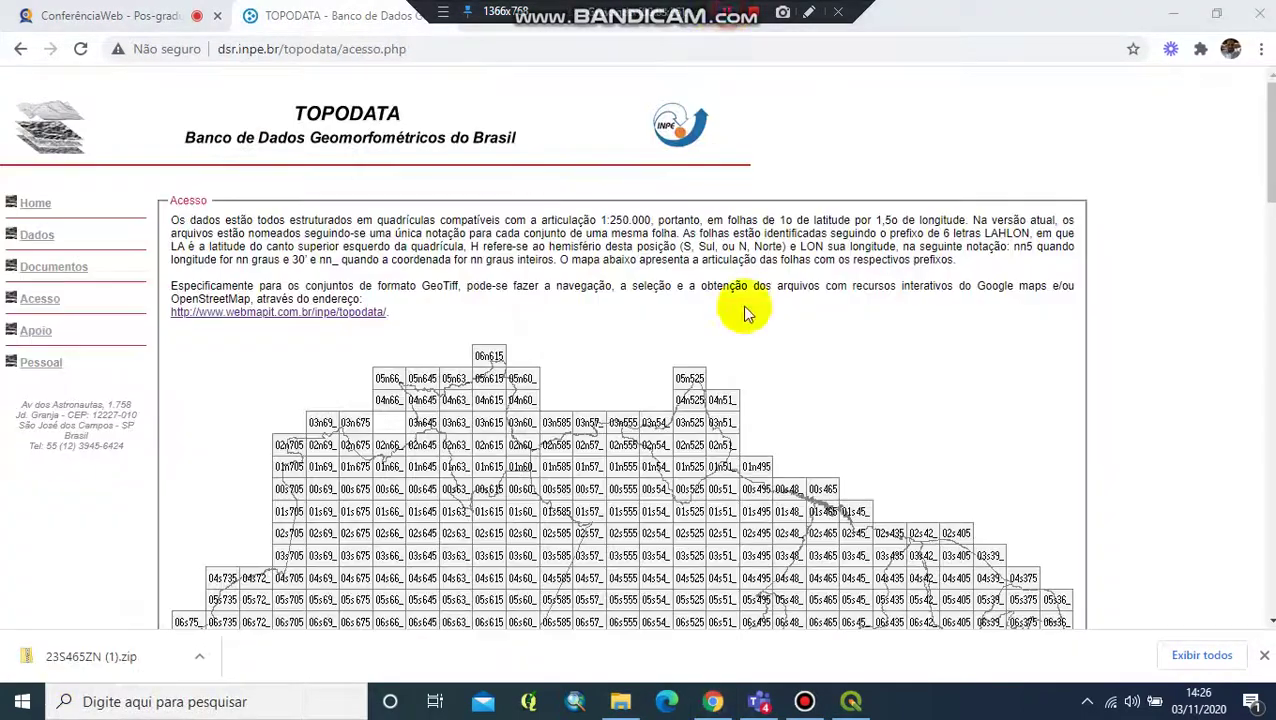
Locate the downloaded 23S465ZN (1) archive in the Downloads folder and copy it into C:\LEII\Aula_05.
{"action": "left_click", "coordinate": [1218, 660]}
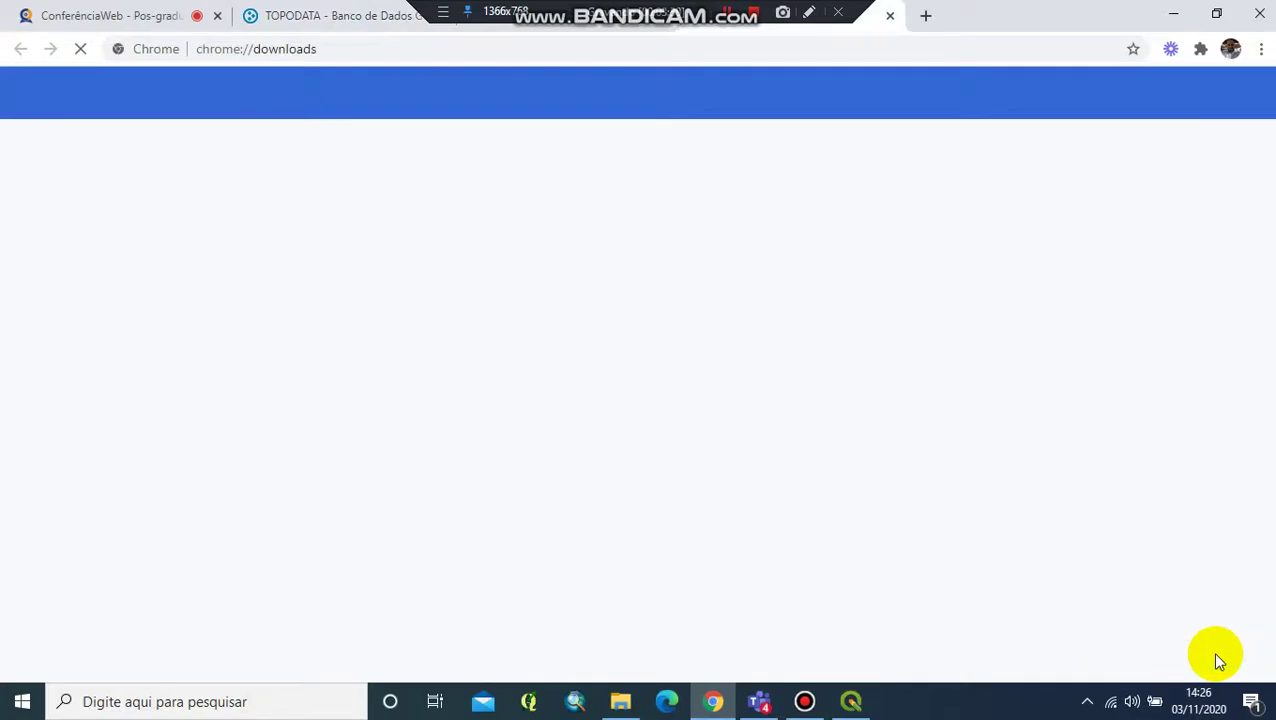
{"action": "left_click", "coordinate": [457, 280]}
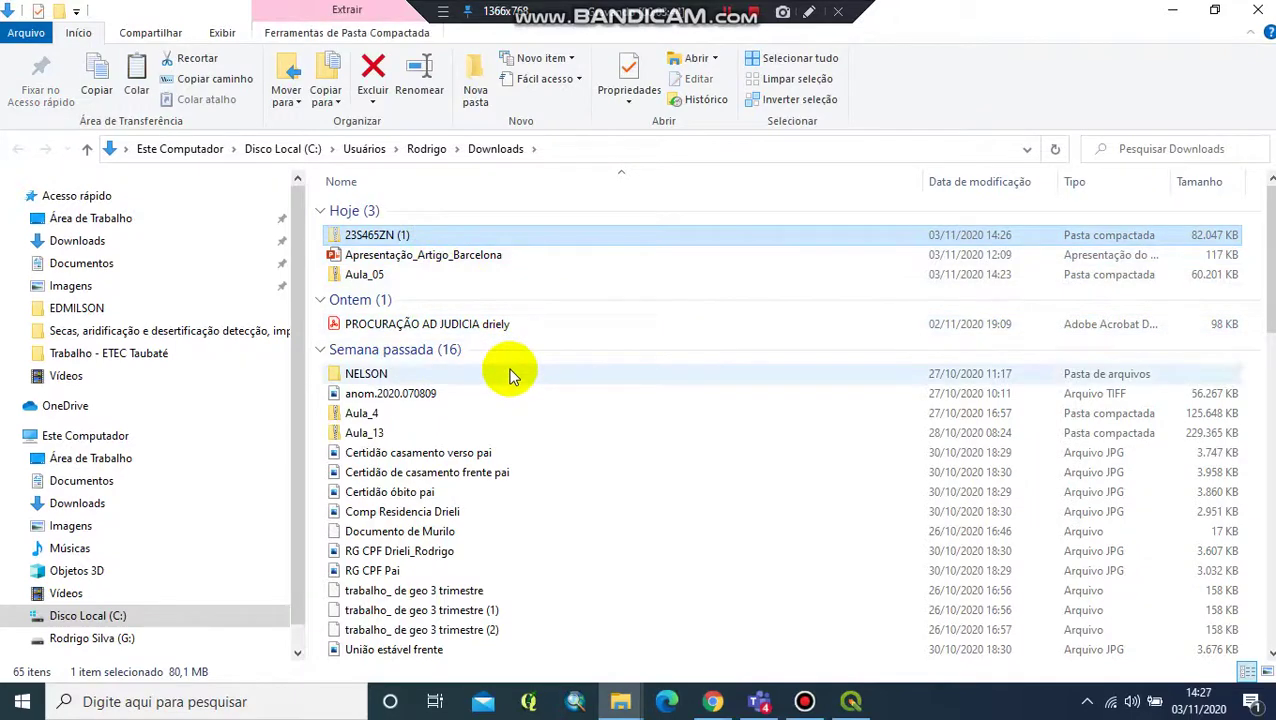
{"action": "scroll", "coordinate": [110, 545], "scroll_direction": "down", "scroll_amount": 1}
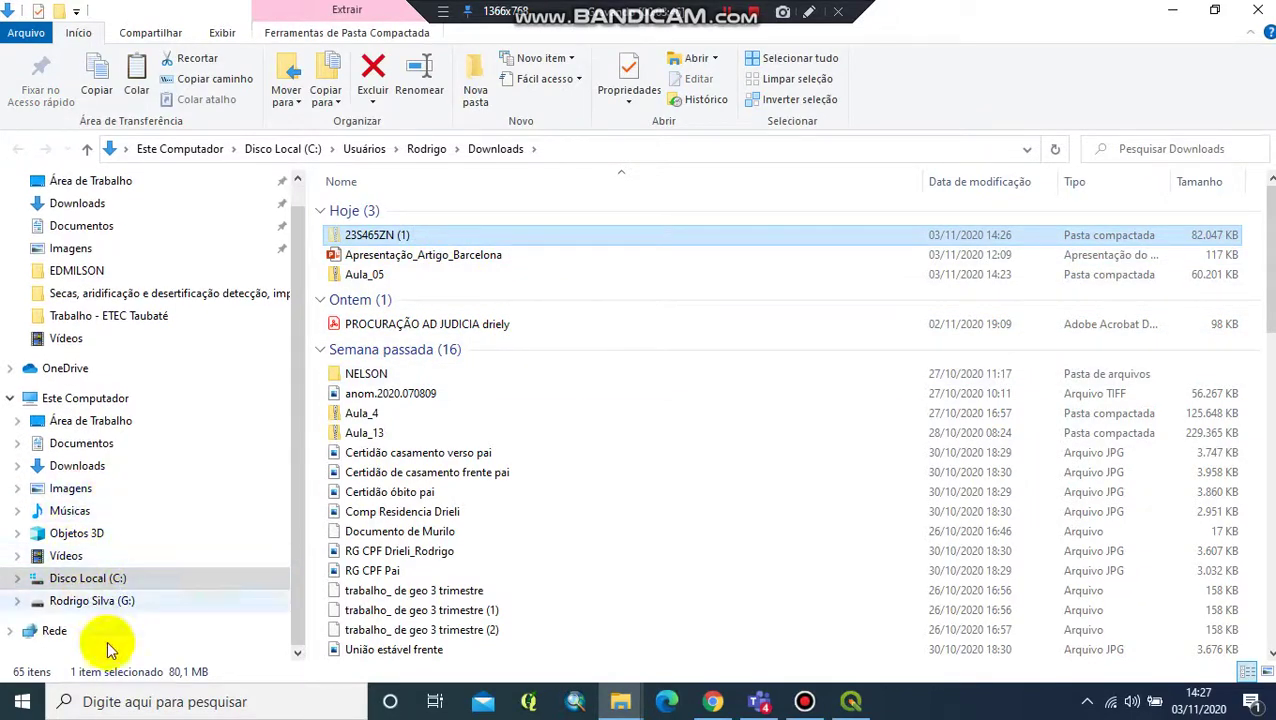
{"action": "left_click", "coordinate": [96, 584]}
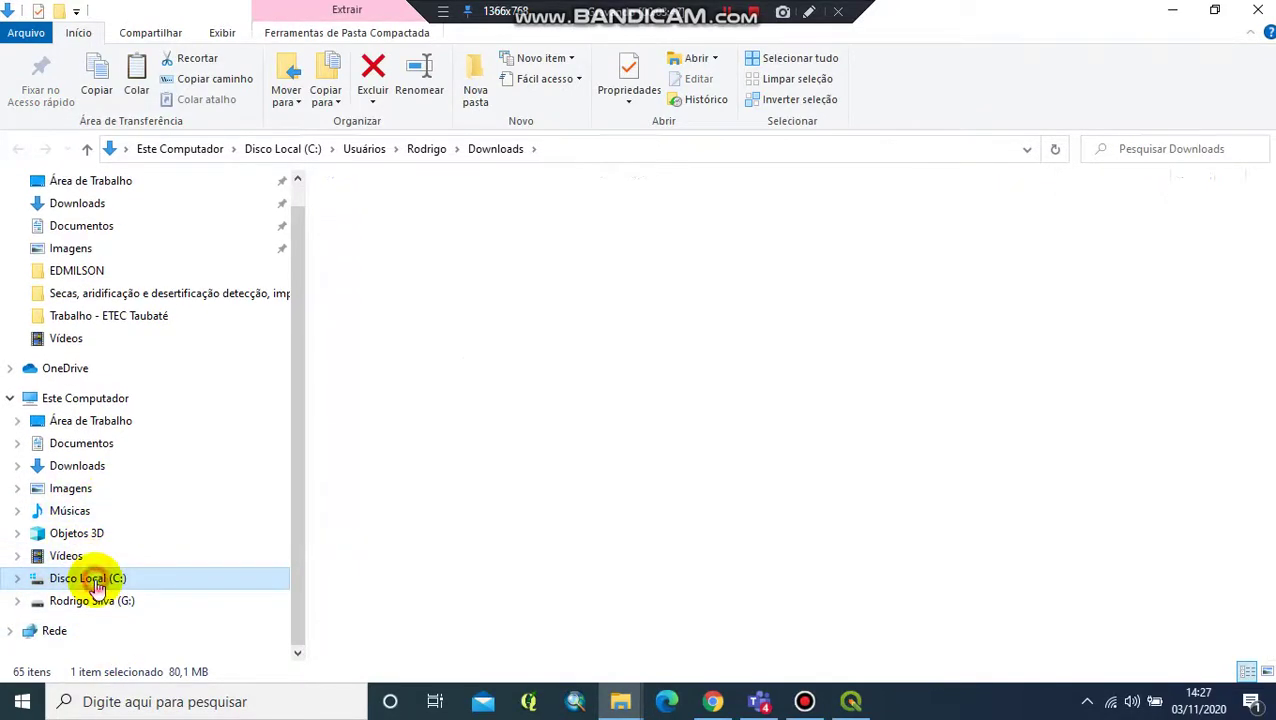
{"action": "double_click", "coordinate": [366, 347]}
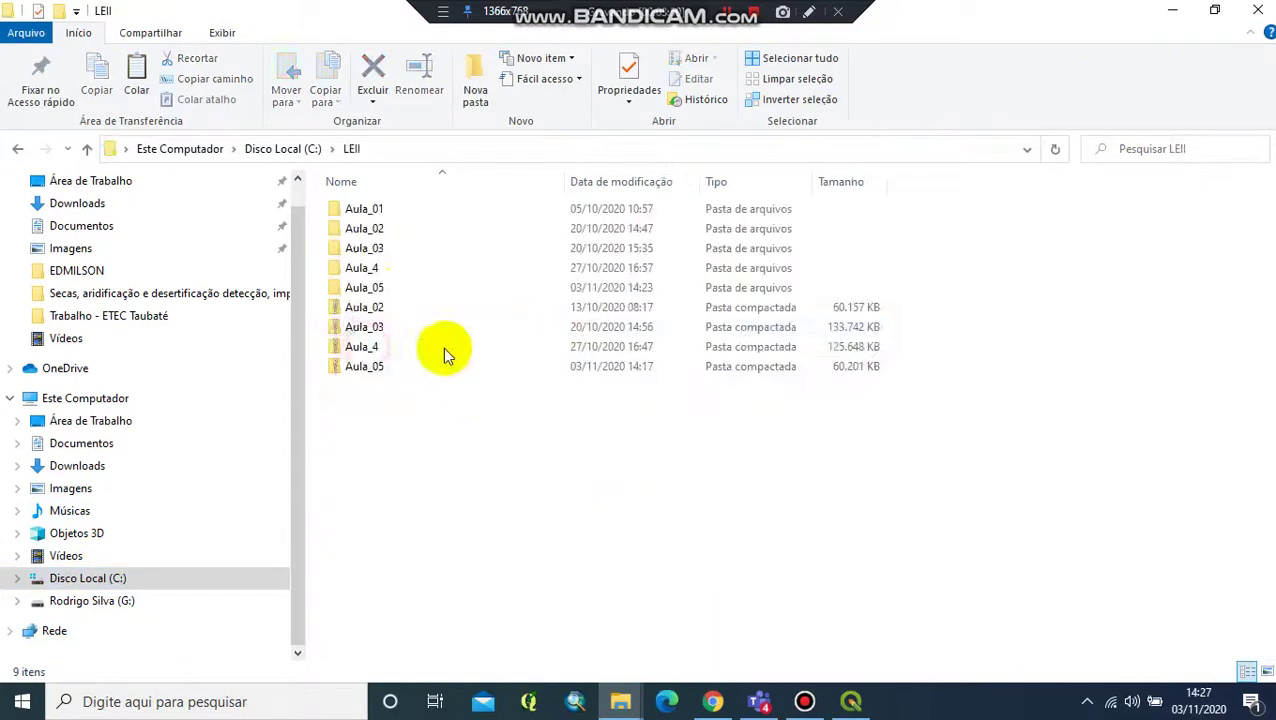
{"action": "double_click", "coordinate": [391, 289]}
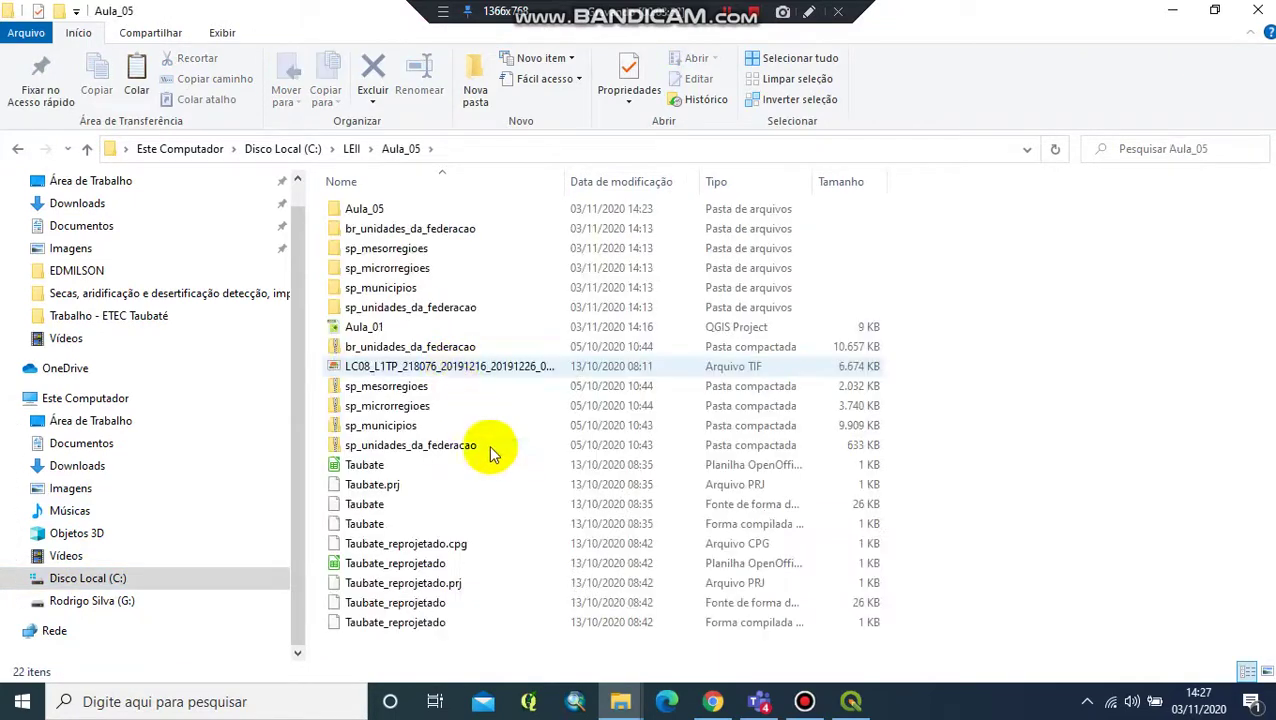
{"action": "key", "text": "ctrl+v"}
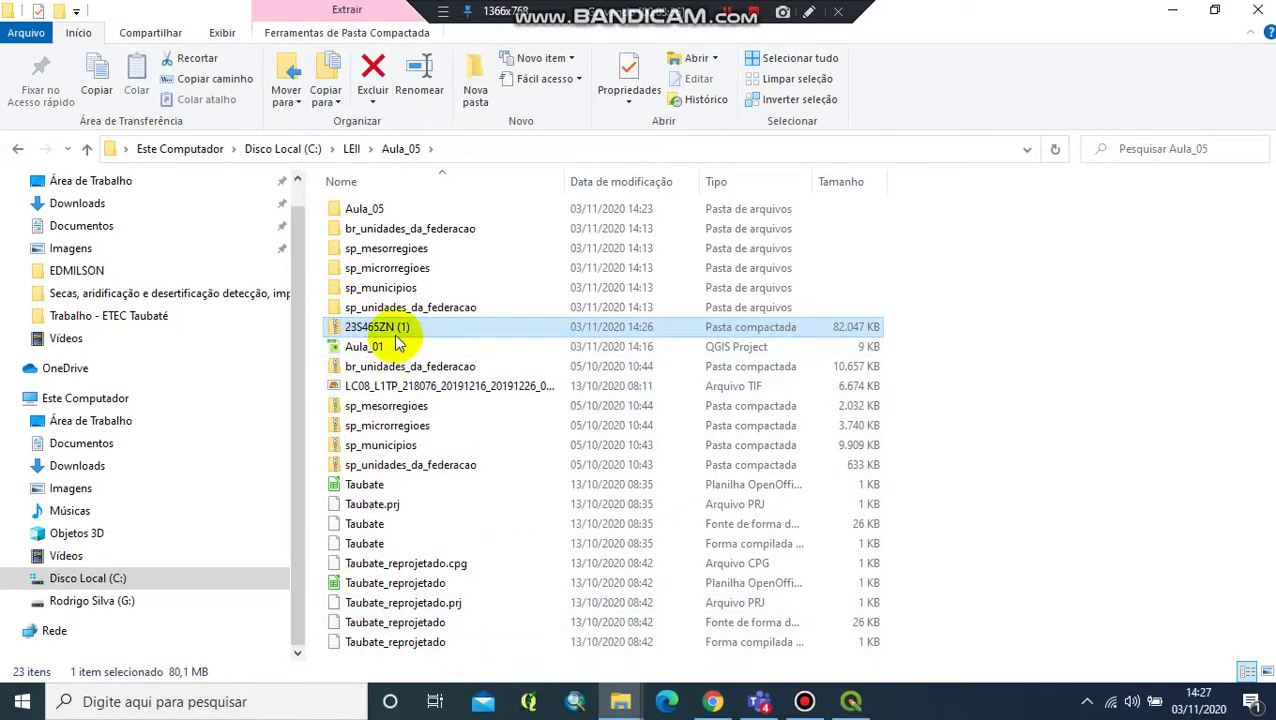
Extract the 23S465ZN (1) archive into its own folder inside Aula_05.
{"action": "right_click", "coordinate": [390, 329]}
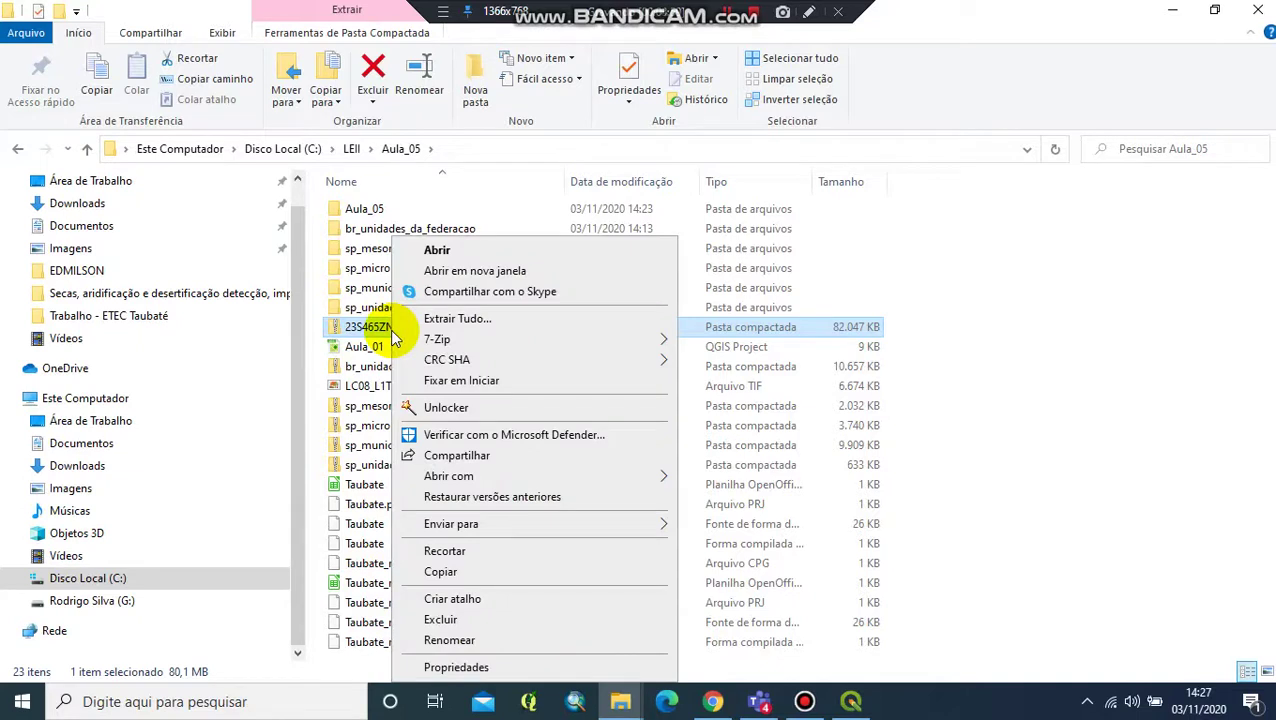
{"action": "left_click", "coordinate": [474, 320]}
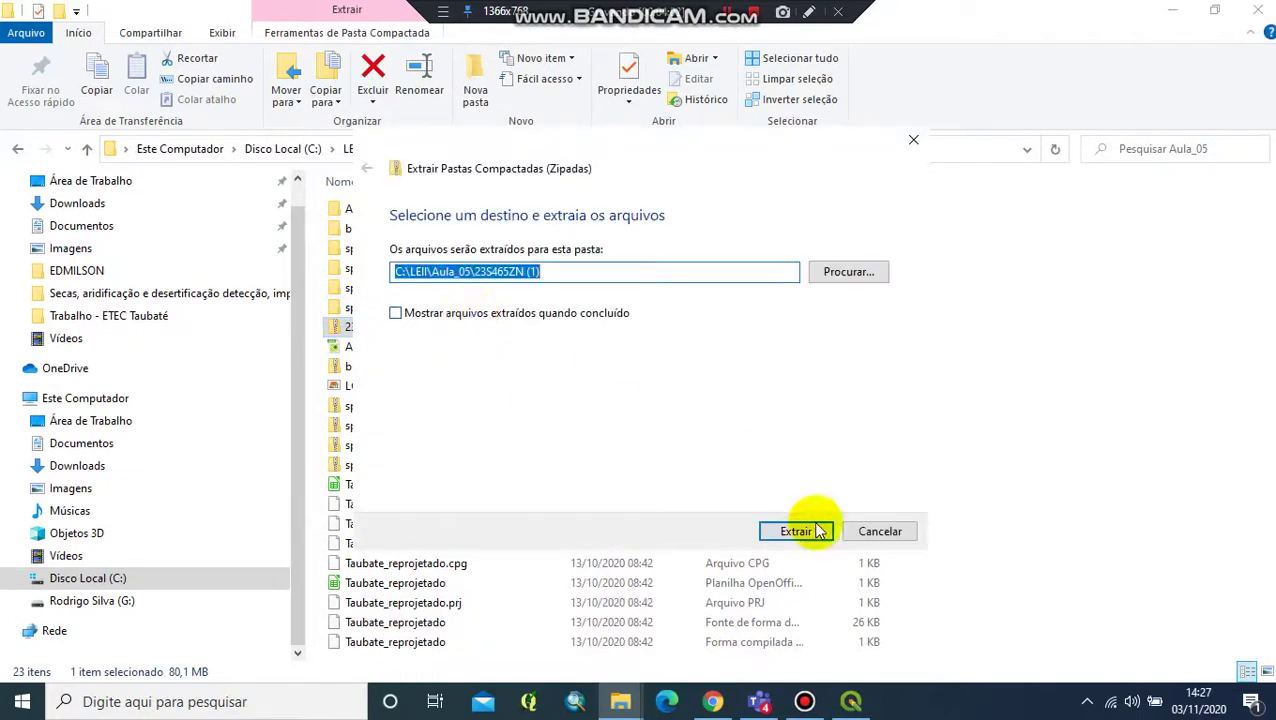
{"action": "left_click", "coordinate": [810, 536]}
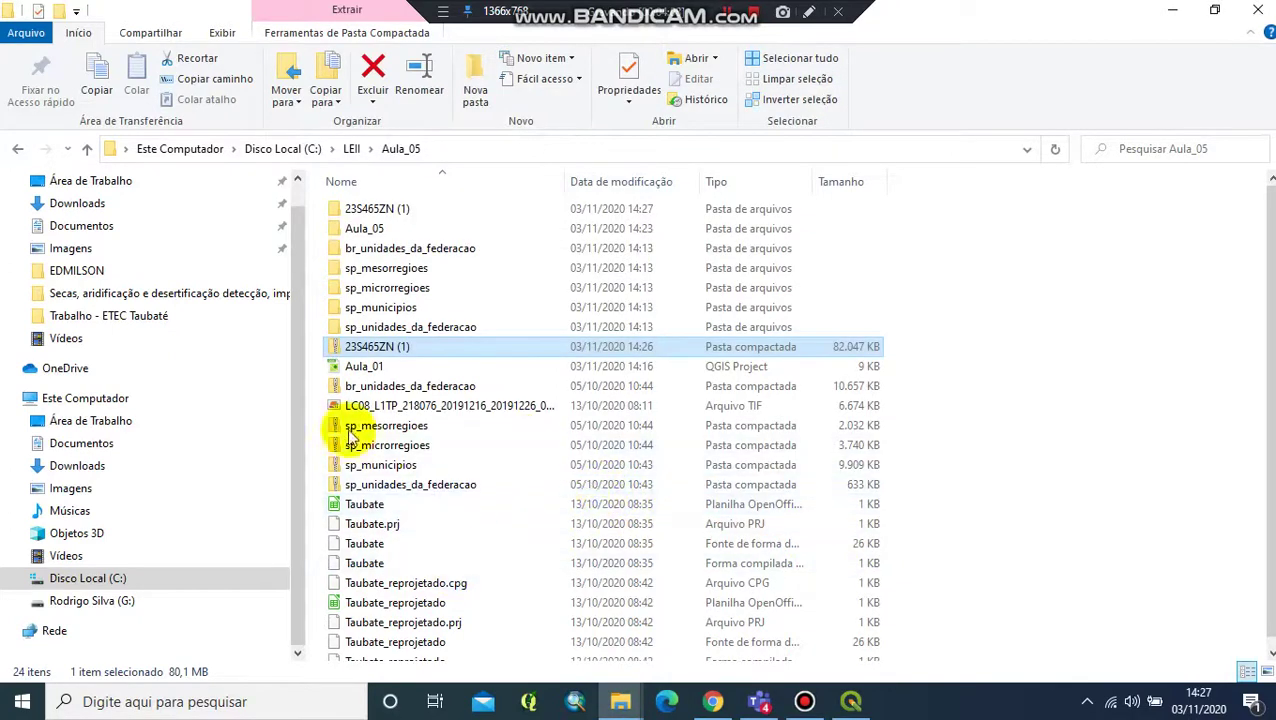
Rename the extracted 23S465ZN (1) folder as DEM.
{"action": "right_click", "coordinate": [407, 216]}
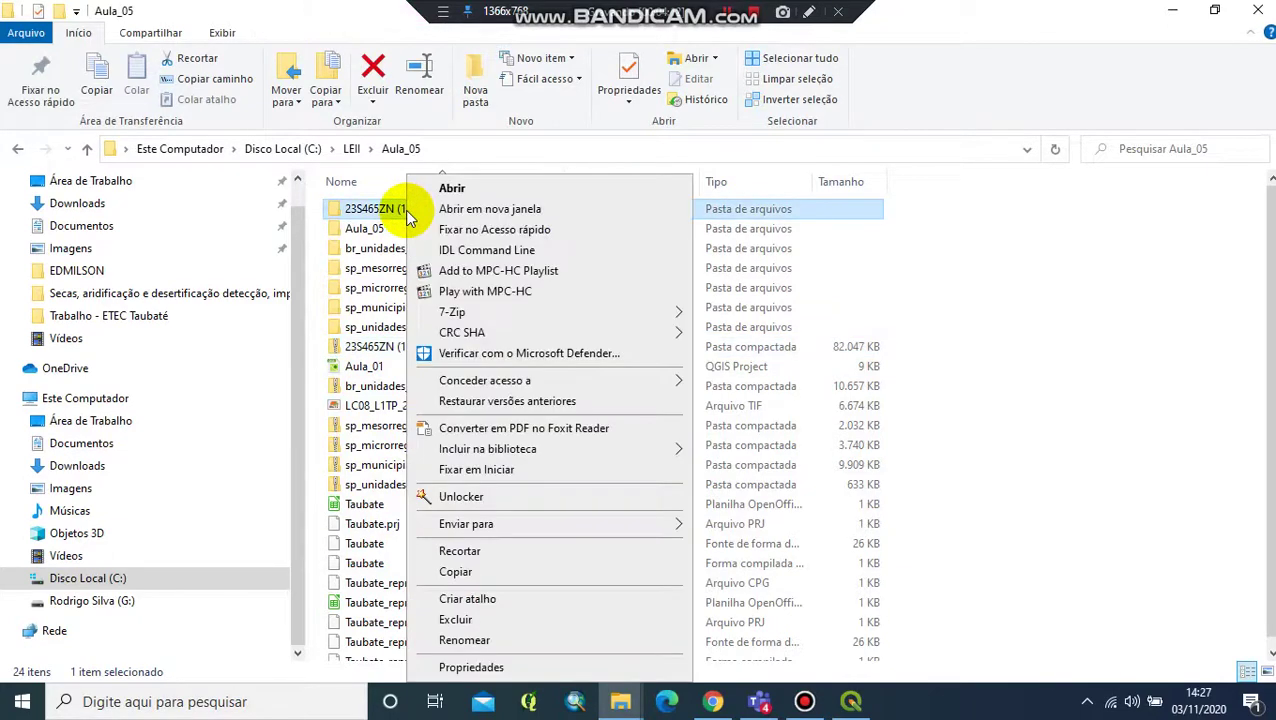
{"action": "left_click", "coordinate": [464, 640]}
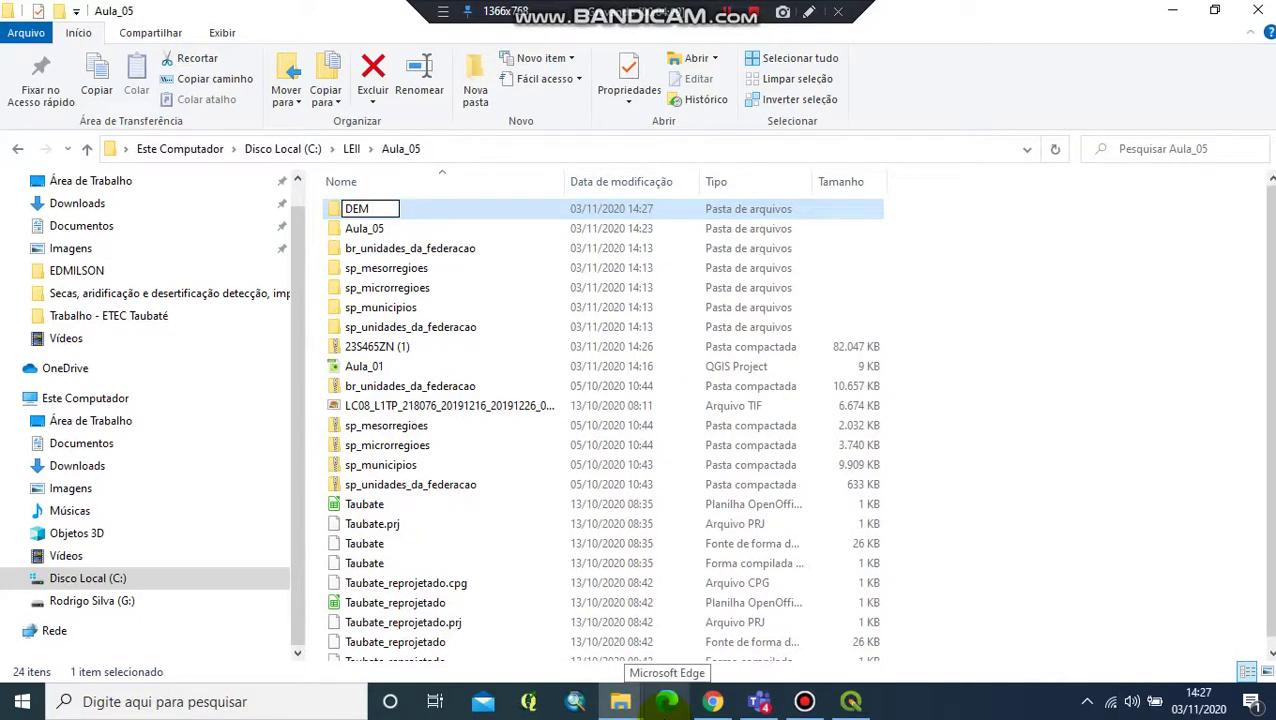
{"action": "type", "text": "DEM"}
{"action": "key", "text": "Return"}
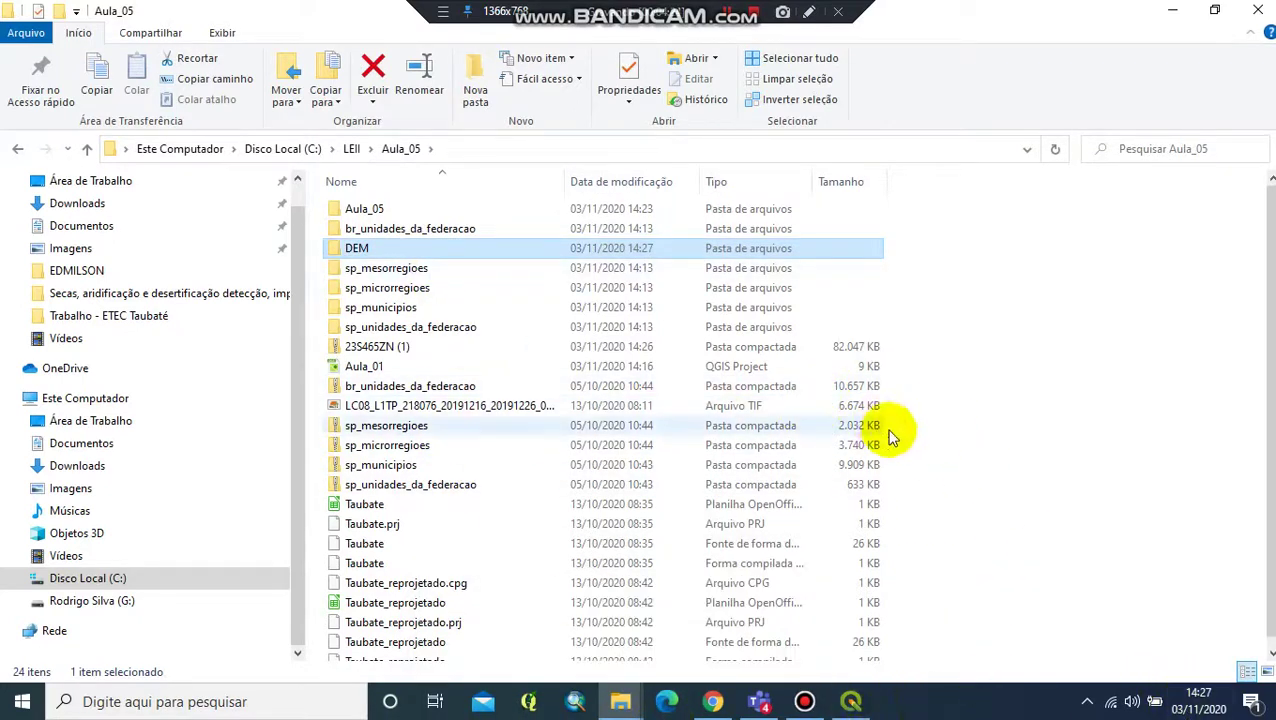
Switch to QGIS and add the 23S465ZN.tif raster from C:\LEII\Aula_05\DEM as a layer.
{"action": "mouse_move", "coordinate": [858, 708]}
{"action": "left_click", "coordinate": [852, 703]}
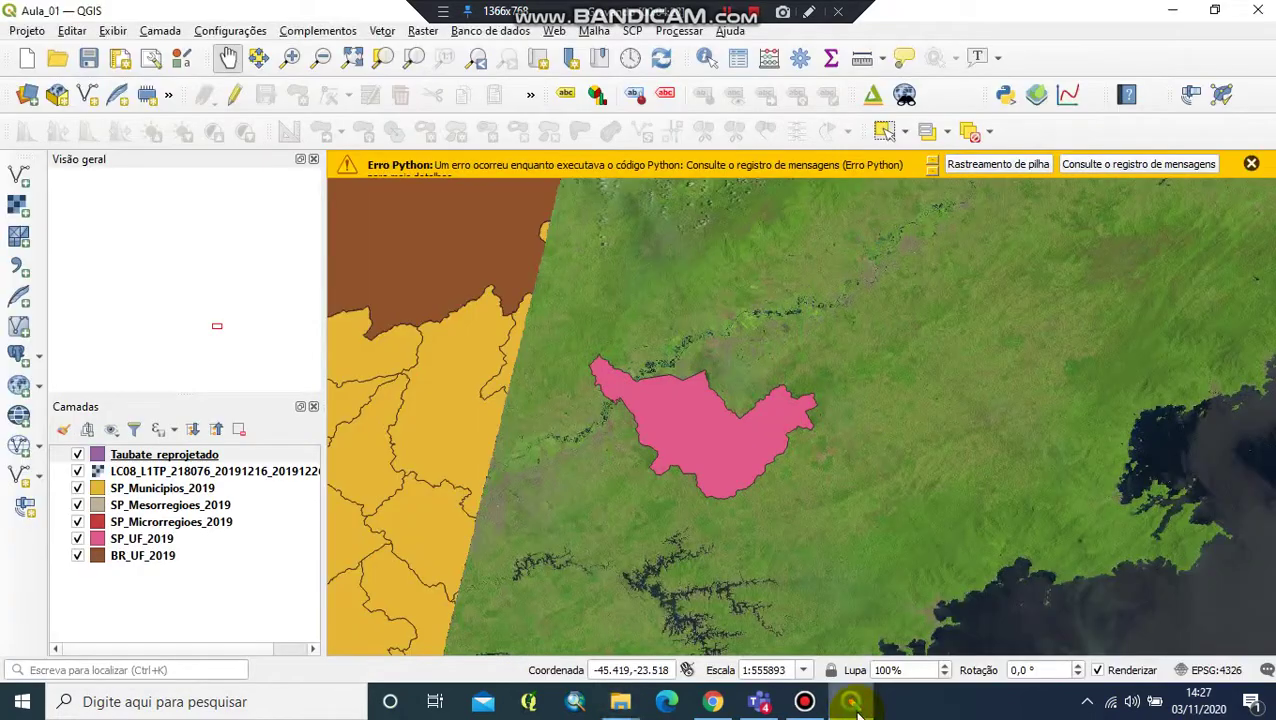
{"action": "left_click", "coordinate": [16, 207]}
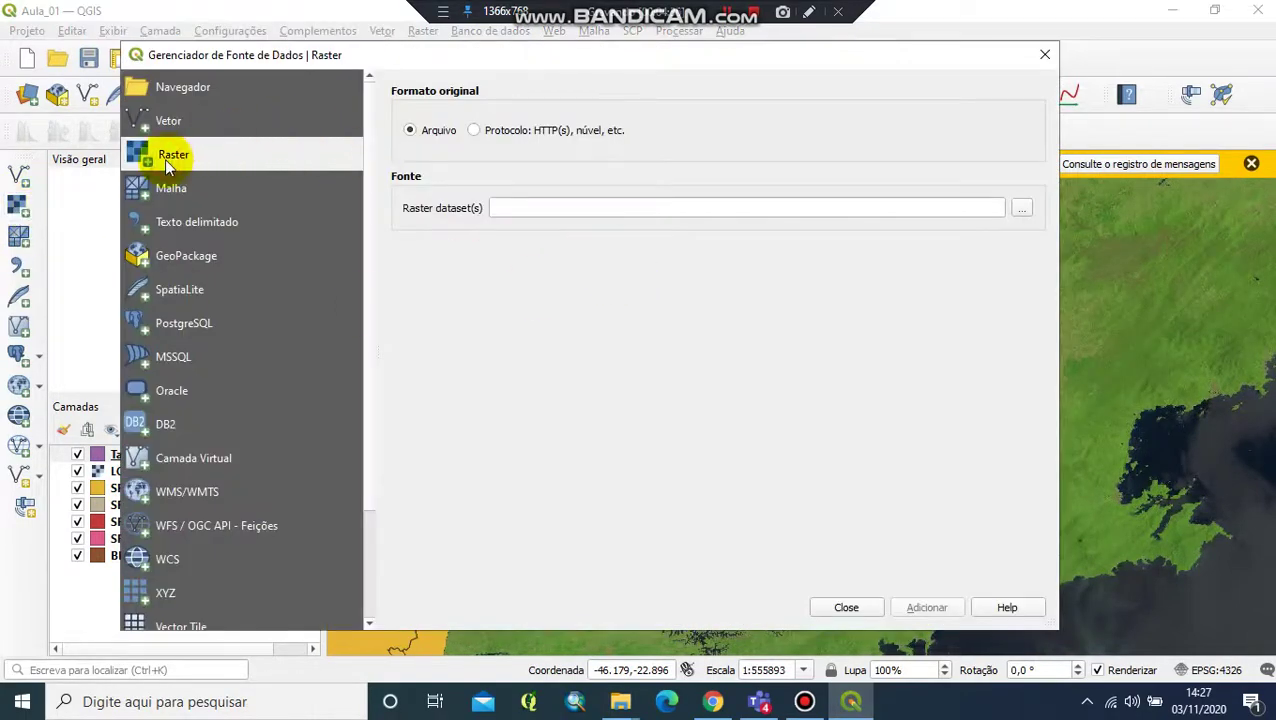
{"action": "left_click", "coordinate": [1022, 208]}
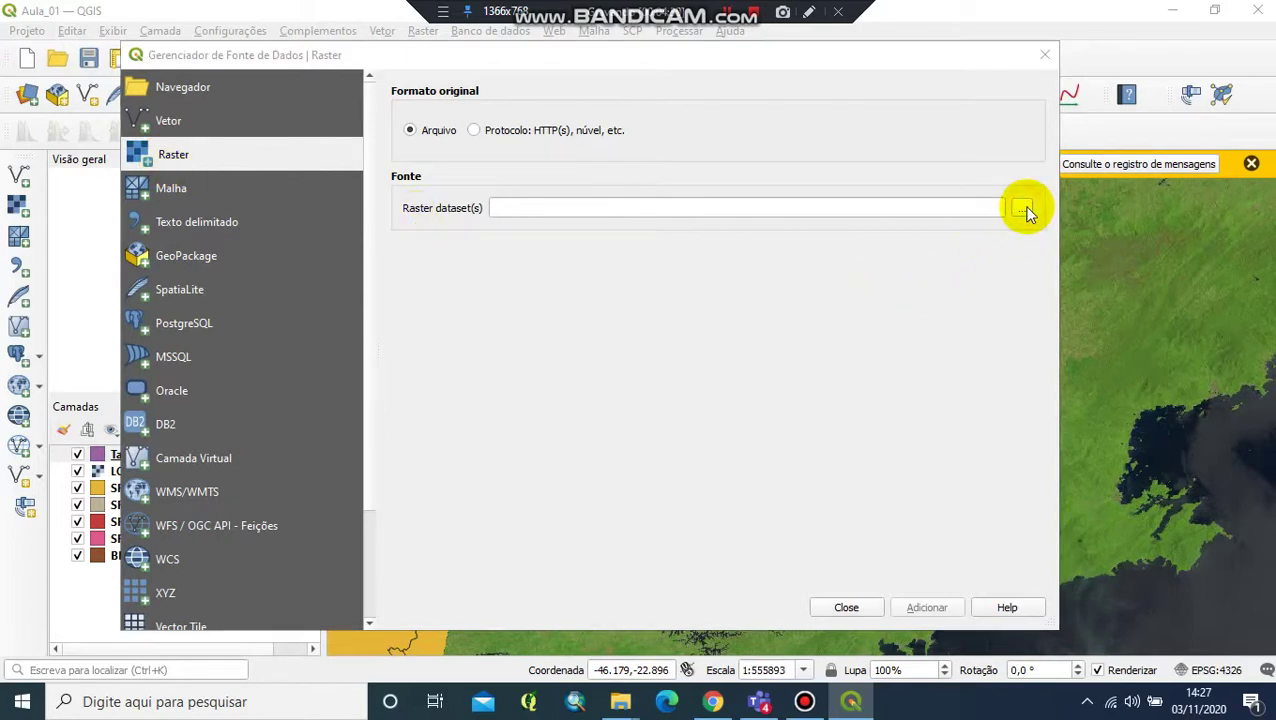
{"action": "scroll", "coordinate": [256, 440], "scroll_direction": "down", "scroll_amount": 2}
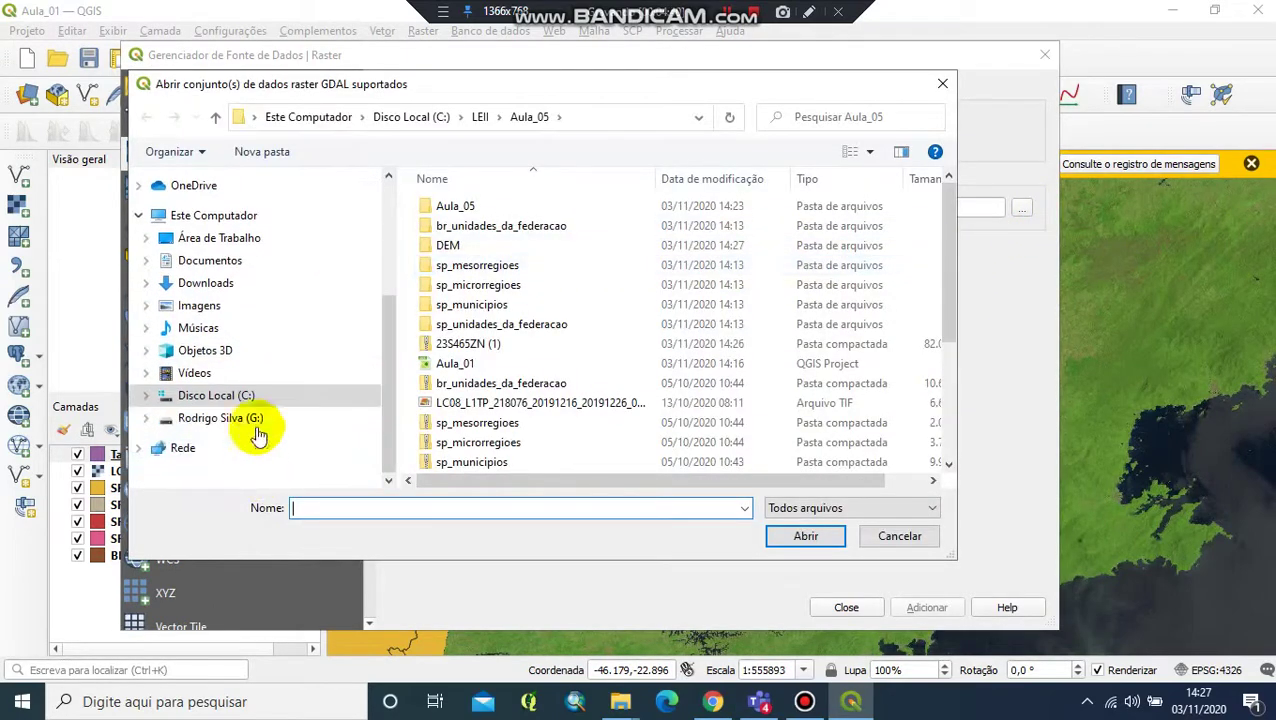
{"action": "left_click", "coordinate": [245, 396]}
{"action": "double_click", "coordinate": [484, 345]}
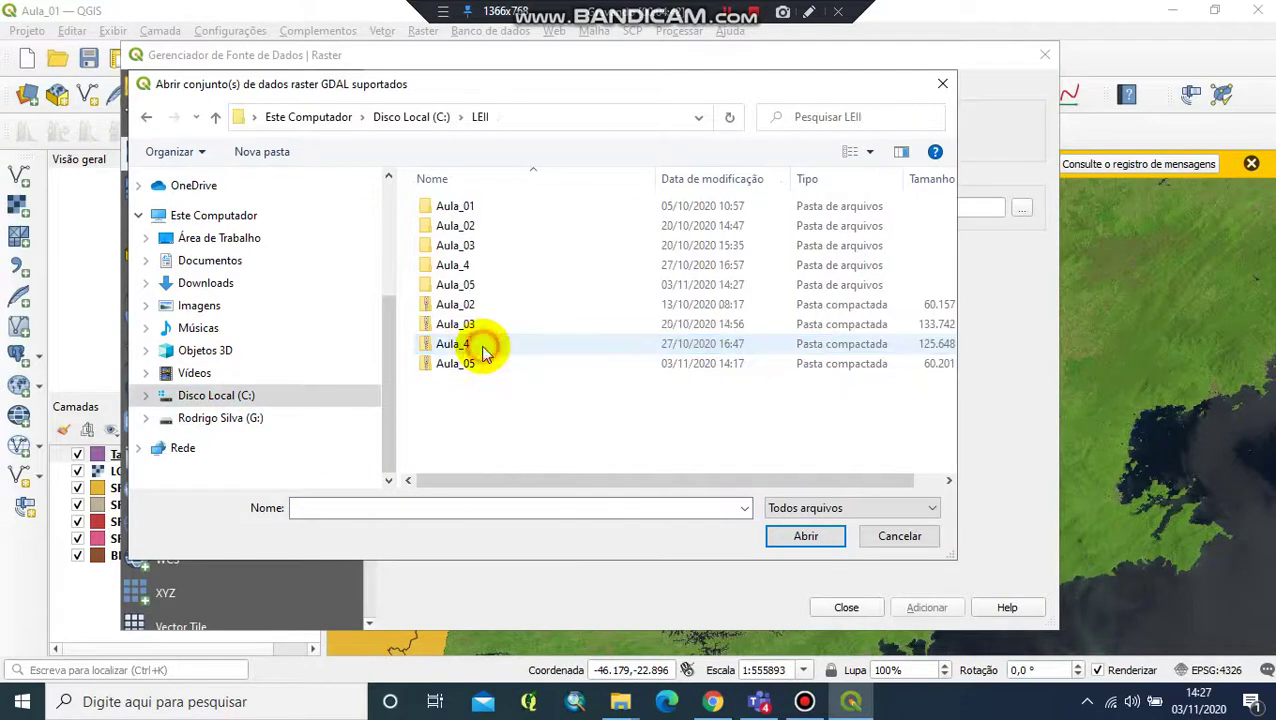
{"action": "double_click", "coordinate": [484, 286]}
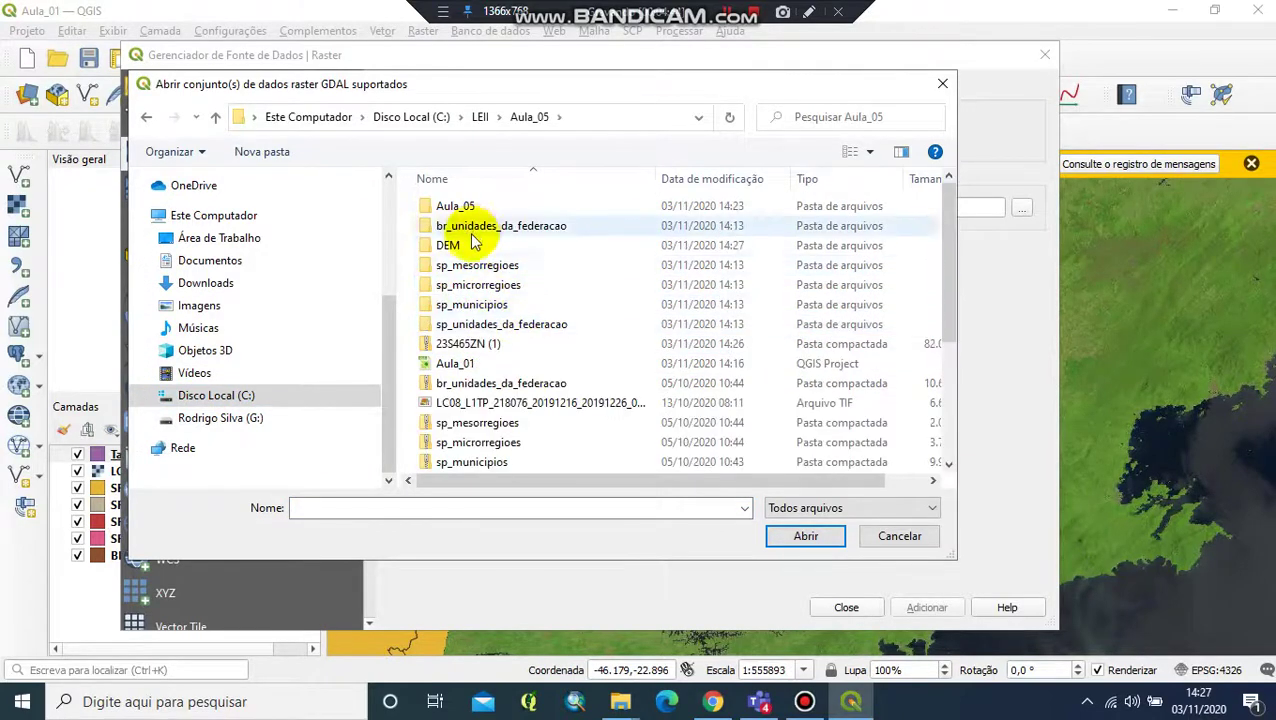
{"action": "double_click", "coordinate": [455, 245]}
{"action": "left_click", "coordinate": [468, 240]}
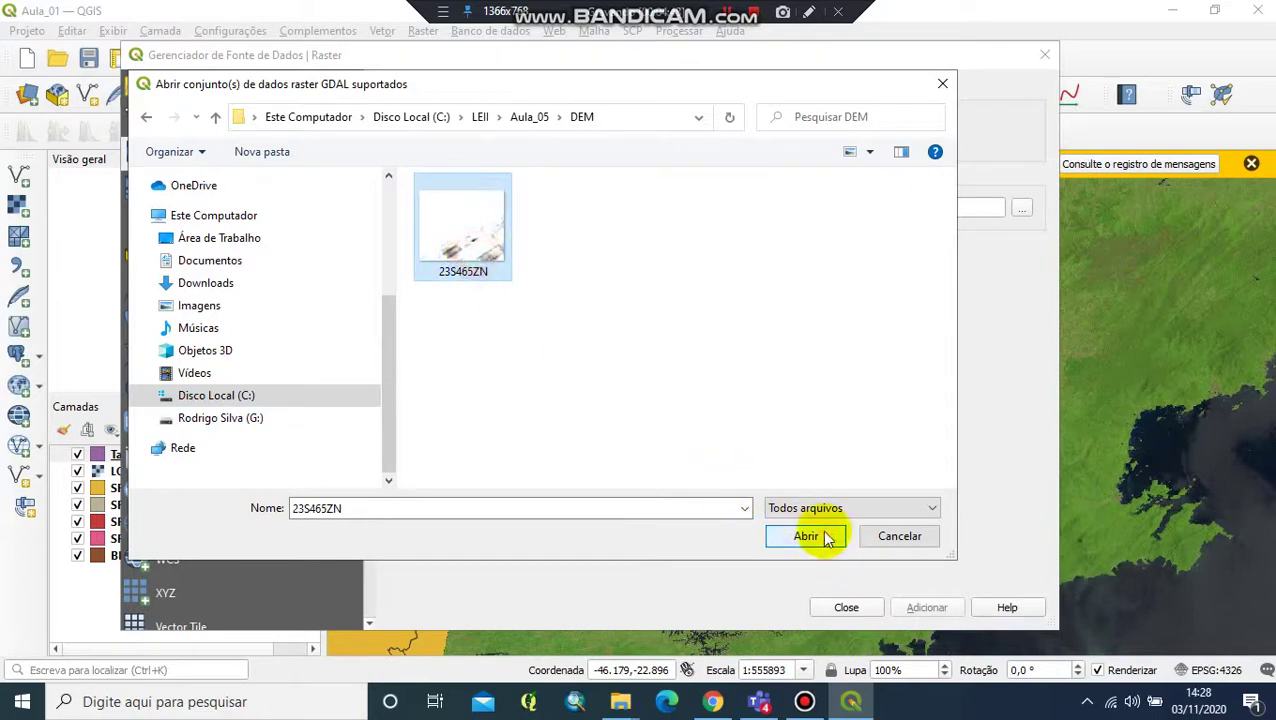
{"action": "left_click", "coordinate": [818, 535]}
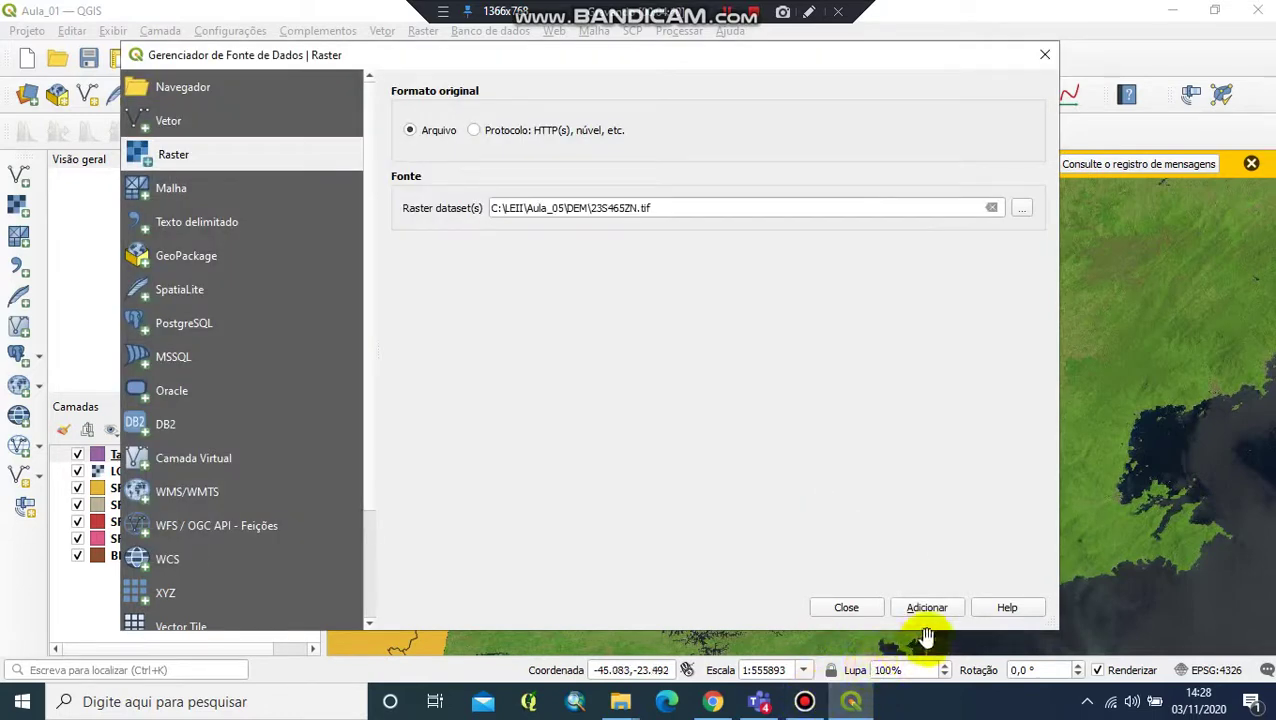
{"action": "left_click", "coordinate": [930, 608]}
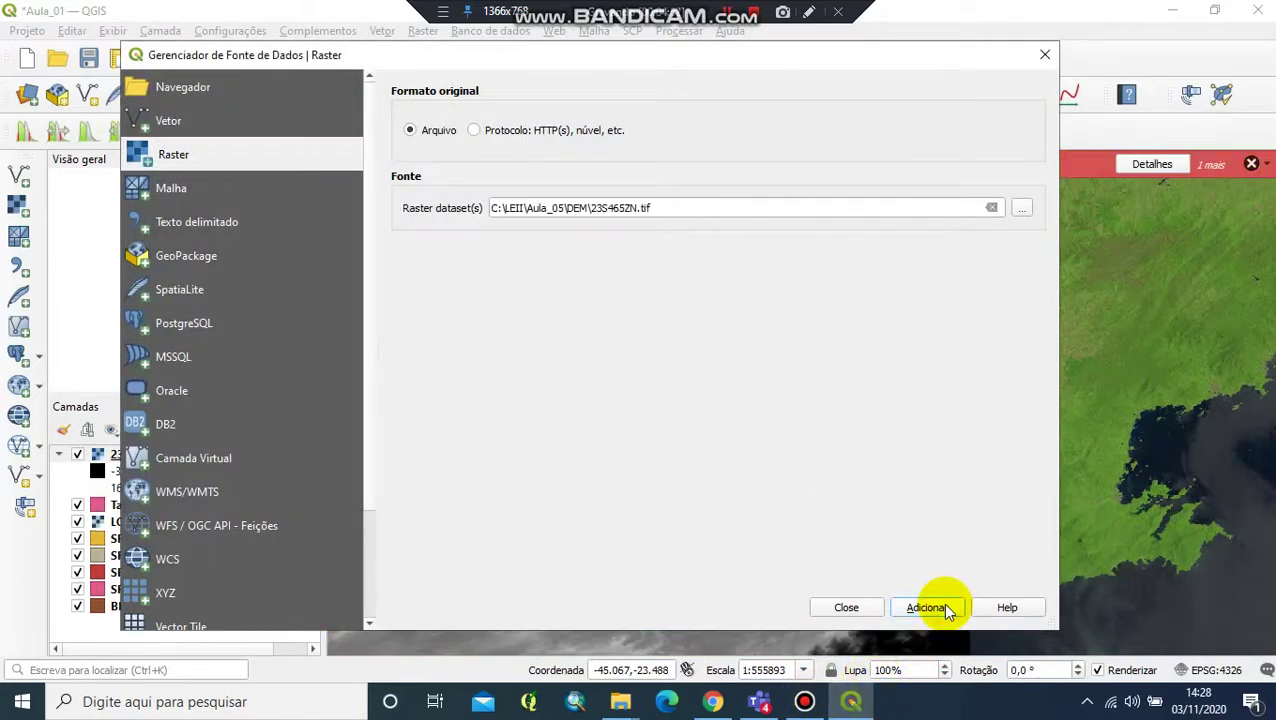
{"action": "left_click", "coordinate": [846, 607]}
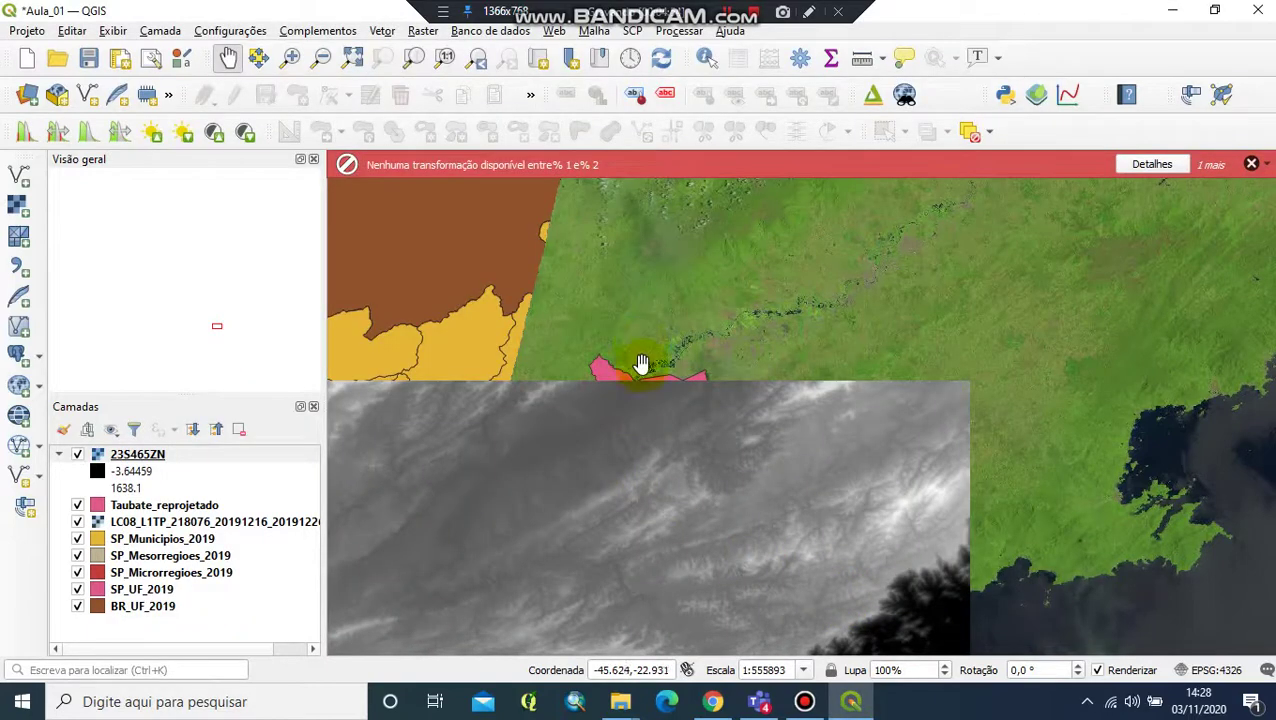
Dismiss the messages above the map and examine the 23S465ZN raster's full coverage relative to the other layers.
{"action": "left_click_drag", "start_coordinate": [621, 418], "coordinate": [826, 327]}
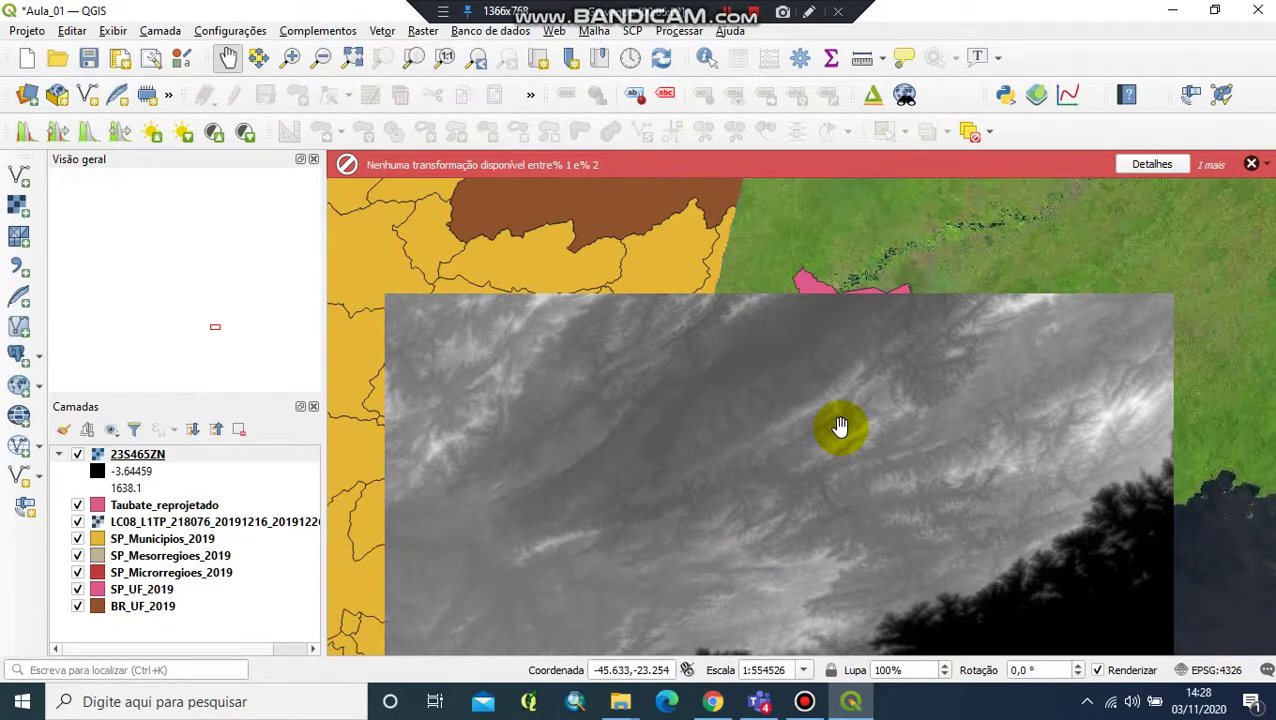
{"action": "left_click", "coordinate": [1251, 164]}
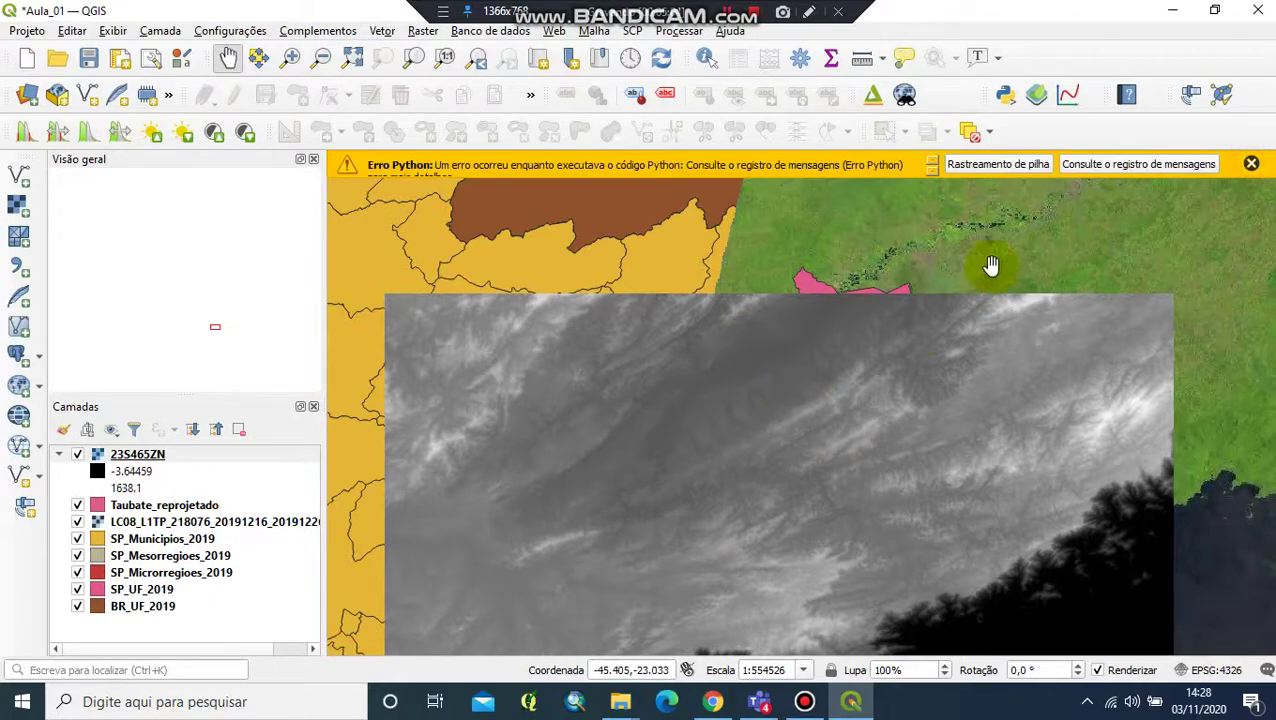
{"action": "left_click", "coordinate": [1251, 164]}
{"action": "scroll", "coordinate": [783, 475], "scroll_direction": "down", "scroll_amount": 1}
{"action": "left_click_drag", "start_coordinate": [783, 475], "coordinate": [835, 344]}
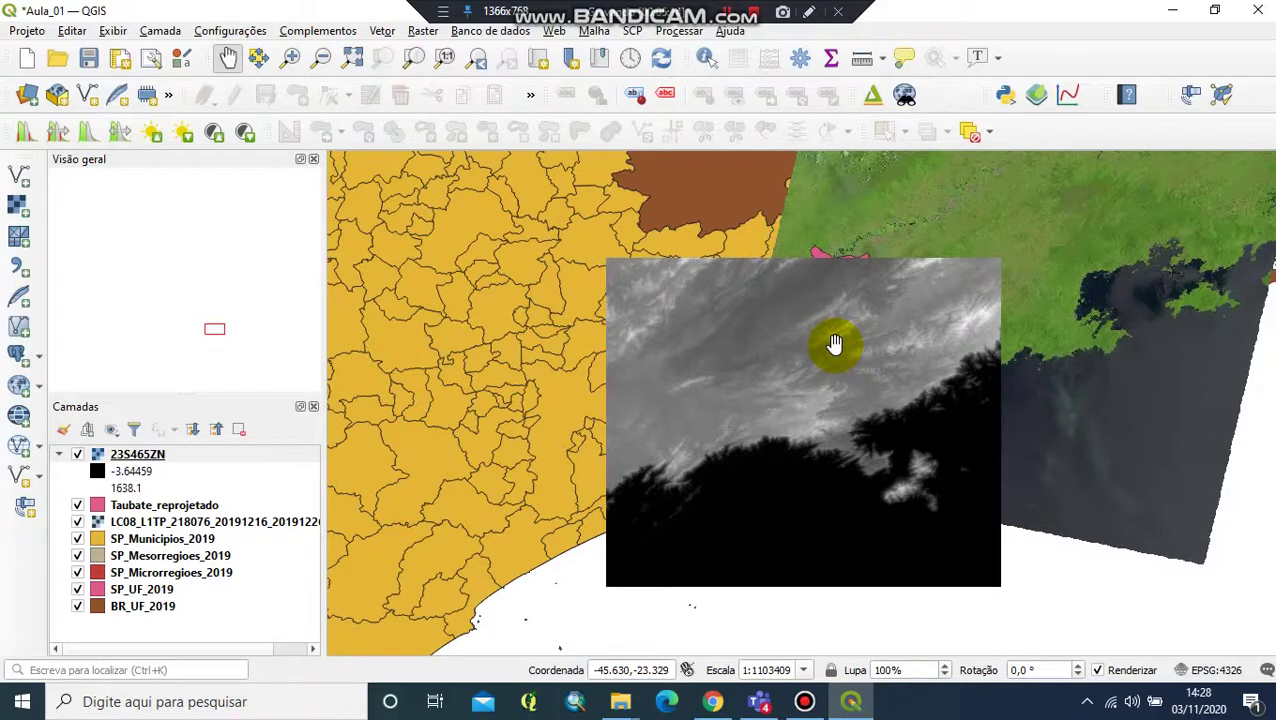
Check the coordinate reference system in the Taubate_reprojetado layer's properties and close them without changes.
{"action": "left_click", "coordinate": [157, 508]}
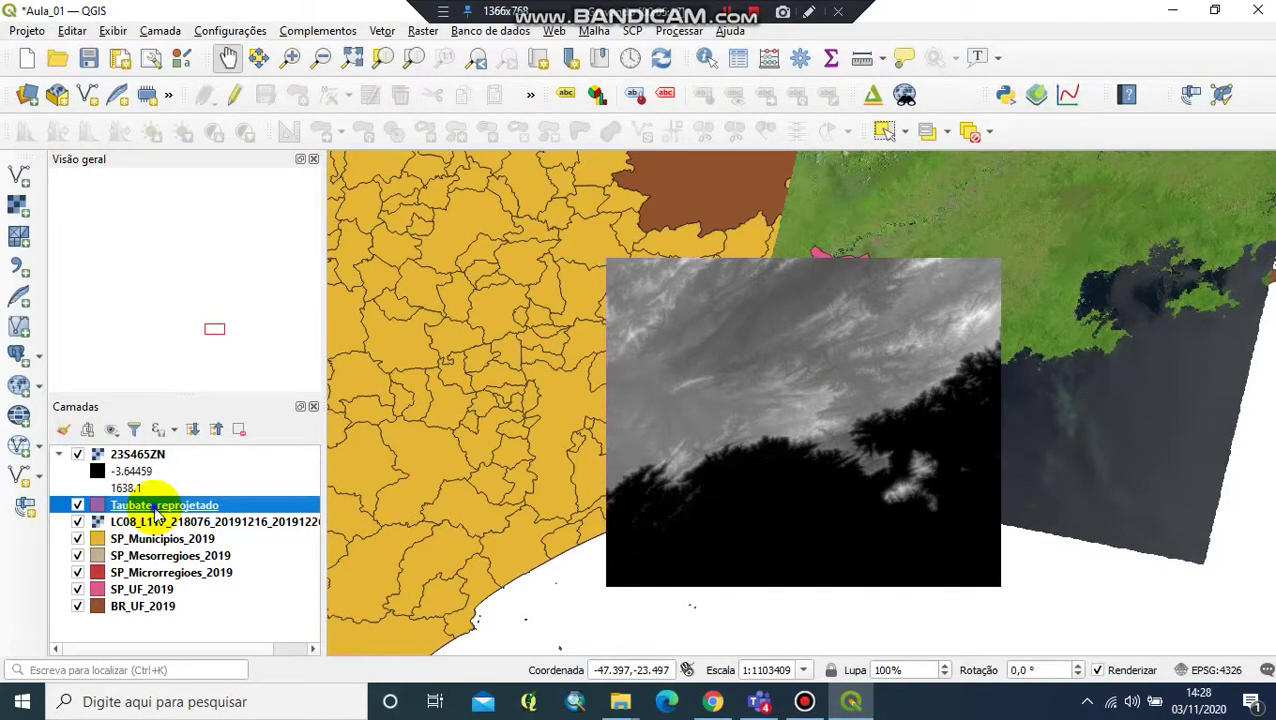
{"action": "right_click", "coordinate": [157, 508]}
{"action": "left_click", "coordinate": [143, 506]}
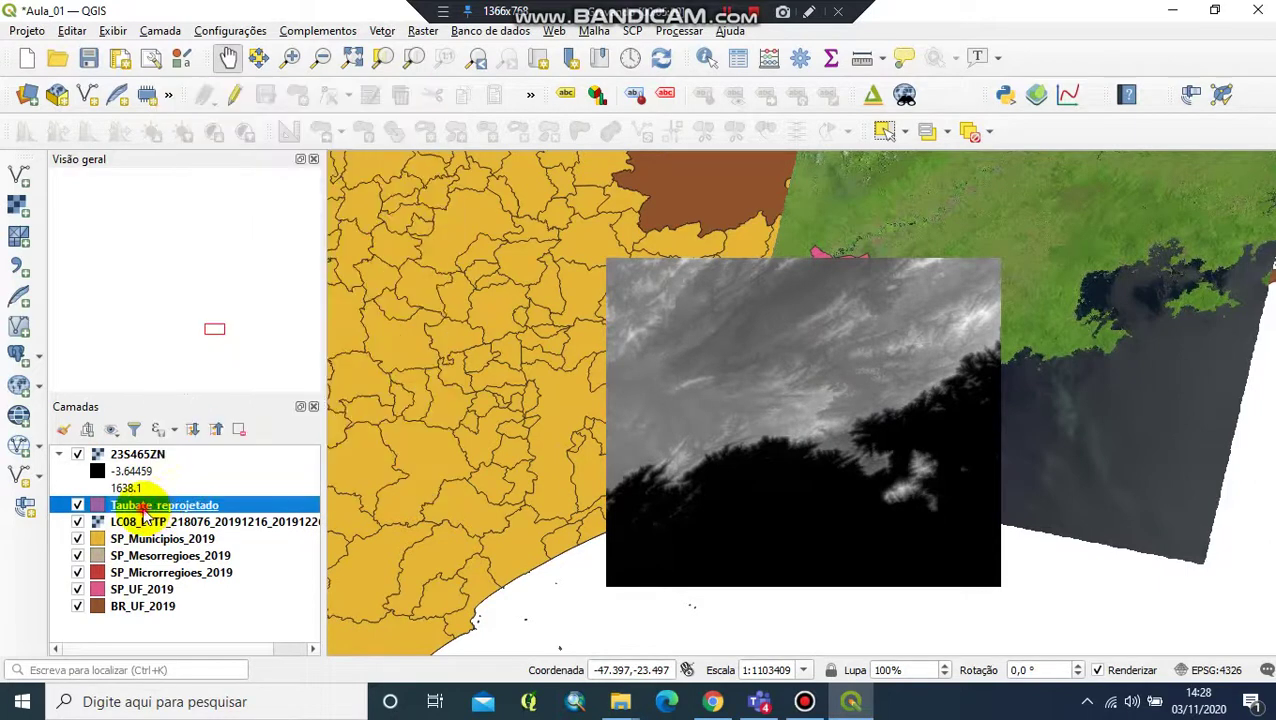
{"action": "double_click", "coordinate": [147, 508]}
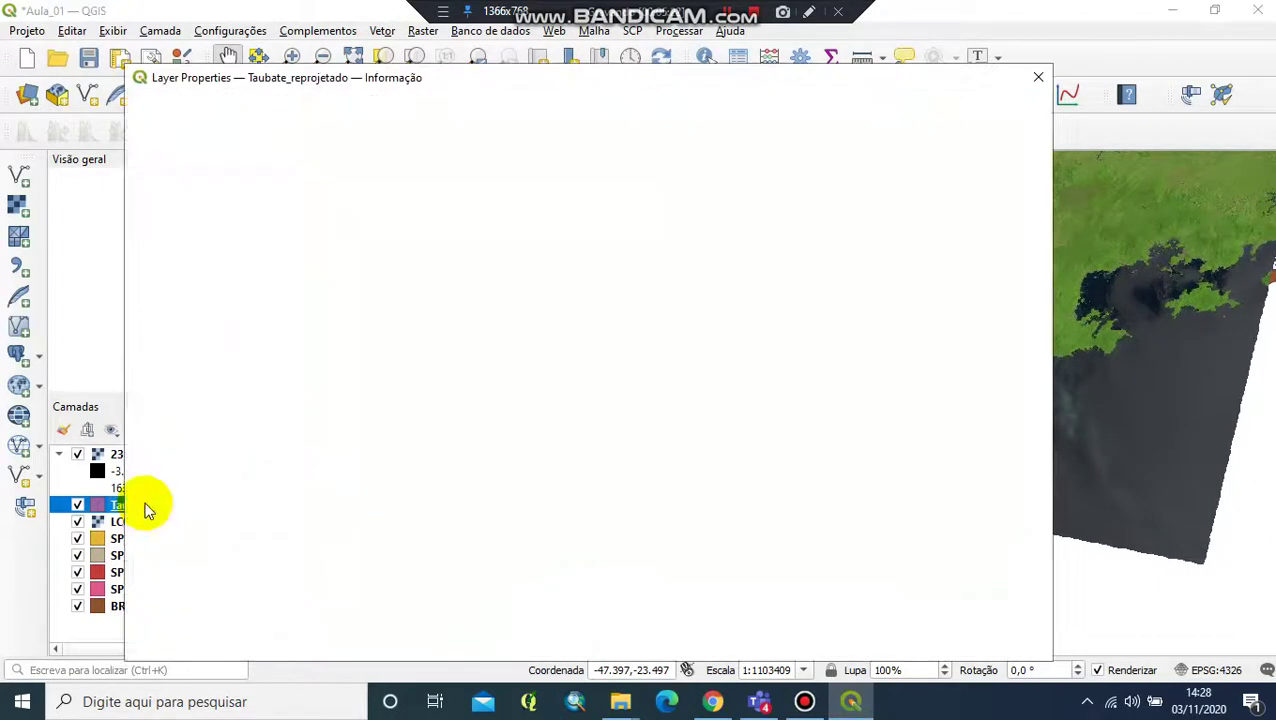
{"action": "left_click_drag", "start_coordinate": [664, 242], "coordinate": [545, 243]}
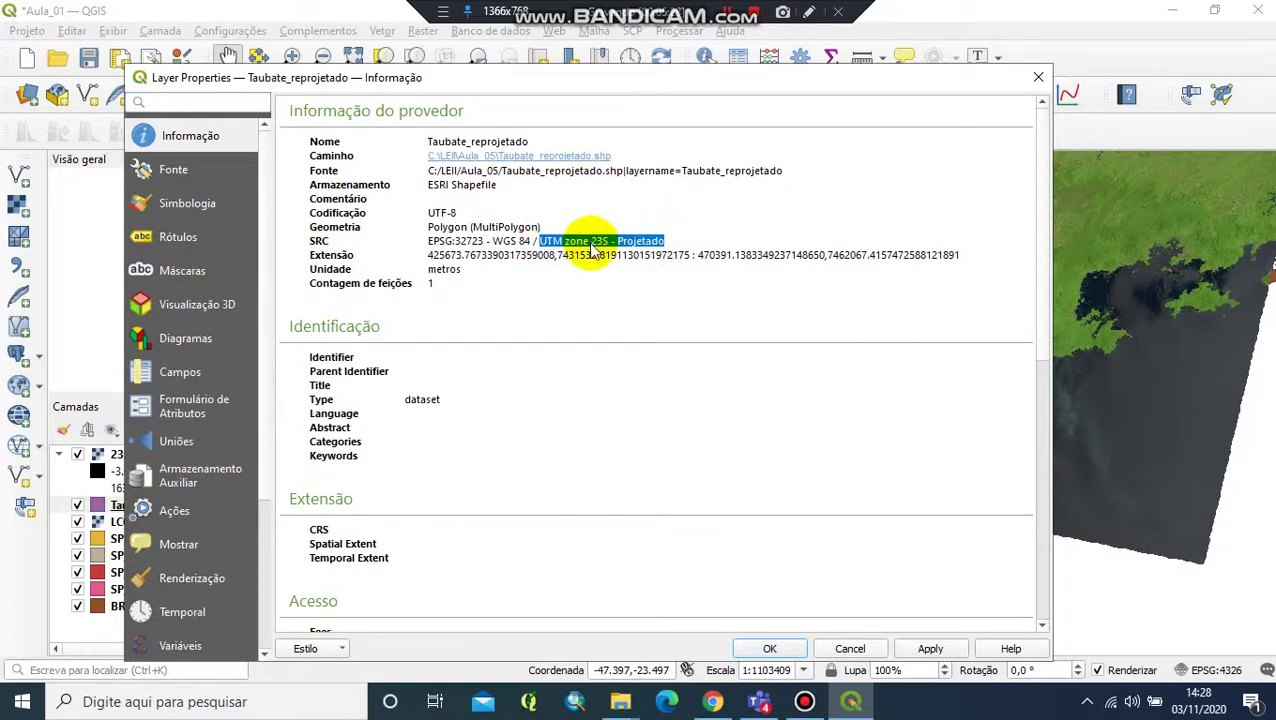
{"action": "left_click", "coordinate": [850, 648]}
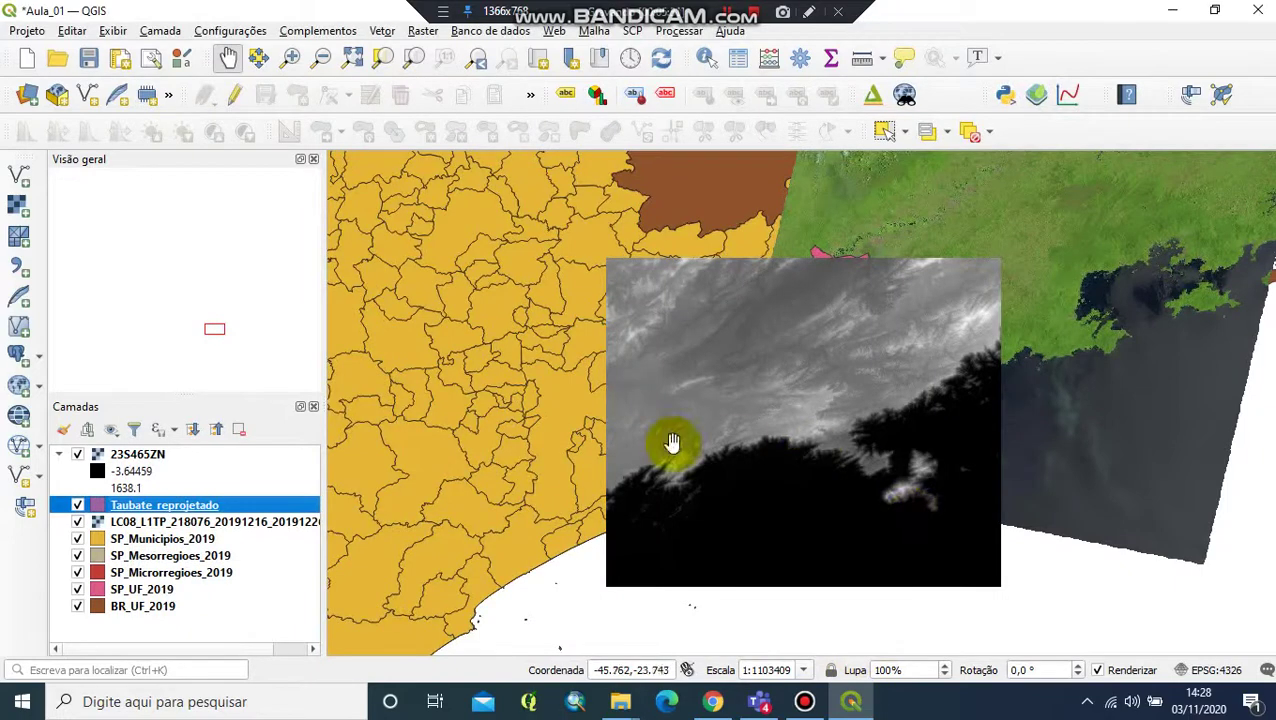
Check the coordinate reference system and provider information in the 23S465ZN raster's properties and close them without changes.
{"action": "left_click", "coordinate": [136, 454]}
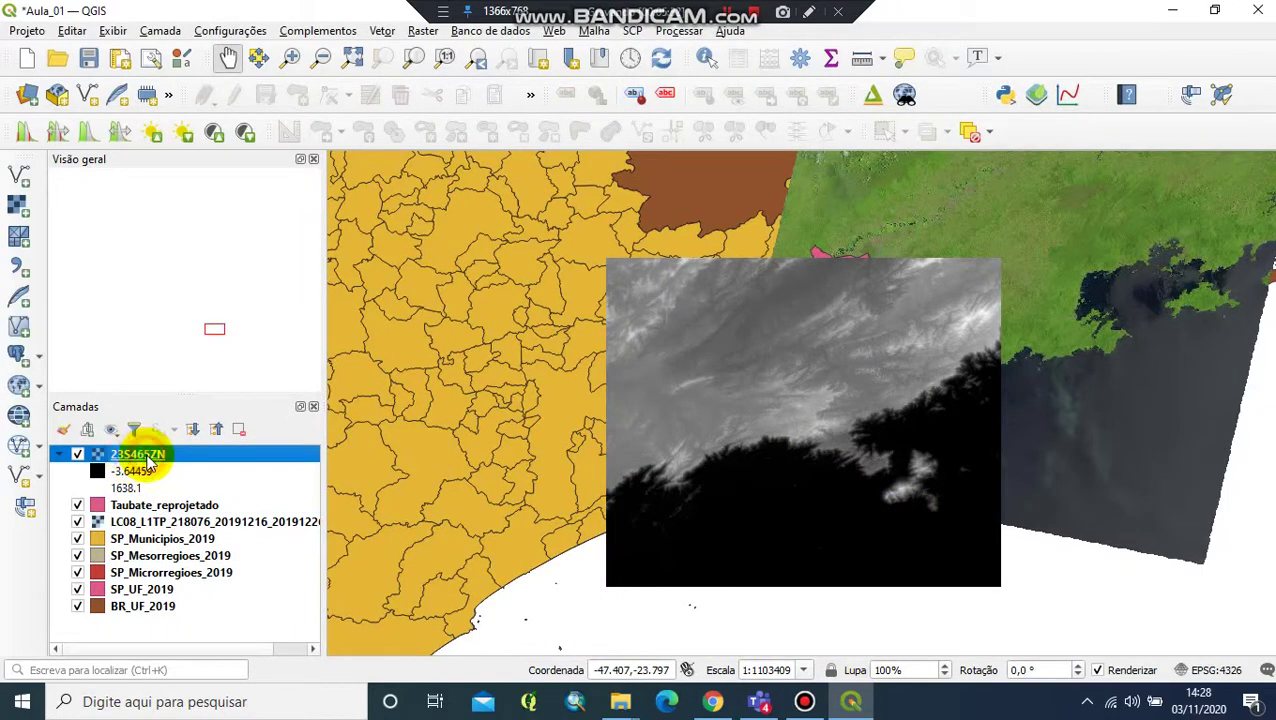
{"action": "double_click", "coordinate": [146, 456]}
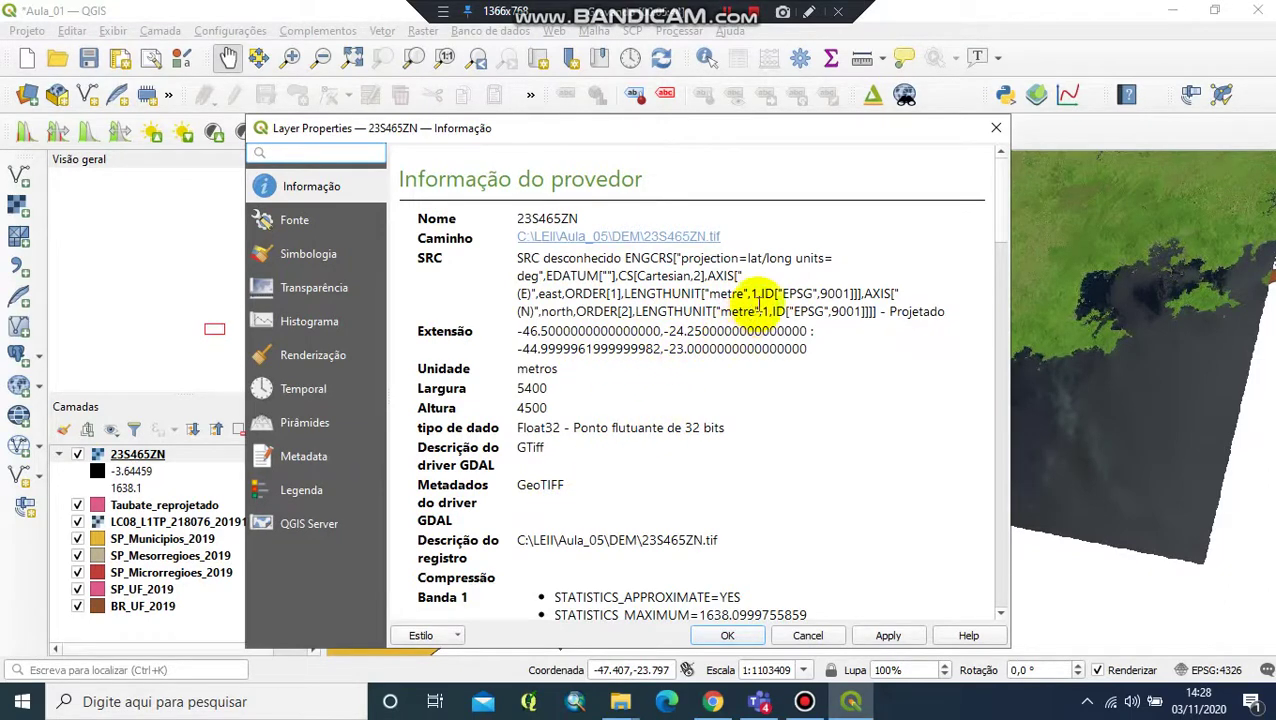
{"action": "left_click_drag", "start_coordinate": [749, 258], "coordinate": [795, 259]}
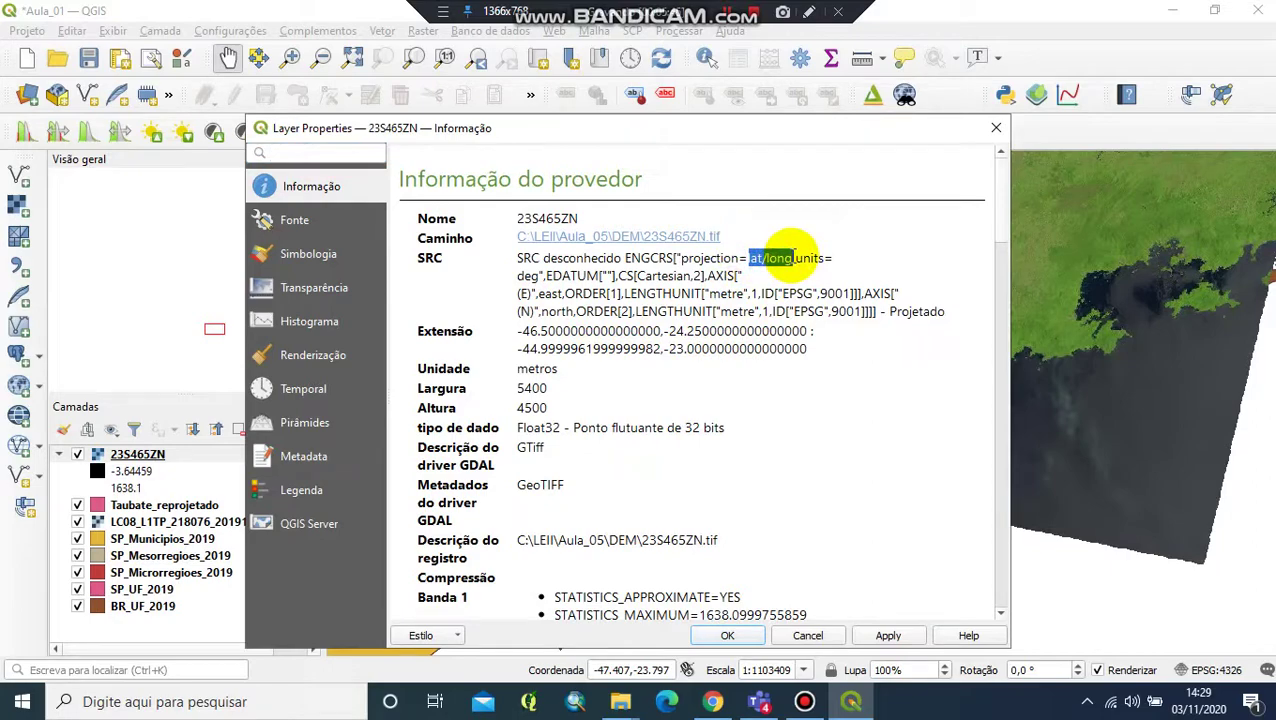
{"action": "scroll", "coordinate": [786, 476], "scroll_direction": "down", "scroll_amount": 10}
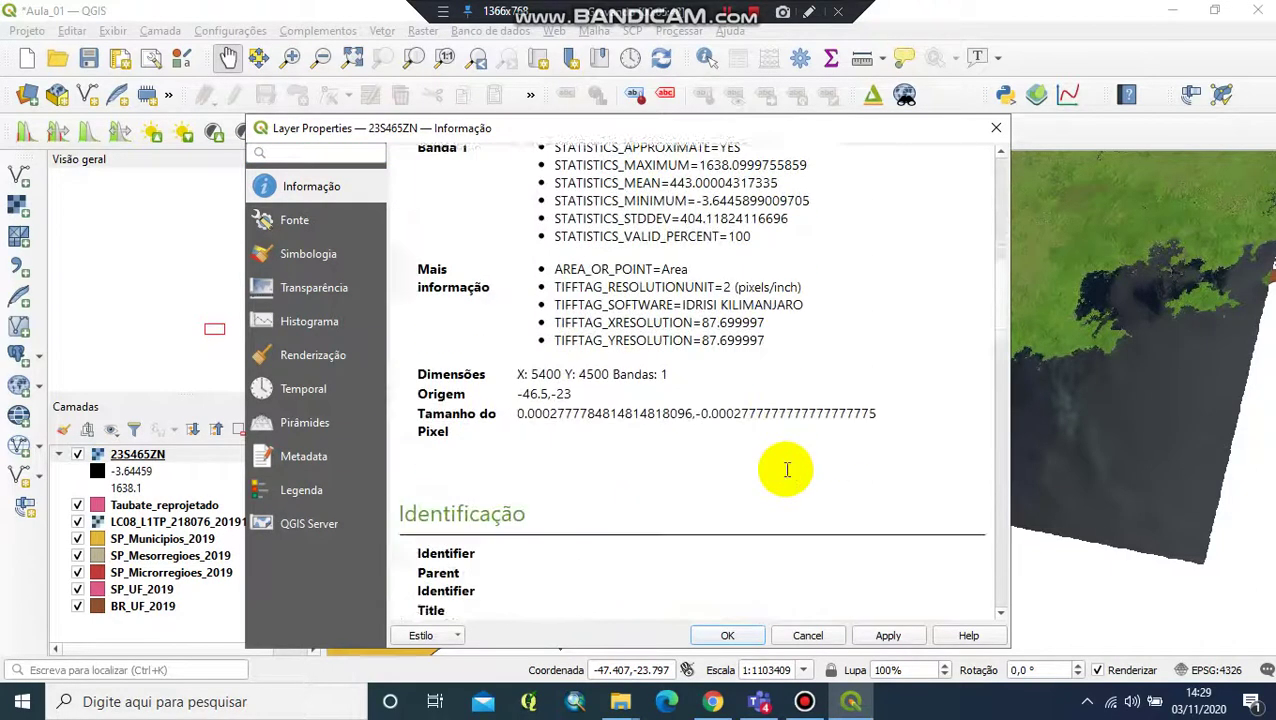
{"action": "left_click", "coordinate": [805, 636]}
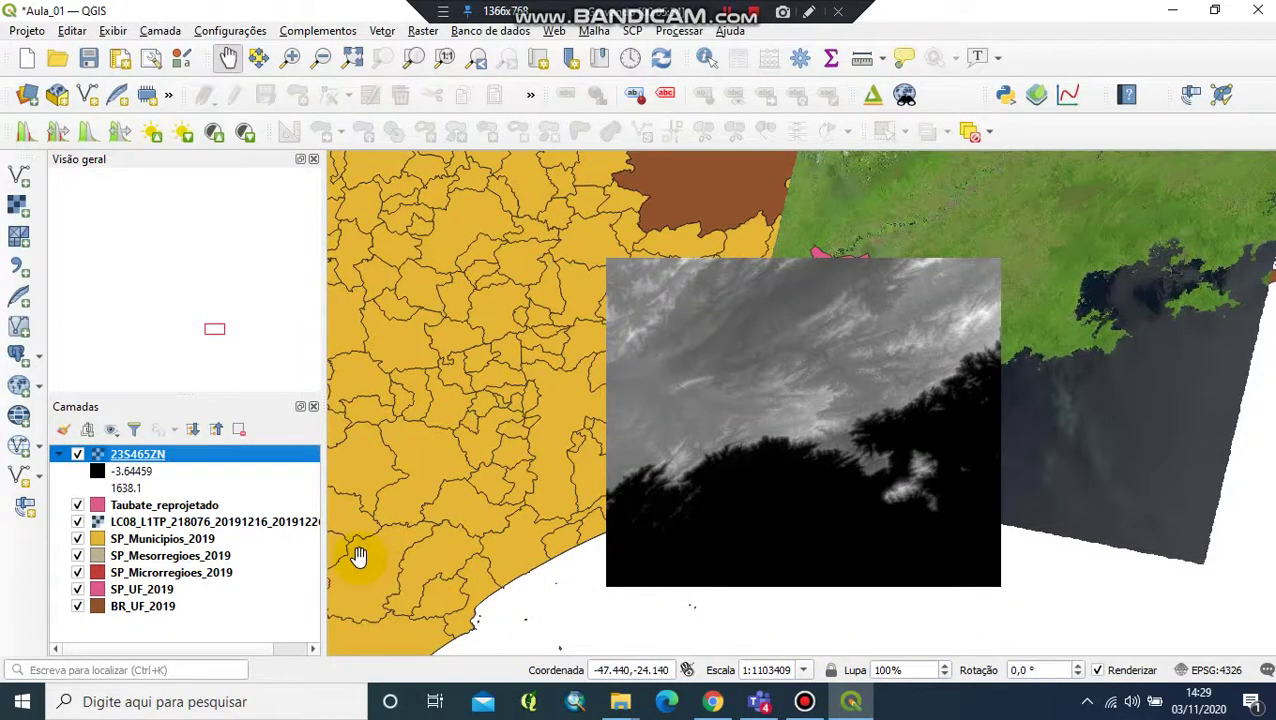
Start the raster reprojection tool with the 23S465ZN raster as the input layer.
{"action": "left_click", "coordinate": [740, 22]}
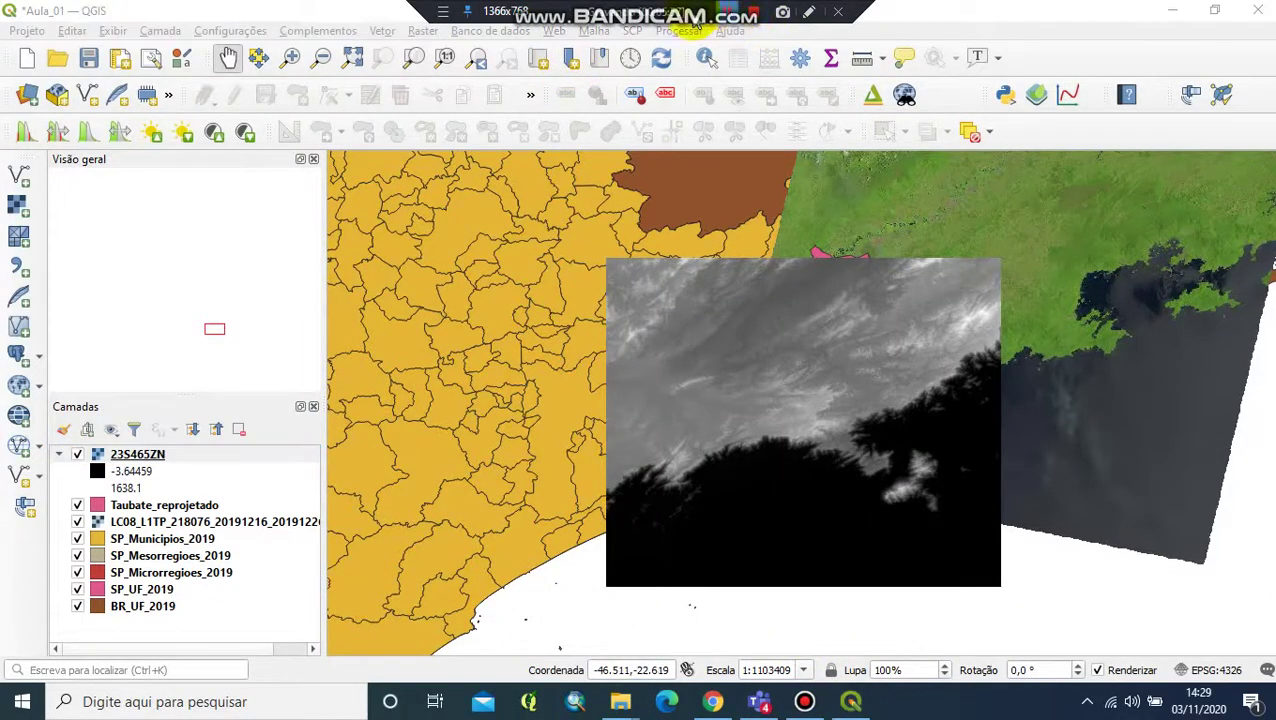
{"action": "left_click", "coordinate": [424, 31]}
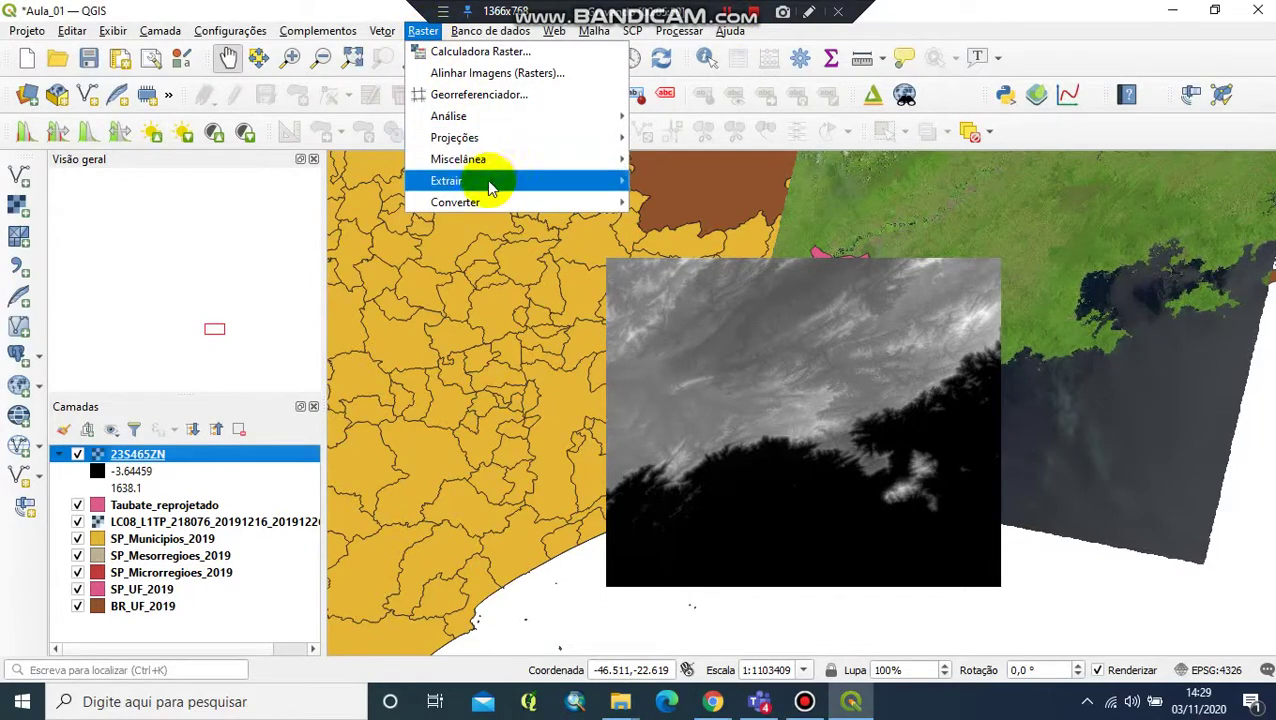
{"action": "mouse_move", "coordinate": [507, 137]}
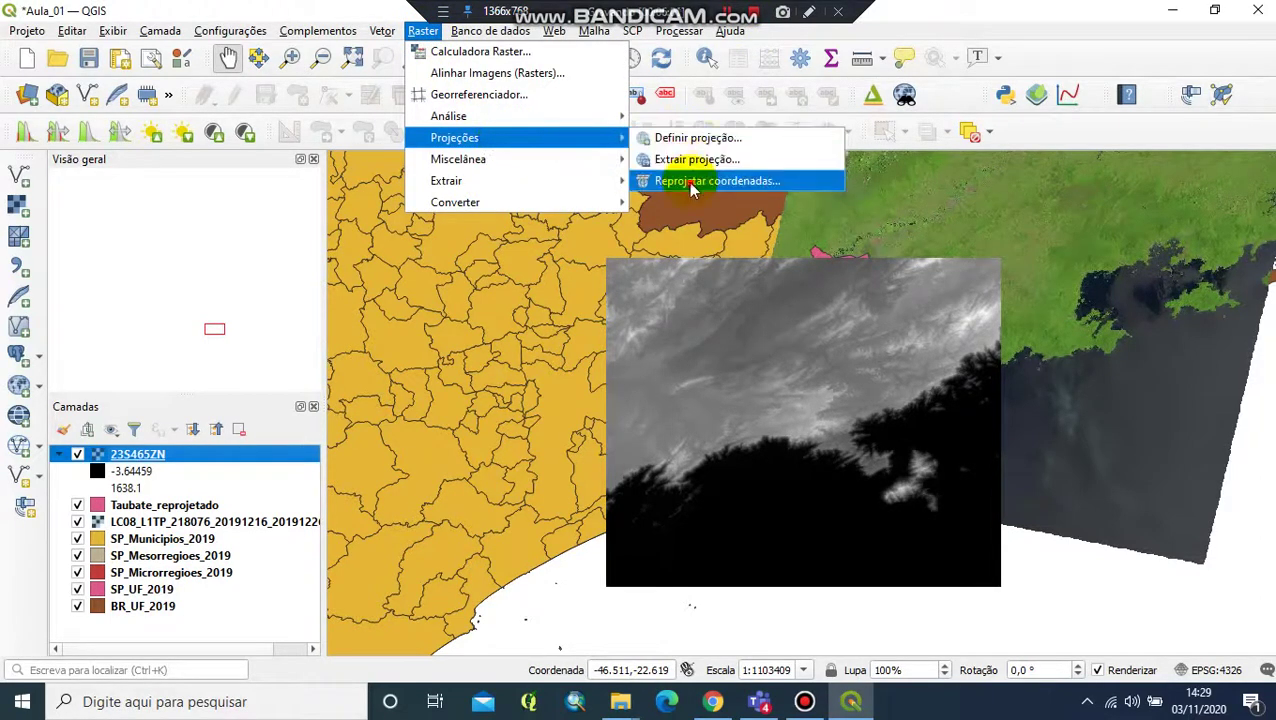
{"action": "left_click", "coordinate": [690, 181]}
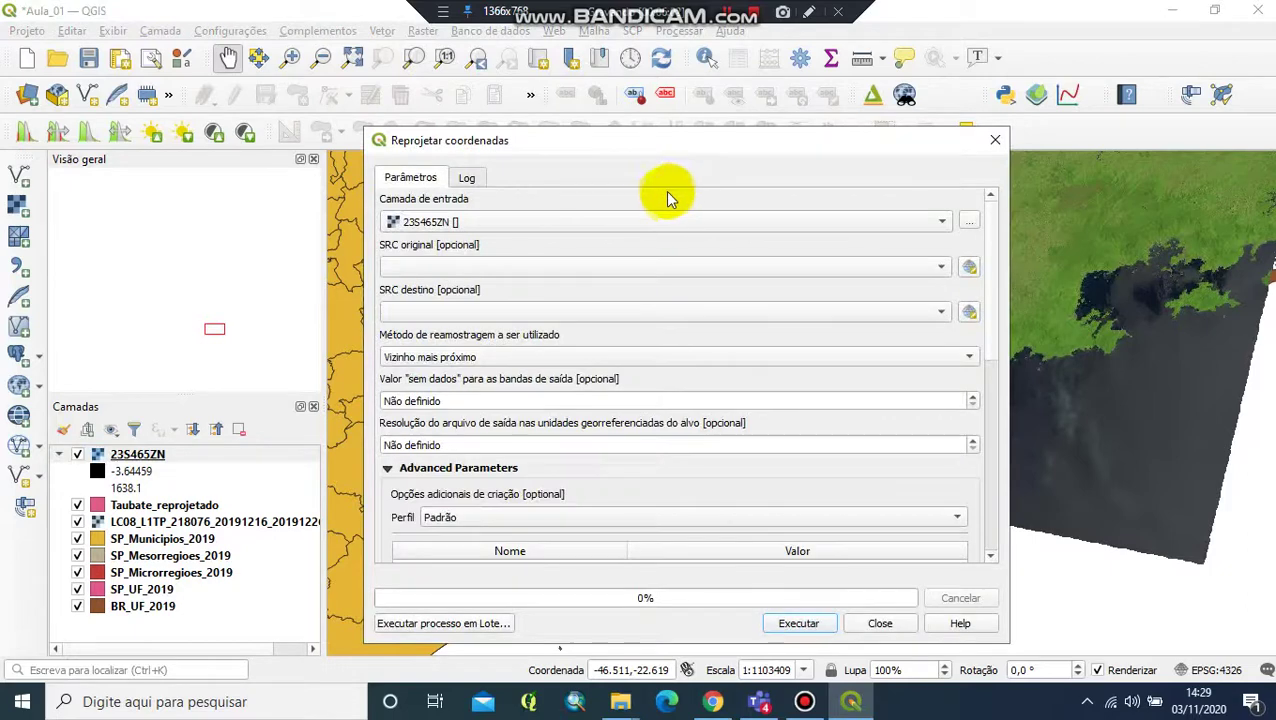
{"action": "left_click", "coordinate": [735, 221]}
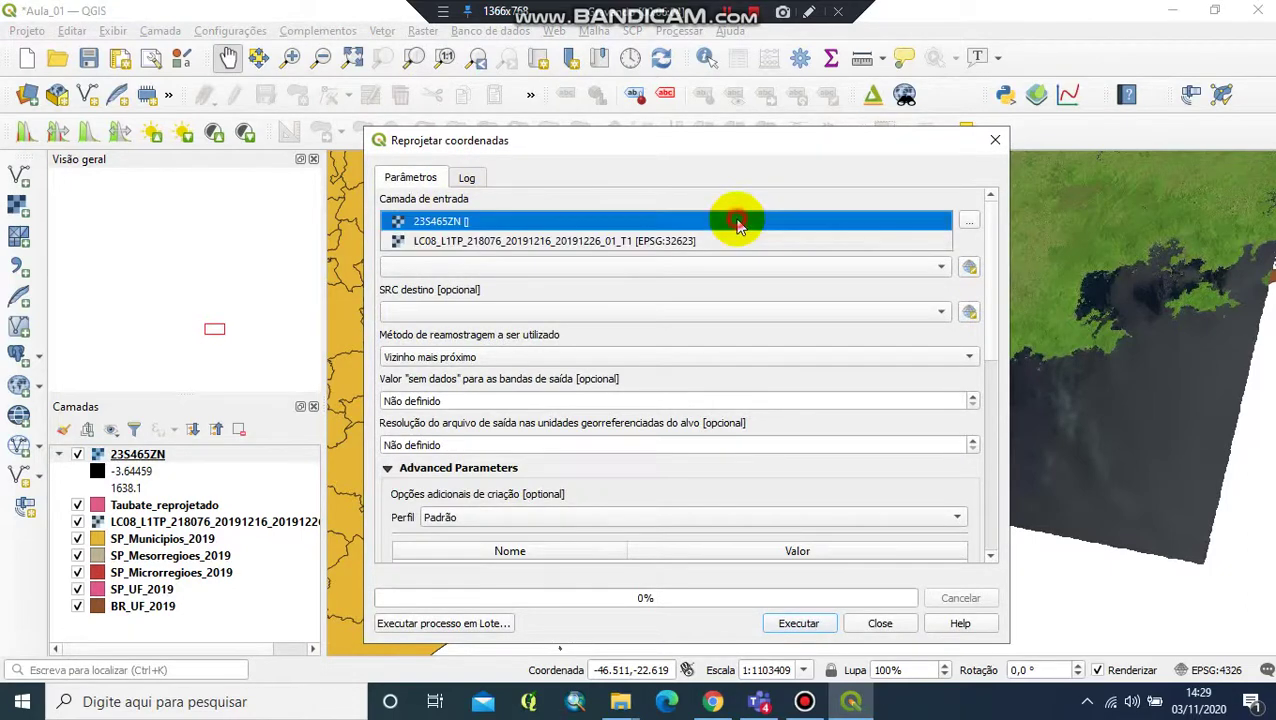
{"action": "left_click", "coordinate": [490, 222]}
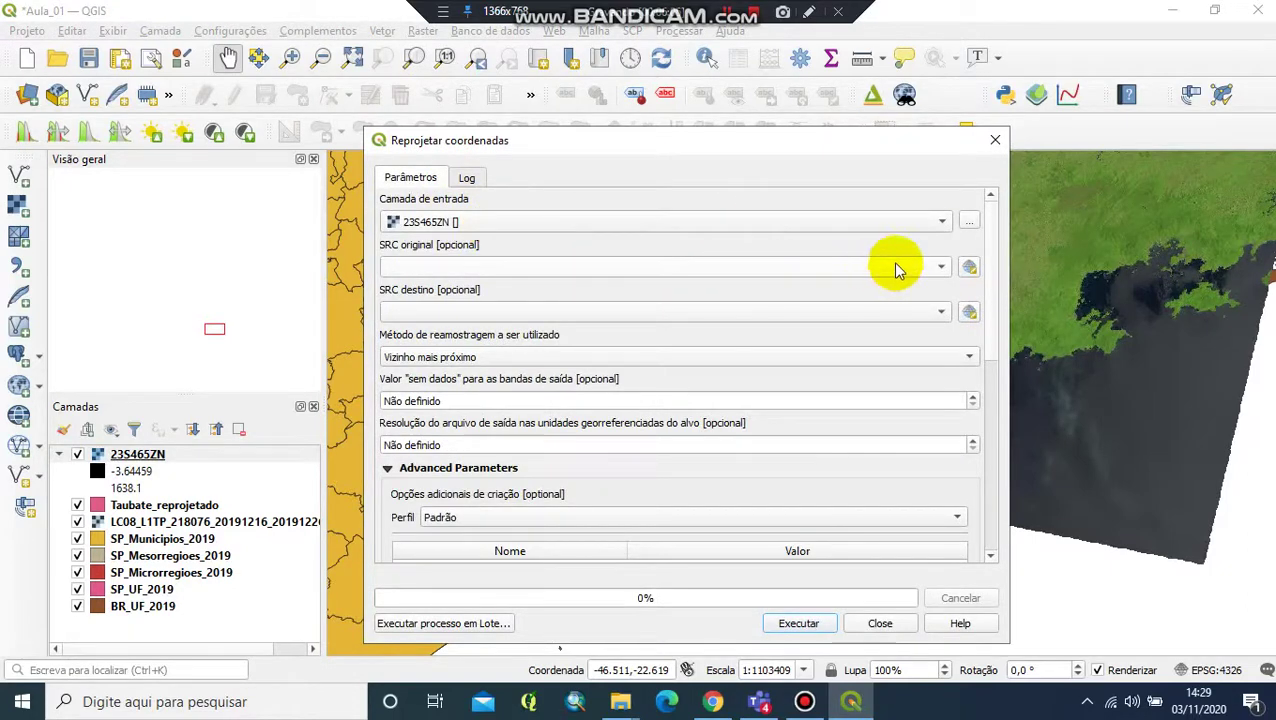
Set the source coordinate system of the reprojection to EPSG:4326 - WGS 84.
{"action": "left_click", "coordinate": [969, 266]}
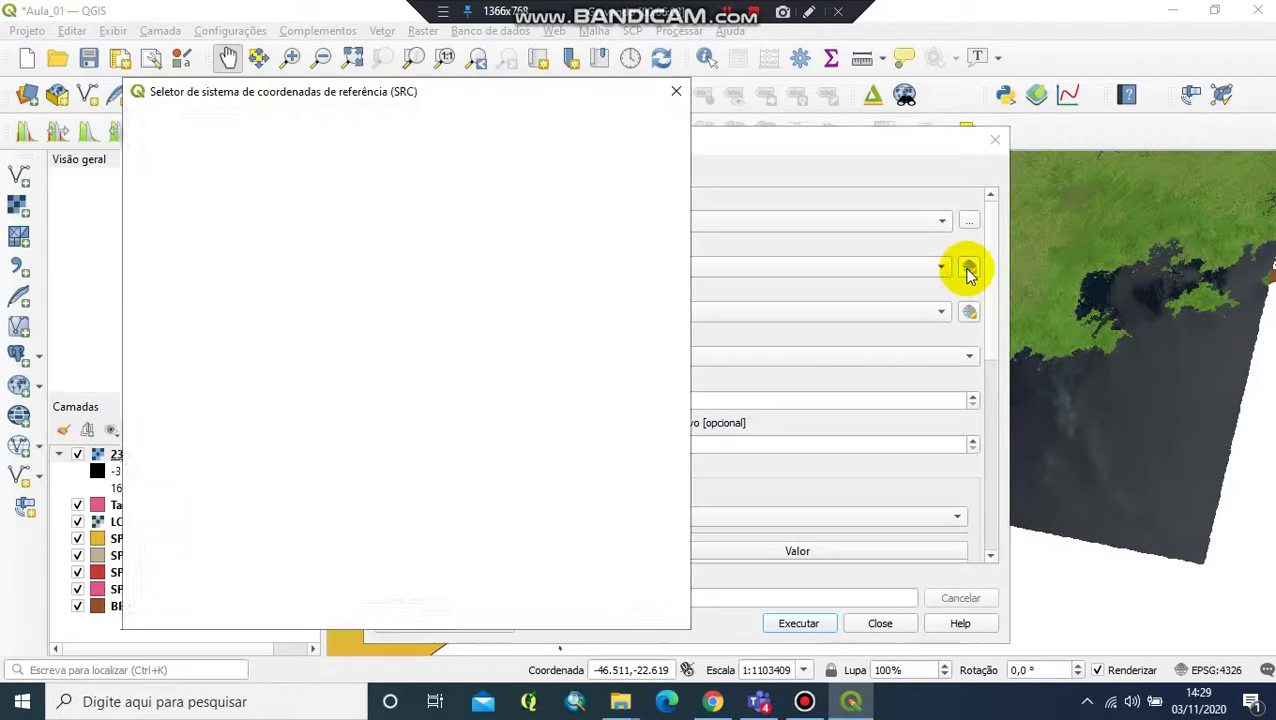
{"action": "left_click", "coordinate": [132, 118]}
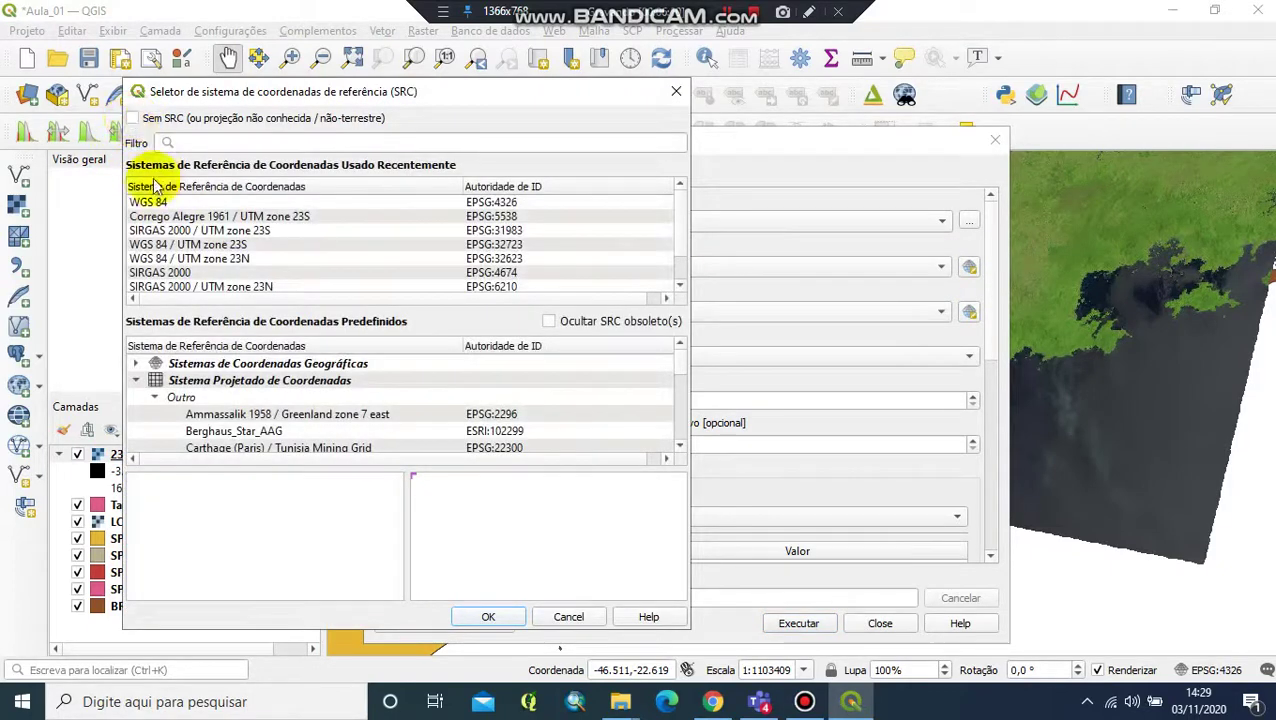
{"action": "left_click", "coordinate": [172, 203]}
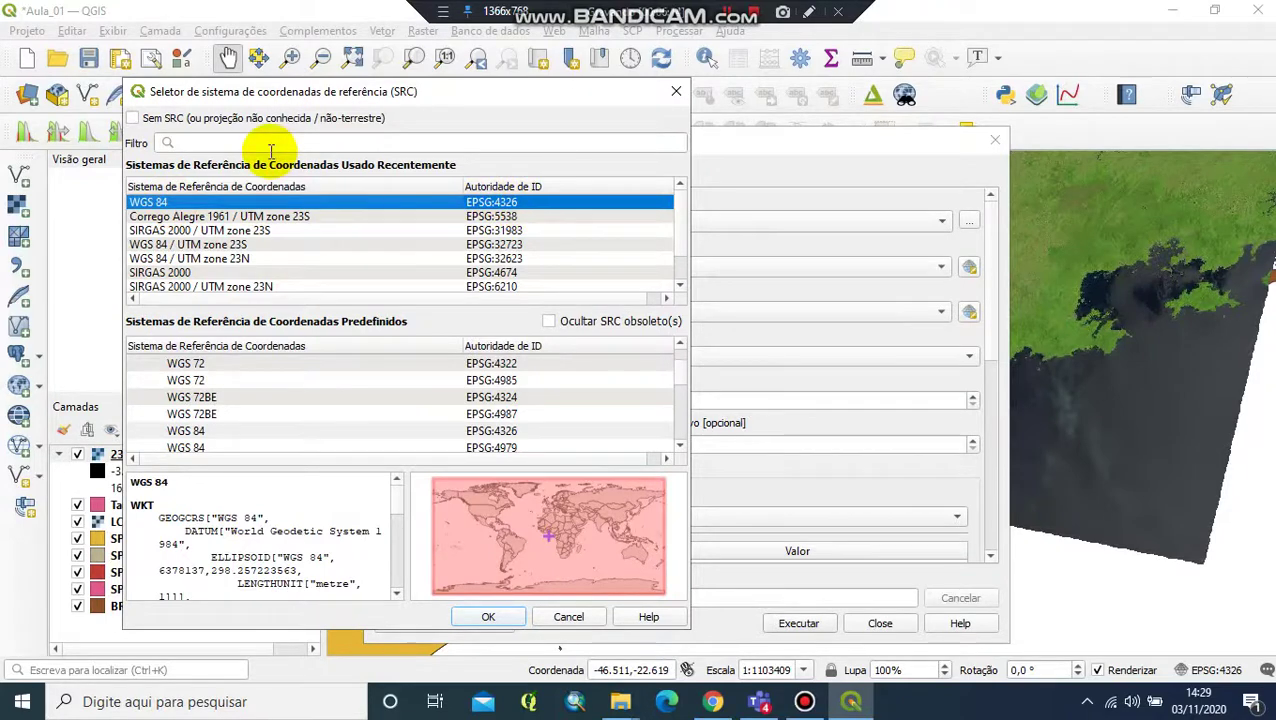
{"action": "left_click", "coordinate": [268, 142]}
{"action": "type", "text": "432"}
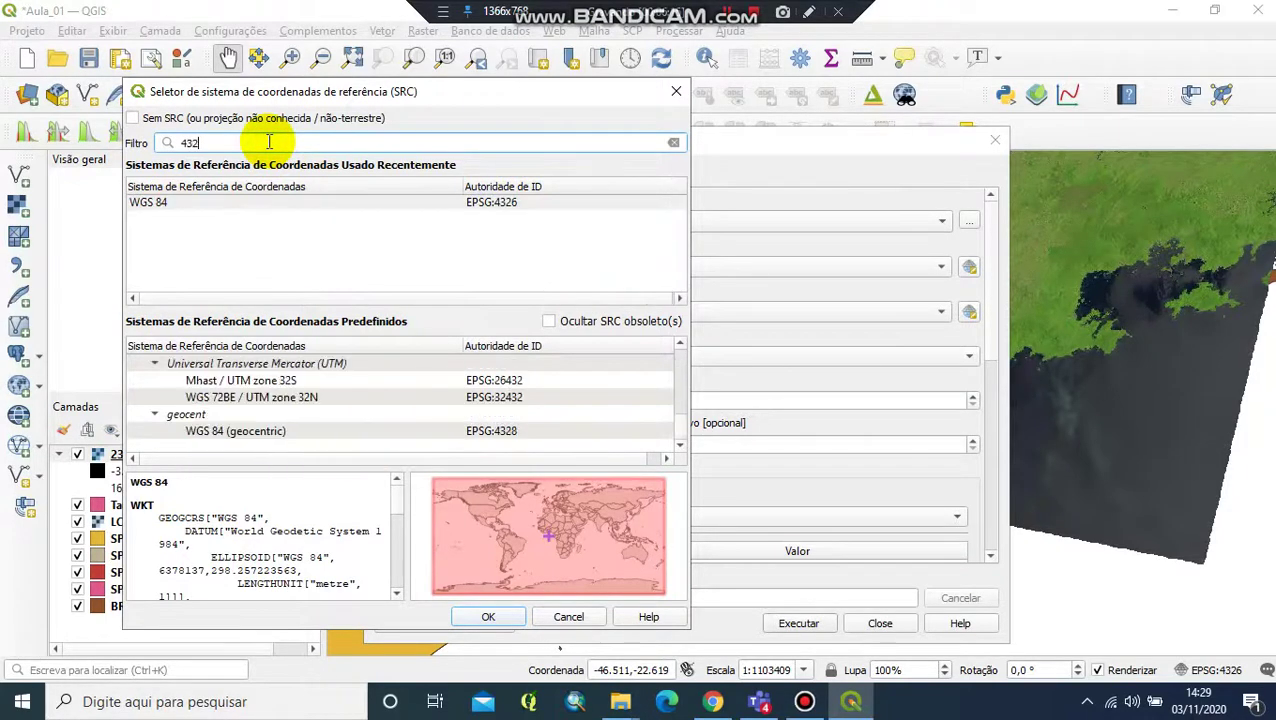
{"action": "type", "text": "6"}
{"action": "left_click", "coordinate": [165, 380]}
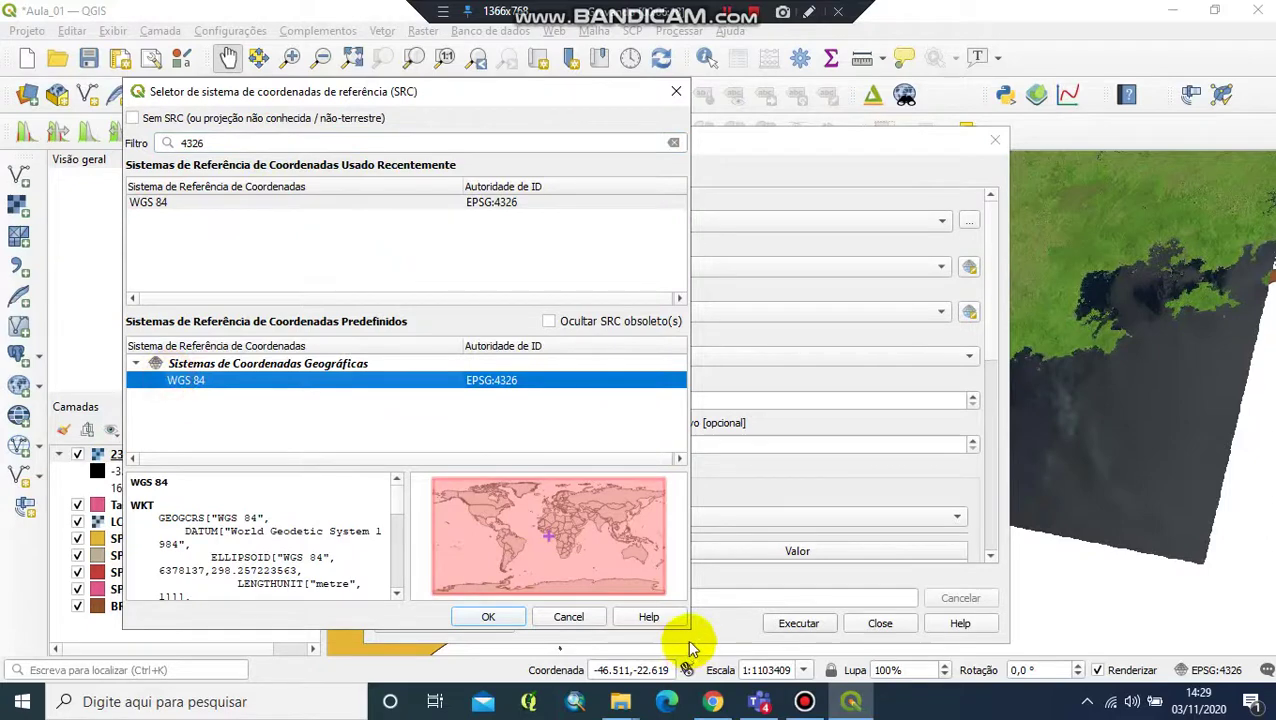
{"action": "left_click", "coordinate": [490, 618]}
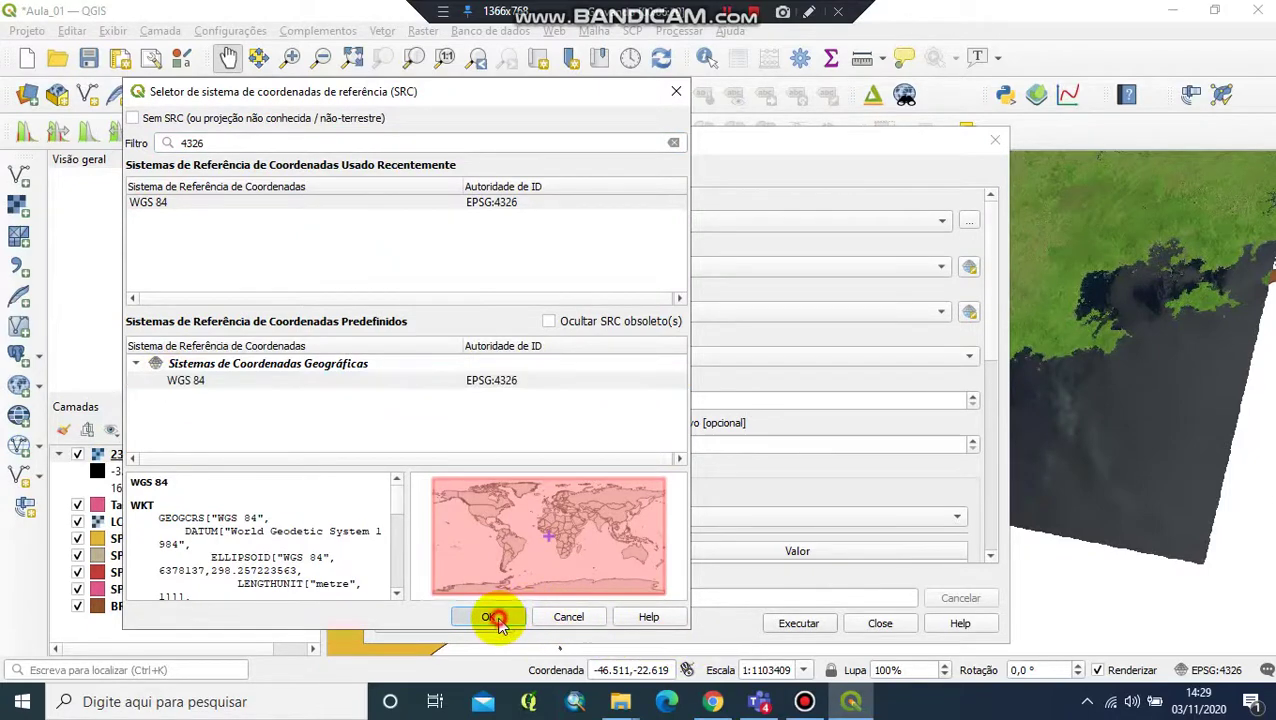
Set the target coordinate system of the reprojection to EPSG:32723 - WGS 84 / UTM zone 23S.
{"action": "left_click", "coordinate": [969, 315]}
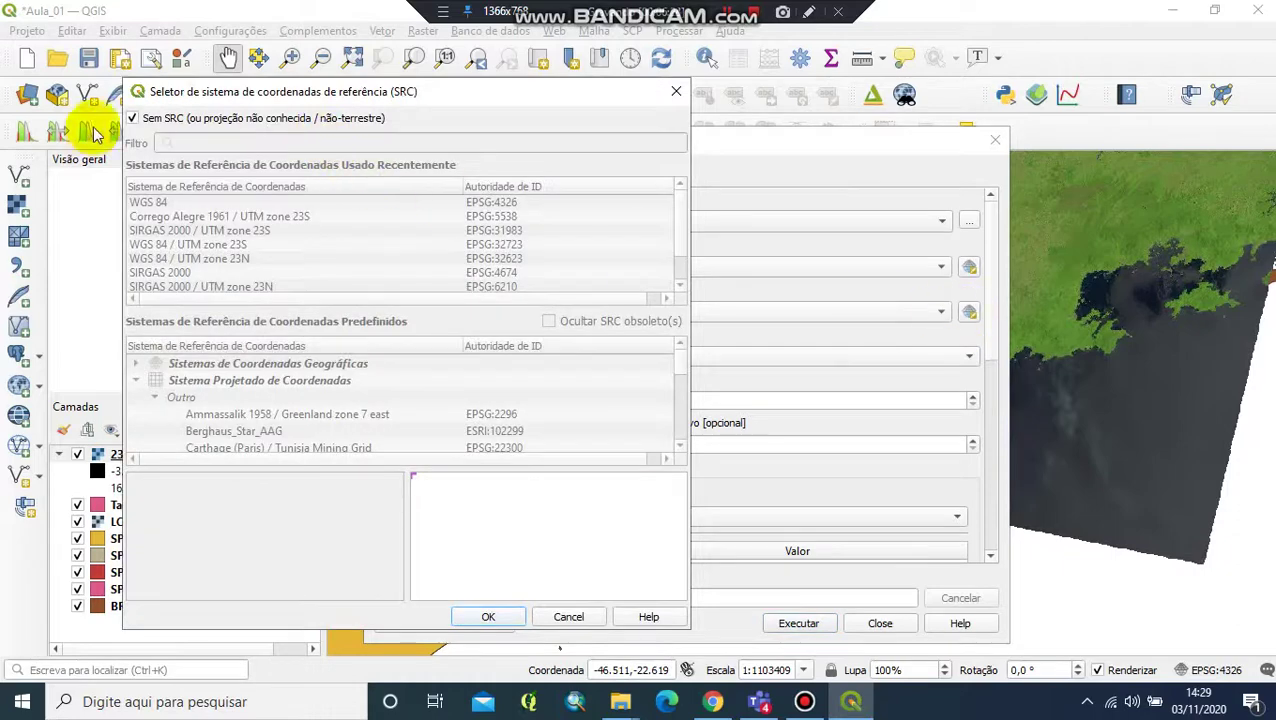
{"action": "left_click", "coordinate": [199, 143]}
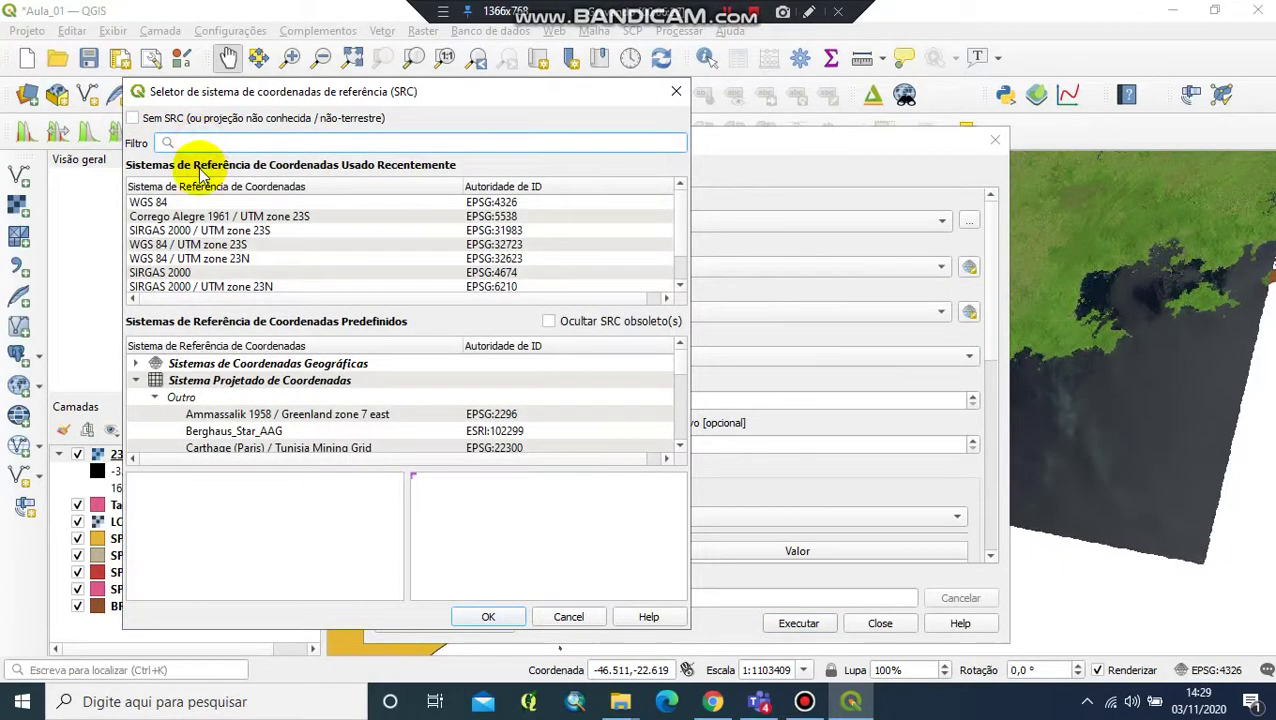
{"action": "type", "text": "32723"}
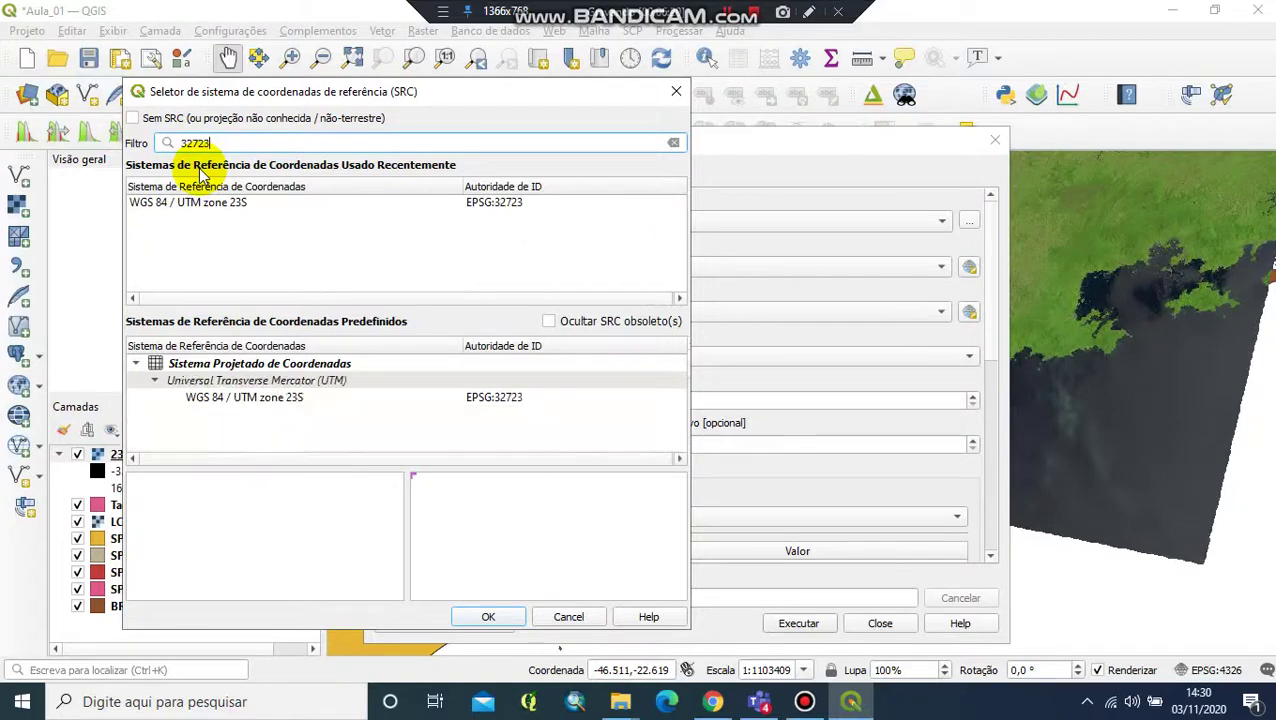
{"action": "left_click", "coordinate": [296, 397]}
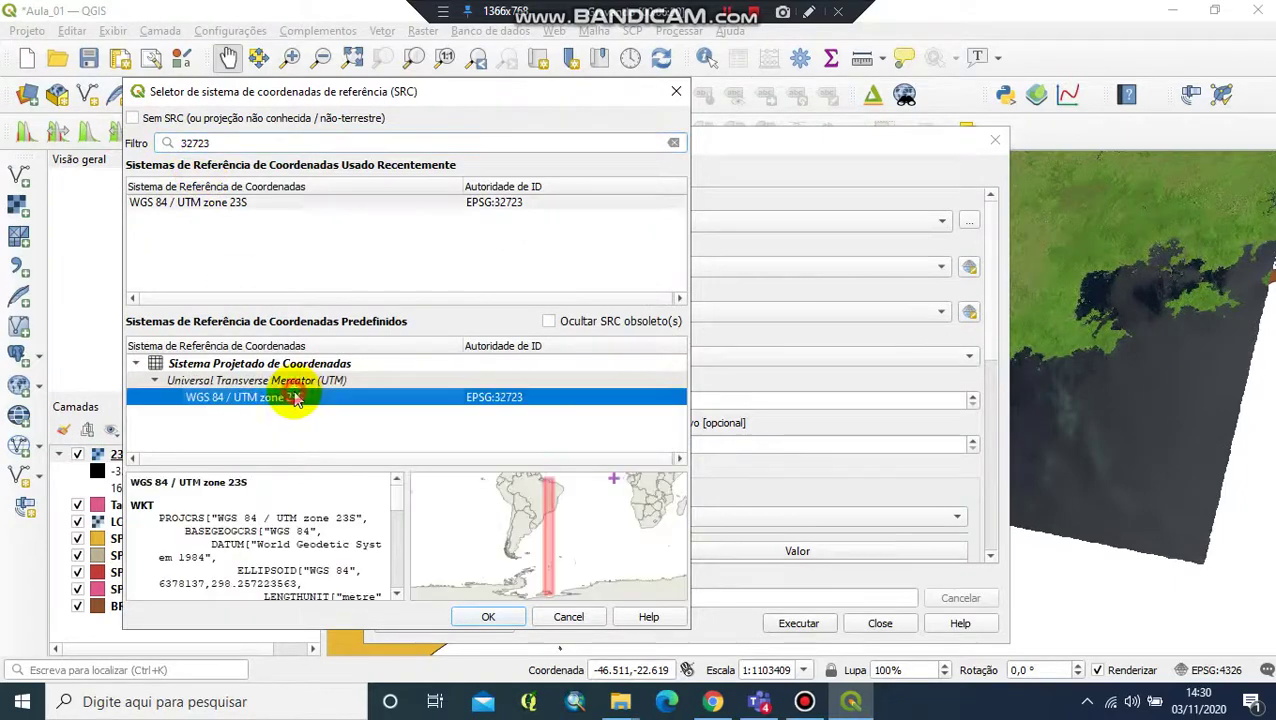
{"action": "left_click", "coordinate": [491, 617]}
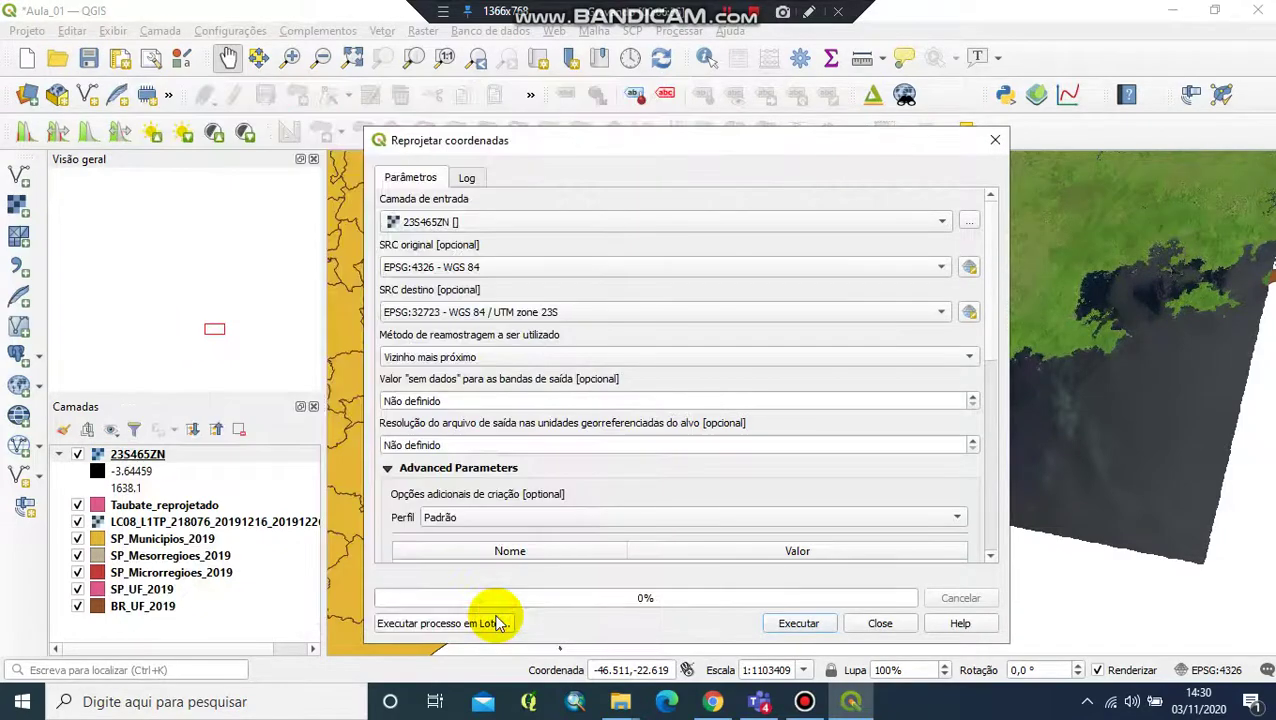
Choose saving the reprojected raster to a file and browse to the C:\LEII\Aula_05\DEM folder.
{"action": "left_click_drag", "start_coordinate": [997, 313], "coordinate": [995, 518]}
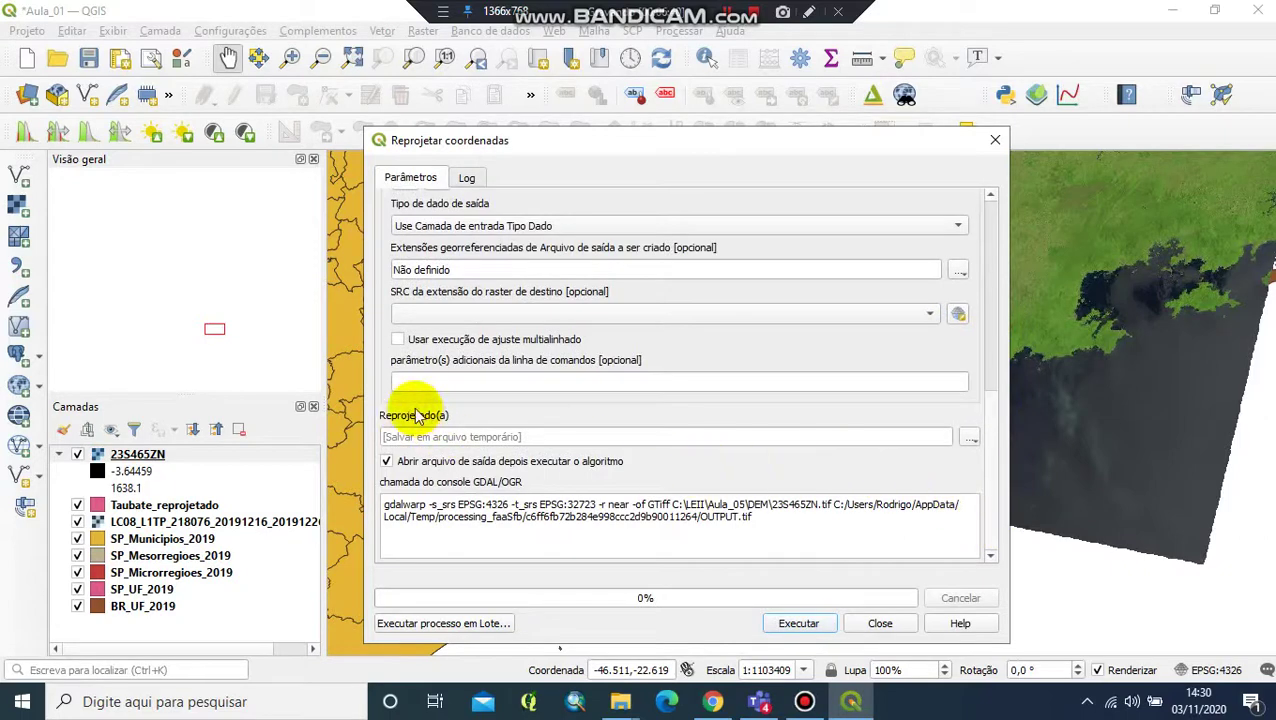
{"action": "left_click", "coordinate": [969, 438]}
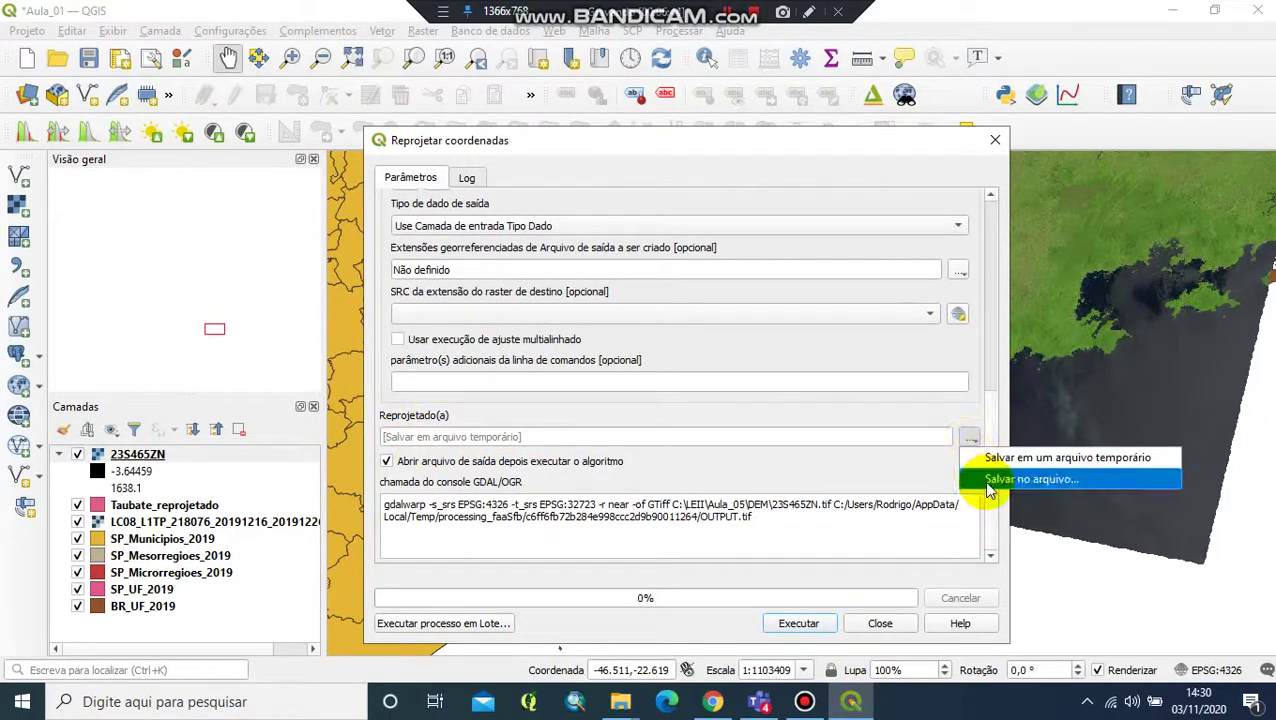
{"action": "left_click", "coordinate": [988, 487]}
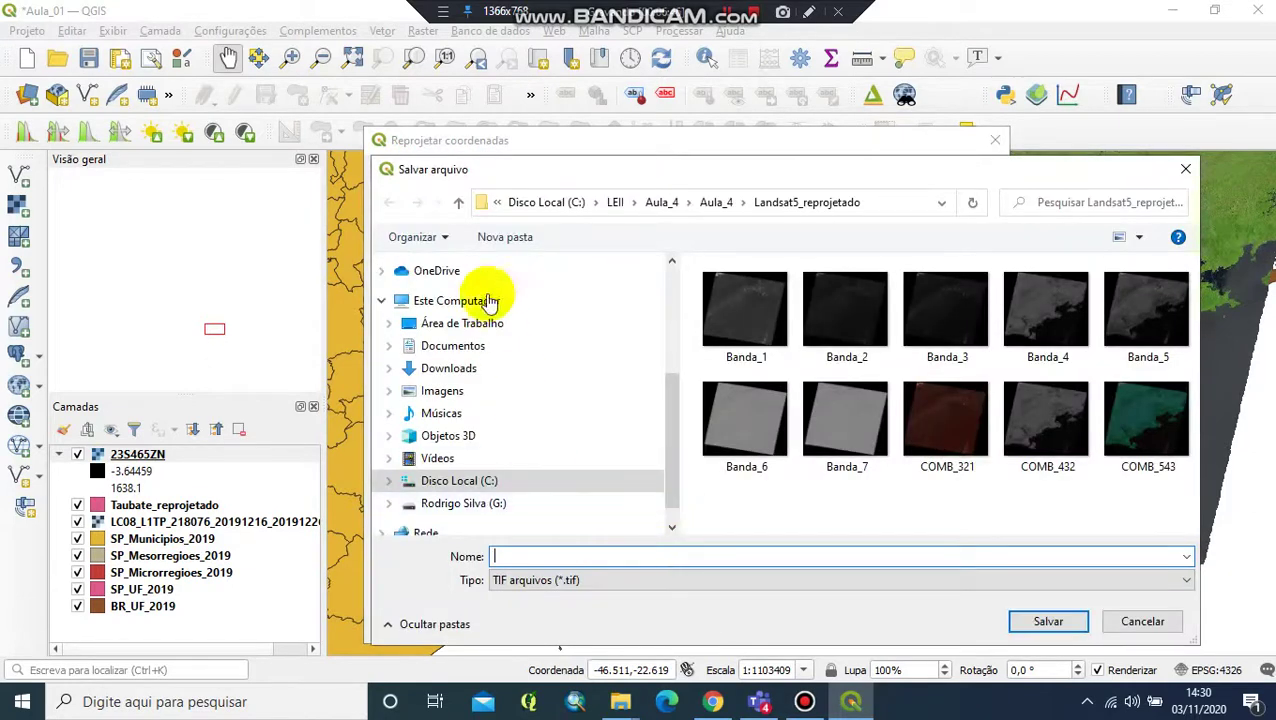
{"action": "left_click", "coordinate": [459, 204]}
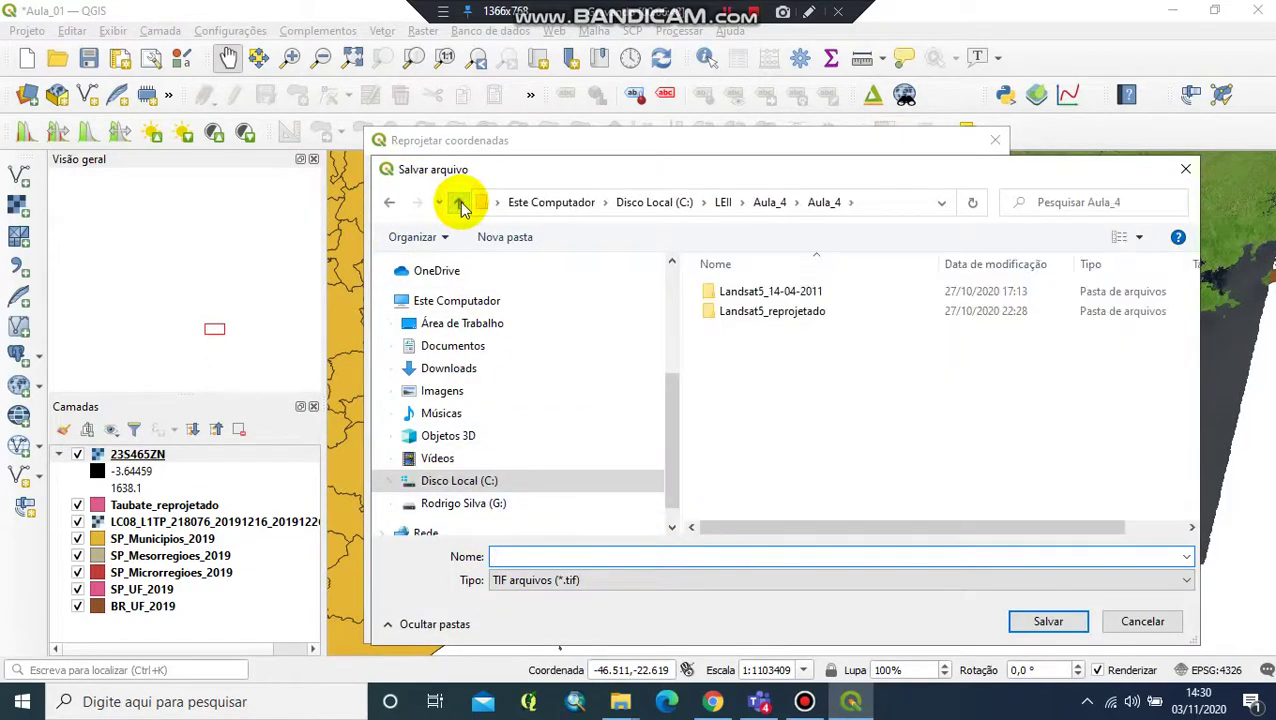
{"action": "left_click", "coordinate": [459, 204]}
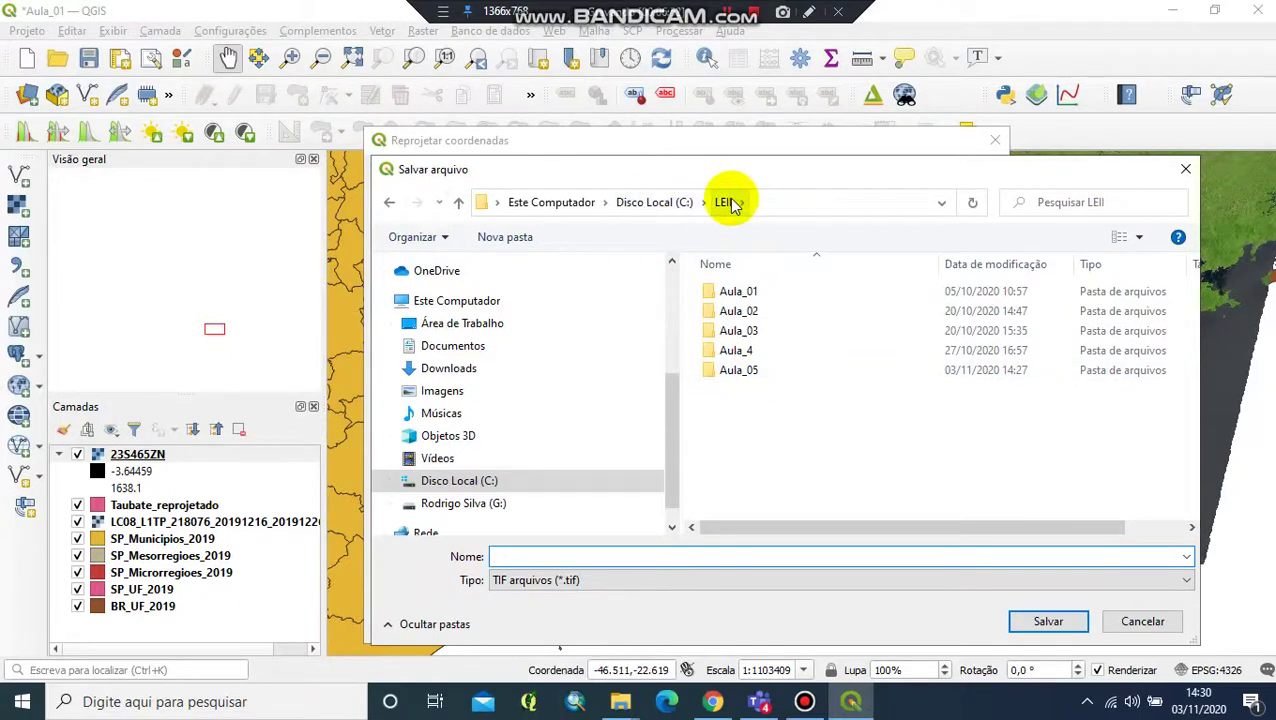
{"action": "left_click", "coordinate": [752, 382]}
{"action": "double_click", "coordinate": [752, 382]}
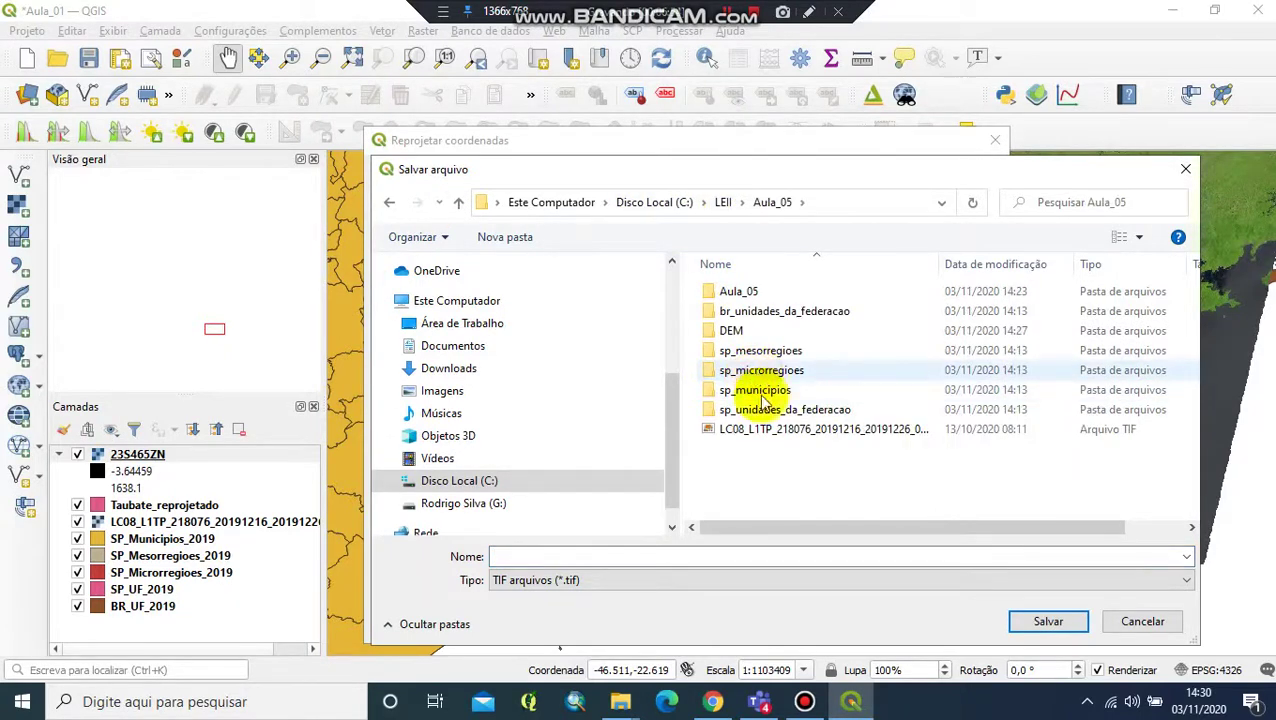
{"action": "left_click", "coordinate": [740, 331]}
{"action": "double_click", "coordinate": [745, 331]}
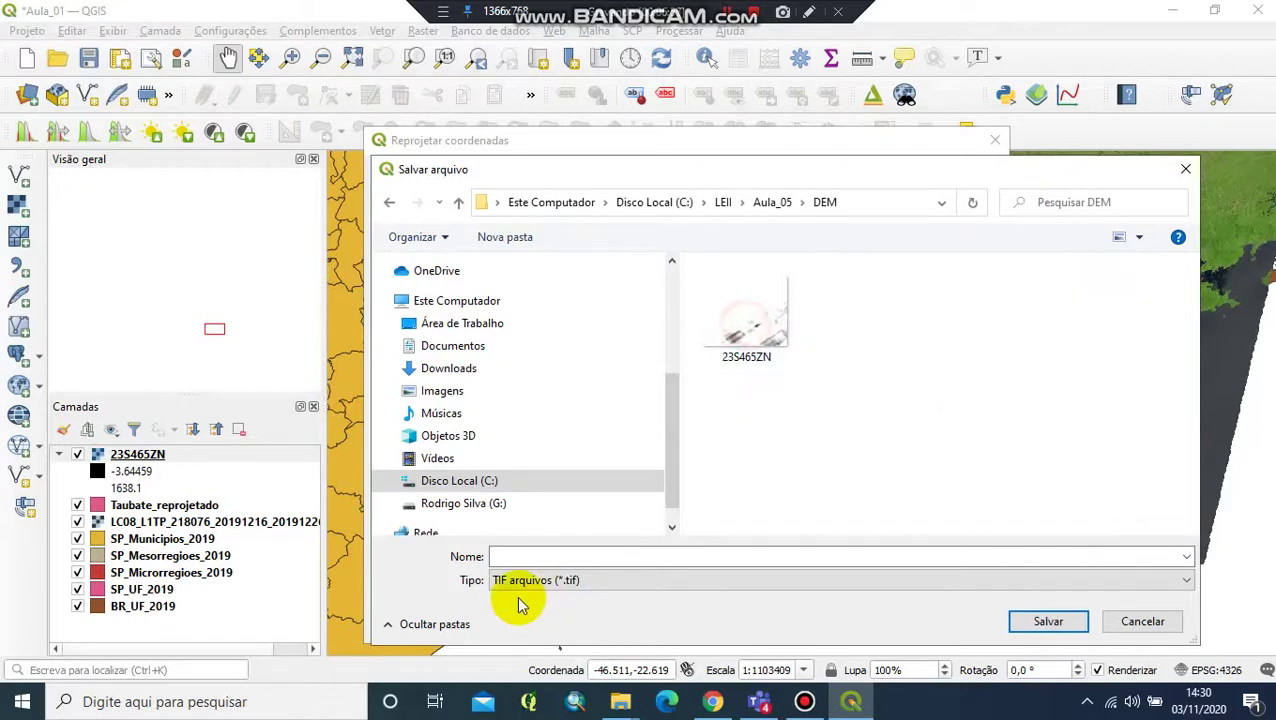
Save the output as DEM_WGS-UTM23S in TIF format, run the reprojection and close the tool.
{"action": "left_click", "coordinate": [539, 556]}
{"action": "type", "text": "DEM_WGS"}
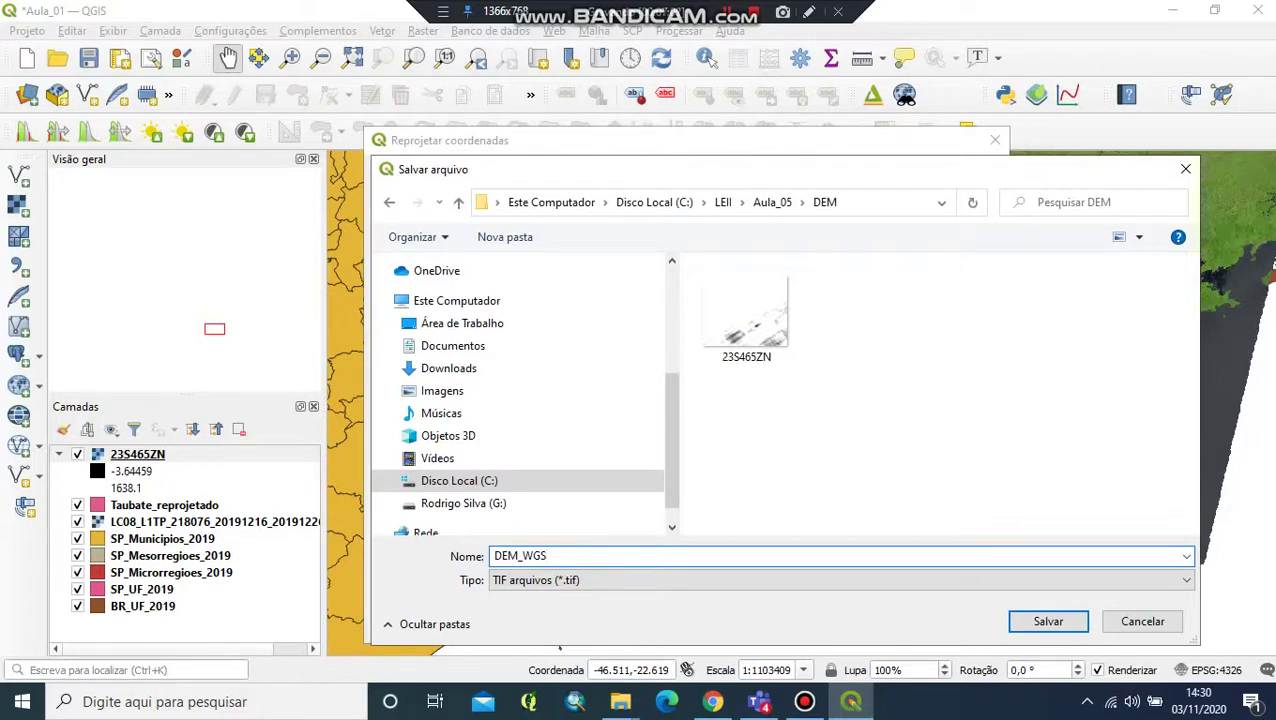
{"action": "type", "text": "-UTM23S"}
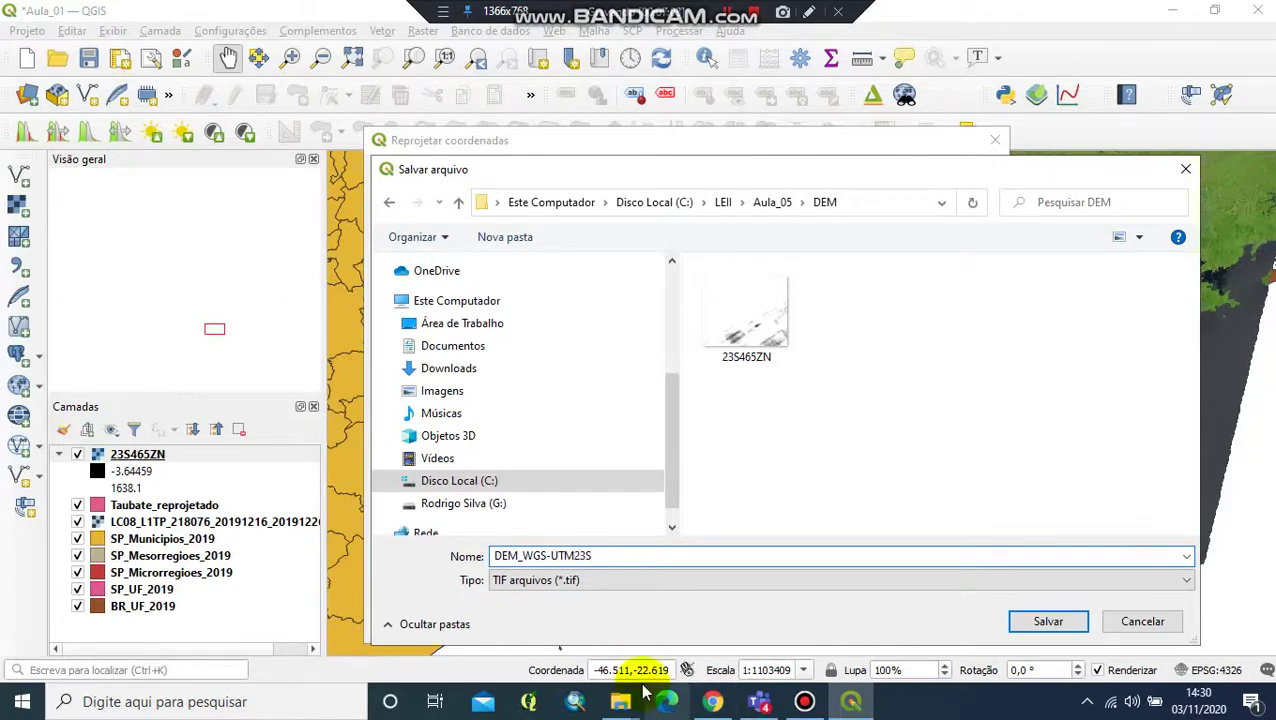
{"action": "left_click", "coordinate": [1048, 622]}
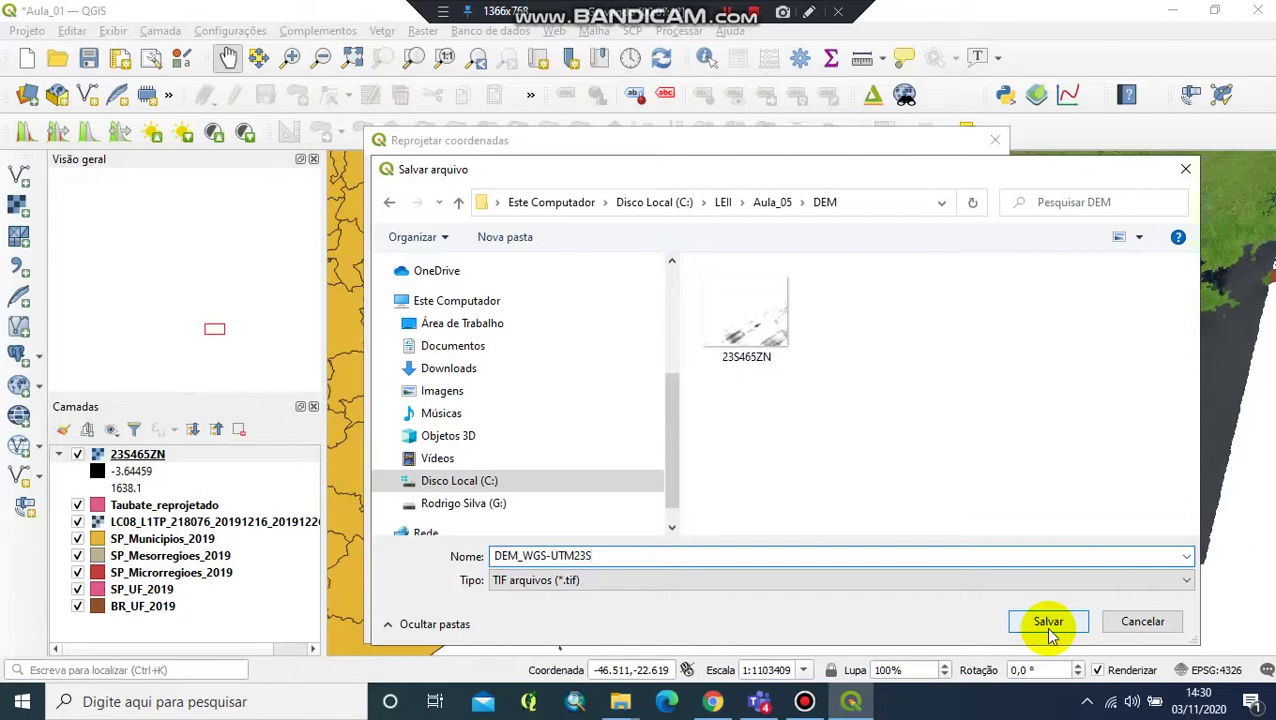
{"action": "left_click", "coordinate": [1049, 632]}
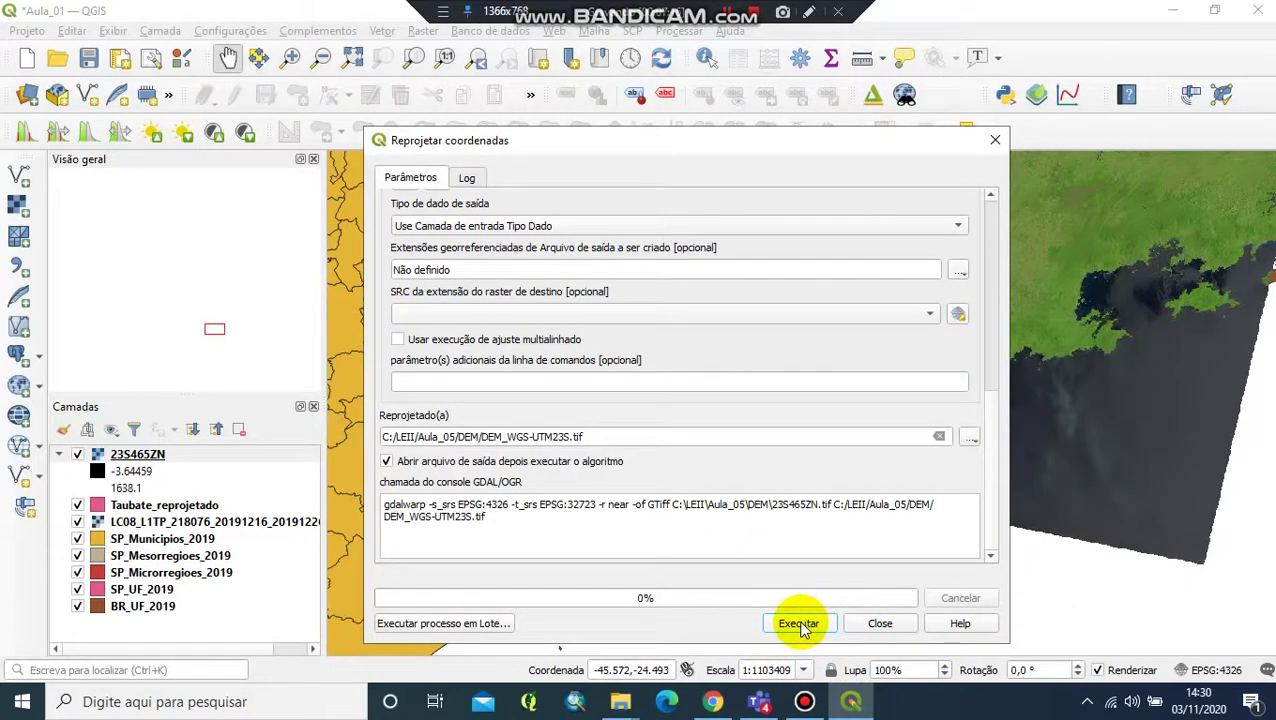
{"action": "left_click", "coordinate": [798, 624]}
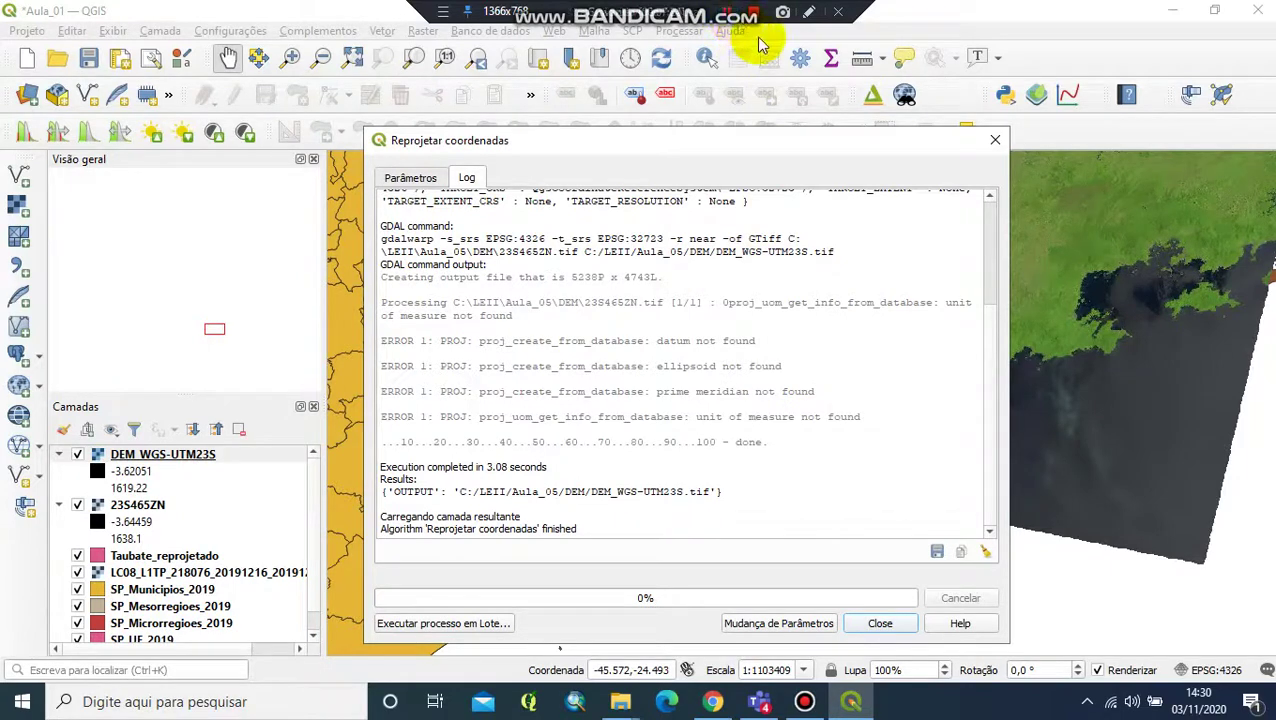
{"action": "left_click", "coordinate": [881, 622]}
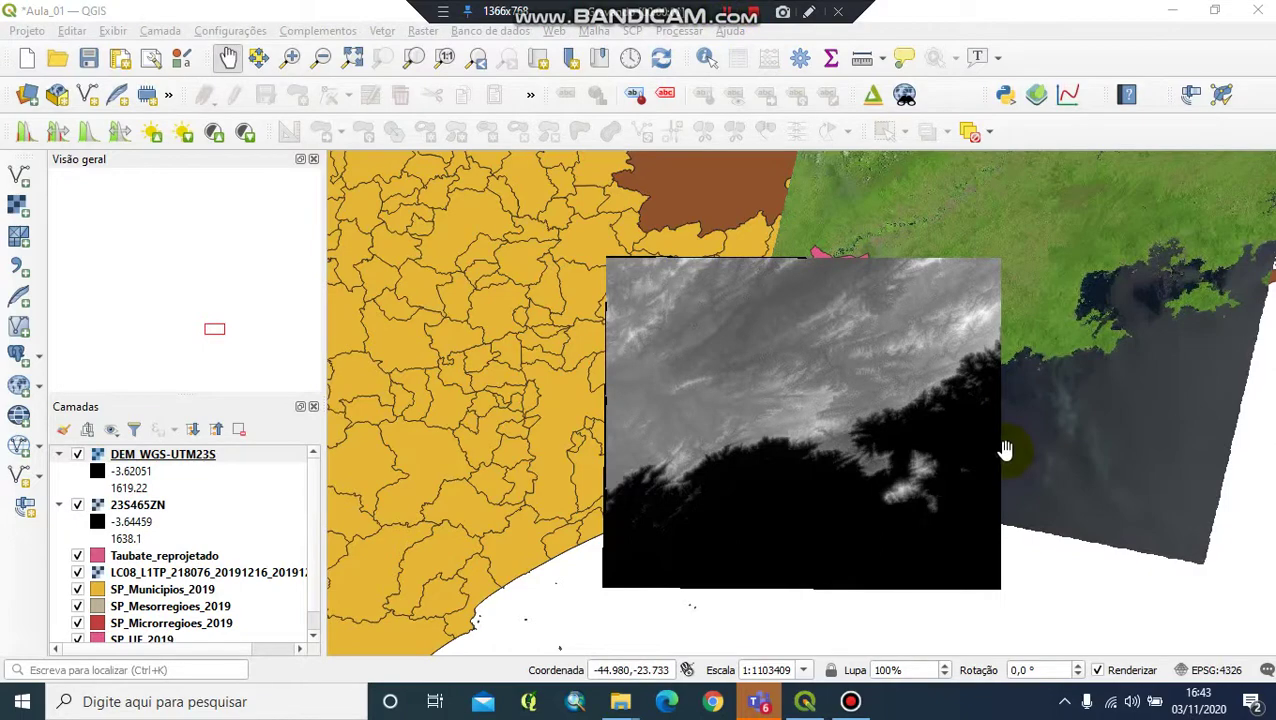
Check the coordinate reference system of the DEM_WGS-UTM23S layer in its properties information and close them.
{"action": "left_click", "coordinate": [178, 459]}
{"action": "double_click", "coordinate": [178, 459]}
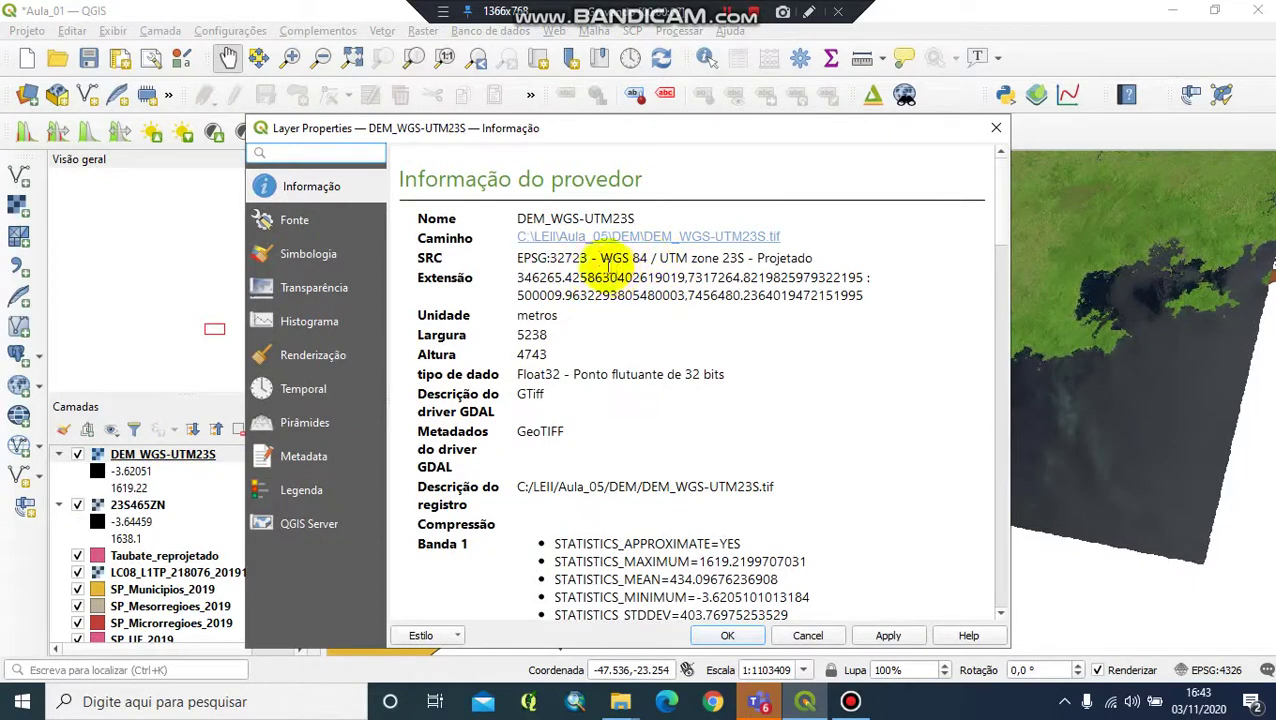
{"action": "left_click_drag", "start_coordinate": [522, 258], "coordinate": [810, 258]}
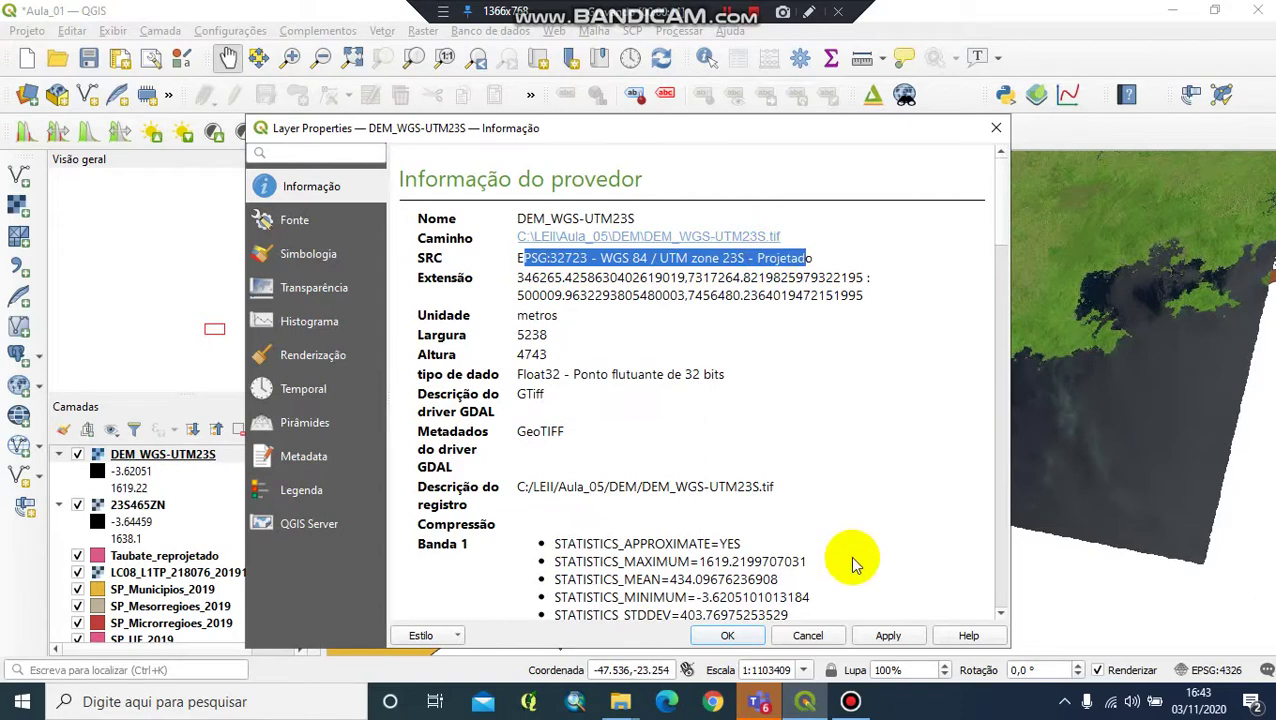
{"action": "left_click", "coordinate": [826, 638]}
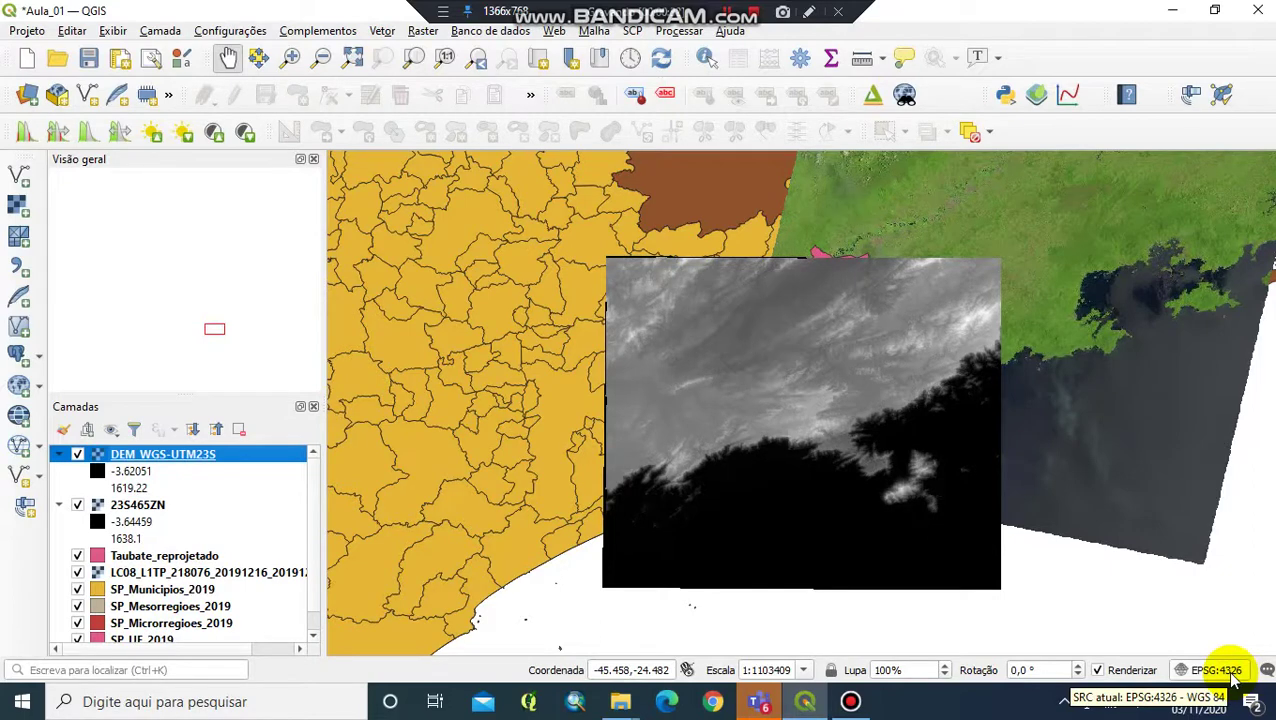
Set the project's coordinate reference system to EPSG:32723 - WGS 84 / UTM zone 23S and dismiss the message.
{"action": "left_click", "coordinate": [27, 31]}
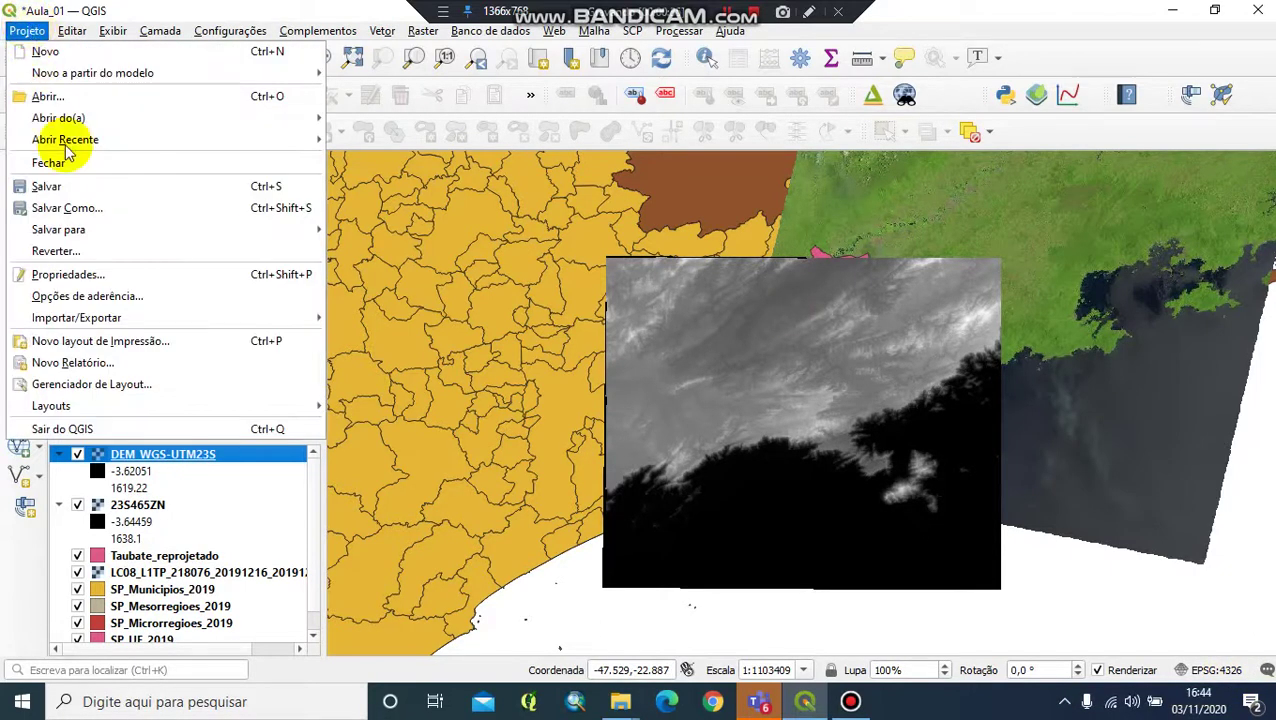
{"action": "left_click", "coordinate": [126, 277]}
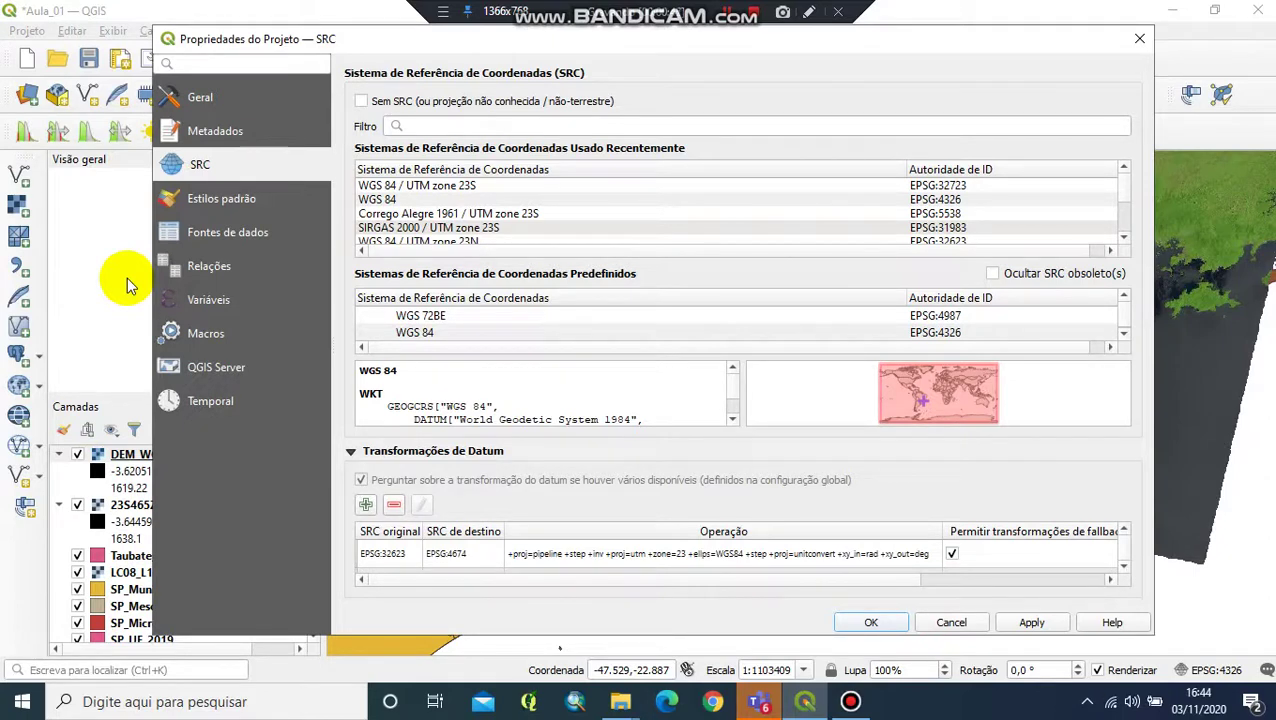
{"action": "left_click", "coordinate": [495, 128]}
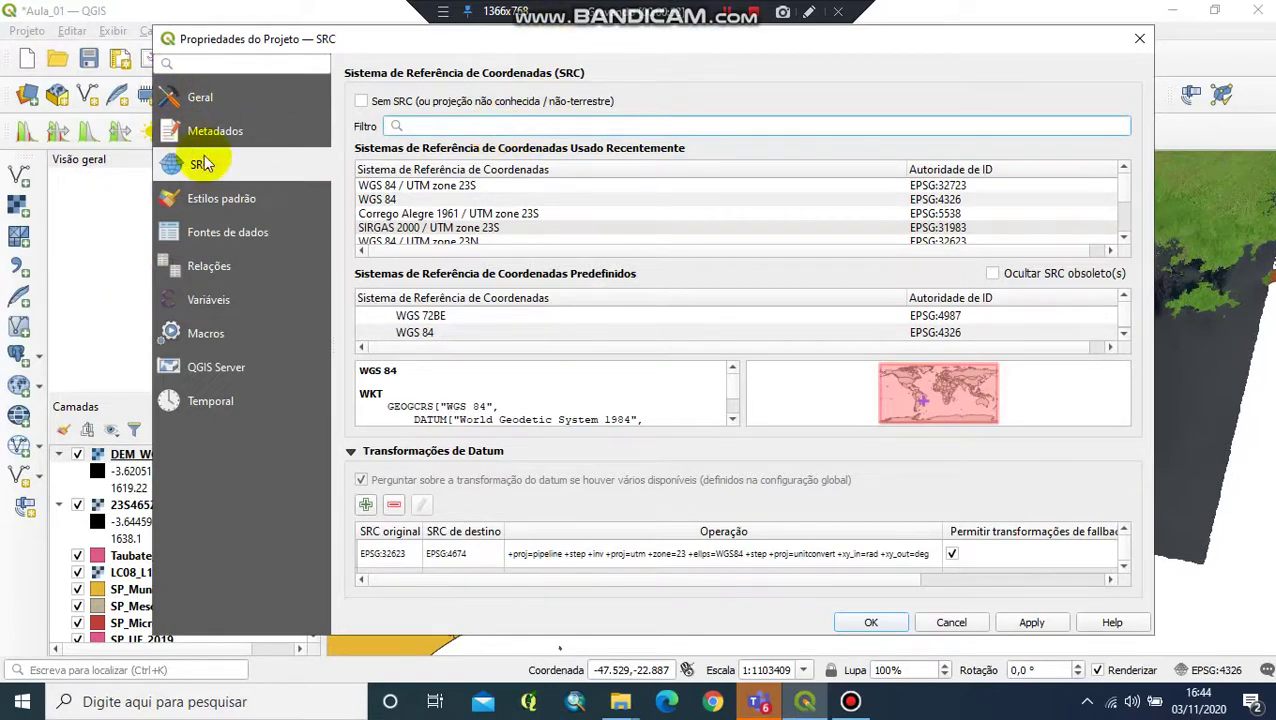
{"action": "type", "text": "326"}
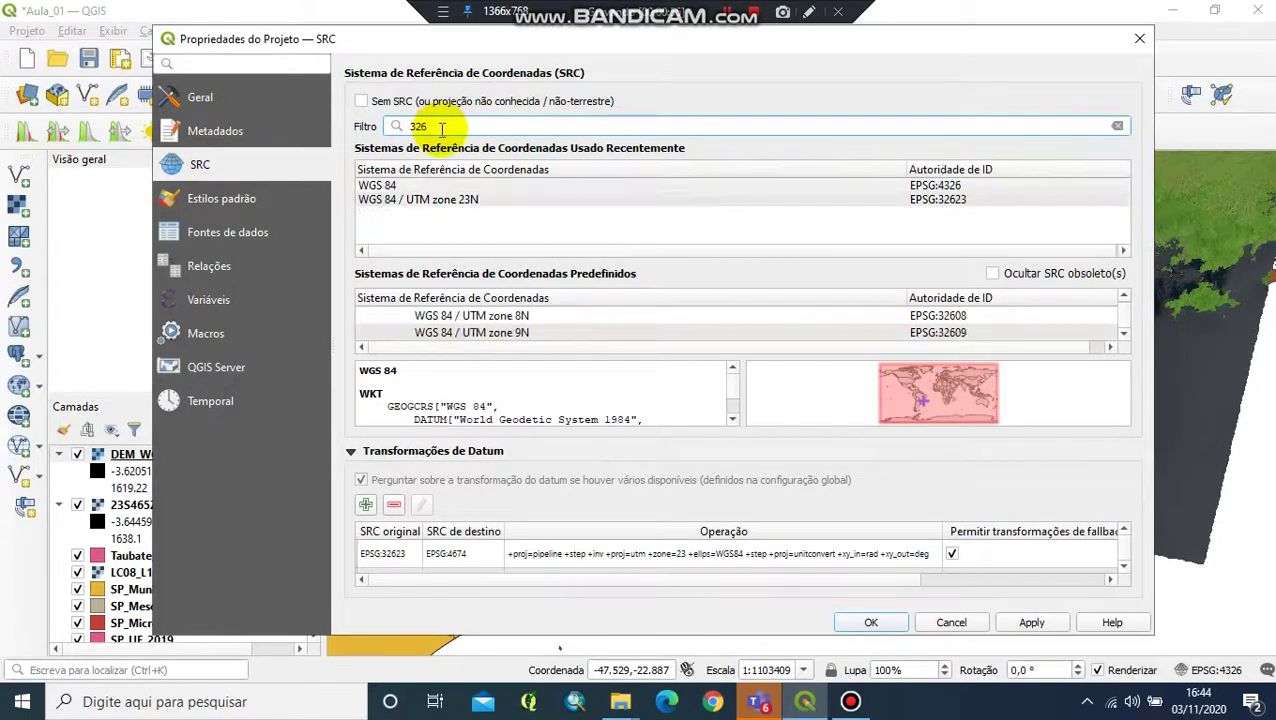
{"action": "key", "text": "BackSpace"}
{"action": "type", "text": "723"}
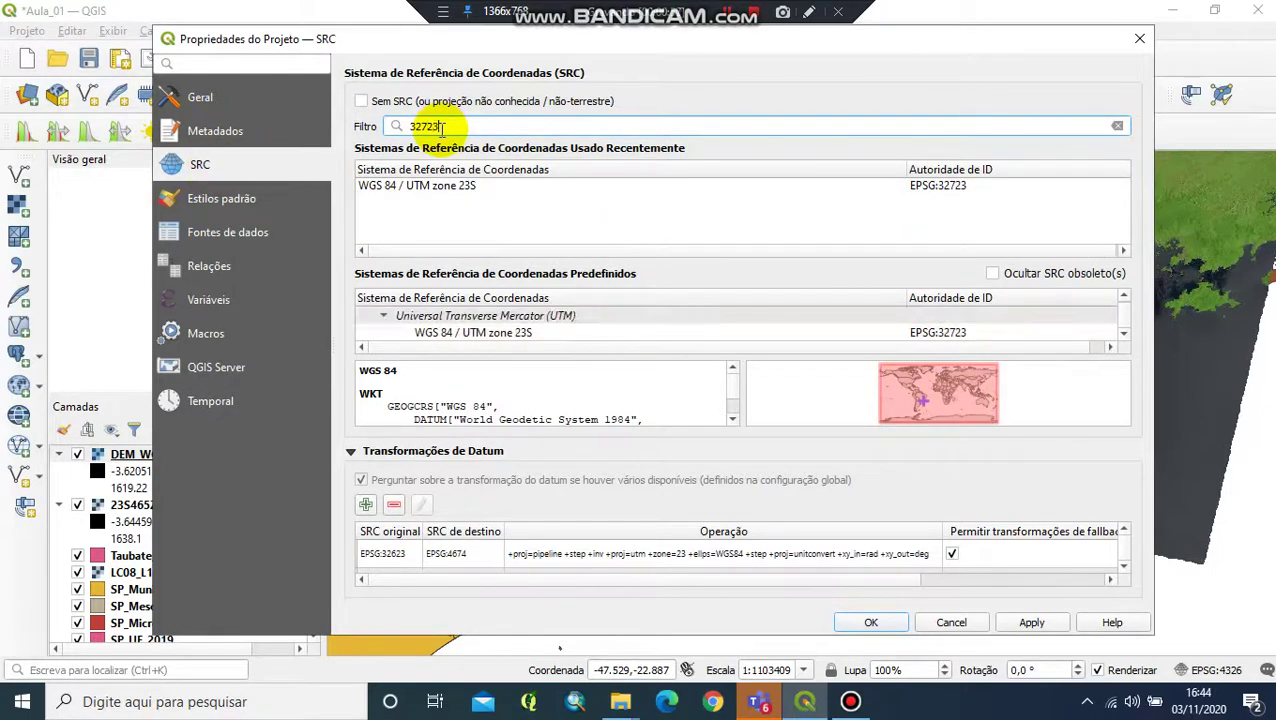
{"action": "left_click", "coordinate": [546, 334]}
{"action": "left_click", "coordinate": [1031, 622]}
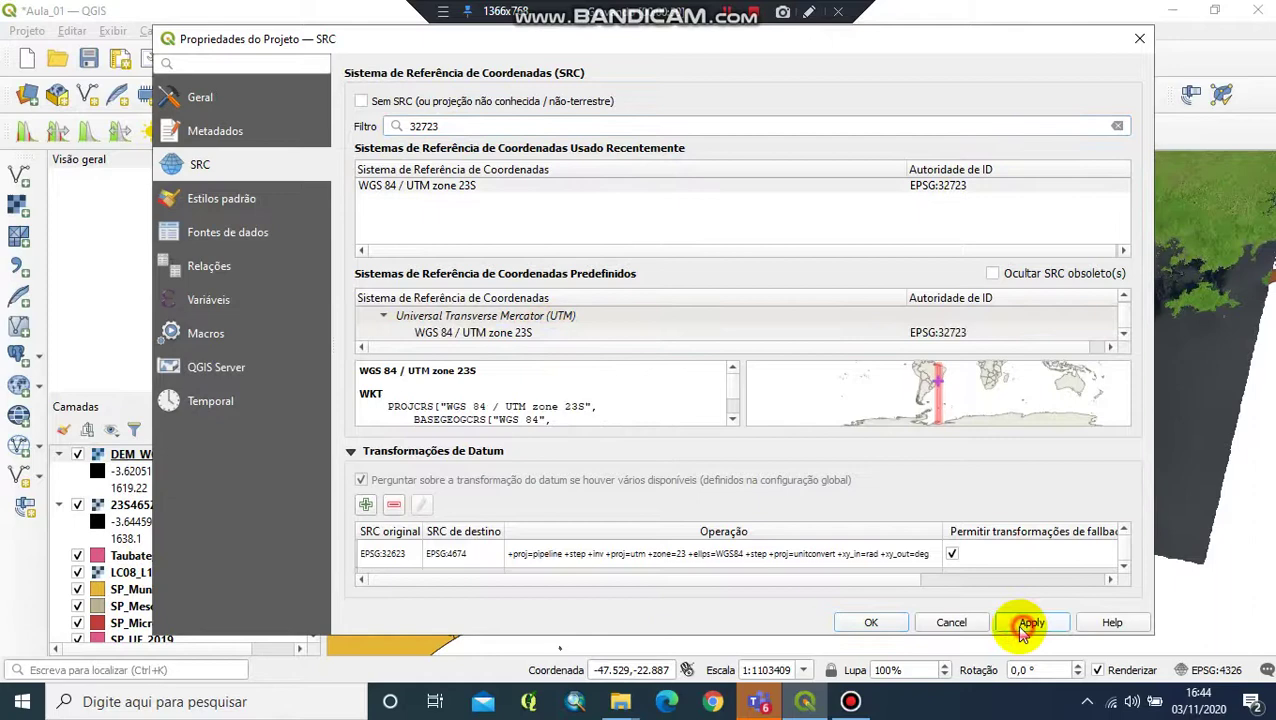
{"action": "left_click", "coordinate": [869, 622]}
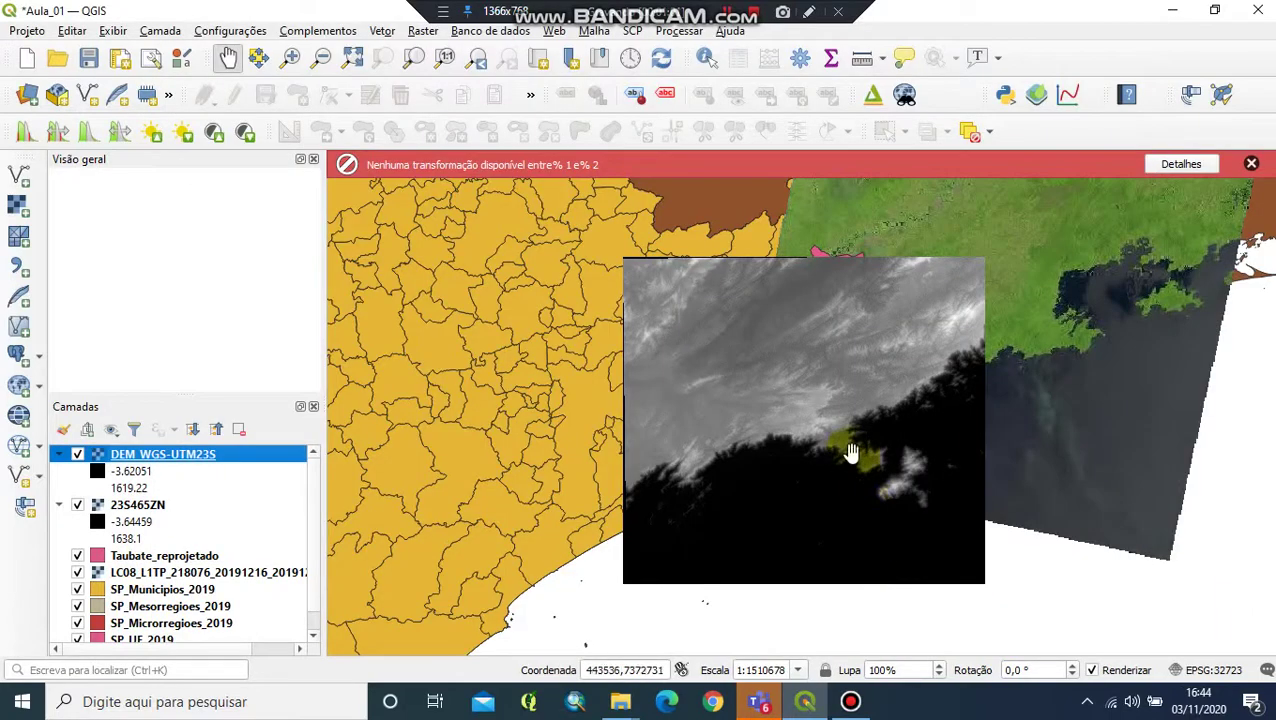
{"action": "left_click", "coordinate": [1250, 163]}
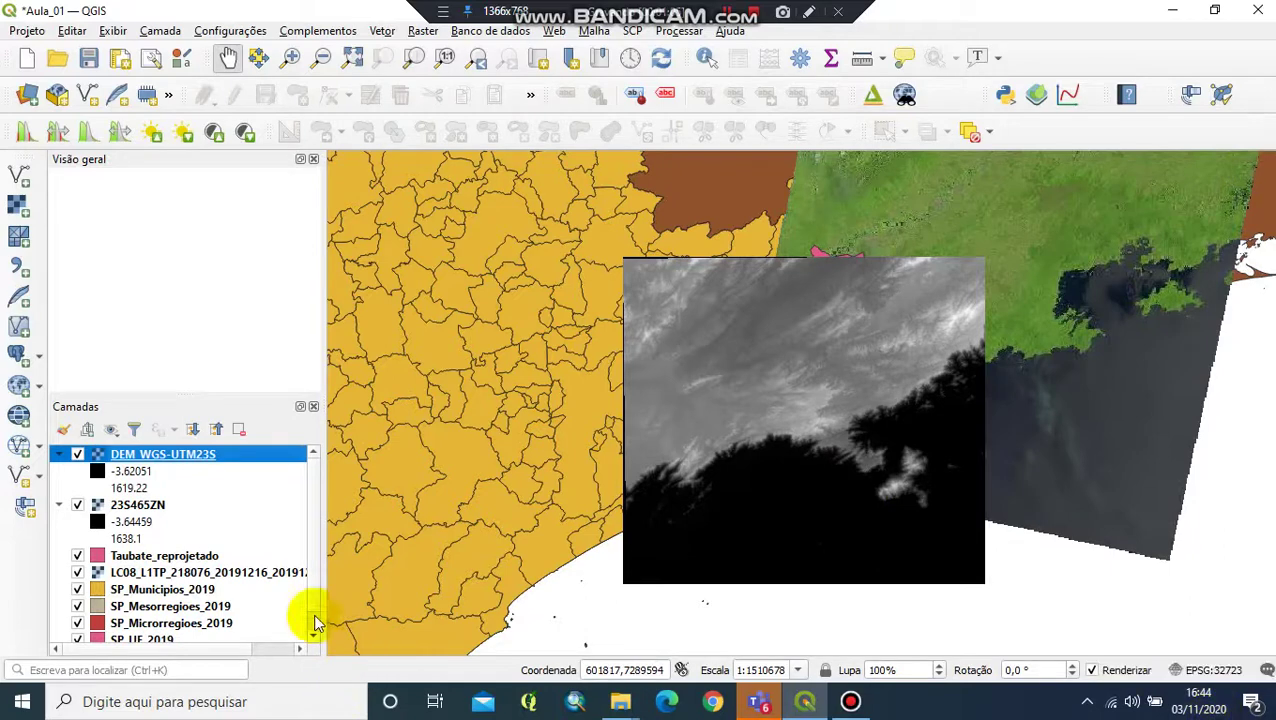
Examine the SP_Municipios_2019, SP_Mesorregioes_2019 and SP_Microrregioes_2019 layers and how the elevation raster overlays the map.
{"action": "scroll", "coordinate": [137, 598], "scroll_direction": "down", "scroll_amount": 1}
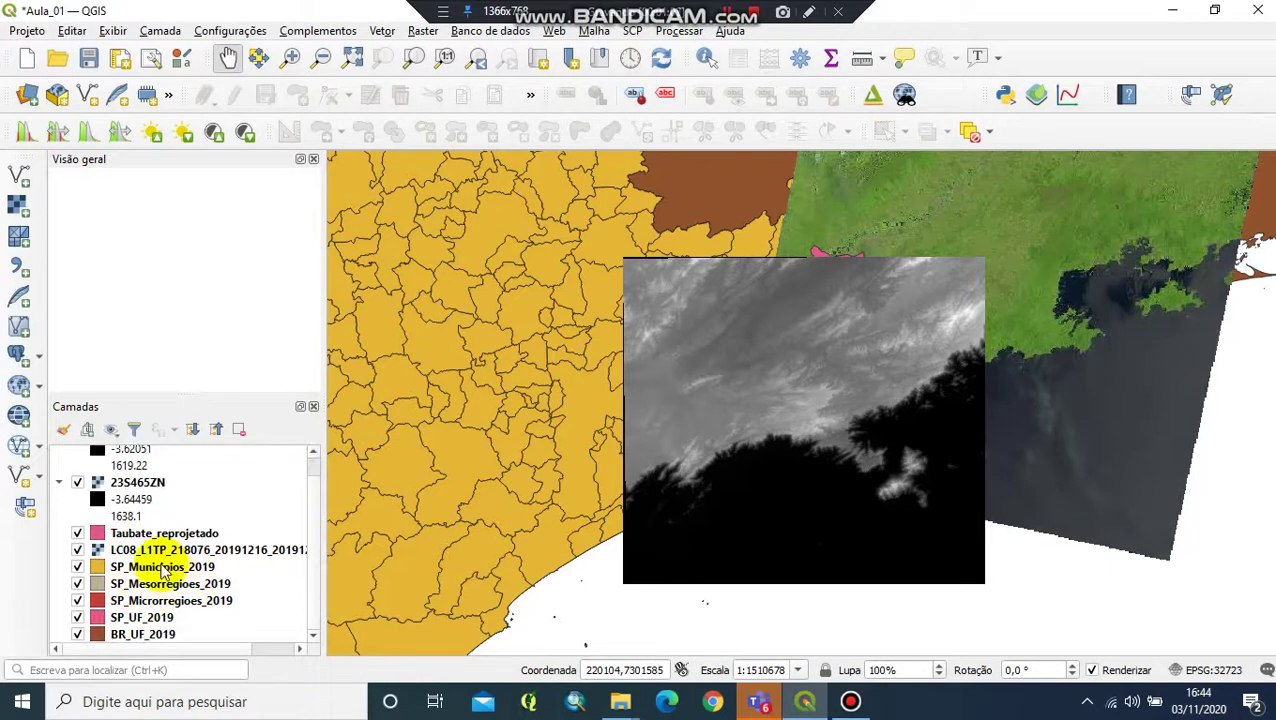
{"action": "left_click", "coordinate": [156, 568]}
{"action": "left_click", "coordinate": [158, 584]}
{"action": "left_click", "coordinate": [155, 601]}
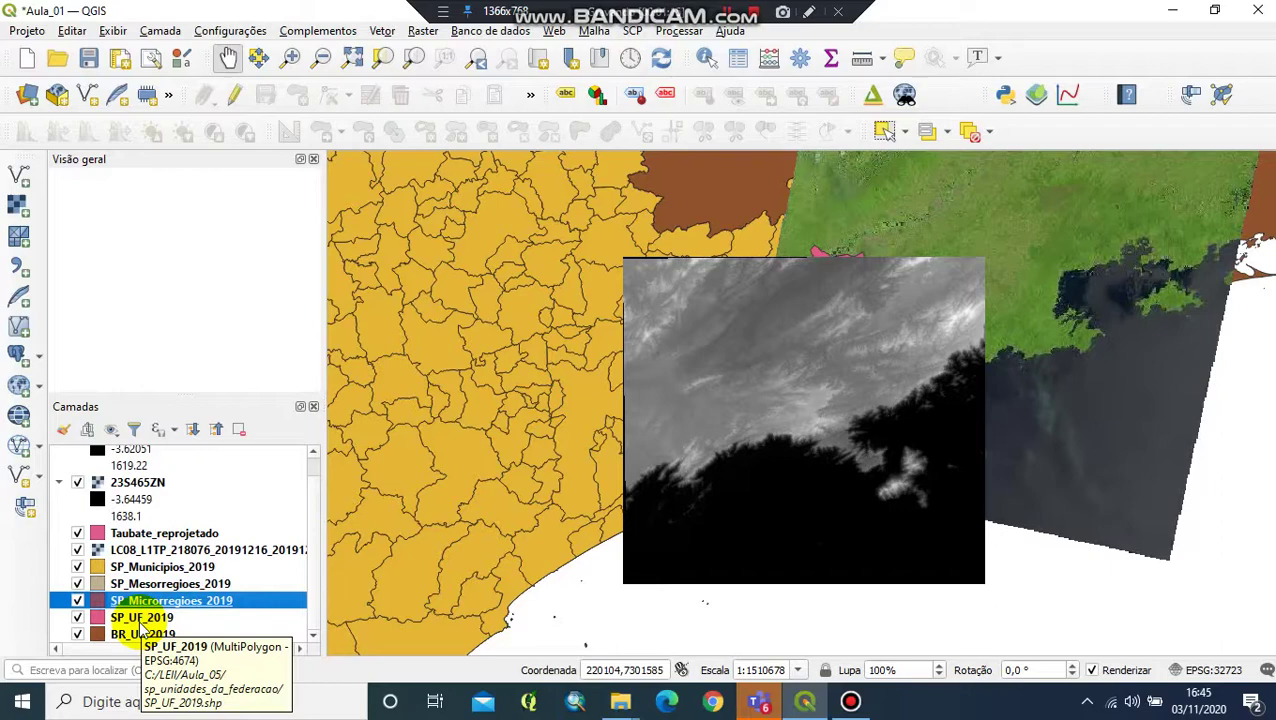
{"action": "scroll", "coordinate": [866, 289], "scroll_direction": "up", "scroll_amount": 1}
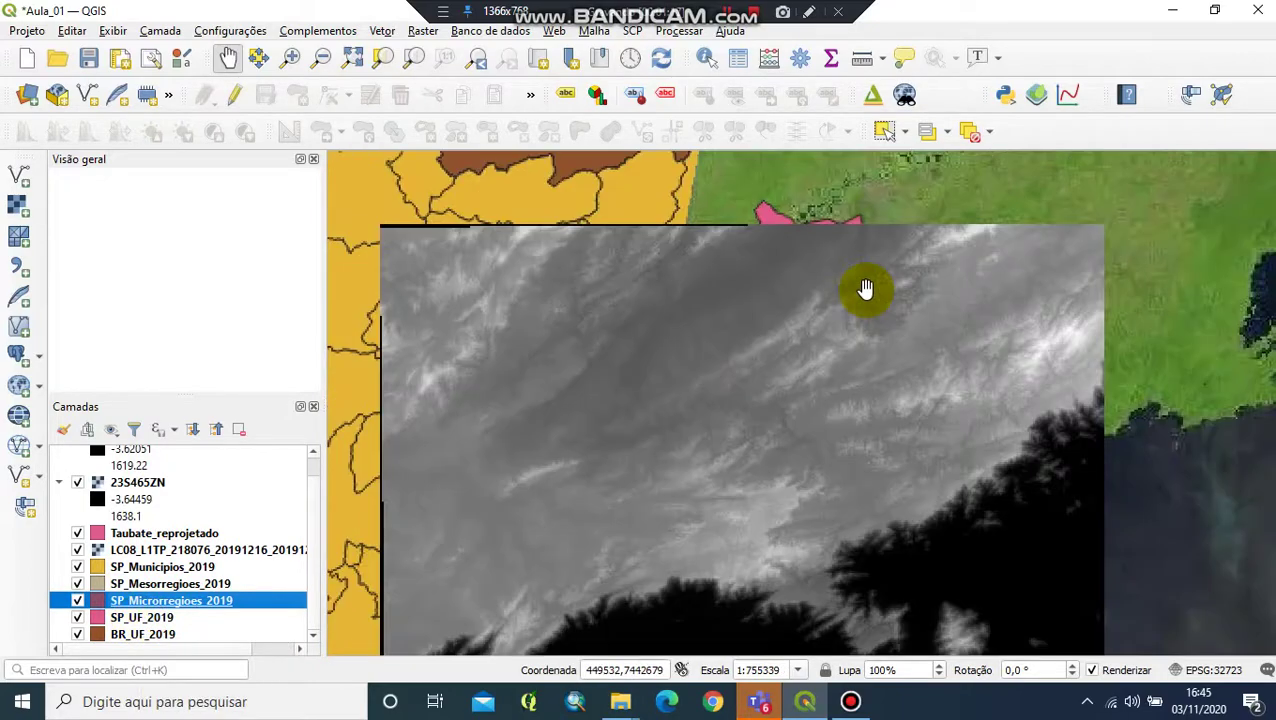
{"action": "scroll", "coordinate": [866, 289], "scroll_direction": "up", "scroll_amount": 1}
{"action": "left_click_drag", "start_coordinate": [863, 285], "coordinate": [846, 433]}
{"action": "scroll", "coordinate": [837, 418], "scroll_direction": "down", "scroll_amount": 2}
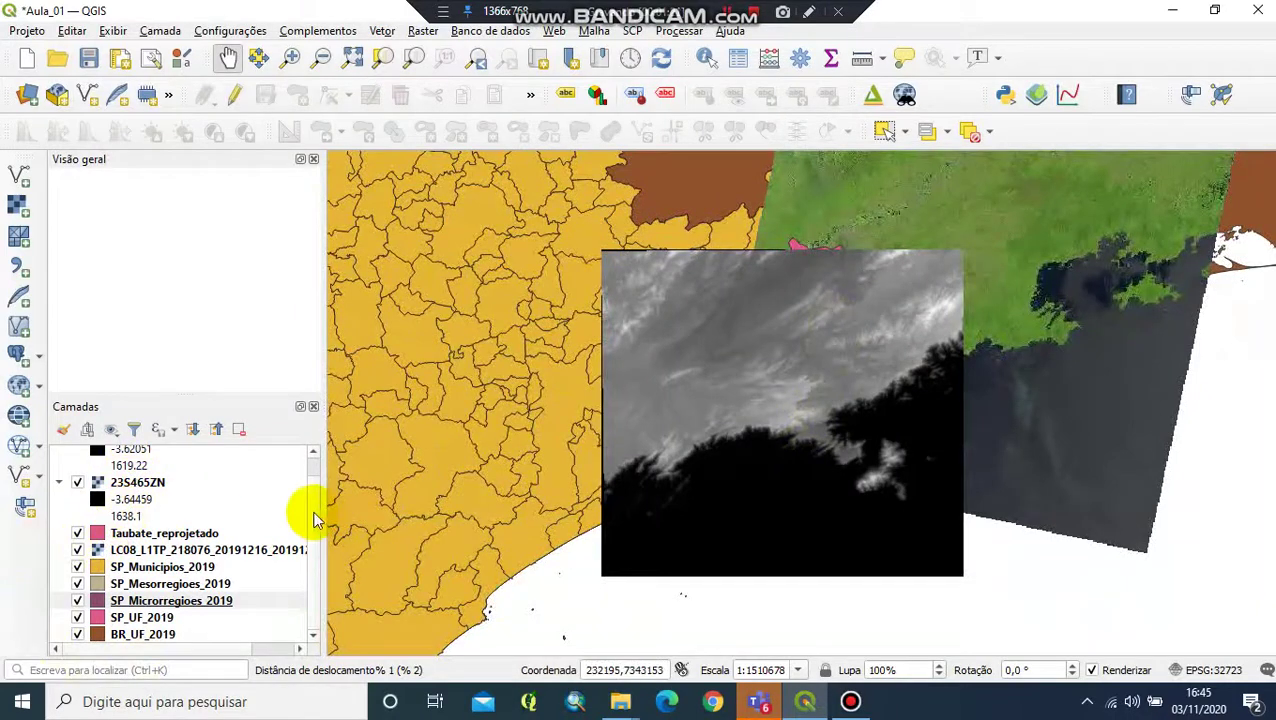
Remove the original 23S465ZN raster layer from the project.
{"action": "left_click", "coordinate": [313, 468]}
{"action": "left_click", "coordinate": [82, 505]}
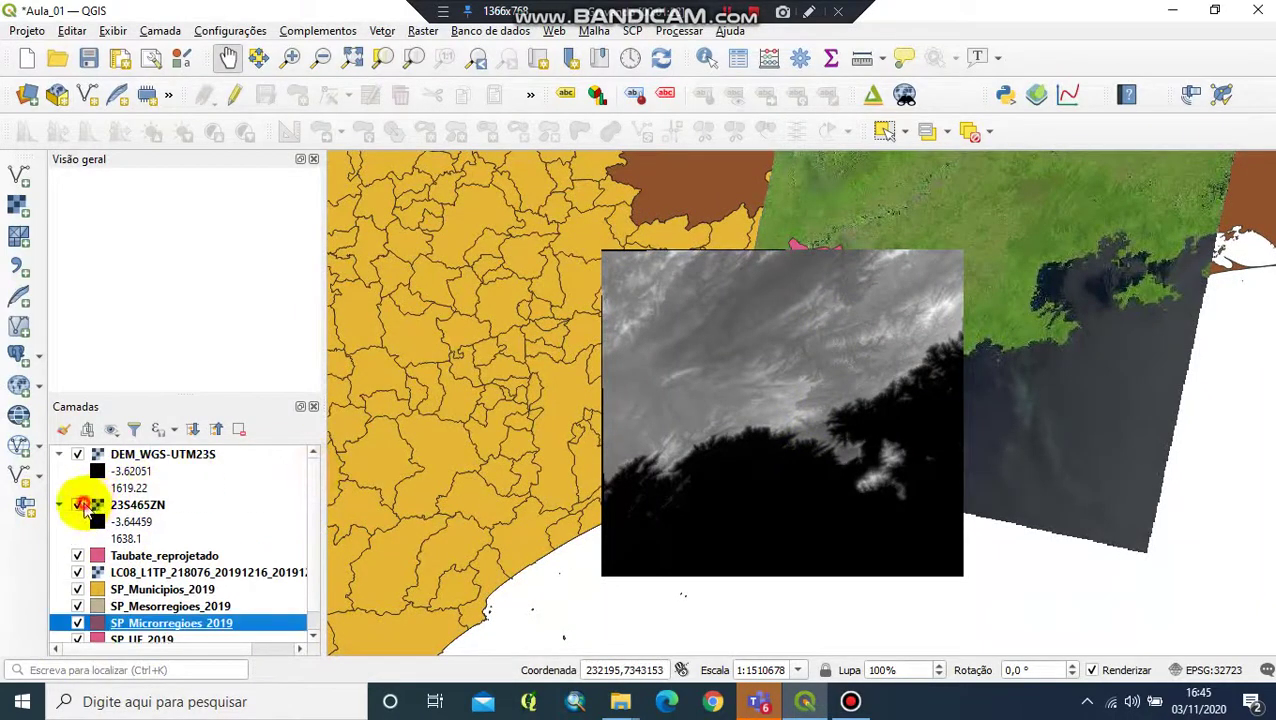
{"action": "left_click", "coordinate": [148, 505]}
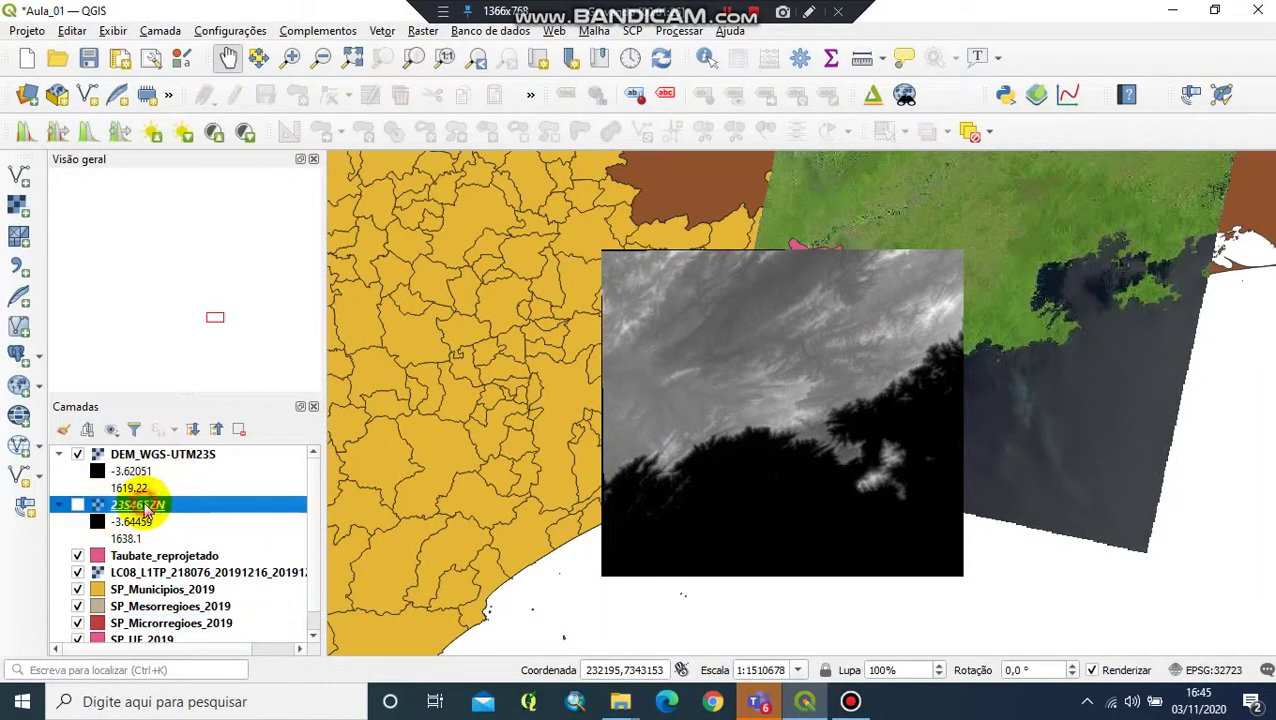
{"action": "right_click", "coordinate": [148, 507]}
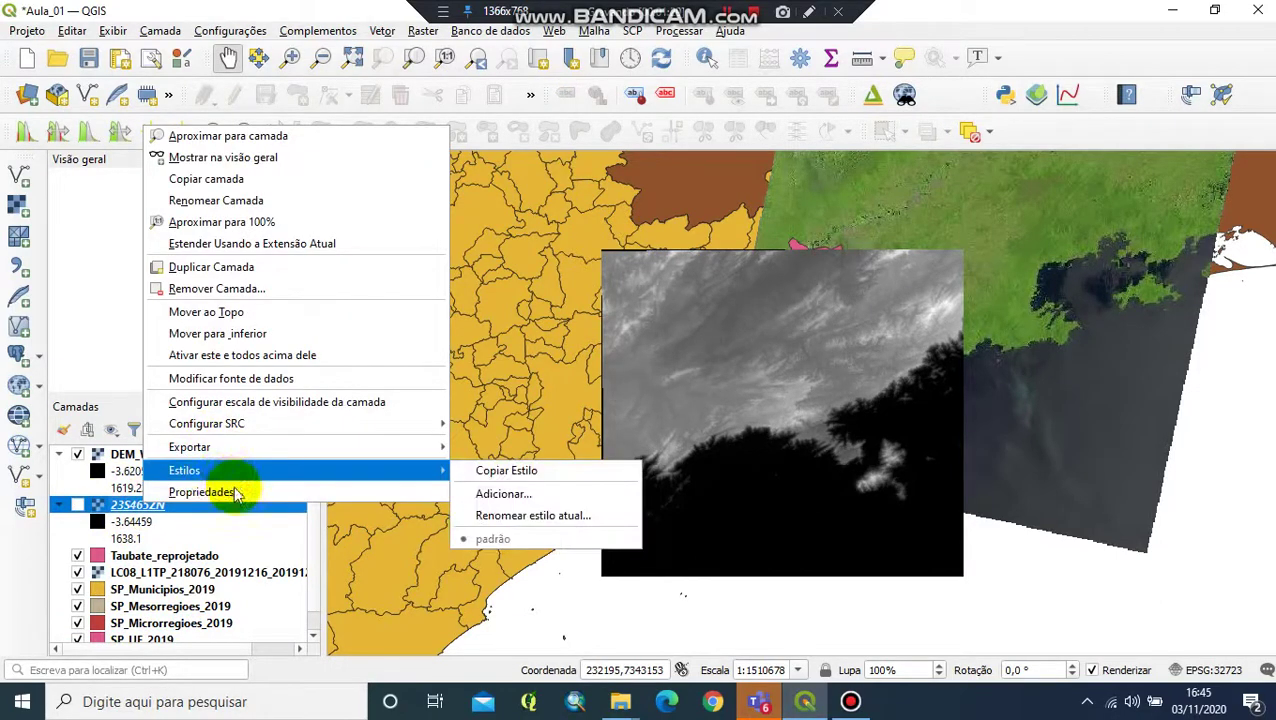
{"action": "left_click", "coordinate": [240, 288]}
{"action": "left_click", "coordinate": [643, 374]}
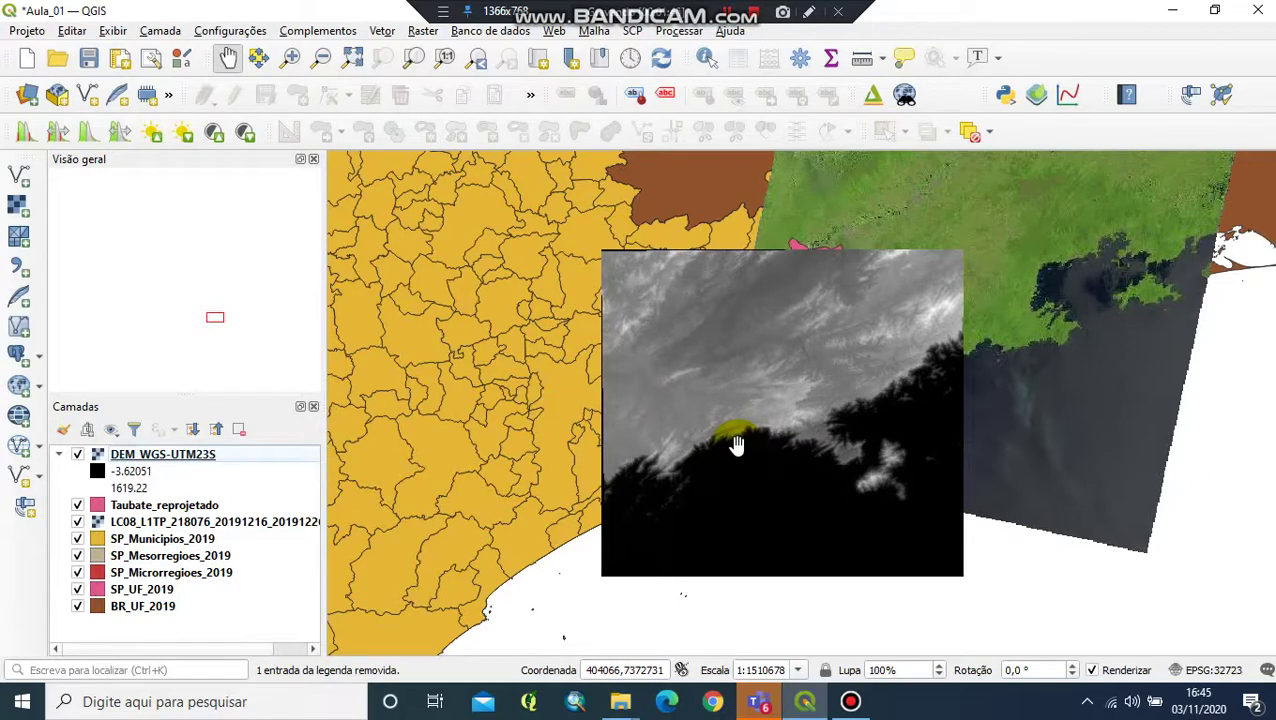
Open the Contour extraction tool with DEM_WGS-UTM23S [EPSG:32723] as the input layer.
{"action": "left_click", "coordinate": [172, 457]}
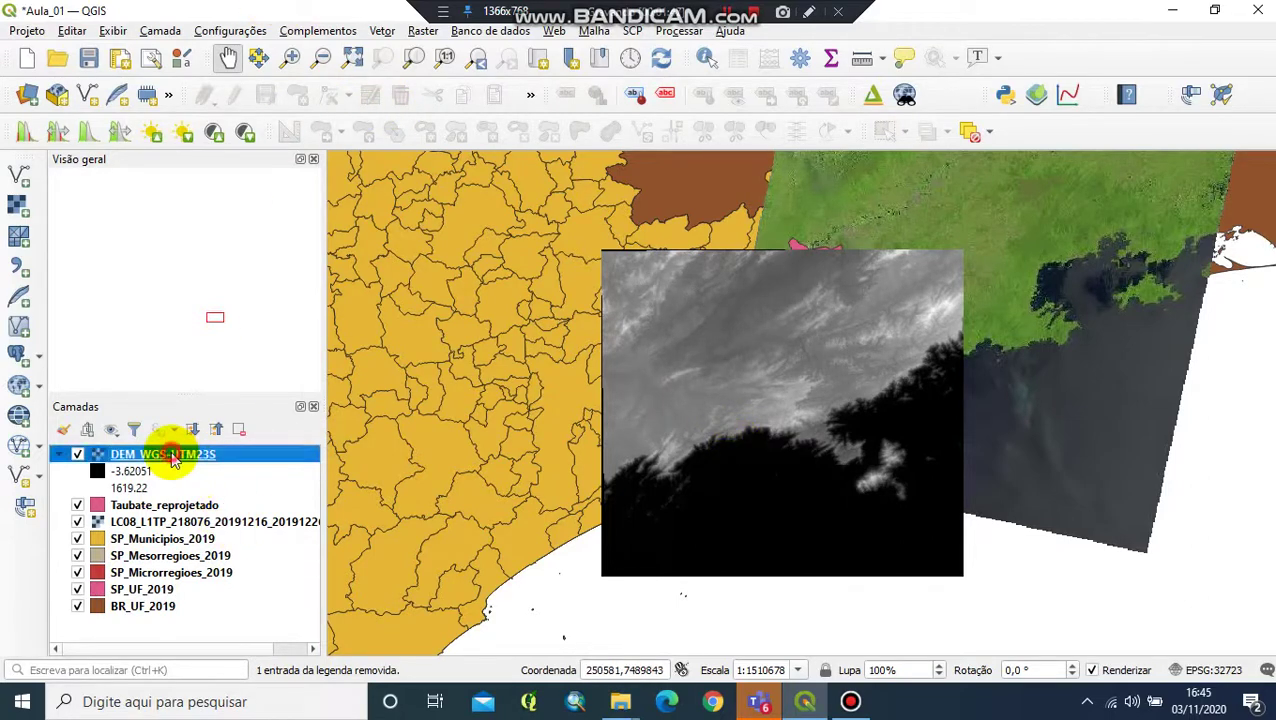
{"action": "left_click", "coordinate": [422, 31]}
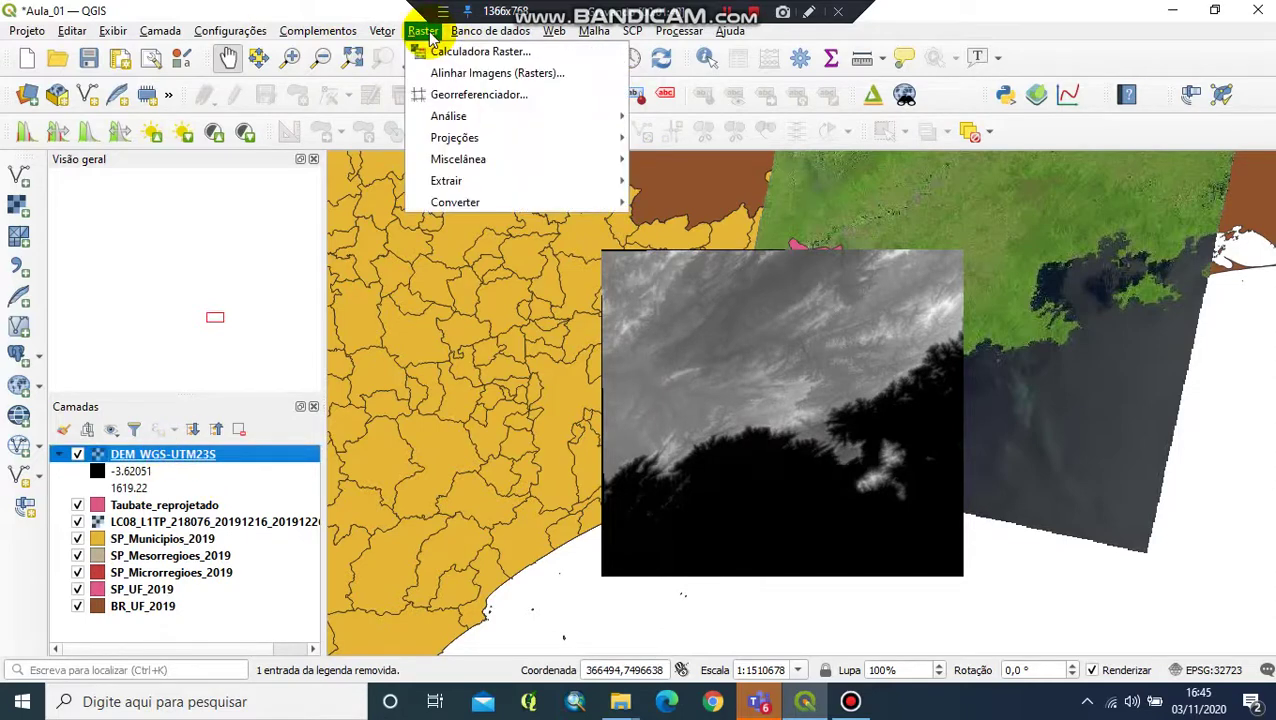
{"action": "mouse_move", "coordinate": [490, 182]}
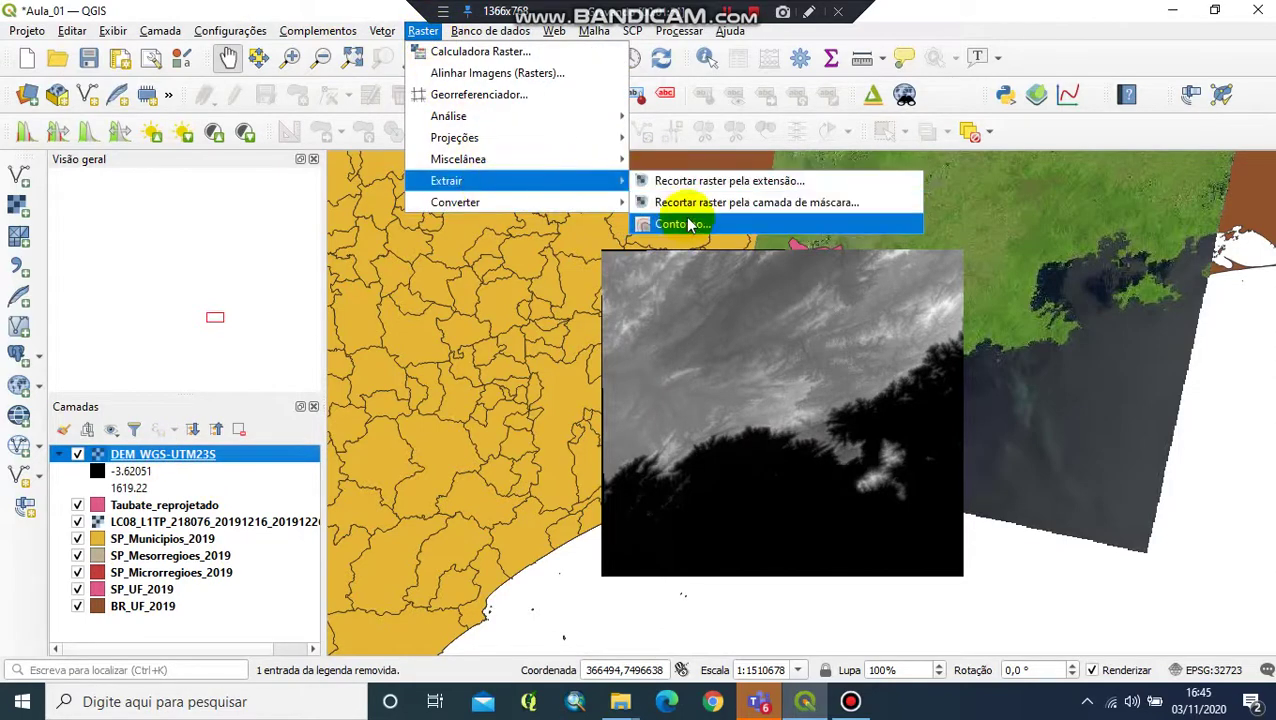
{"action": "left_click", "coordinate": [684, 224]}
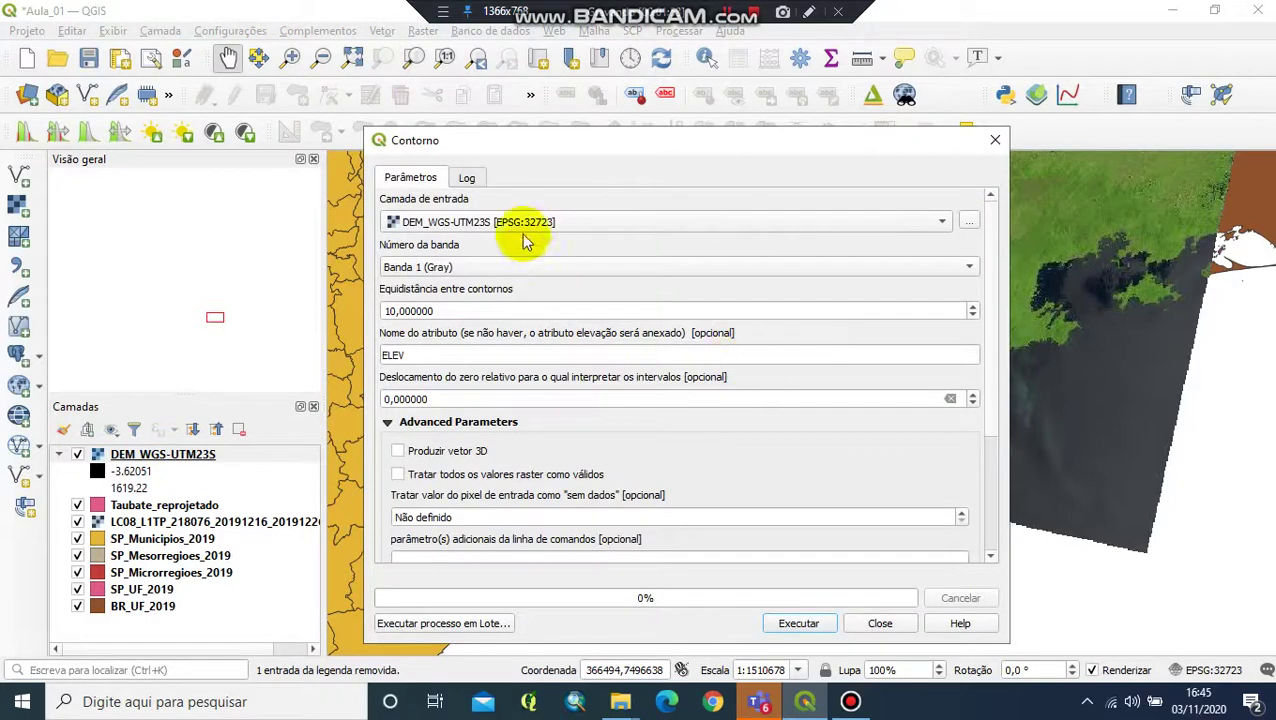
{"action": "left_click", "coordinate": [940, 223]}
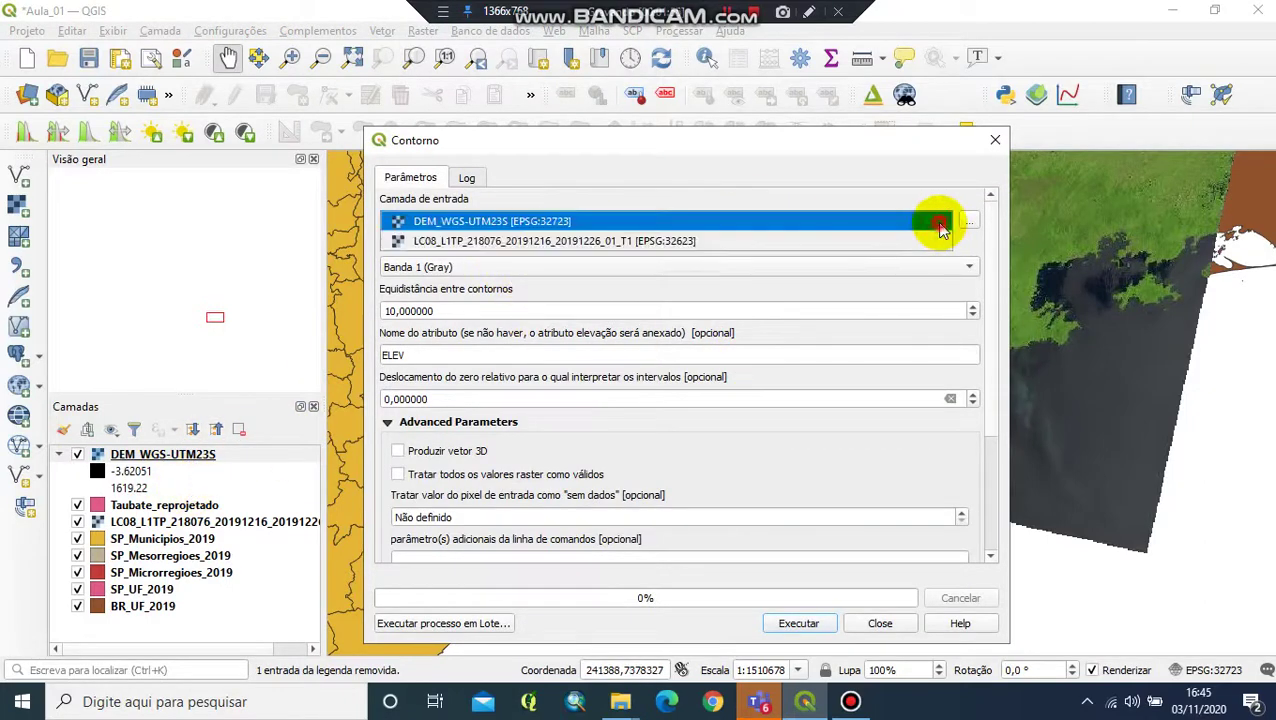
{"action": "left_click", "coordinate": [483, 224]}
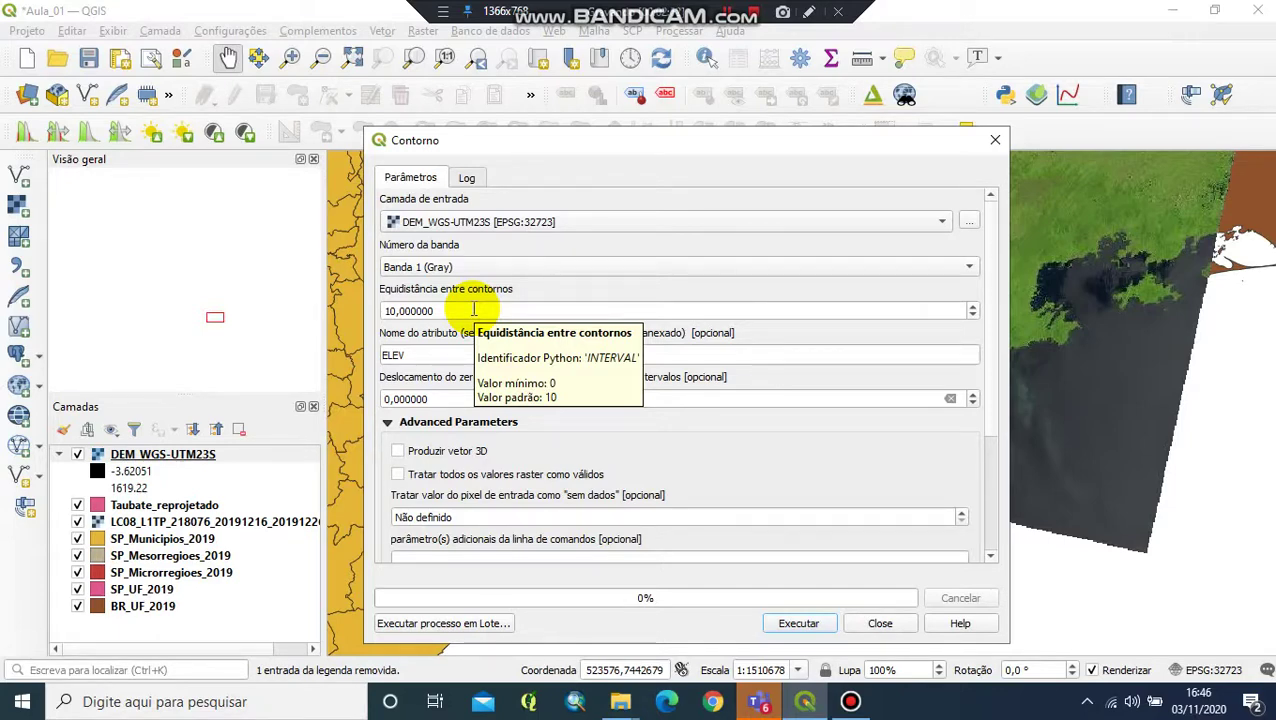
Set the interval between contours to 25 and enable producing a 3D vector.
{"action": "double_click", "coordinate": [387, 311]}
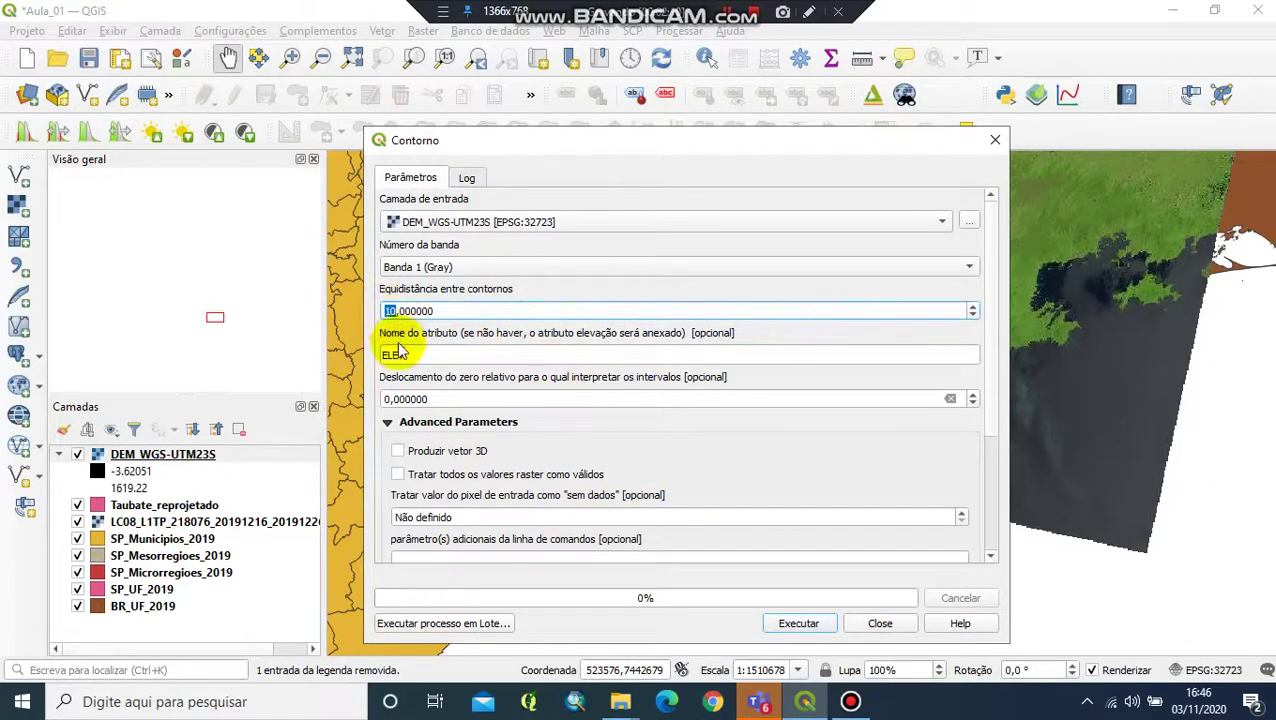
{"action": "type", "text": "24"}
{"action": "key", "text": "BackSpace"}
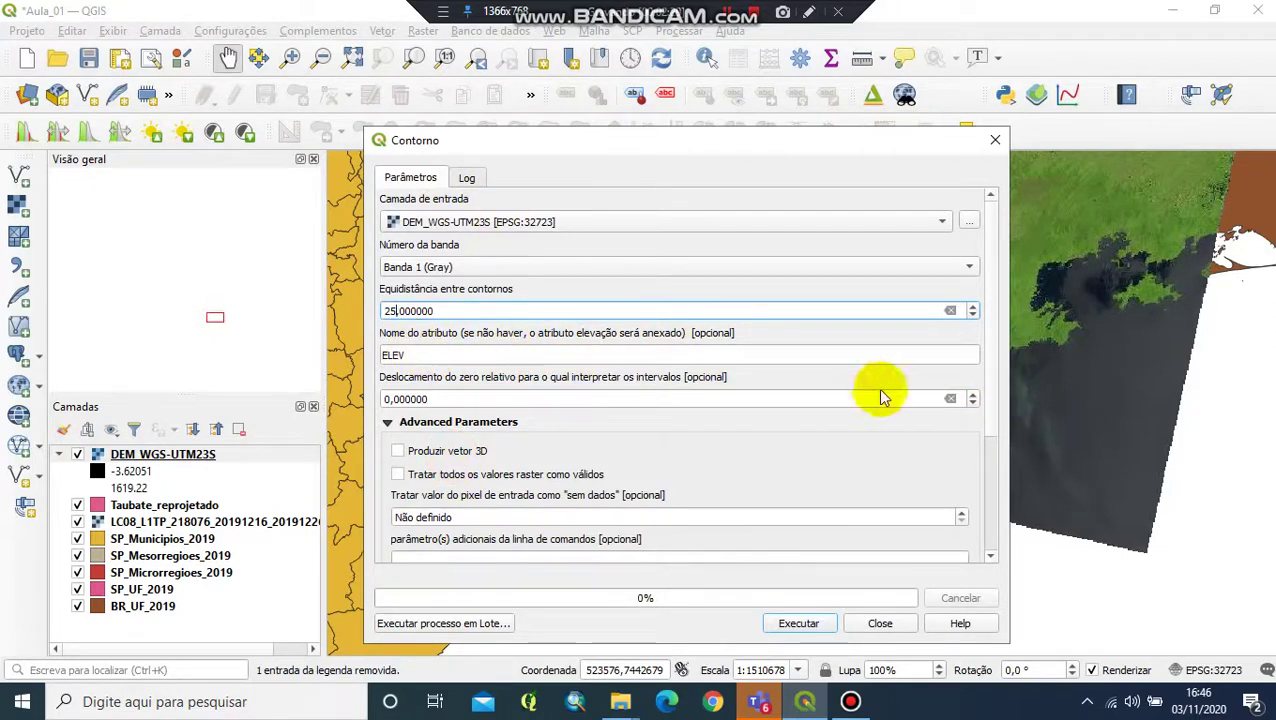
{"action": "left_click_drag", "start_coordinate": [988, 393], "coordinate": [1000, 521]}
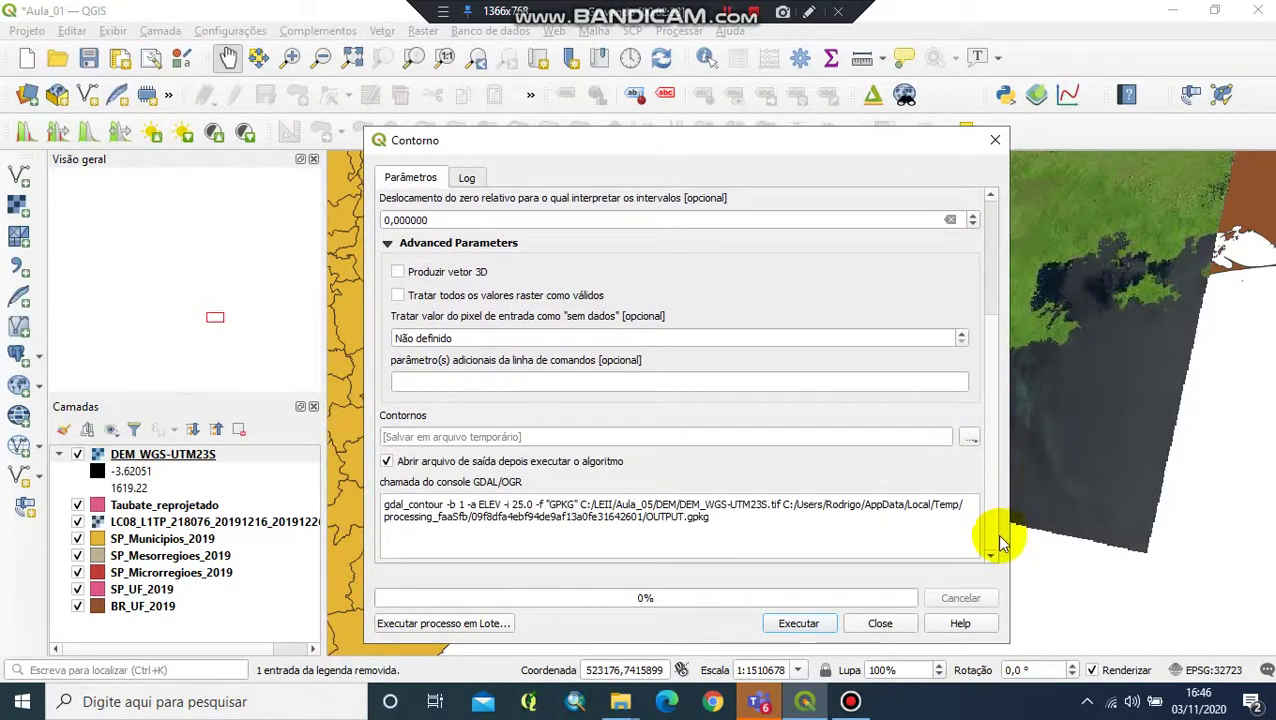
{"action": "left_click", "coordinate": [397, 271]}
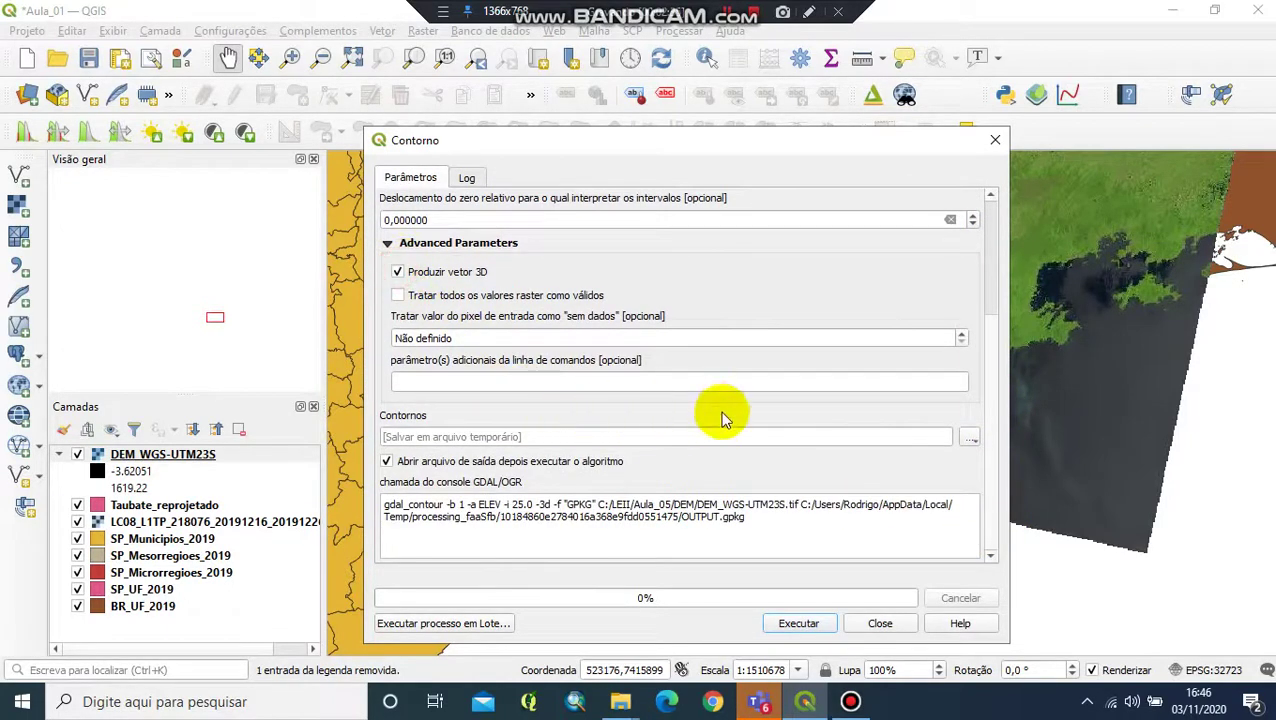
Save the contours as shapefile curva_nivel in C:\LEII\Aula_05\DEM, run the extraction and close the tool.
{"action": "left_click", "coordinate": [972, 437]}
{"action": "left_click", "coordinate": [1020, 479]}
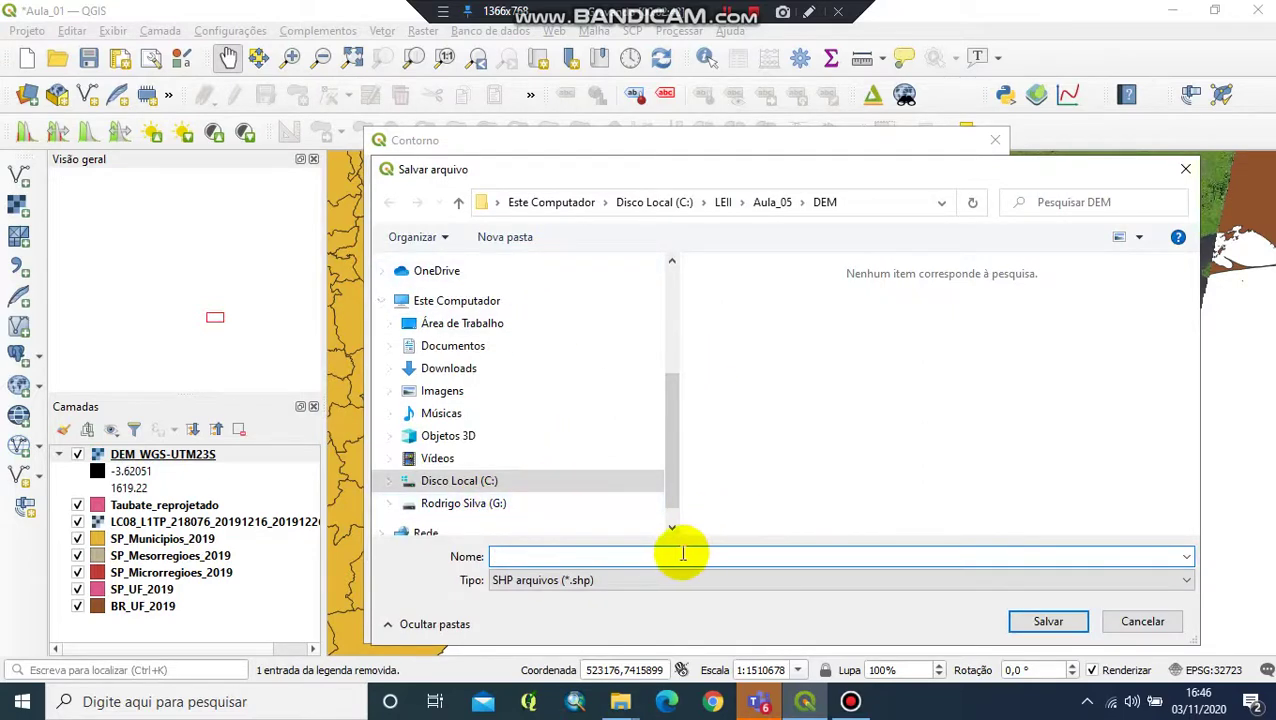
{"action": "type", "text": "urva_nivel"}
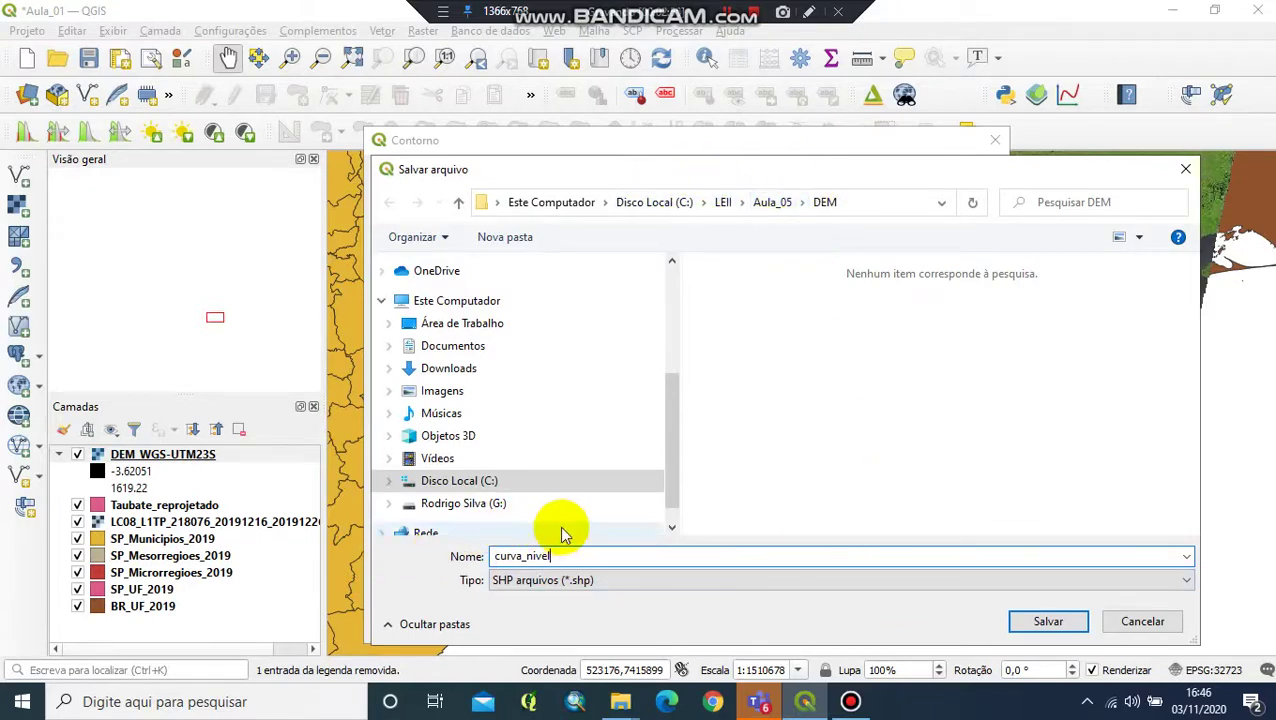
{"action": "left_click", "coordinate": [1048, 621]}
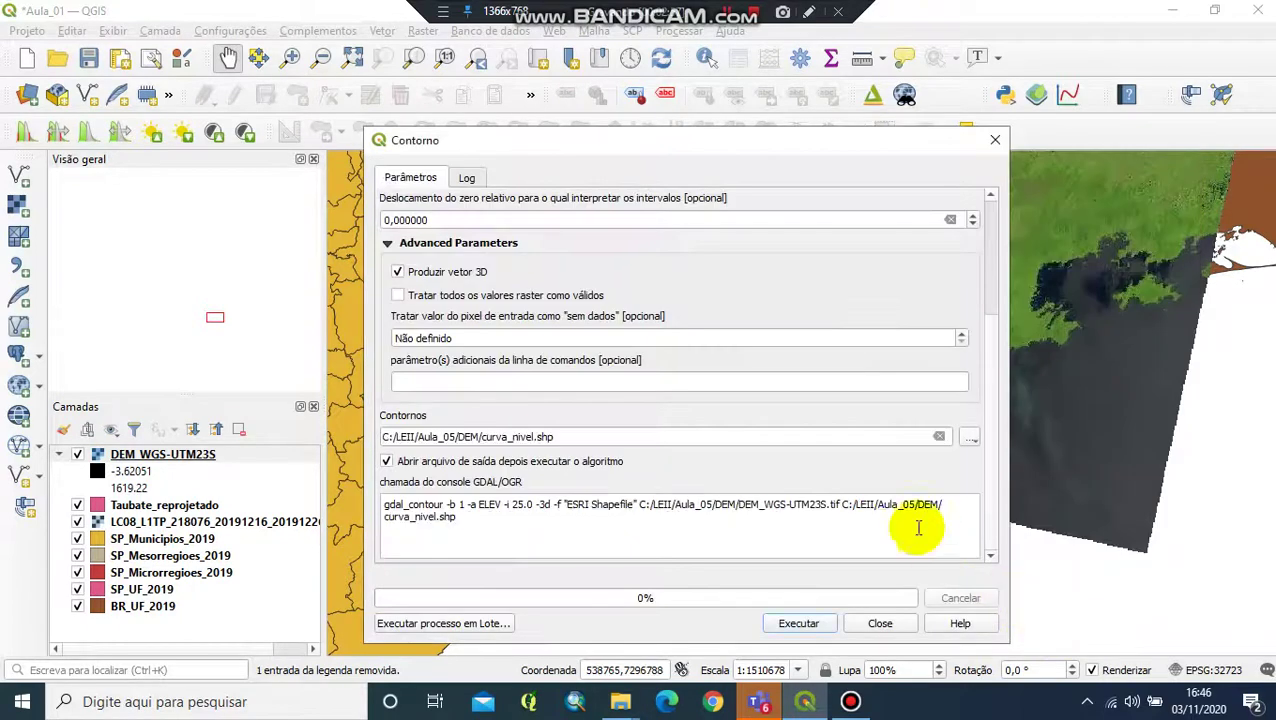
{"action": "left_click", "coordinate": [820, 623]}
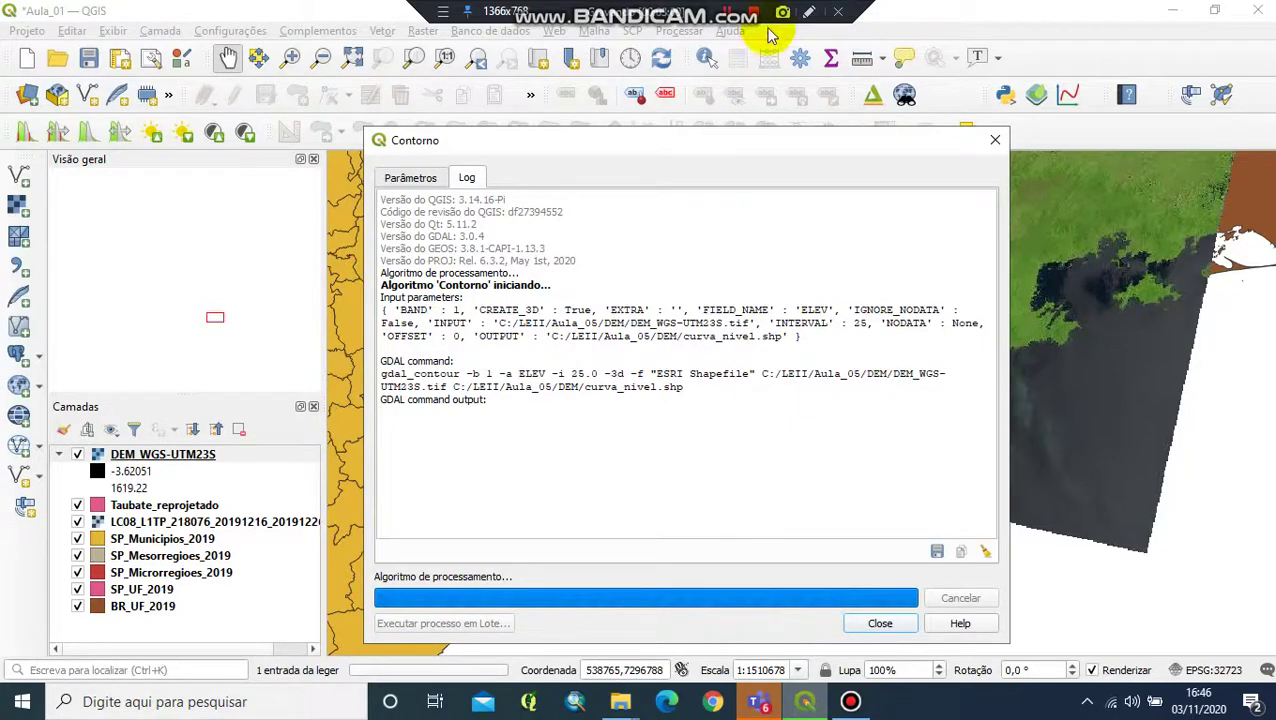
{"action": "left_click", "coordinate": [880, 623]}
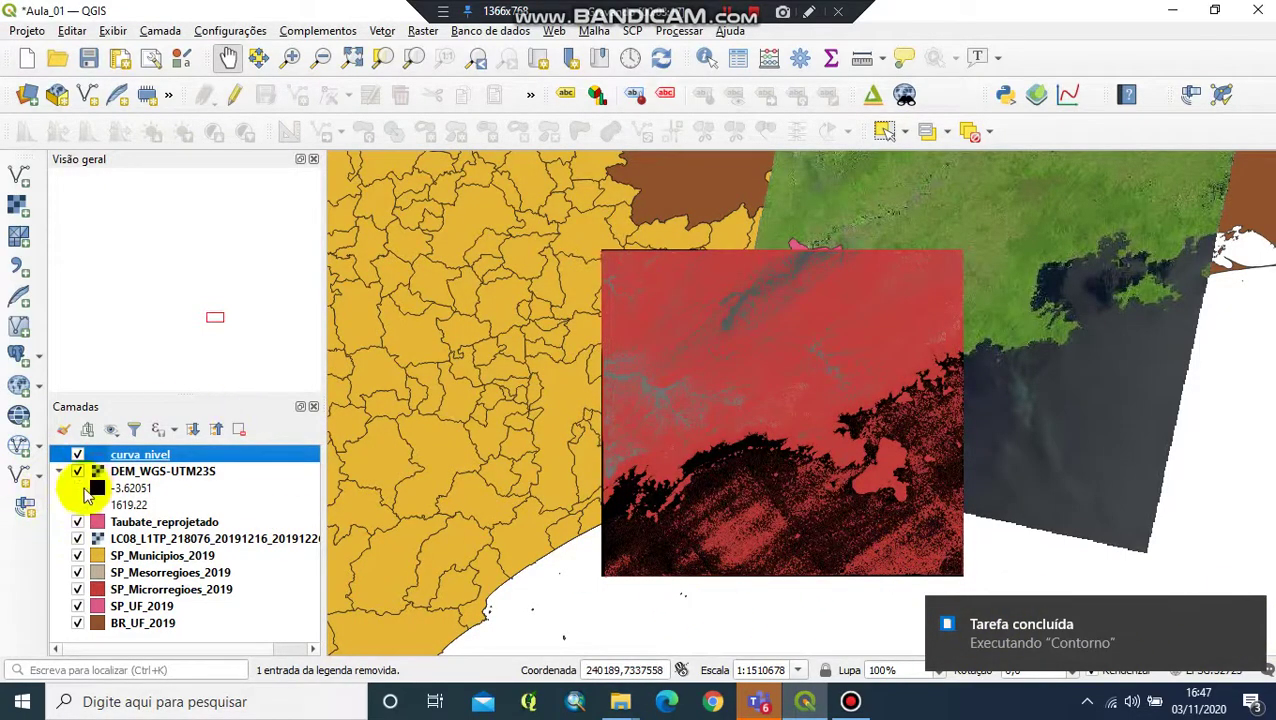
Hide the DEM_WGS-UTM23S layer and inspect the curva_nivel contour lines along the coast.
{"action": "left_click", "coordinate": [76, 471]}
{"action": "scroll", "coordinate": [849, 430], "scroll_direction": "up", "scroll_amount": 2}
{"action": "left_click_drag", "start_coordinate": [806, 430], "coordinate": [622, 291]}
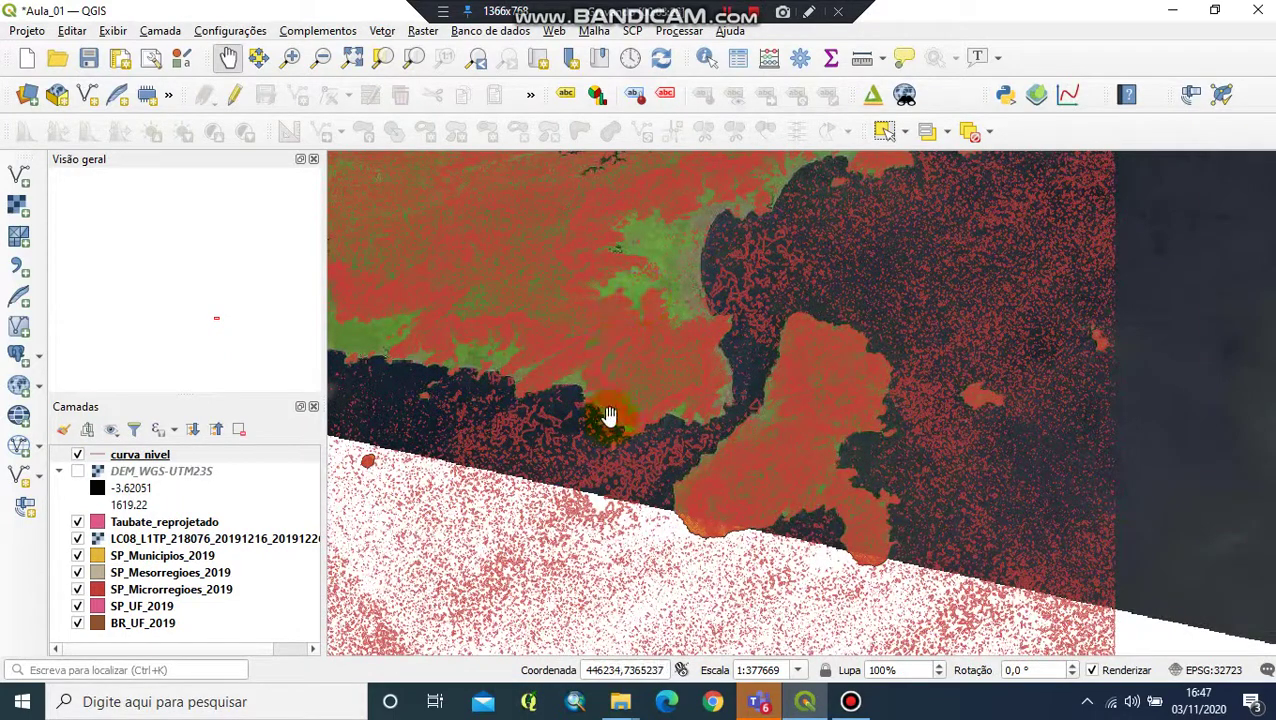
Identify several curva_nivel contour lines over the sea to check their ELEV values.
{"action": "scroll", "coordinate": [484, 489], "scroll_direction": "up", "scroll_amount": 2}
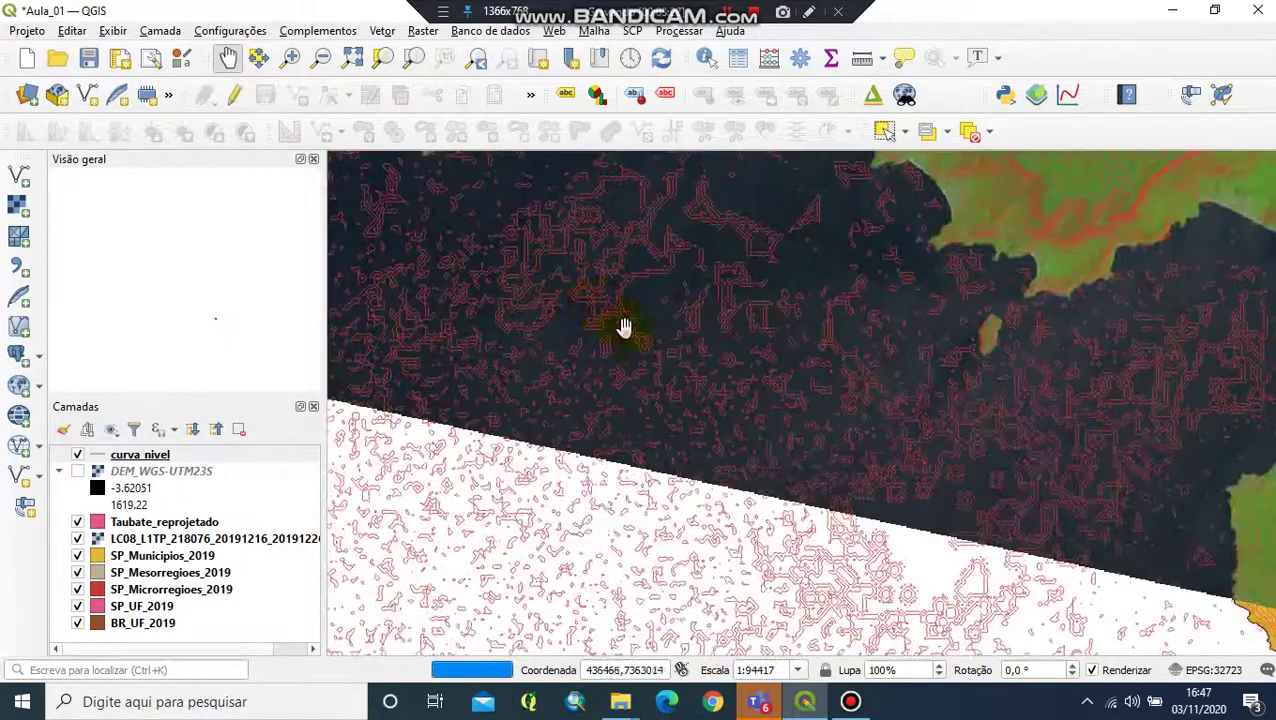
{"action": "scroll", "coordinate": [613, 312], "scroll_direction": "up", "scroll_amount": 2}
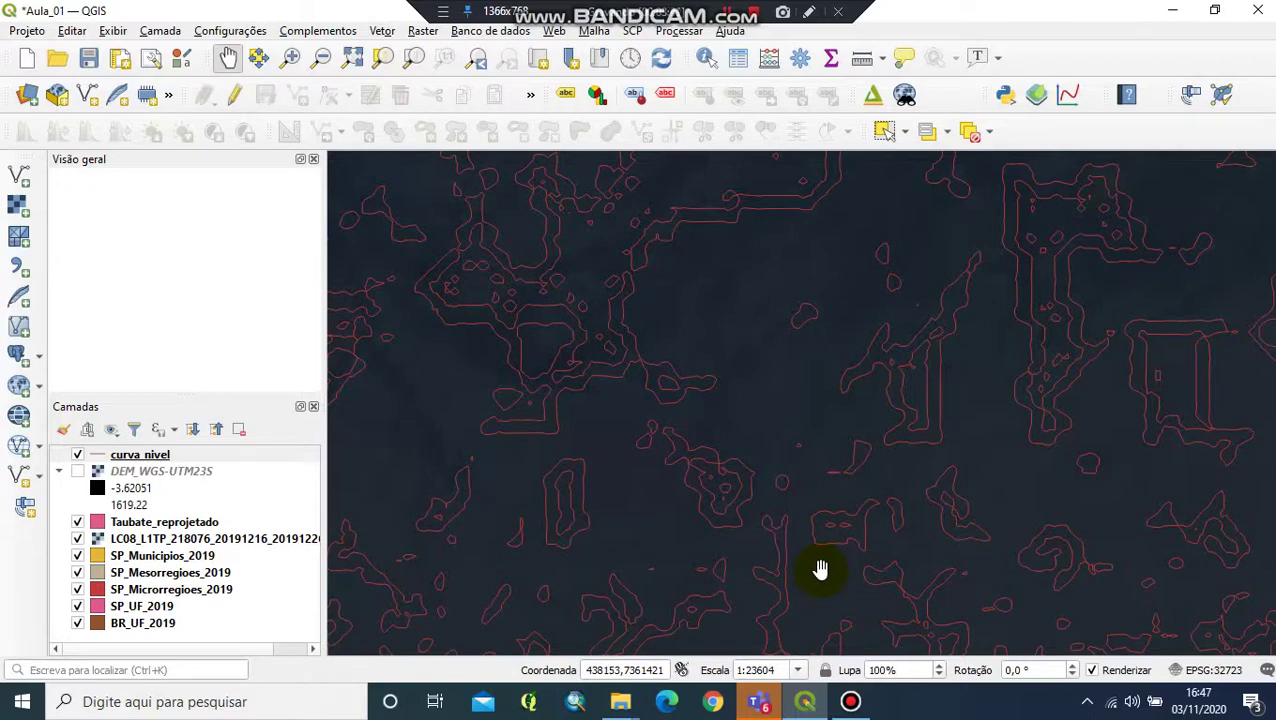
{"action": "left_click", "coordinate": [138, 457]}
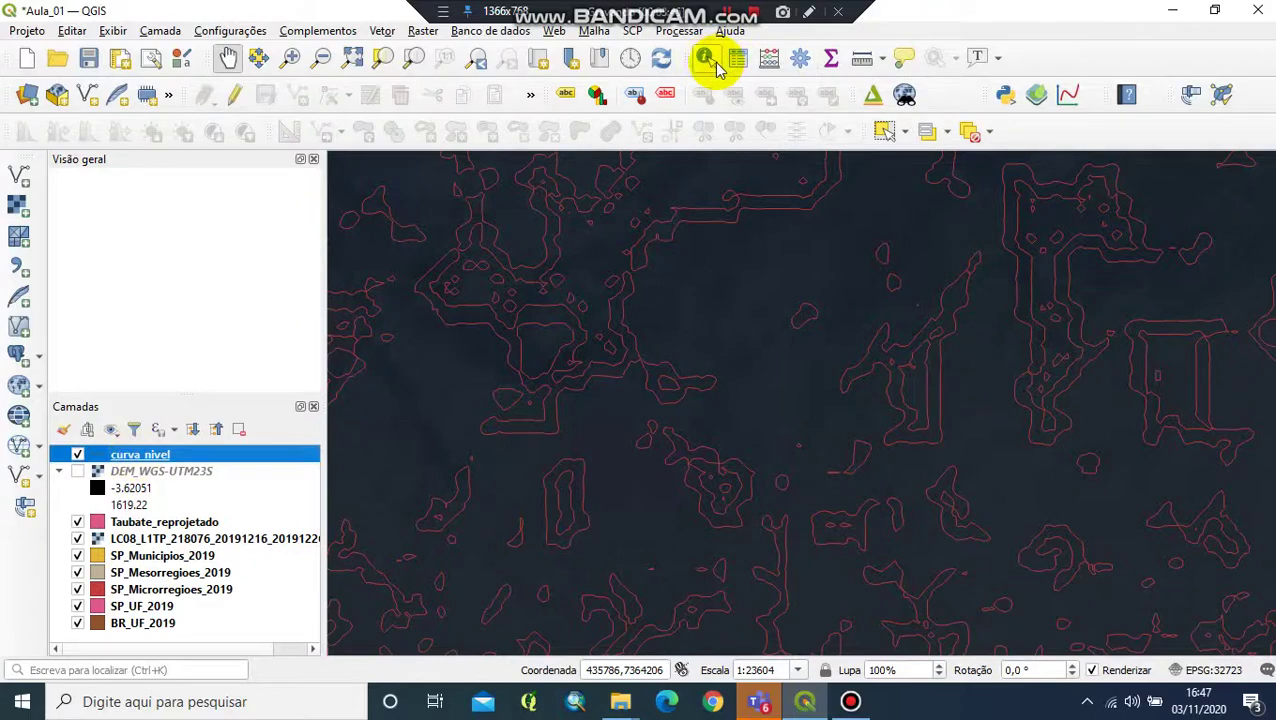
{"action": "left_click", "coordinate": [714, 68]}
{"action": "scroll", "coordinate": [598, 278], "scroll_direction": "up", "scroll_amount": 3}
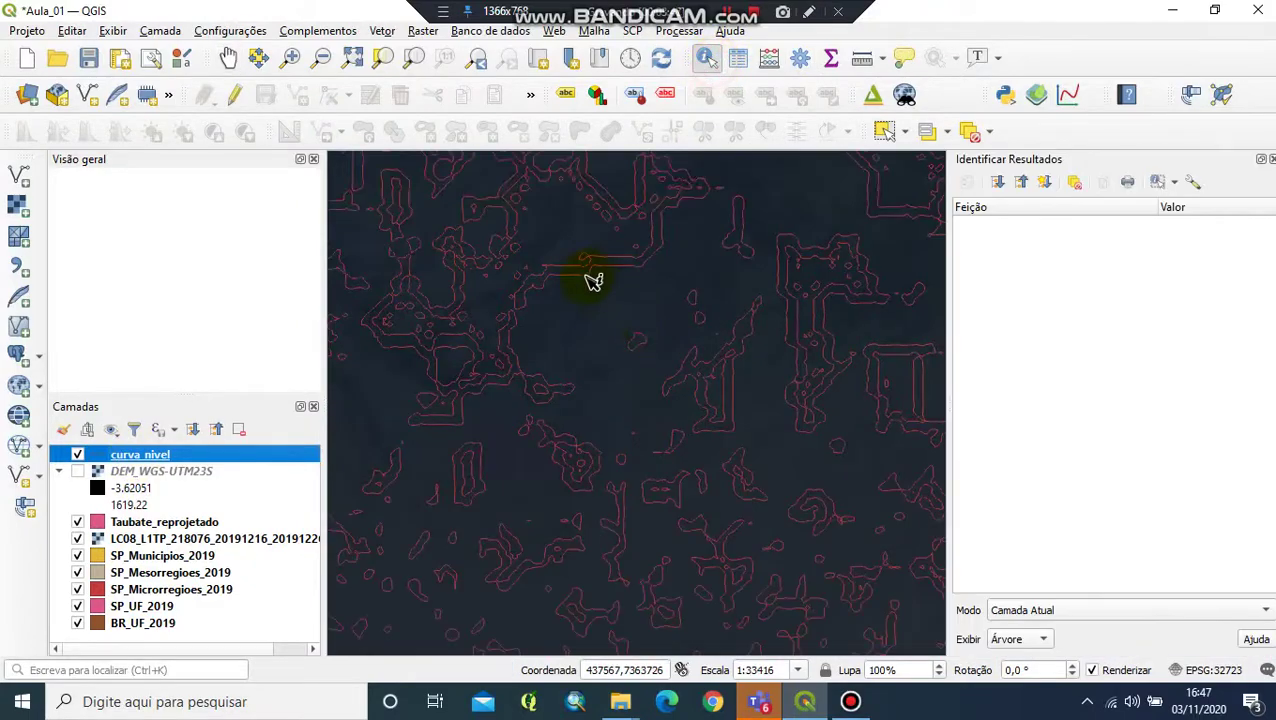
{"action": "left_click", "coordinate": [588, 279]}
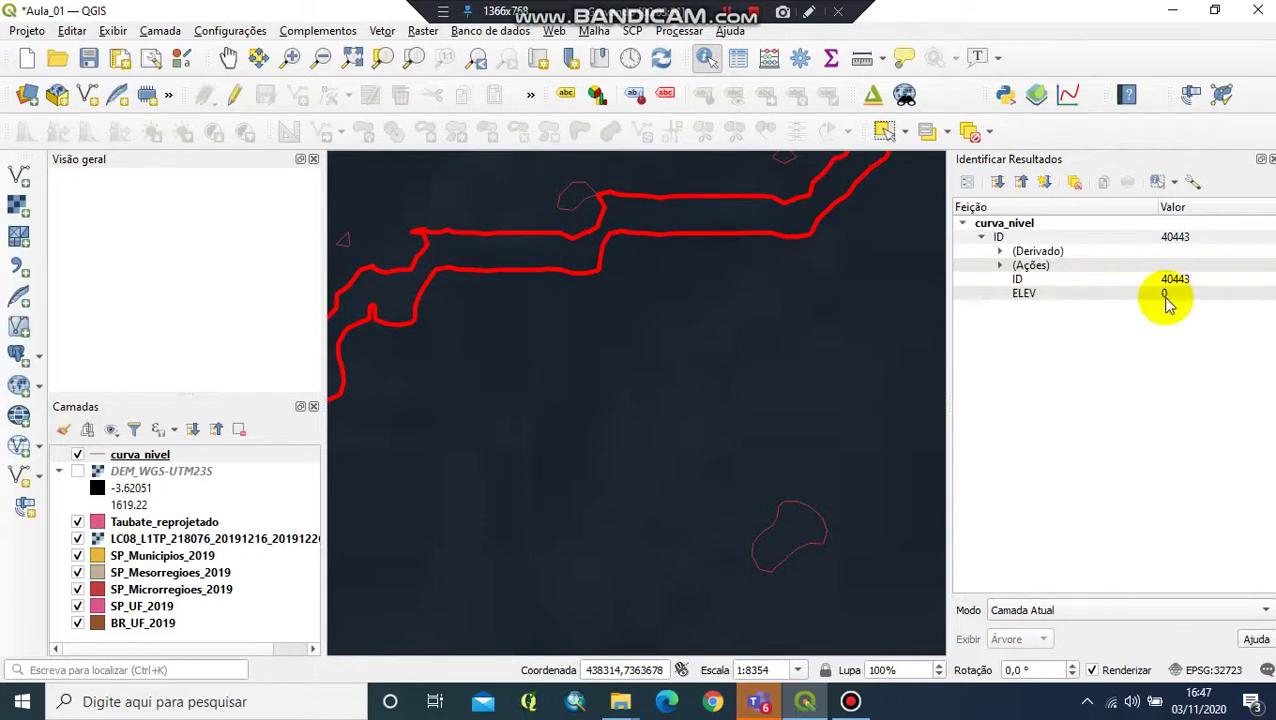
{"action": "scroll", "coordinate": [641, 362], "scroll_direction": "down", "scroll_amount": 2}
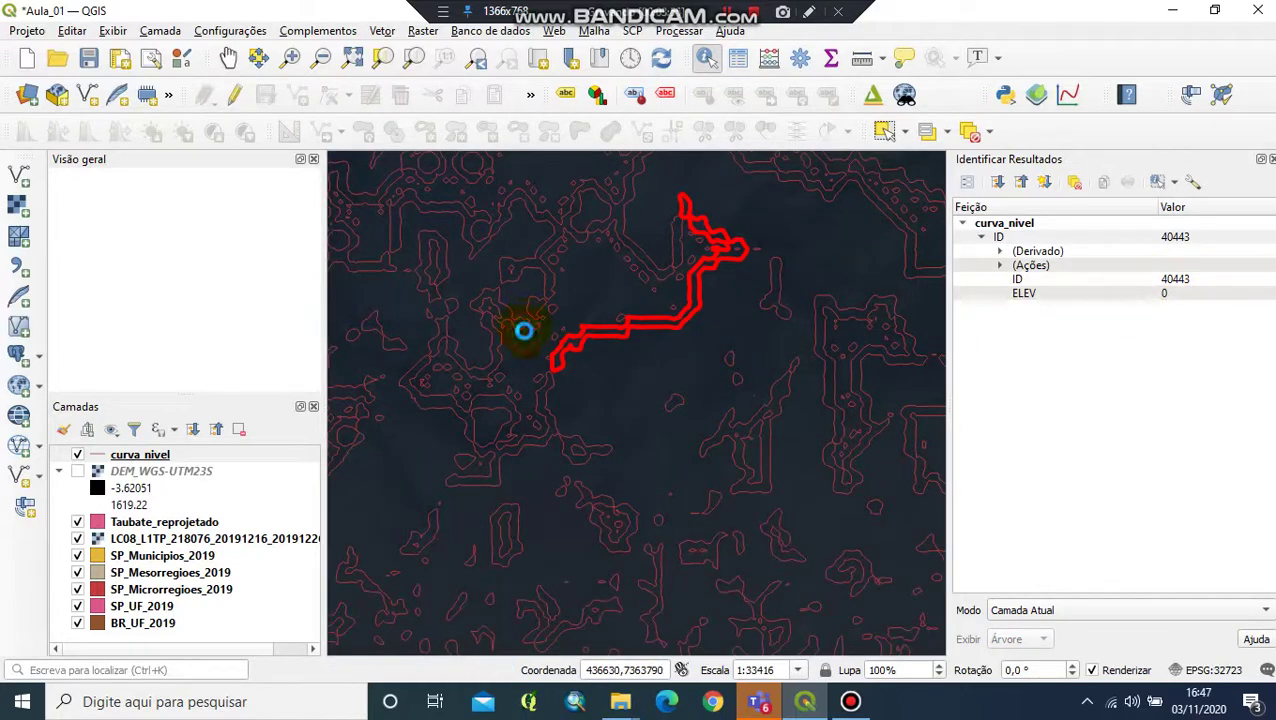
{"action": "left_click", "coordinate": [524, 331]}
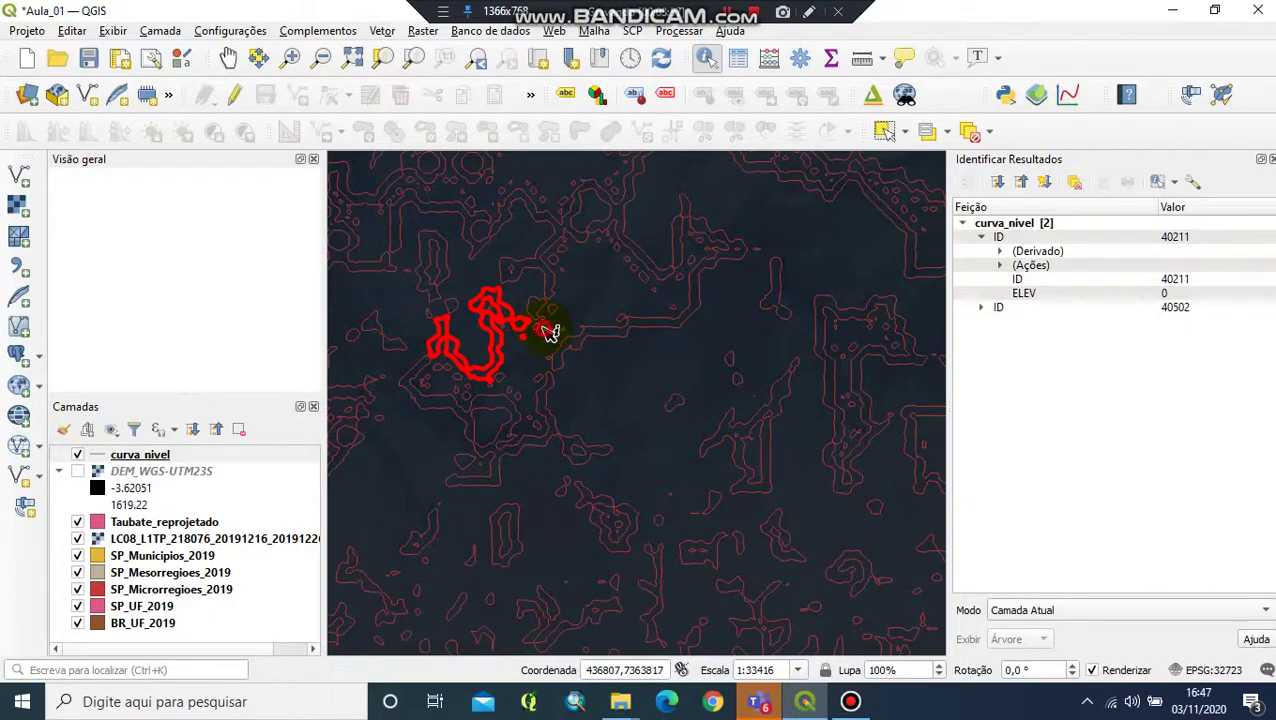
{"action": "left_click", "coordinate": [561, 333]}
Identify successive curva_nivel contours from the island's shoreline inland to compare their ELEV values.
{"action": "scroll", "coordinate": [741, 336], "scroll_direction": "down", "scroll_amount": 3}
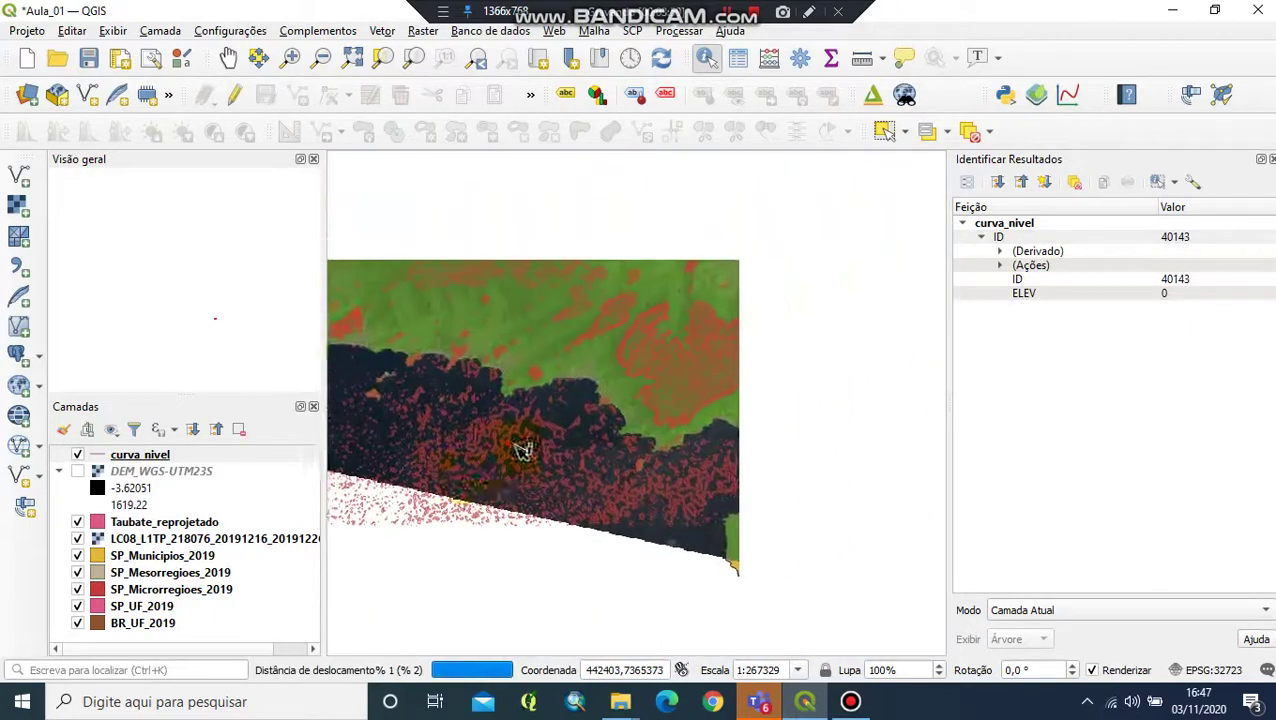
{"action": "scroll", "coordinate": [741, 414], "scroll_direction": "up", "scroll_amount": 3}
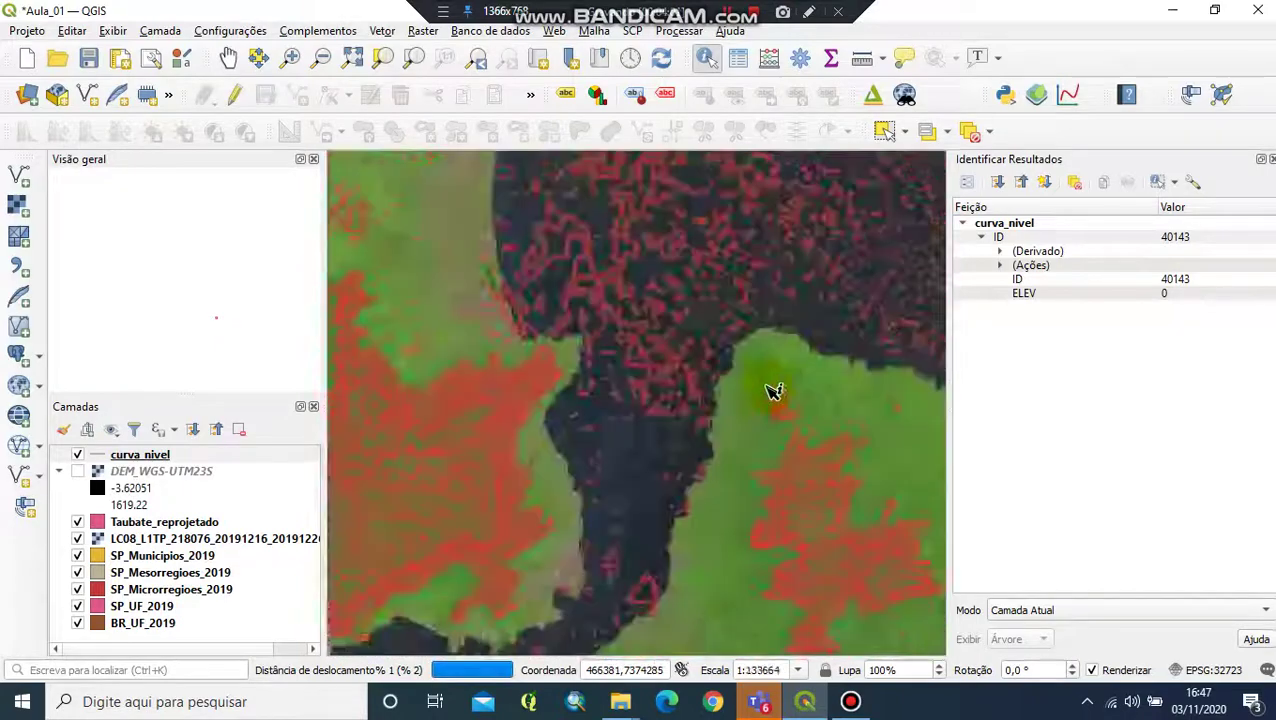
{"action": "scroll", "coordinate": [541, 350], "scroll_direction": "up", "scroll_amount": 2}
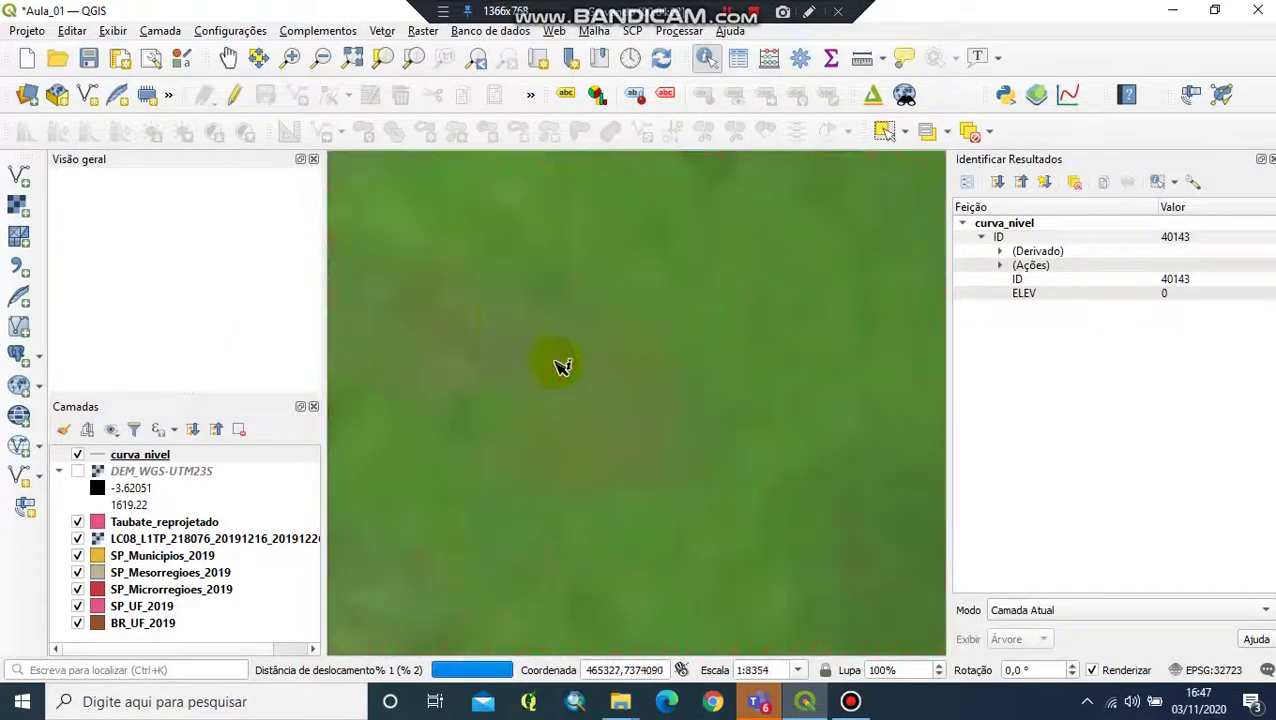
{"action": "left_click_drag", "start_coordinate": [432, 336], "coordinate": [622, 487]}
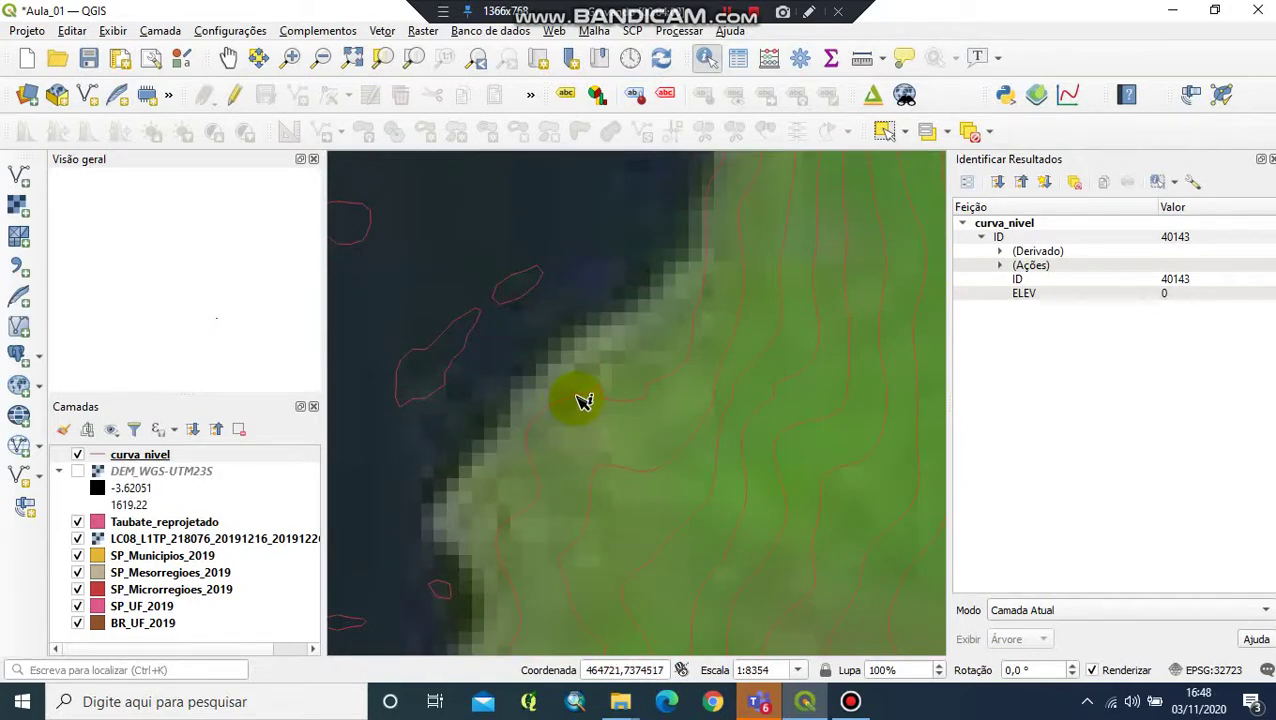
{"action": "left_click", "coordinate": [576, 398]}
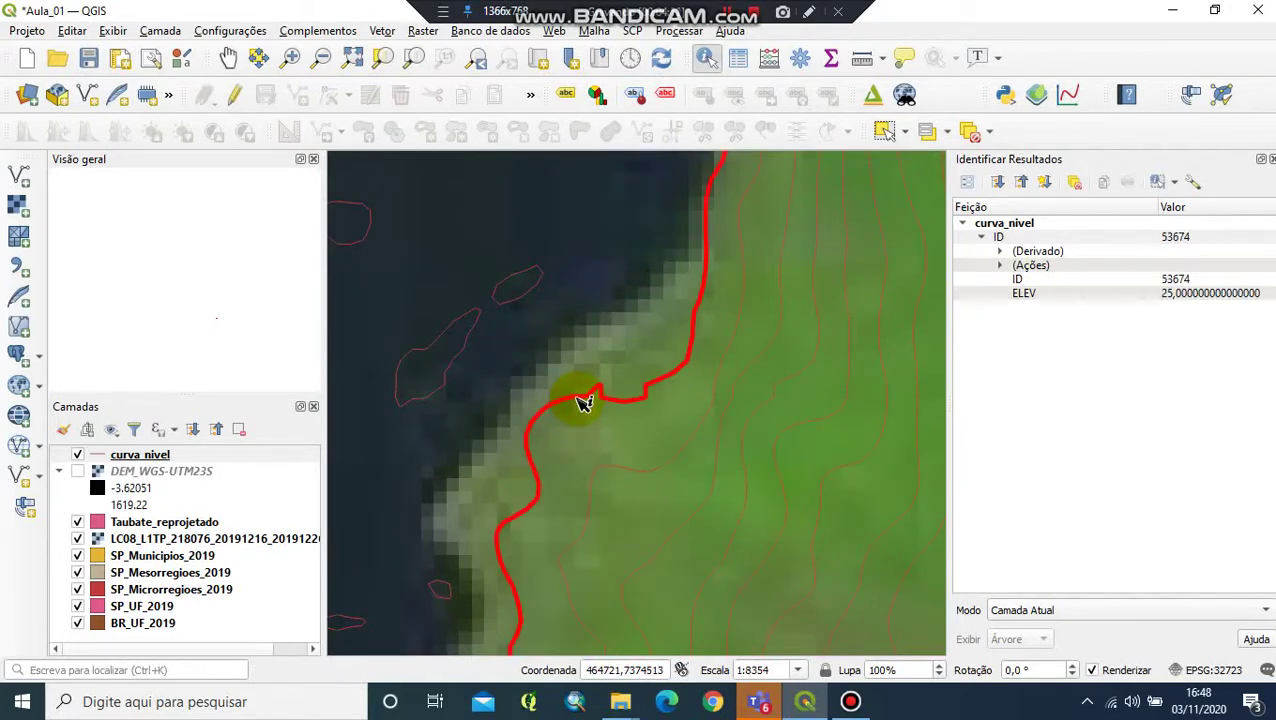
{"action": "left_click", "coordinate": [1198, 300]}
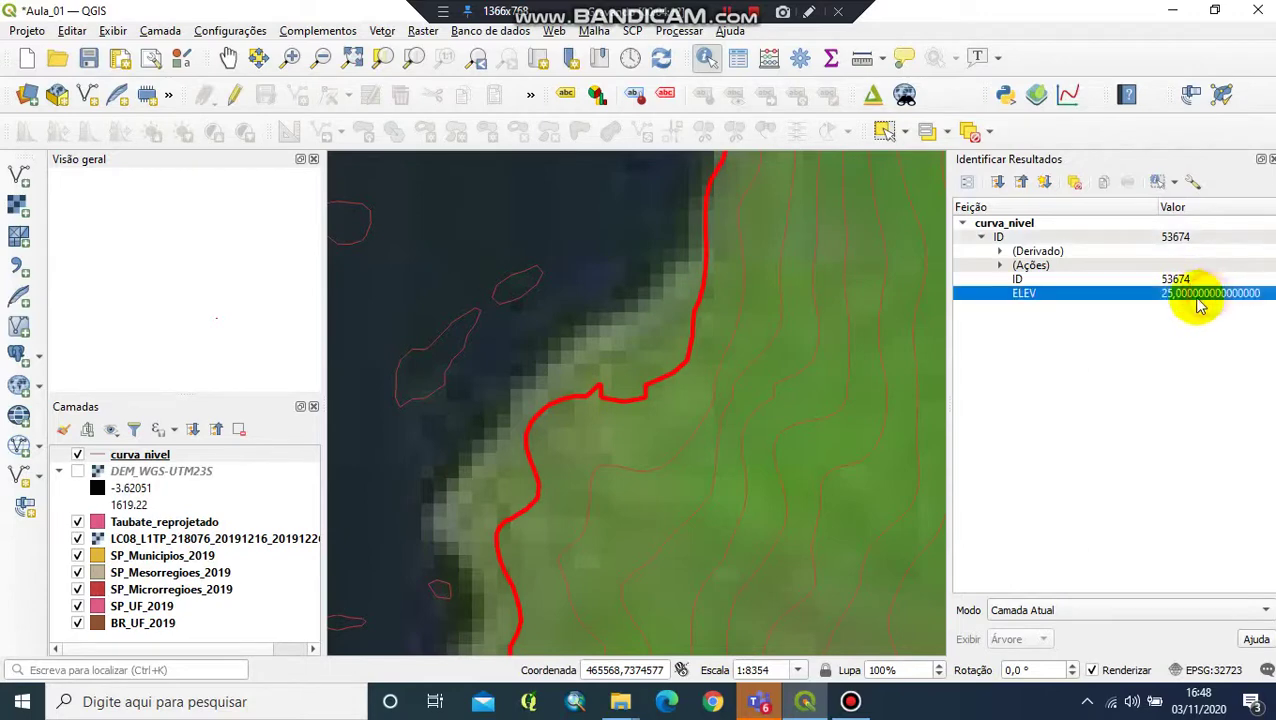
{"action": "left_click", "coordinate": [726, 361]}
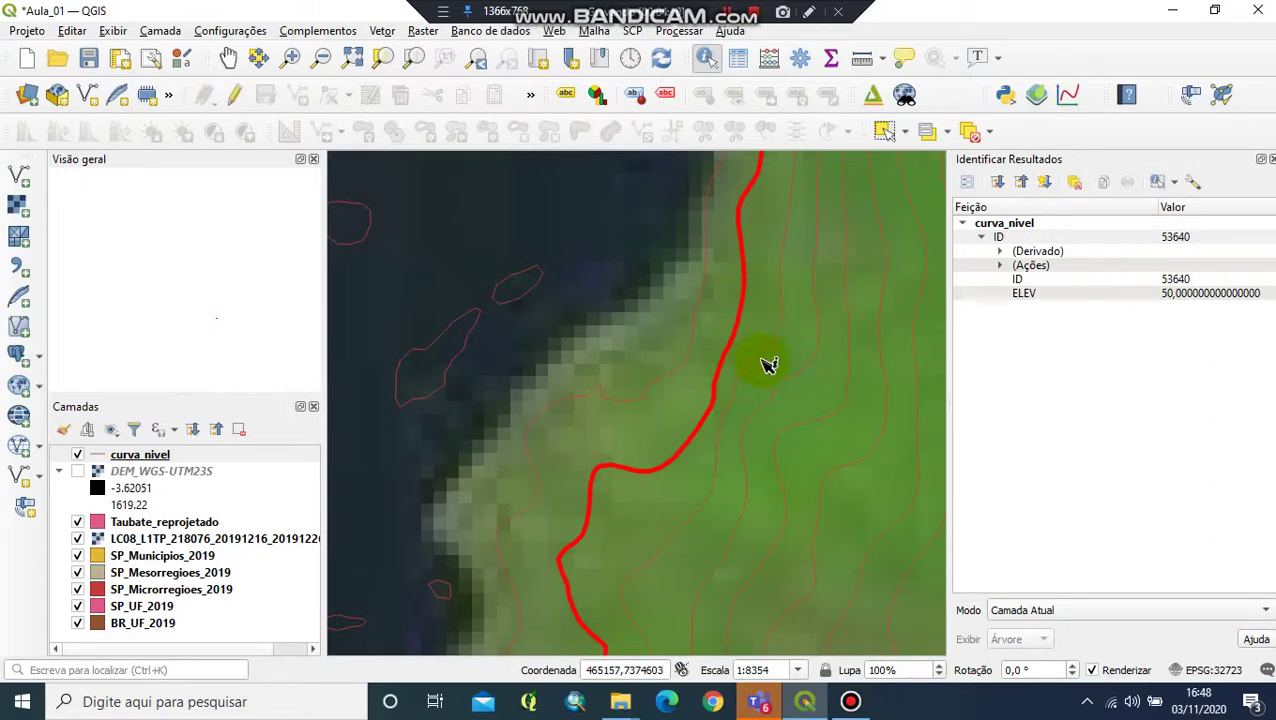
{"action": "left_click", "coordinate": [766, 363]}
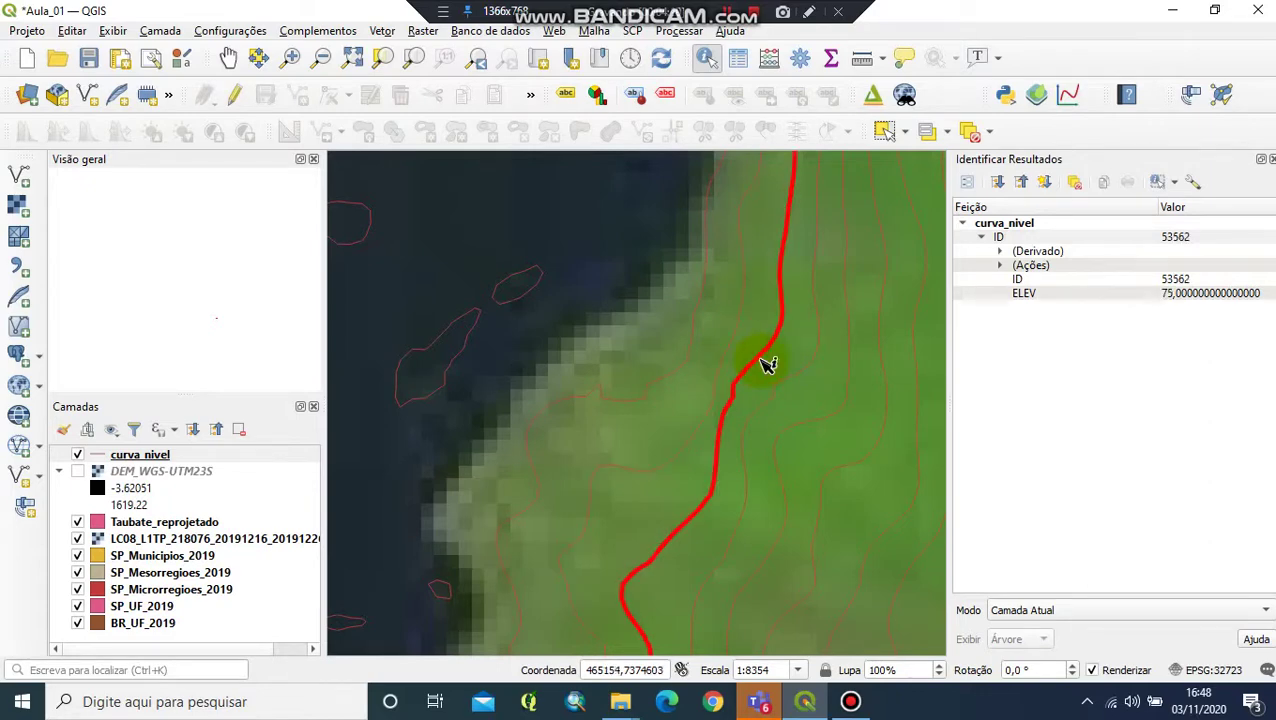
{"action": "left_click", "coordinate": [818, 358]}
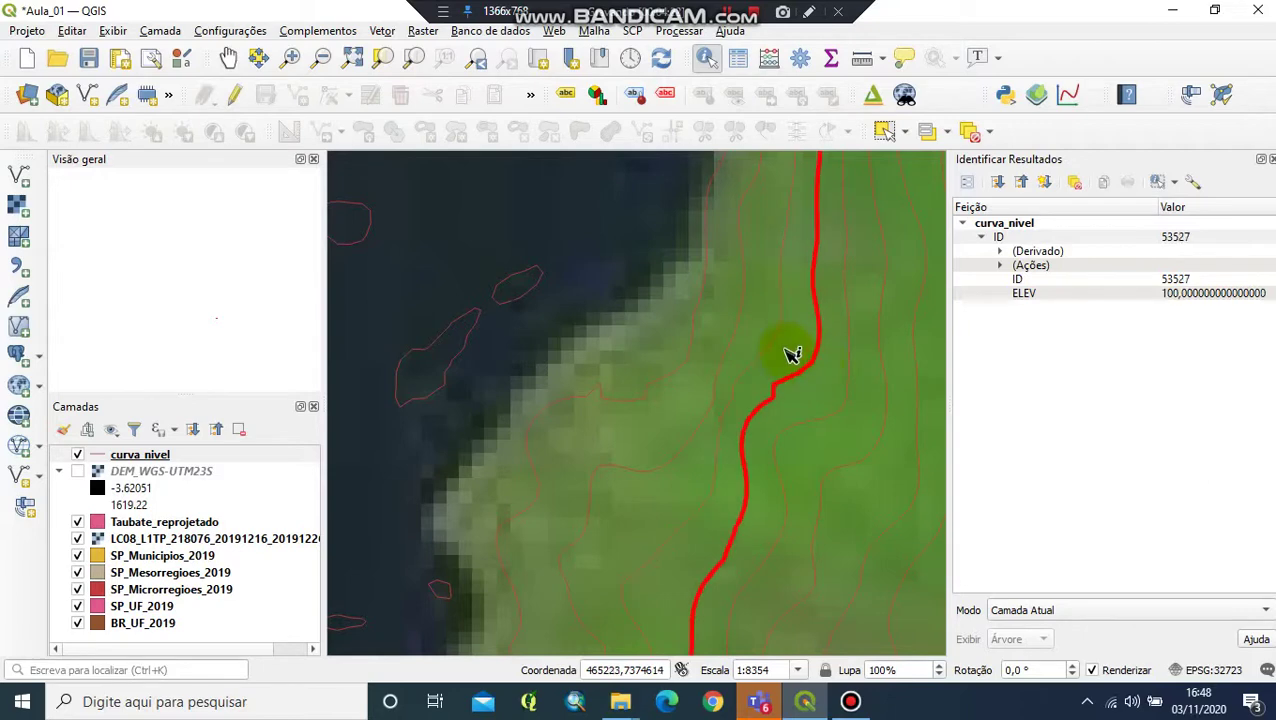
Examine the curva_nivel contours around the inland reservoir, the bay and the coastal plain.
{"action": "scroll", "coordinate": [795, 358], "scroll_direction": "down", "scroll_amount": 3}
{"action": "scroll", "coordinate": [665, 420], "scroll_direction": "down", "scroll_amount": 2}
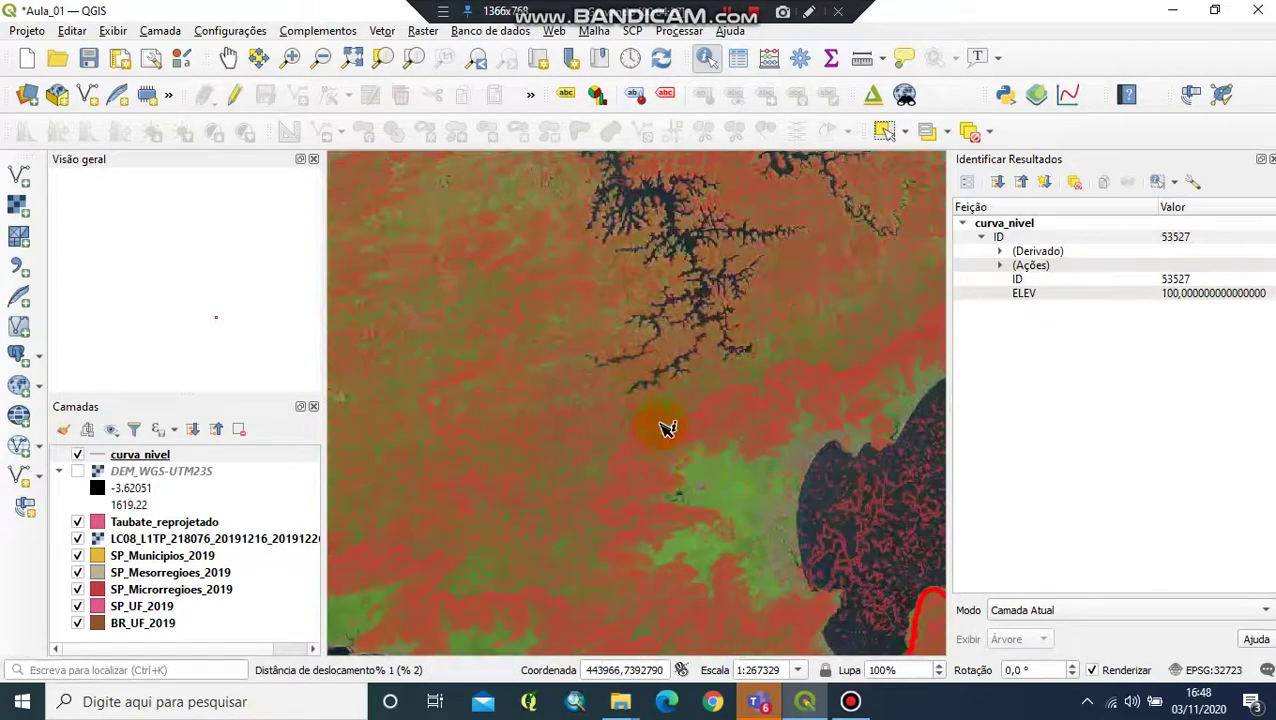
{"action": "left_click_drag", "start_coordinate": [652, 398], "coordinate": [707, 534]}
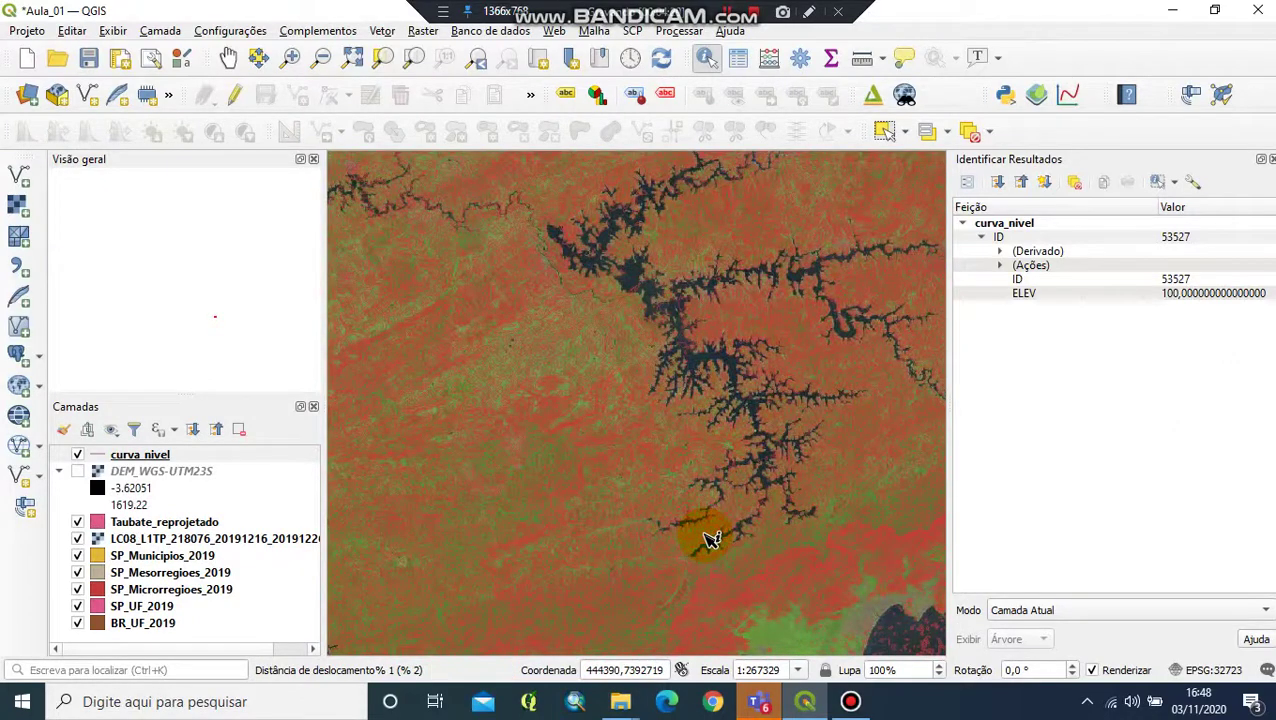
{"action": "left_click_drag", "start_coordinate": [789, 530], "coordinate": [533, 313]}
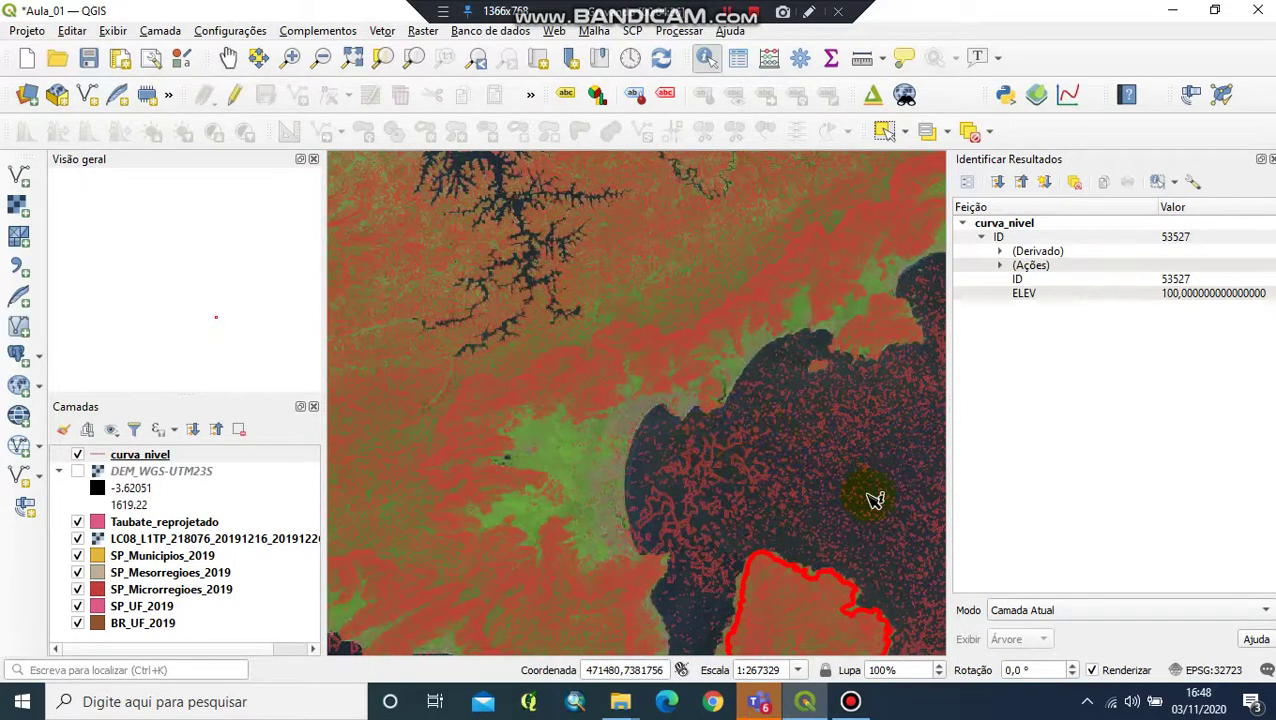
{"action": "scroll", "coordinate": [678, 465], "scroll_direction": "up", "scroll_amount": 3}
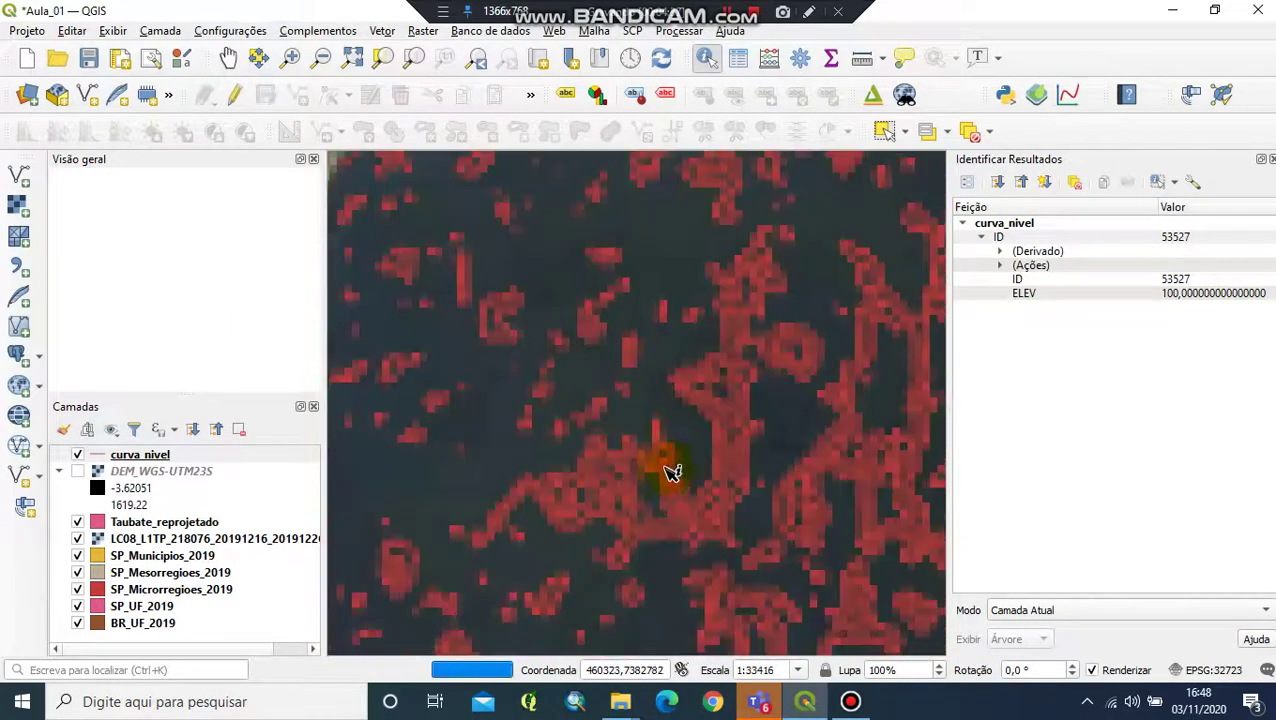
{"action": "left_click_drag", "start_coordinate": [470, 362], "coordinate": [676, 562]}
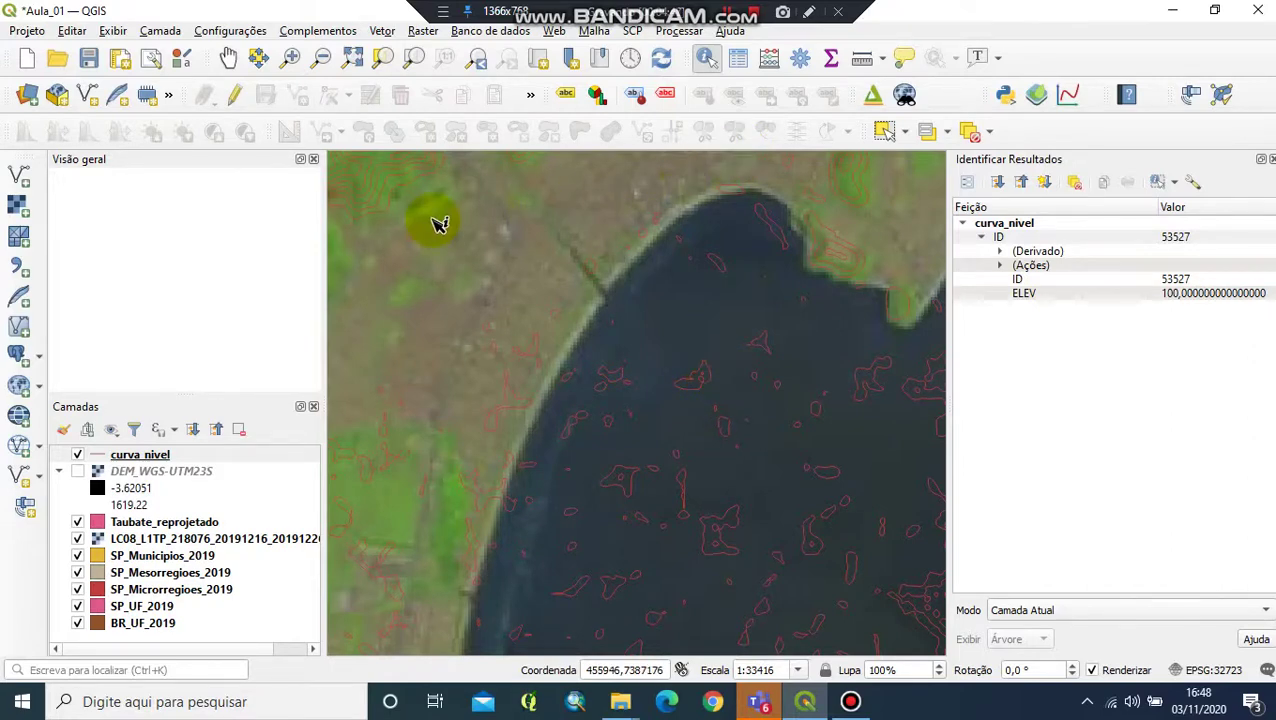
{"action": "scroll", "coordinate": [520, 283], "scroll_direction": "down", "scroll_amount": 3}
{"action": "scroll", "coordinate": [684, 413], "scroll_direction": "down", "scroll_amount": 1}
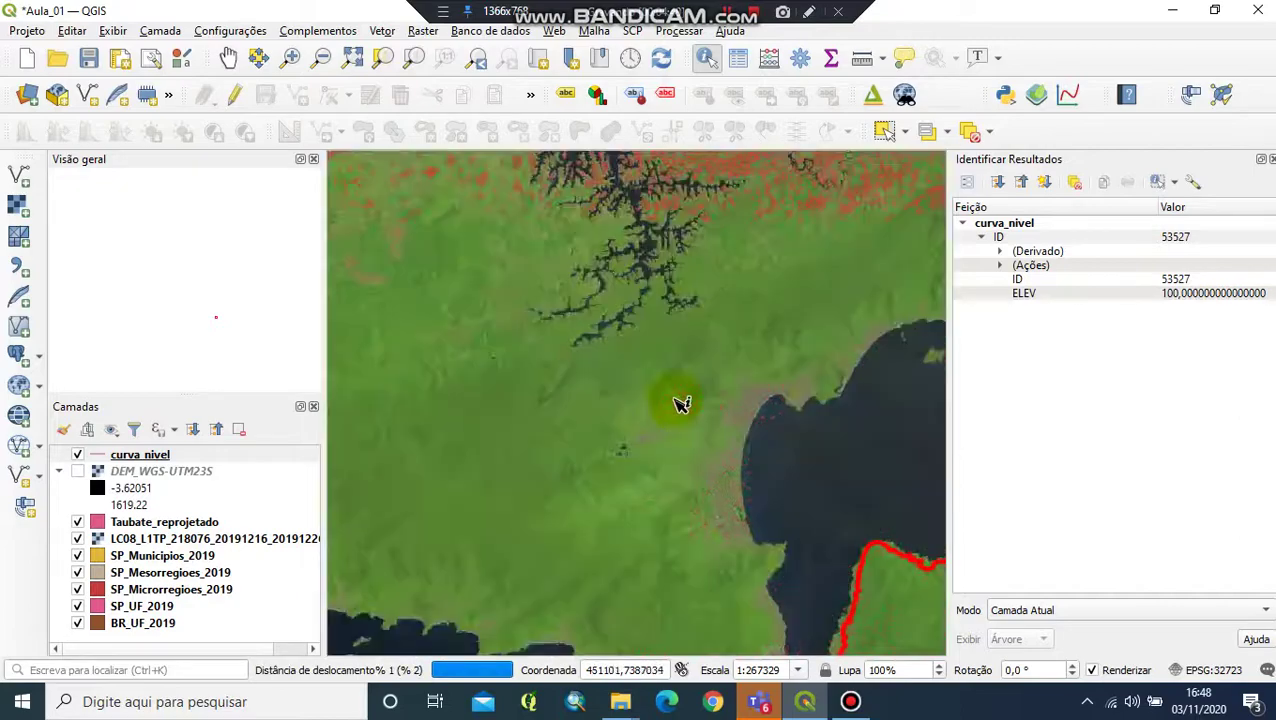
Hide the curva_nivel layer, show DEM_WGS-UTM23S and clear the identified contour's highlight from the map.
{"action": "left_click", "coordinate": [77, 454]}
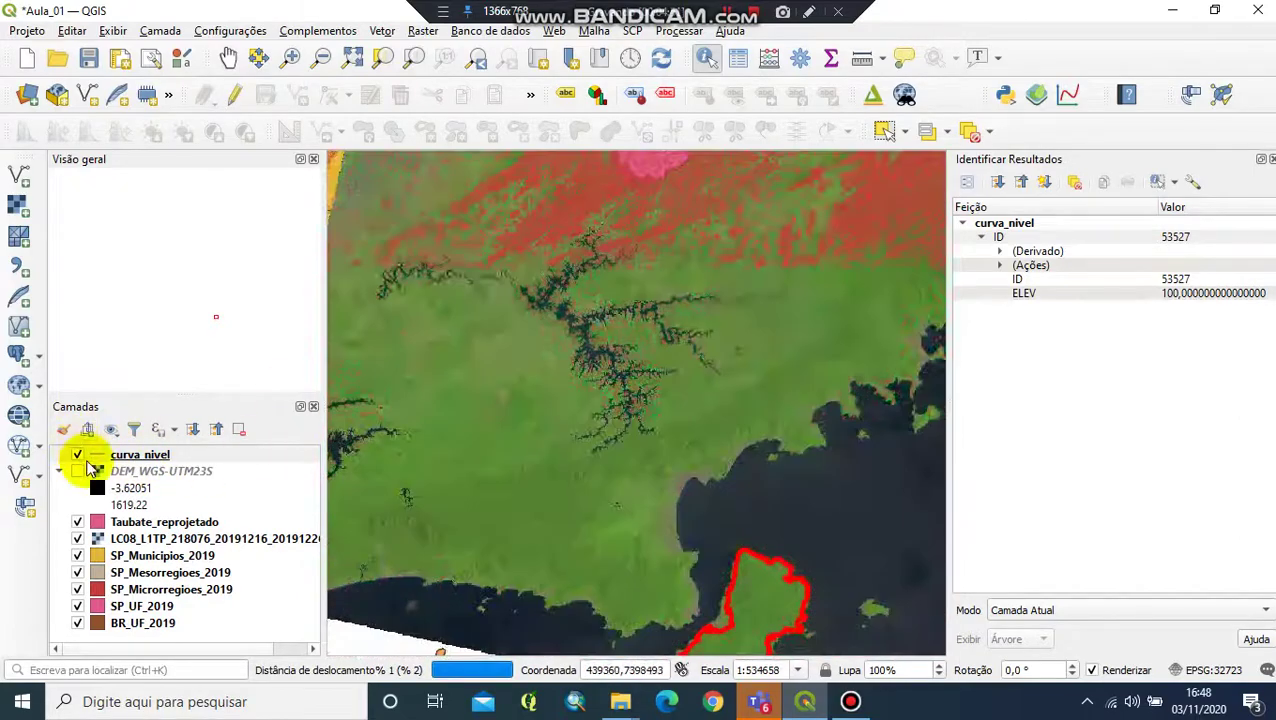
{"action": "left_click", "coordinate": [77, 454]}
{"action": "left_click", "coordinate": [77, 454]}
{"action": "left_click", "coordinate": [77, 470]}
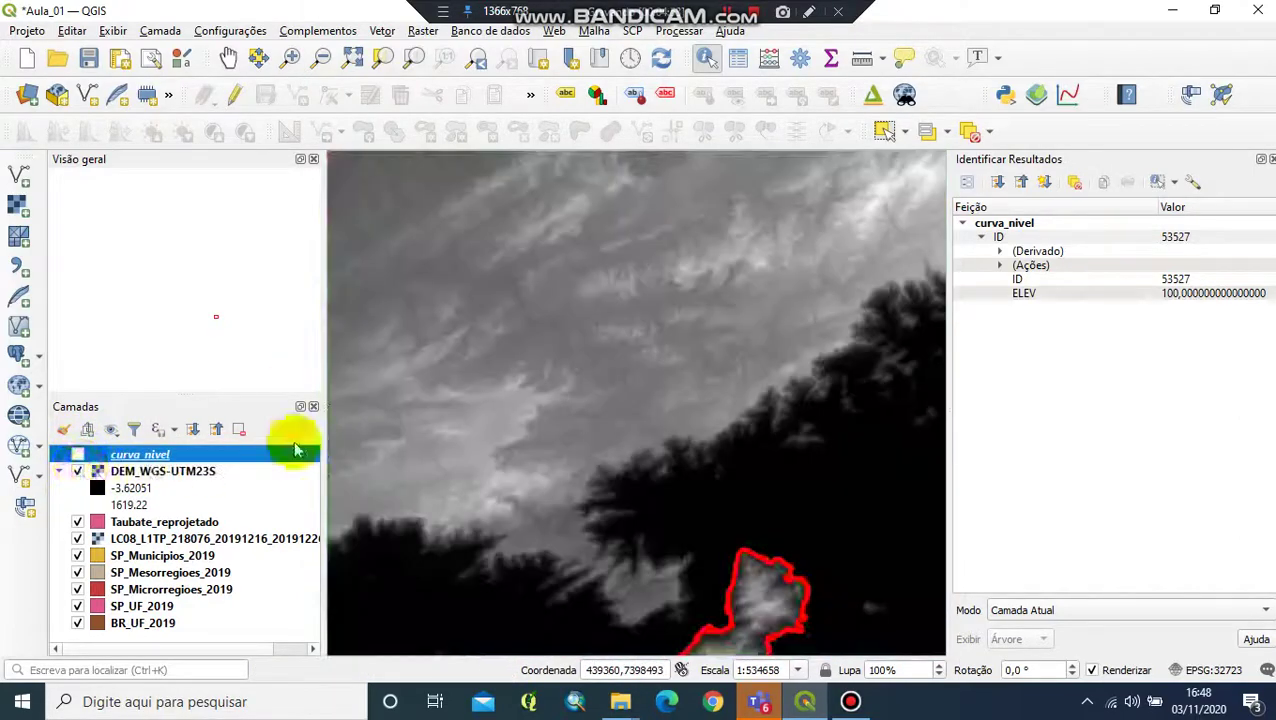
{"action": "scroll", "coordinate": [693, 325], "scroll_direction": "down", "scroll_amount": 2}
{"action": "scroll", "coordinate": [670, 380], "scroll_direction": "up", "scroll_amount": 1}
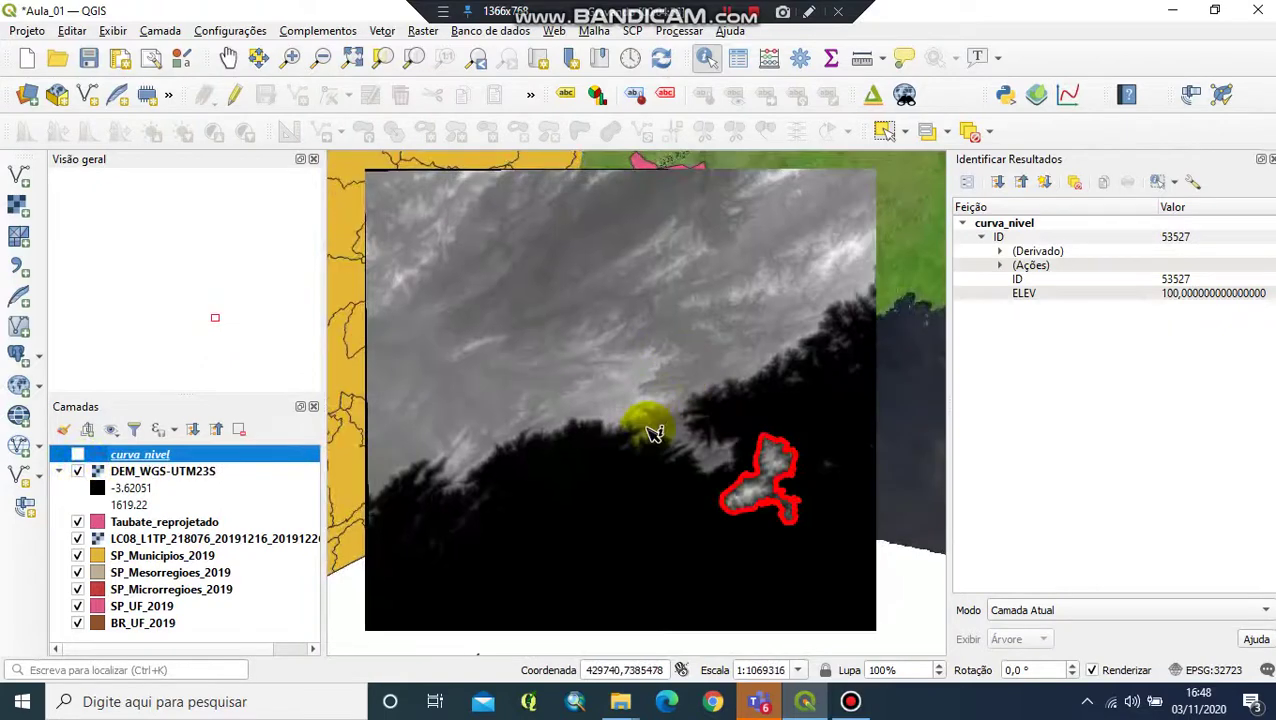
{"action": "left_click", "coordinate": [917, 597]}
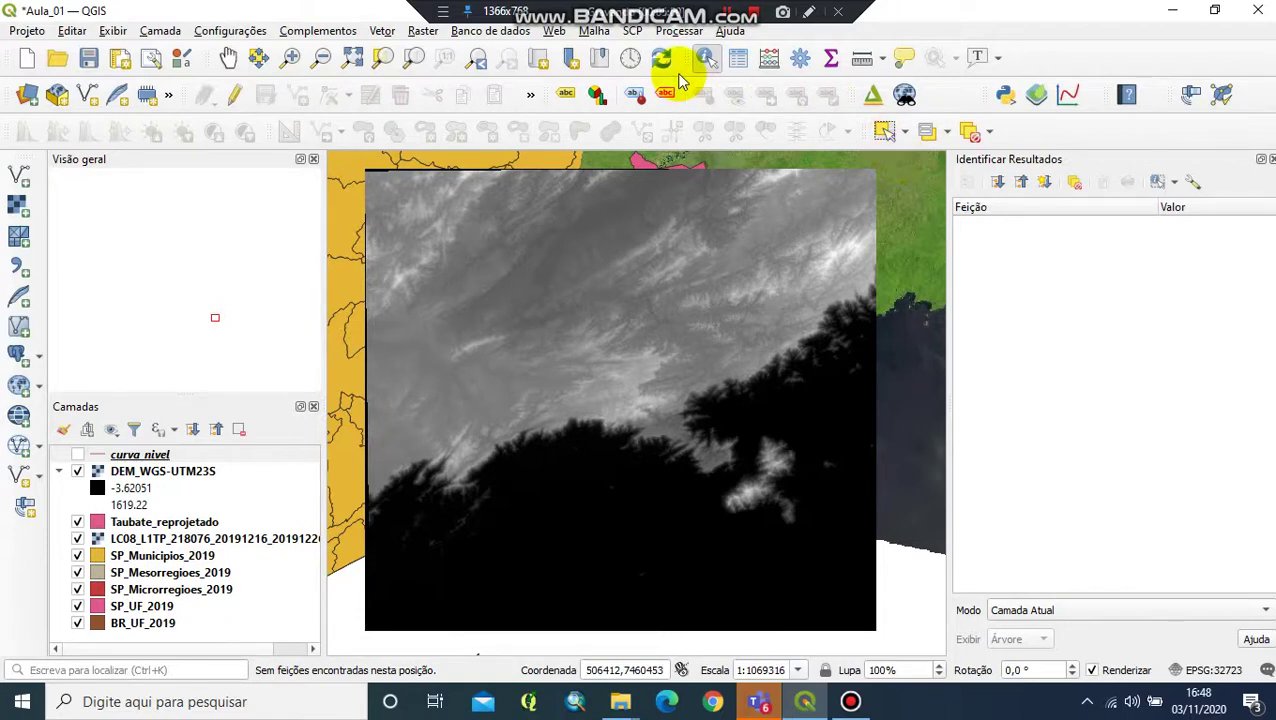
{"action": "left_click", "coordinate": [241, 65]}
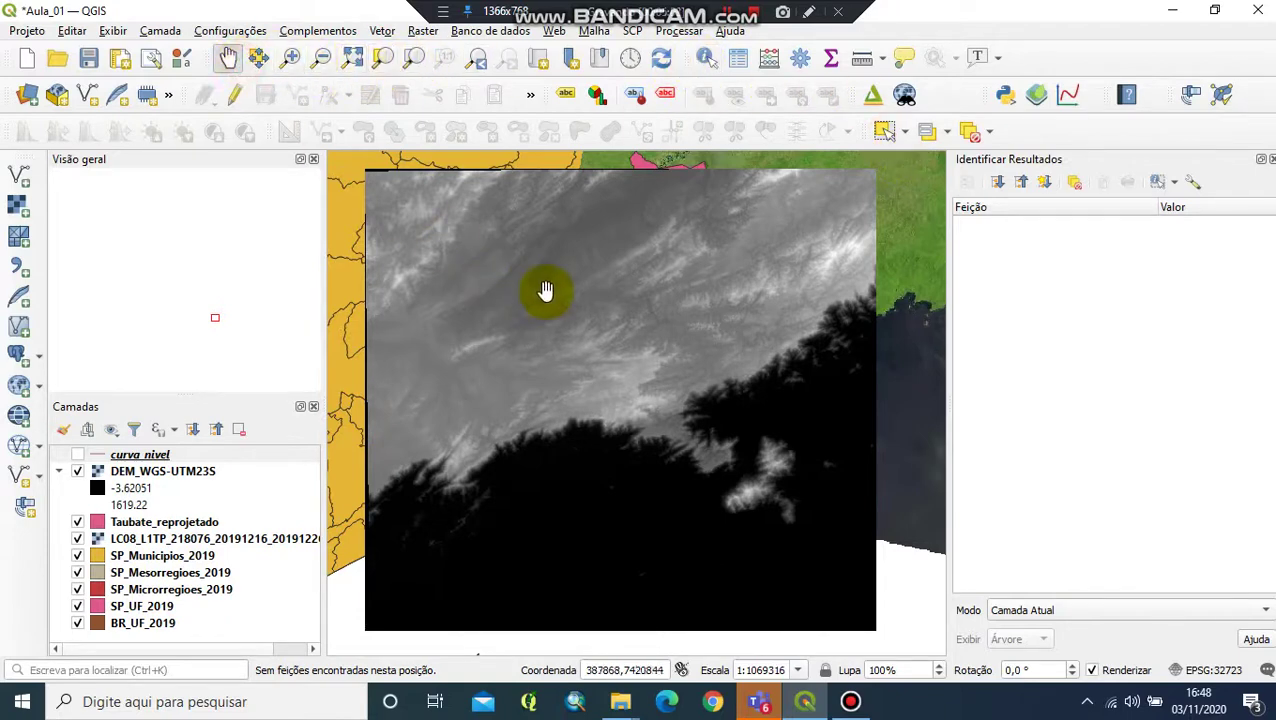
{"action": "left_click_drag", "start_coordinate": [532, 289], "coordinate": [508, 289]}
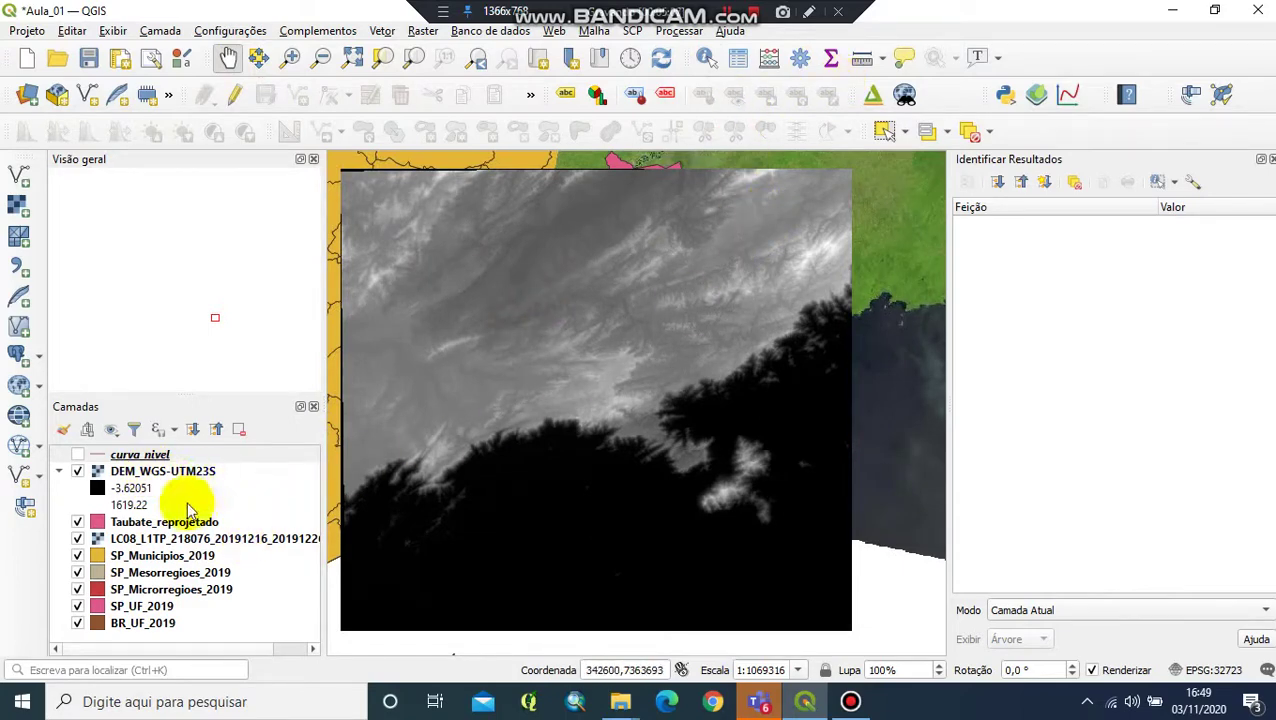
Set the symbology render type of the DEM_WGS-UTM23S layer to Banda simples falsa-cor.
{"action": "double_click", "coordinate": [168, 473]}
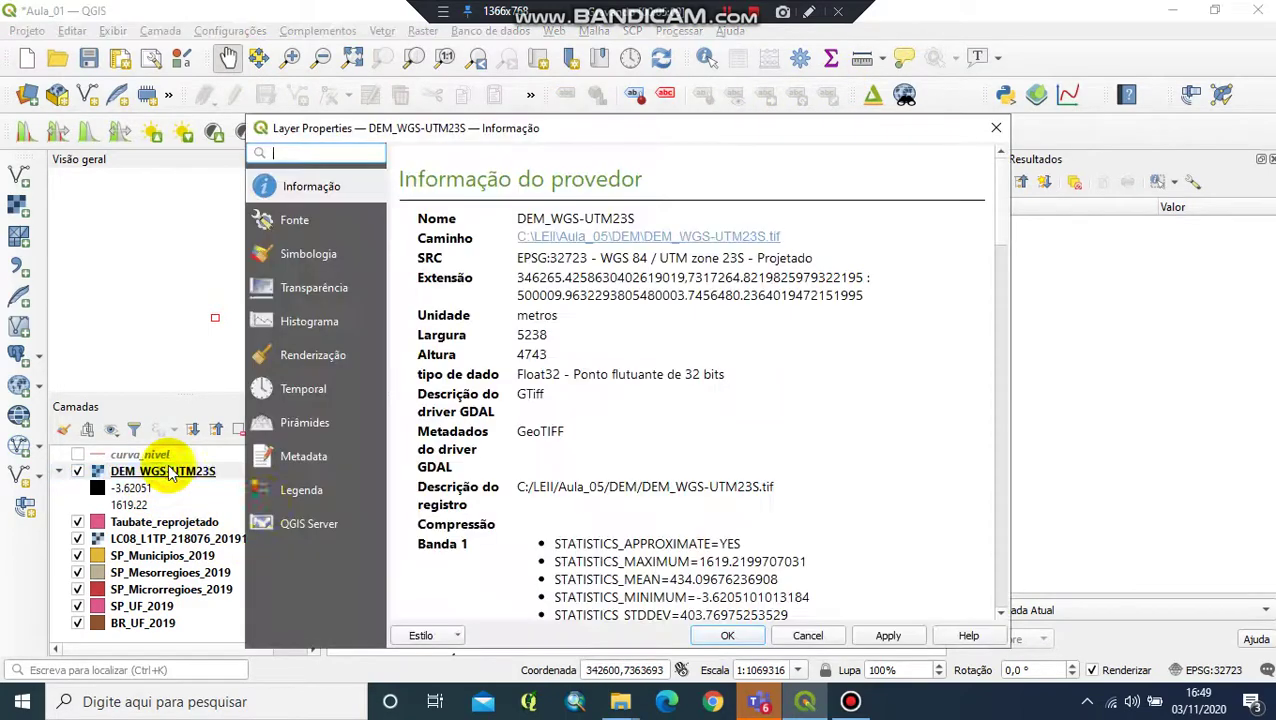
{"action": "left_click", "coordinate": [334, 292]}
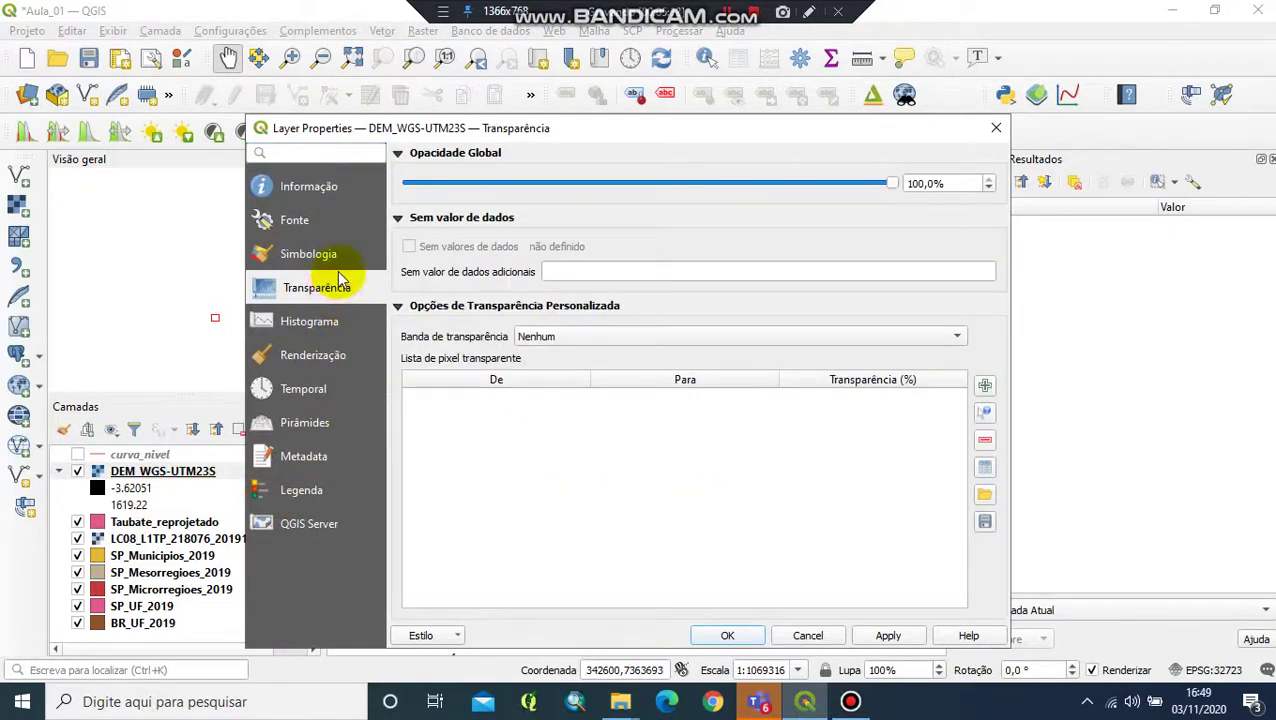
{"action": "left_click", "coordinate": [328, 254]}
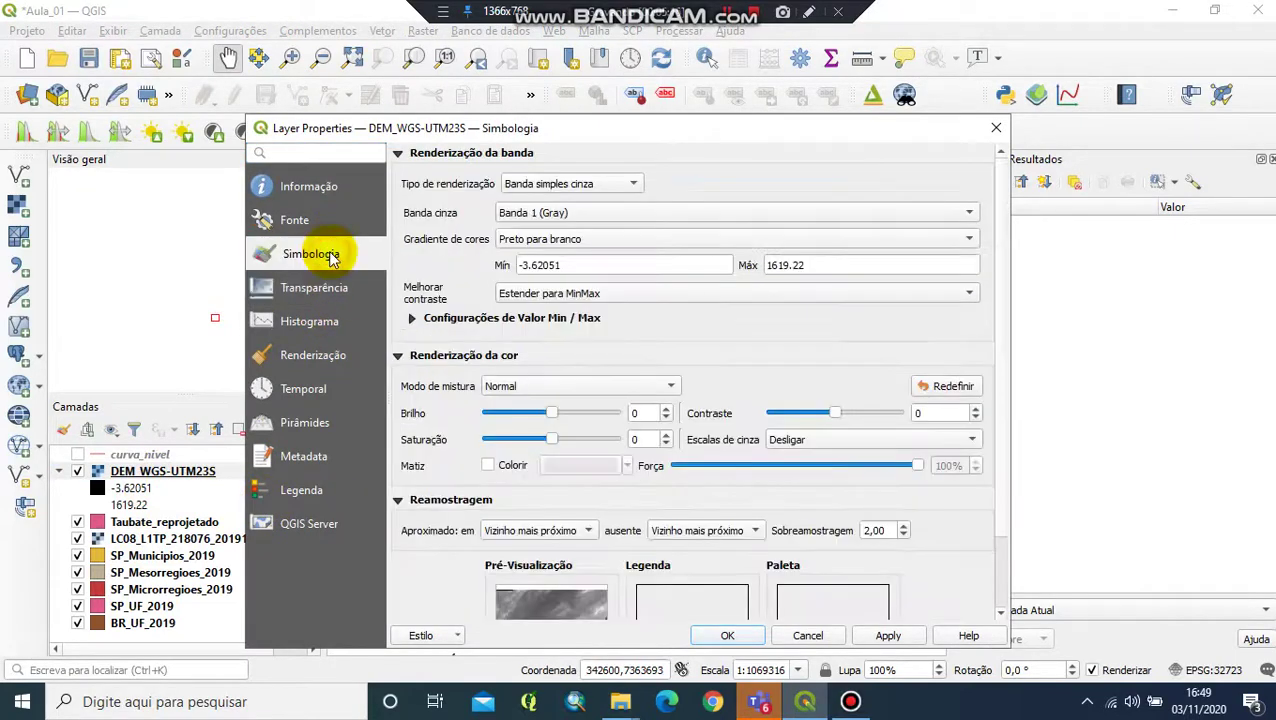
{"action": "left_click", "coordinate": [630, 184]}
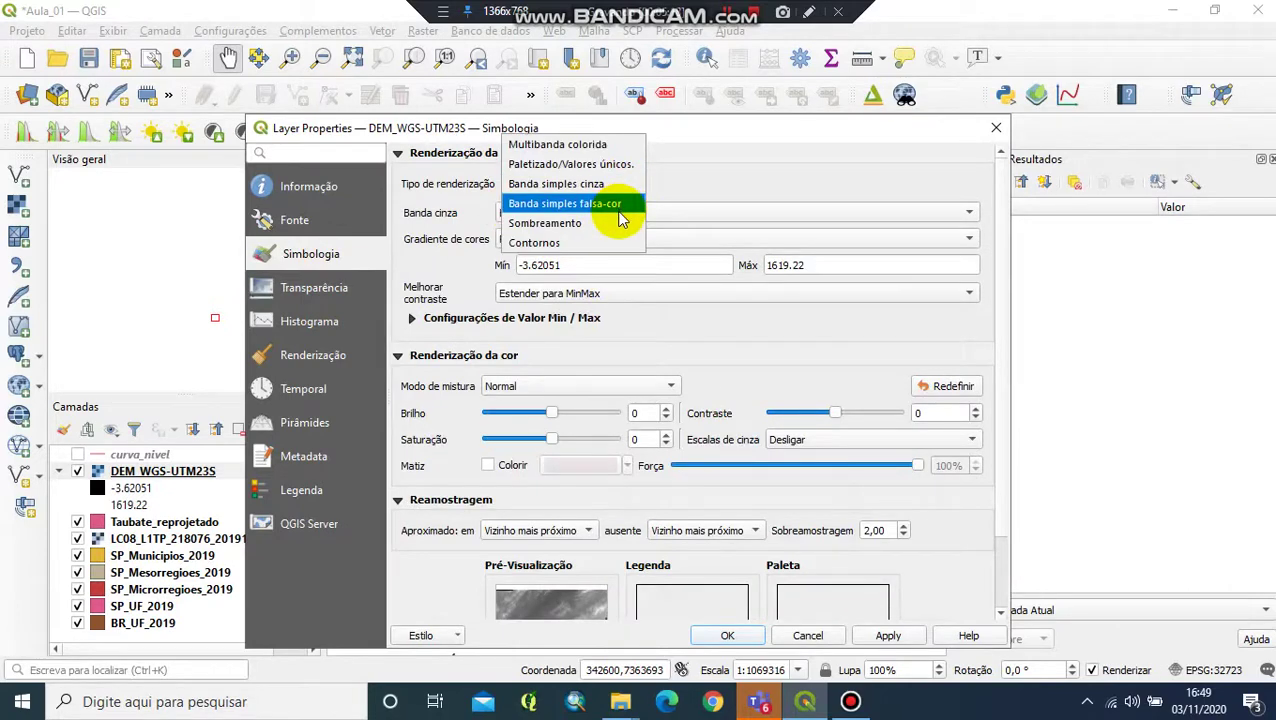
{"action": "left_click", "coordinate": [620, 204]}
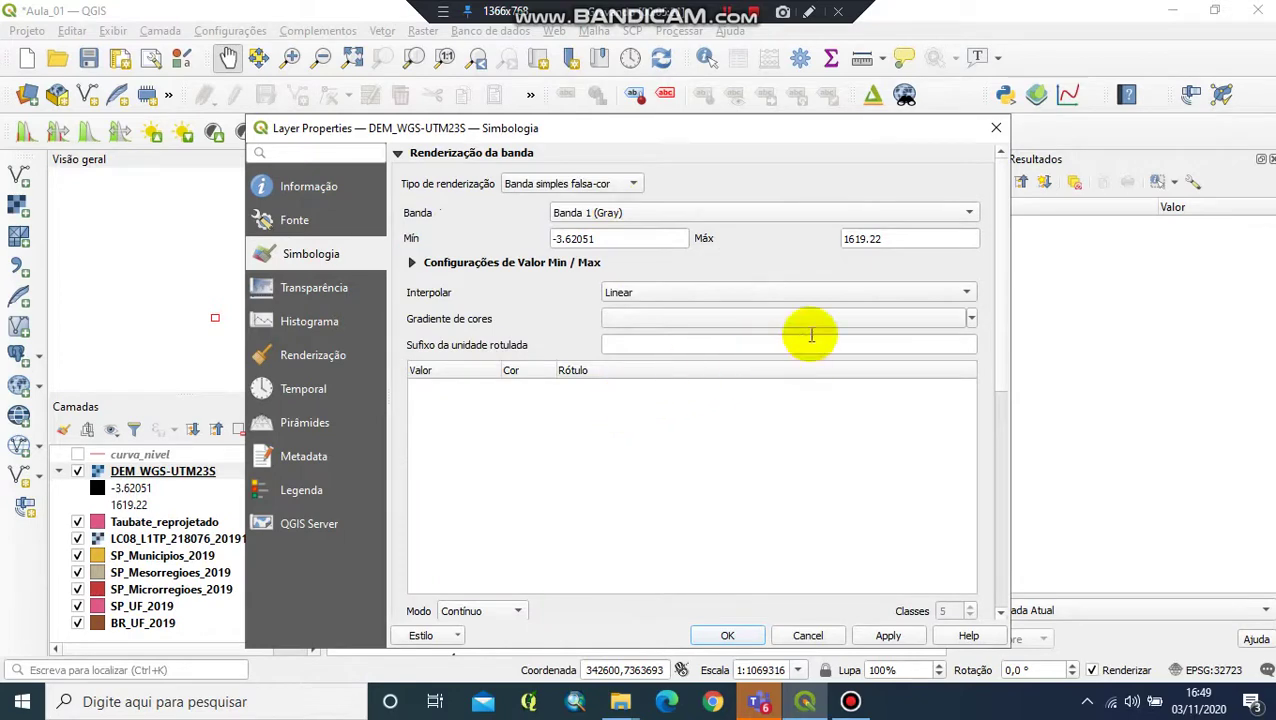
Start a new color gradient of type Catalogo:cpt-city for the DEM_WGS-UTM23S layer.
{"action": "left_click", "coordinate": [969, 318]}
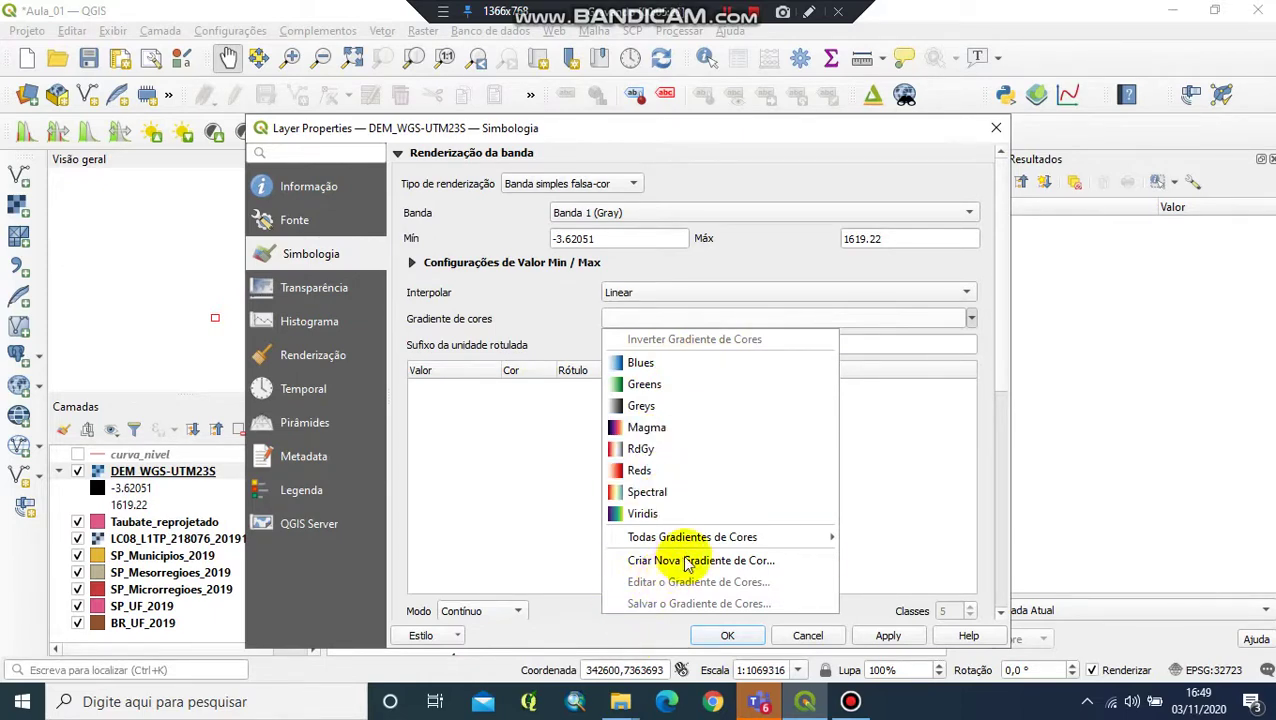
{"action": "left_click", "coordinate": [779, 562]}
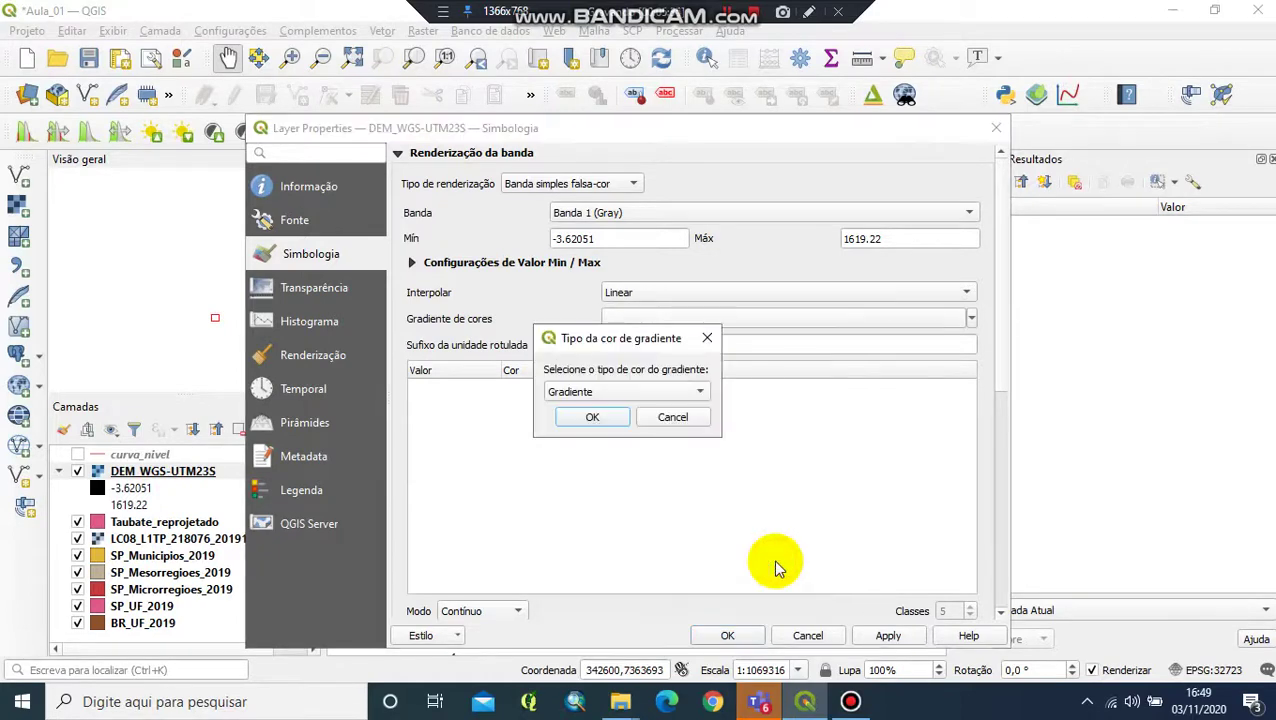
{"action": "left_click", "coordinate": [697, 391]}
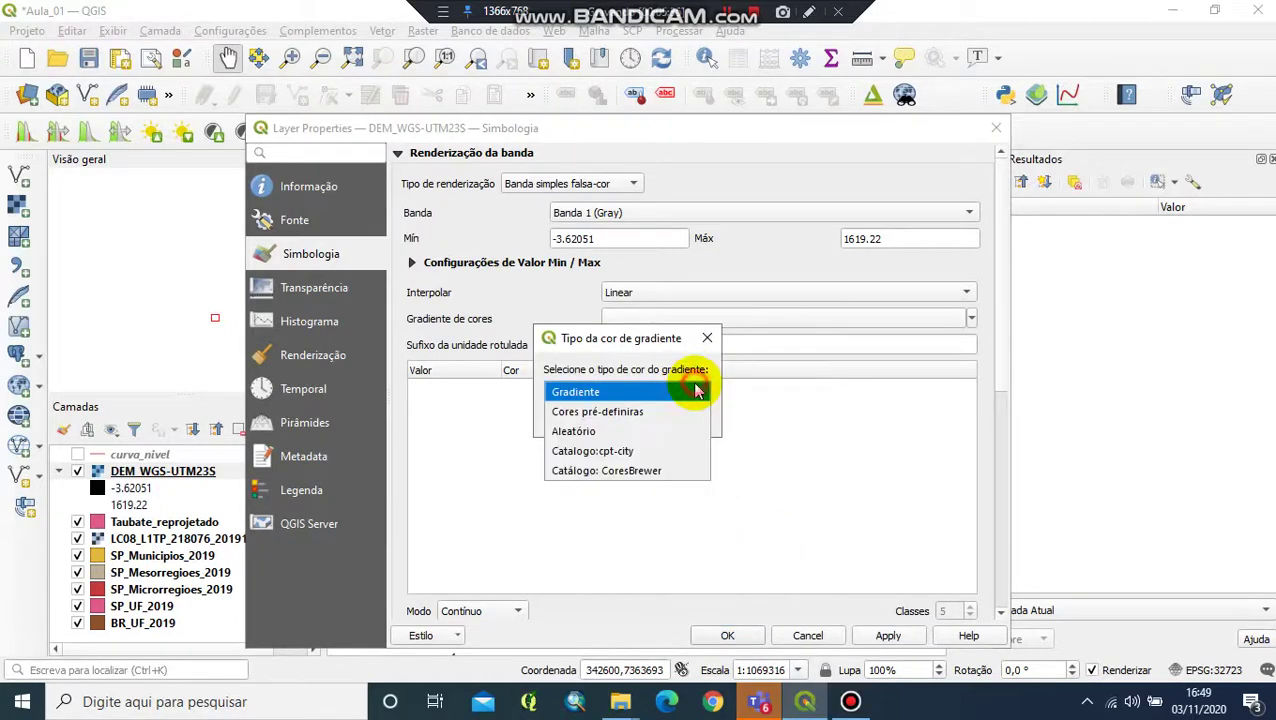
{"action": "left_click", "coordinate": [645, 452]}
{"action": "left_click", "coordinate": [593, 417]}
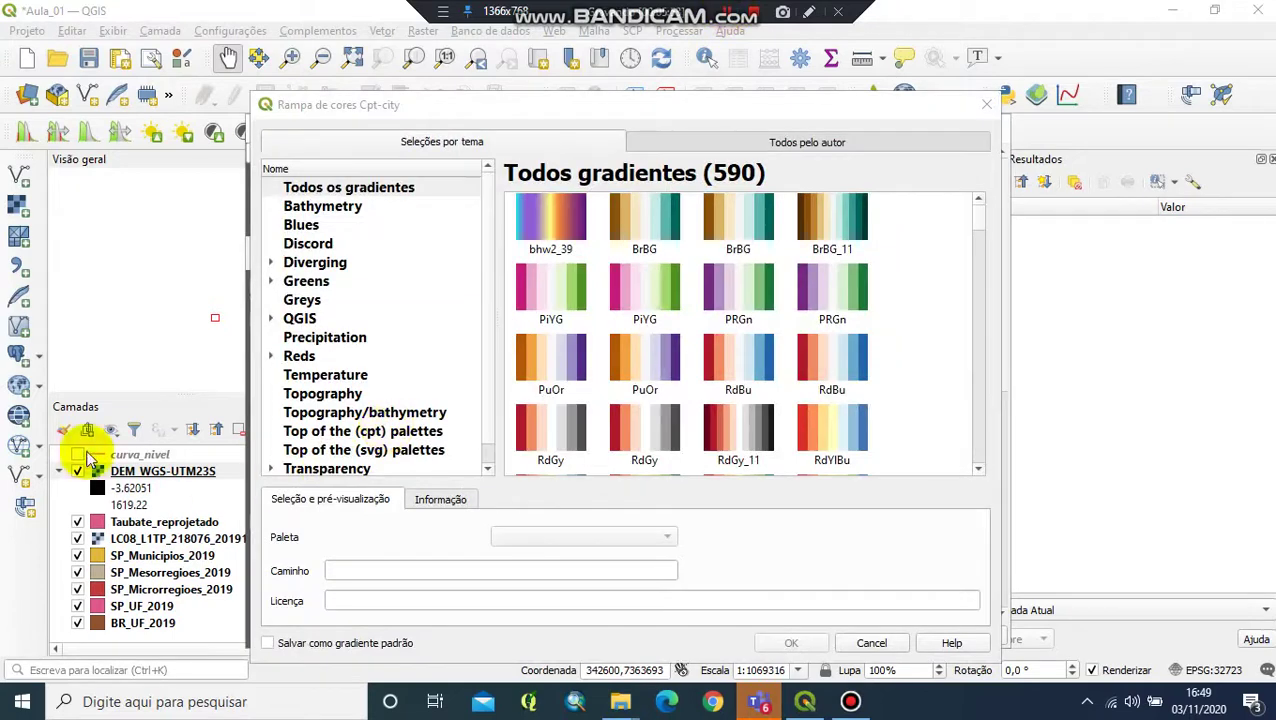
Compare the elevation and wiki-knutux palettes in the Topography theme and apply elevation as the layer's color gradient.
{"action": "left_click", "coordinate": [336, 398]}
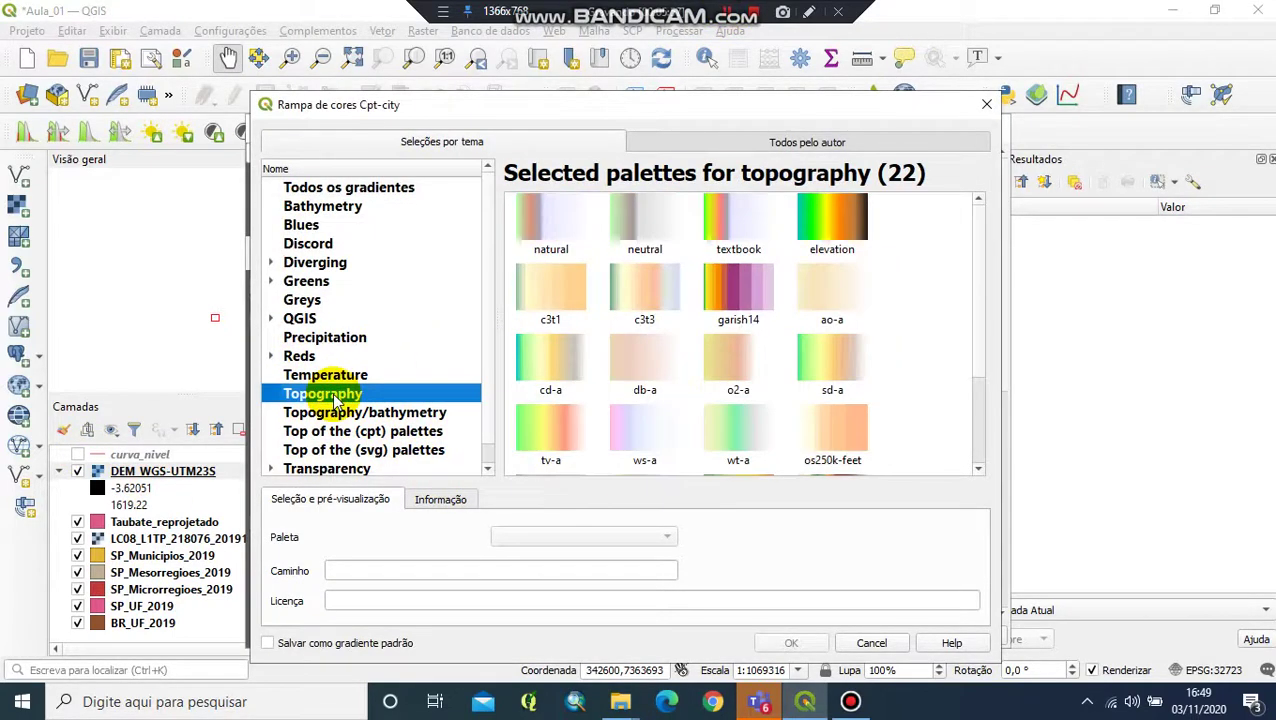
{"action": "left_click", "coordinate": [851, 230]}
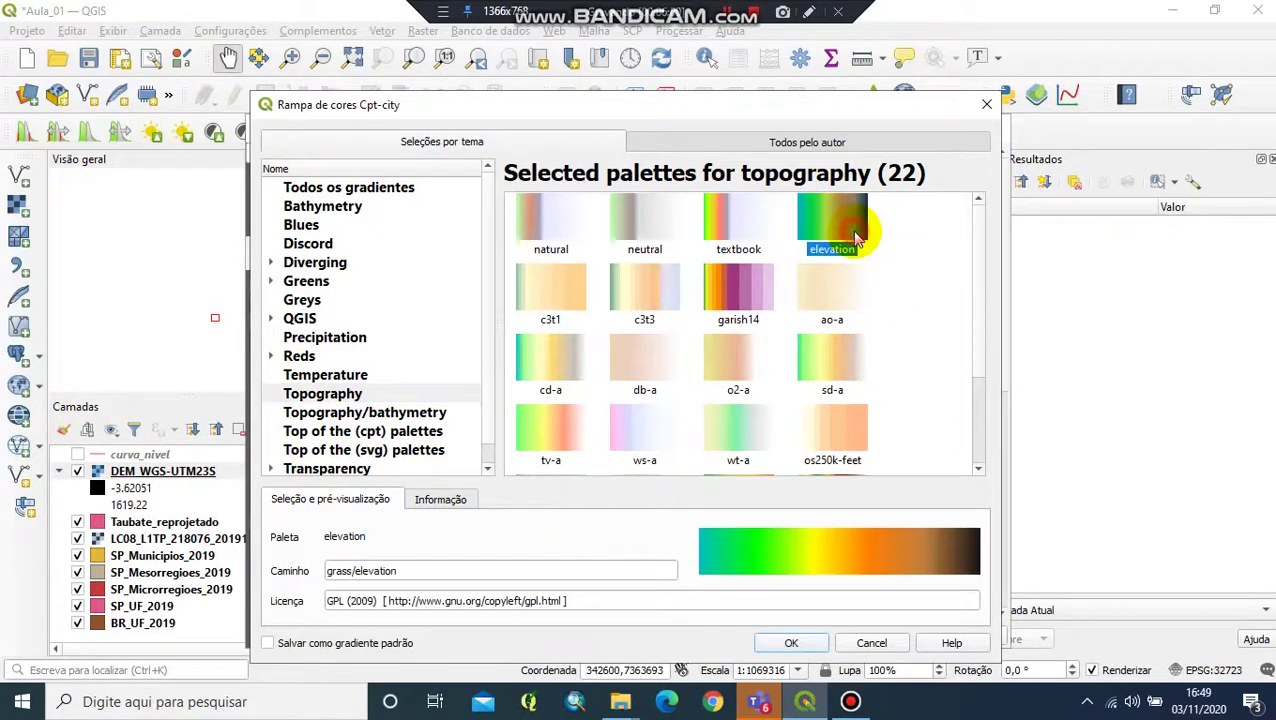
{"action": "left_click_drag", "start_coordinate": [985, 305], "coordinate": [993, 397]}
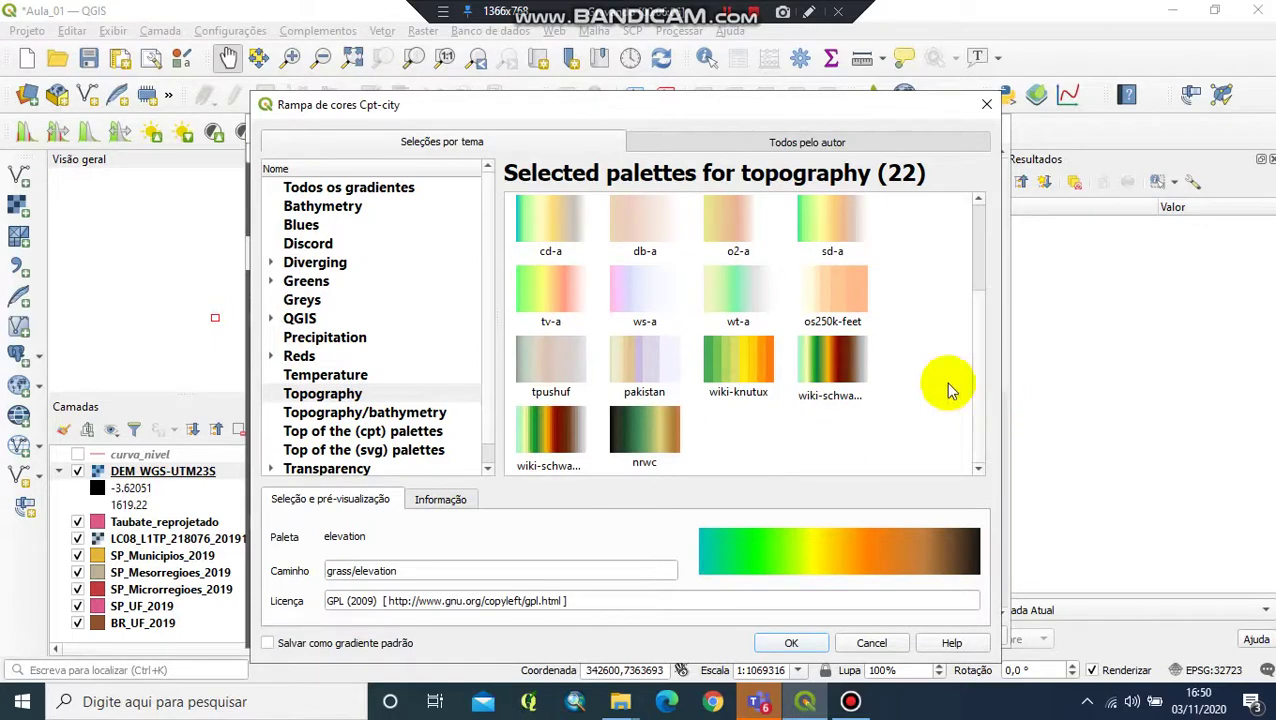
{"action": "left_click", "coordinate": [736, 369]}
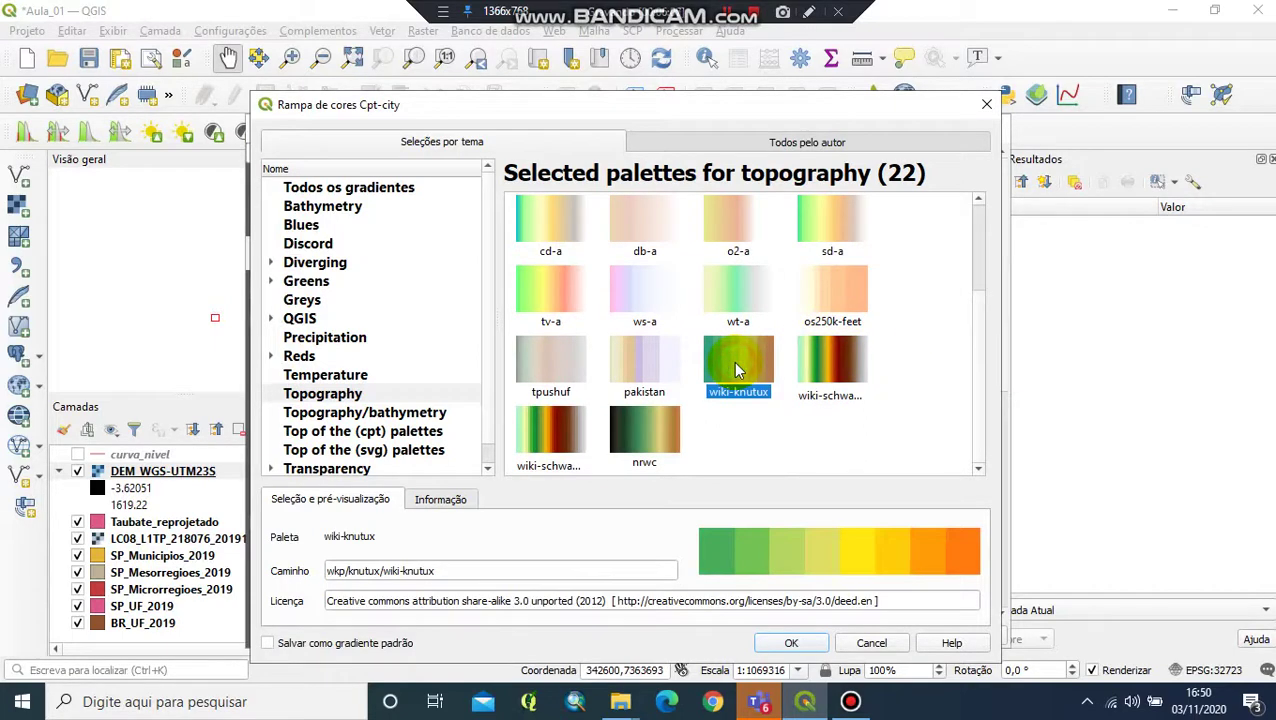
{"action": "left_click_drag", "start_coordinate": [974, 330], "coordinate": [980, 232]}
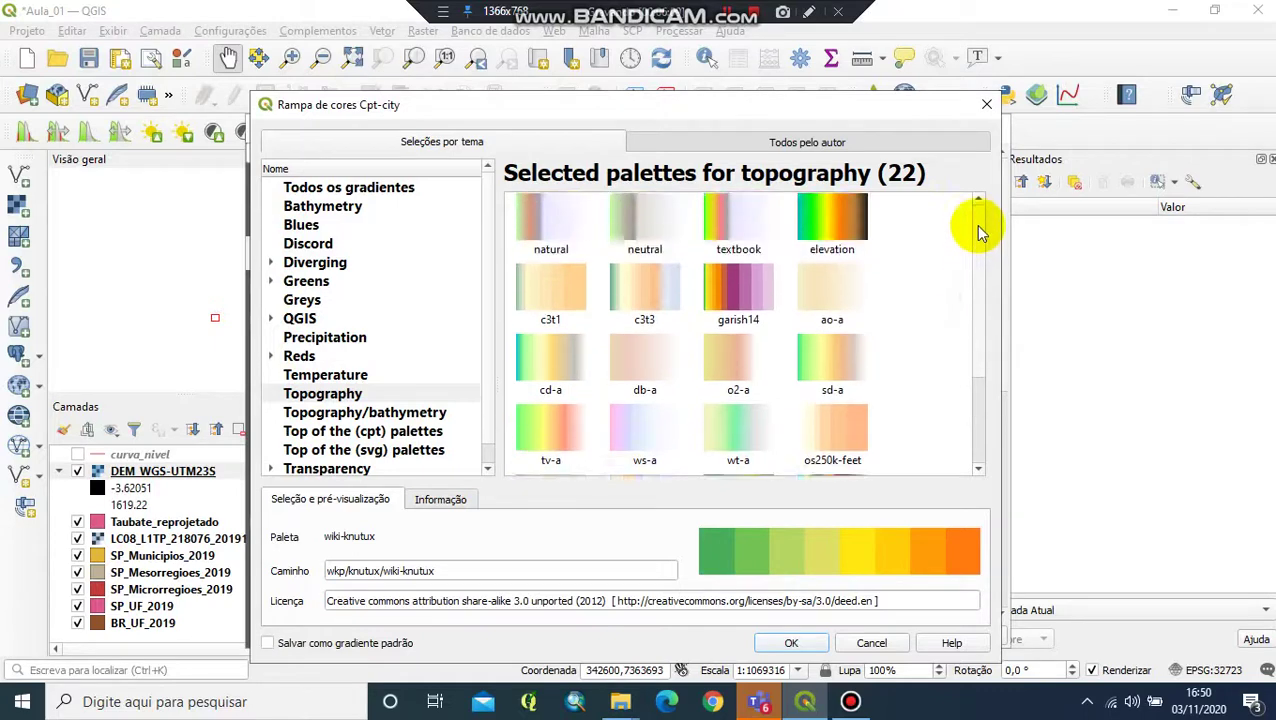
{"action": "left_click", "coordinate": [832, 228]}
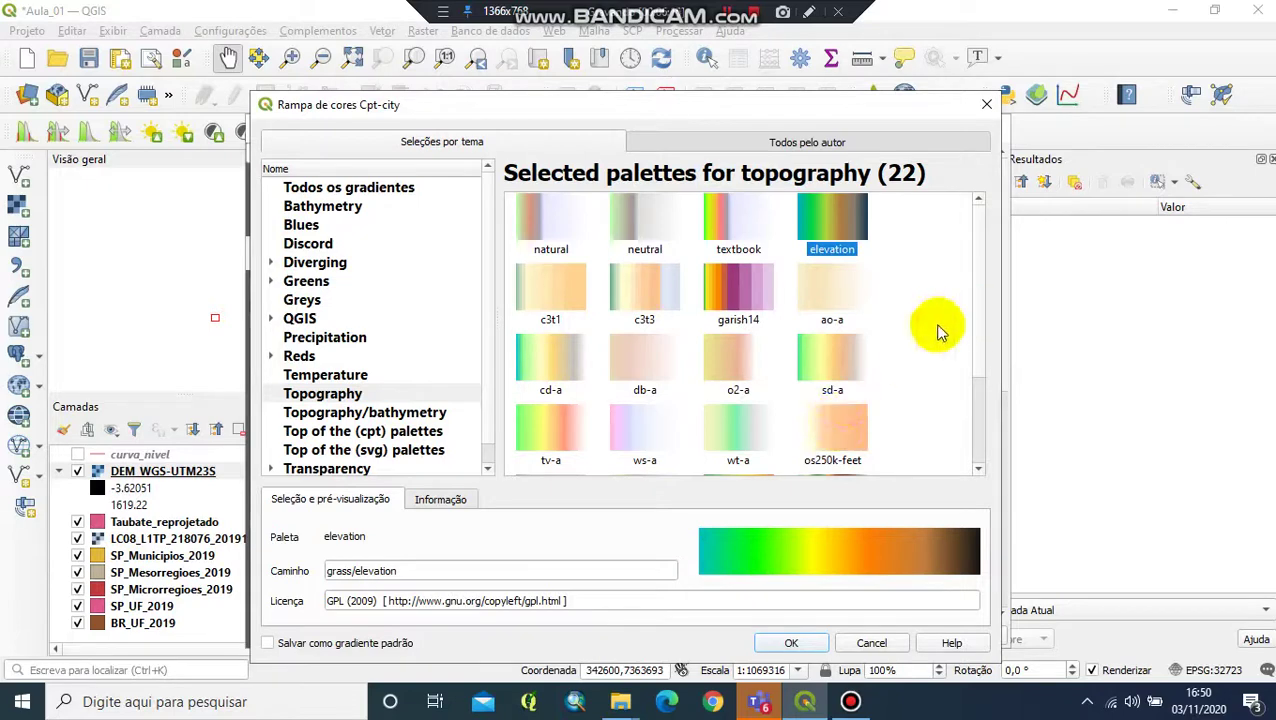
{"action": "left_click", "coordinate": [980, 336]}
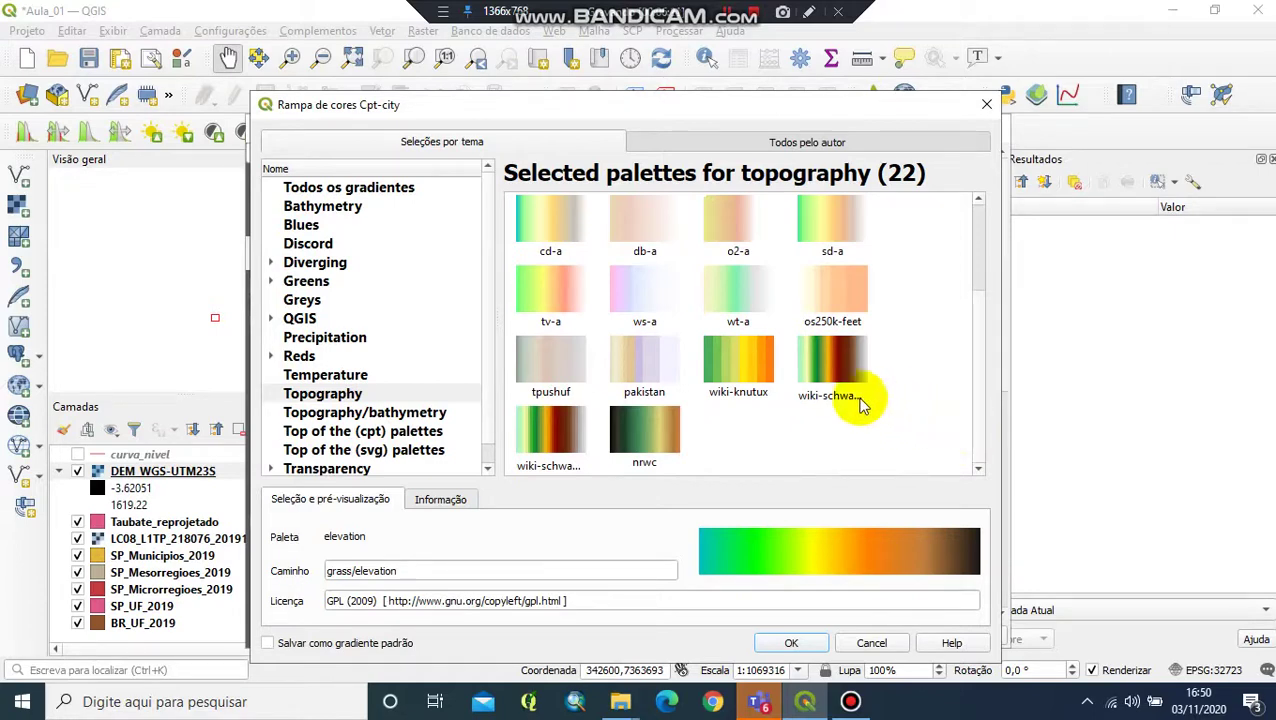
{"action": "left_click", "coordinate": [736, 372]}
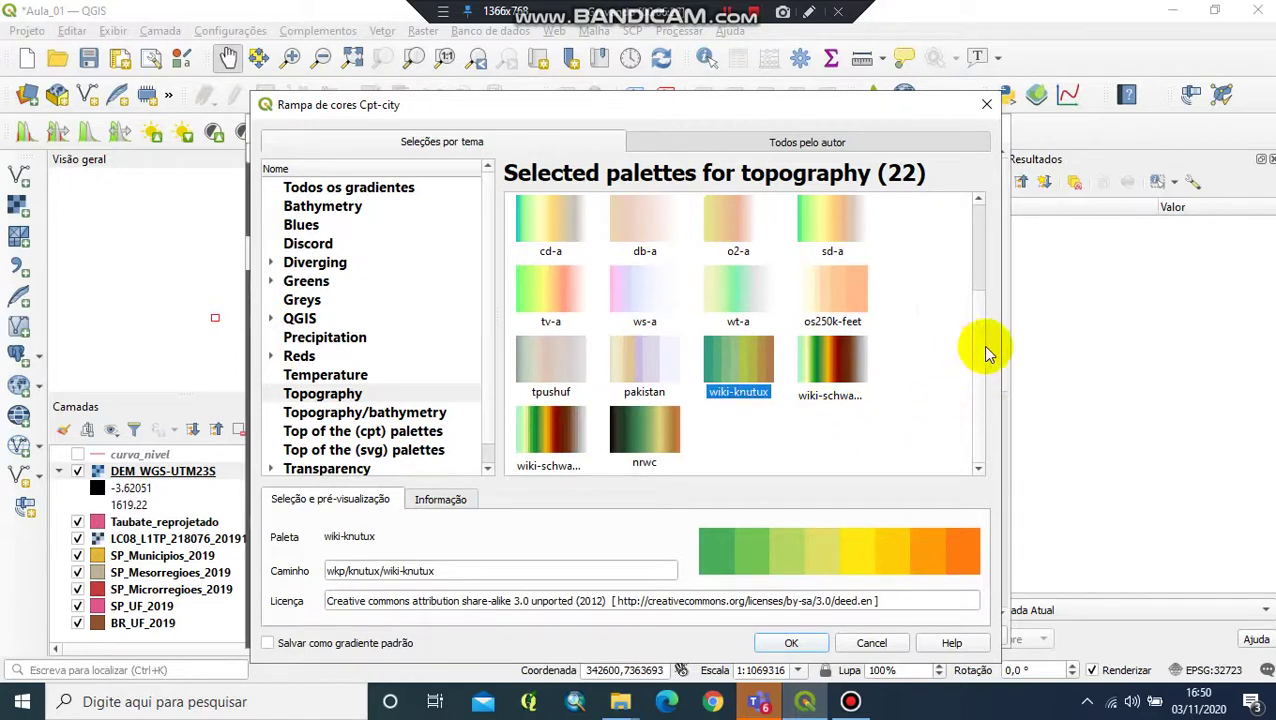
{"action": "left_click_drag", "start_coordinate": [983, 358], "coordinate": [983, 276]}
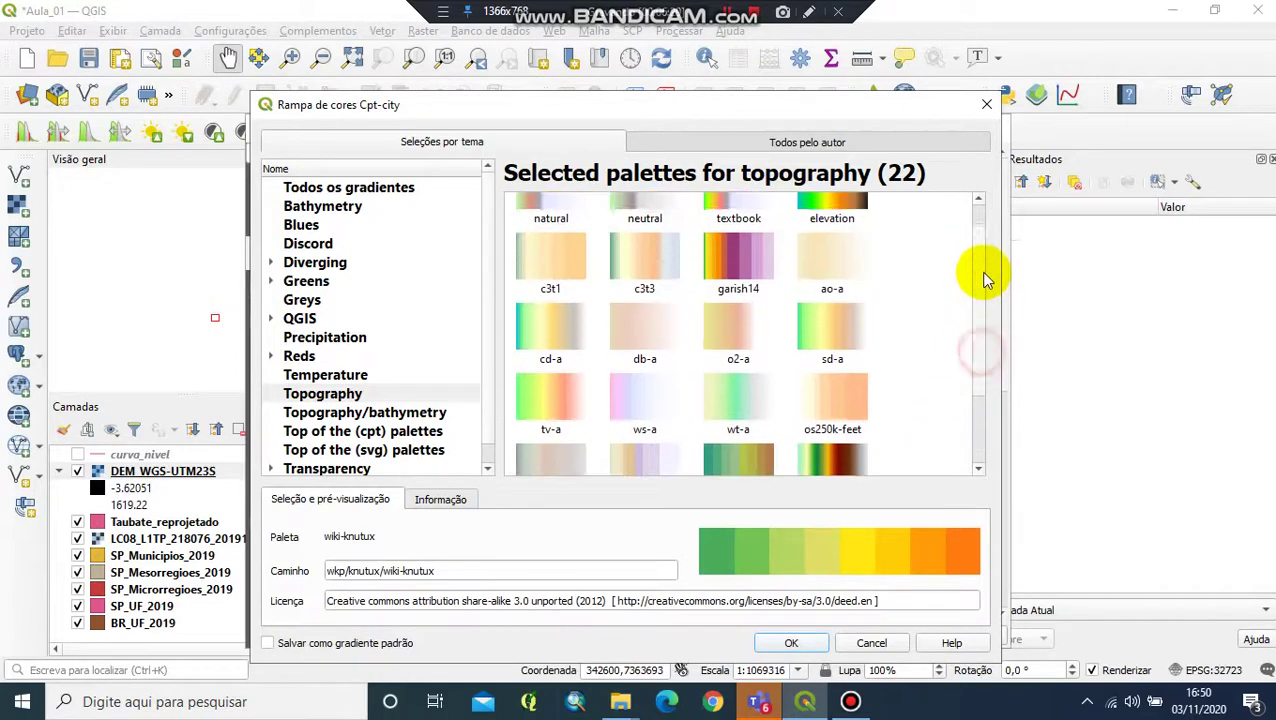
{"action": "left_click", "coordinate": [838, 213]}
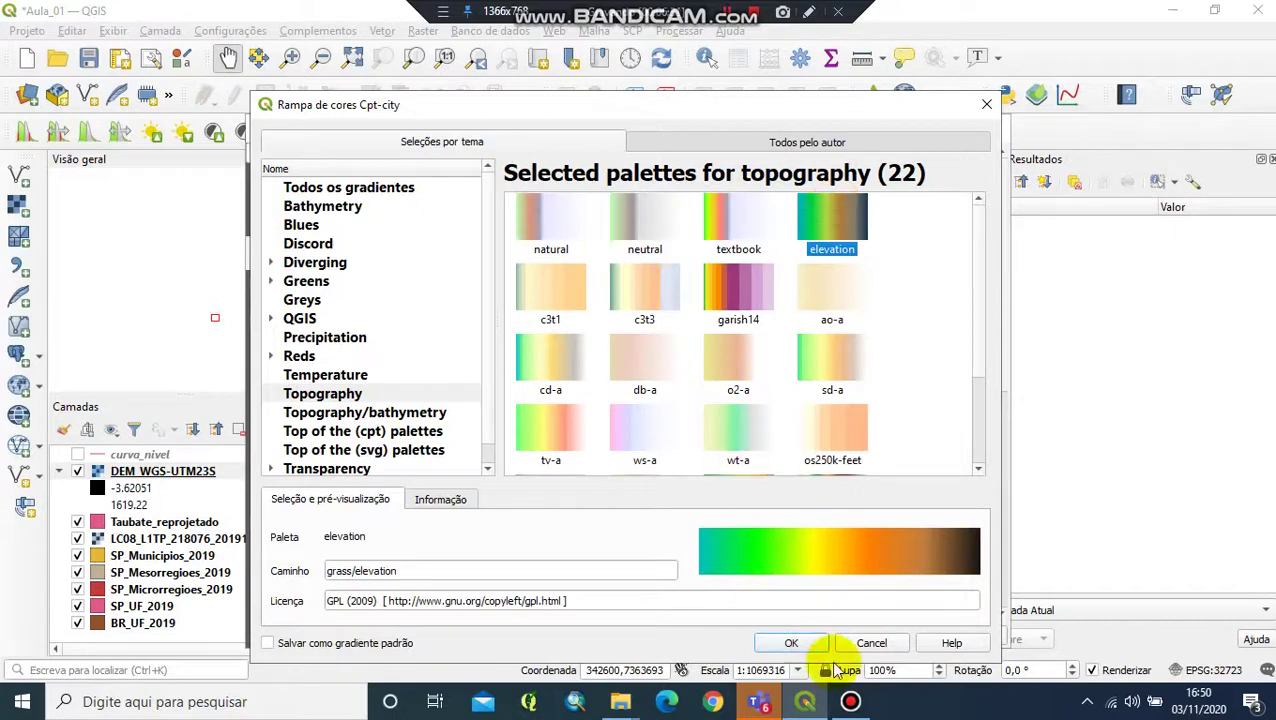
{"action": "left_click", "coordinate": [790, 645]}
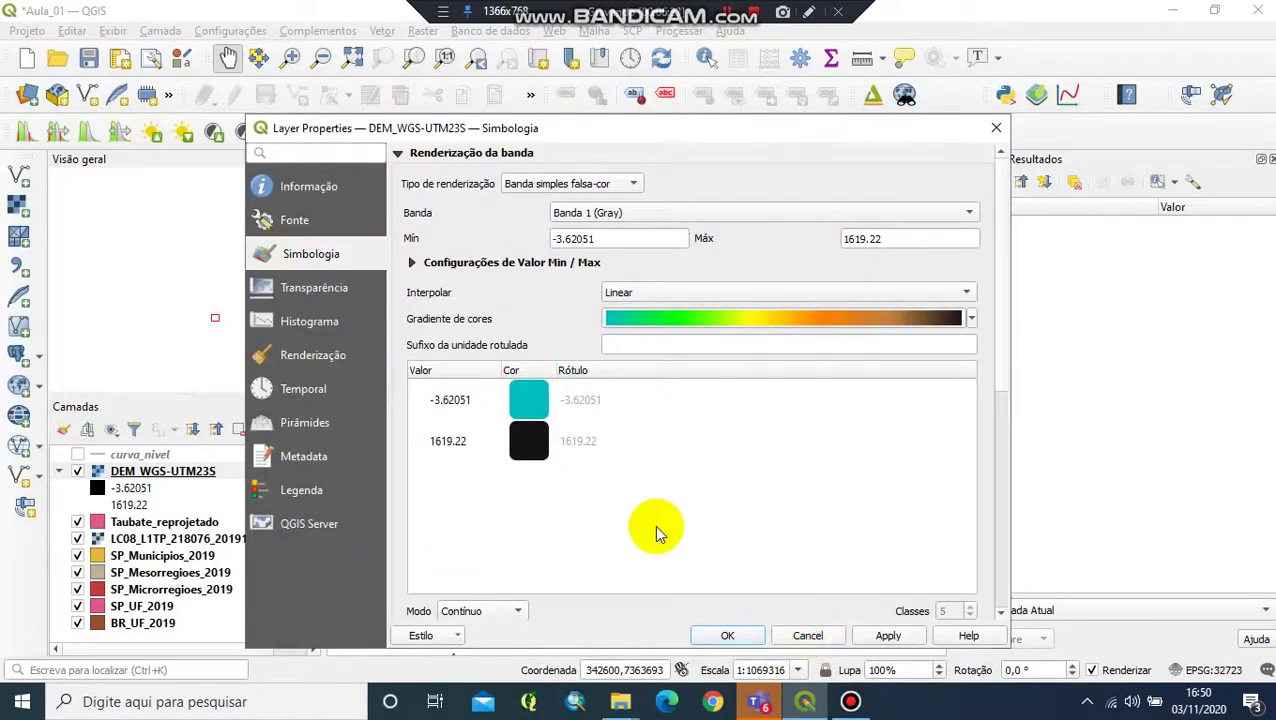
Classify the gradient in Intervalo igual mode with 8 classes and review the class values.
{"action": "left_click_drag", "start_coordinate": [662, 128], "coordinate": [664, 66]}
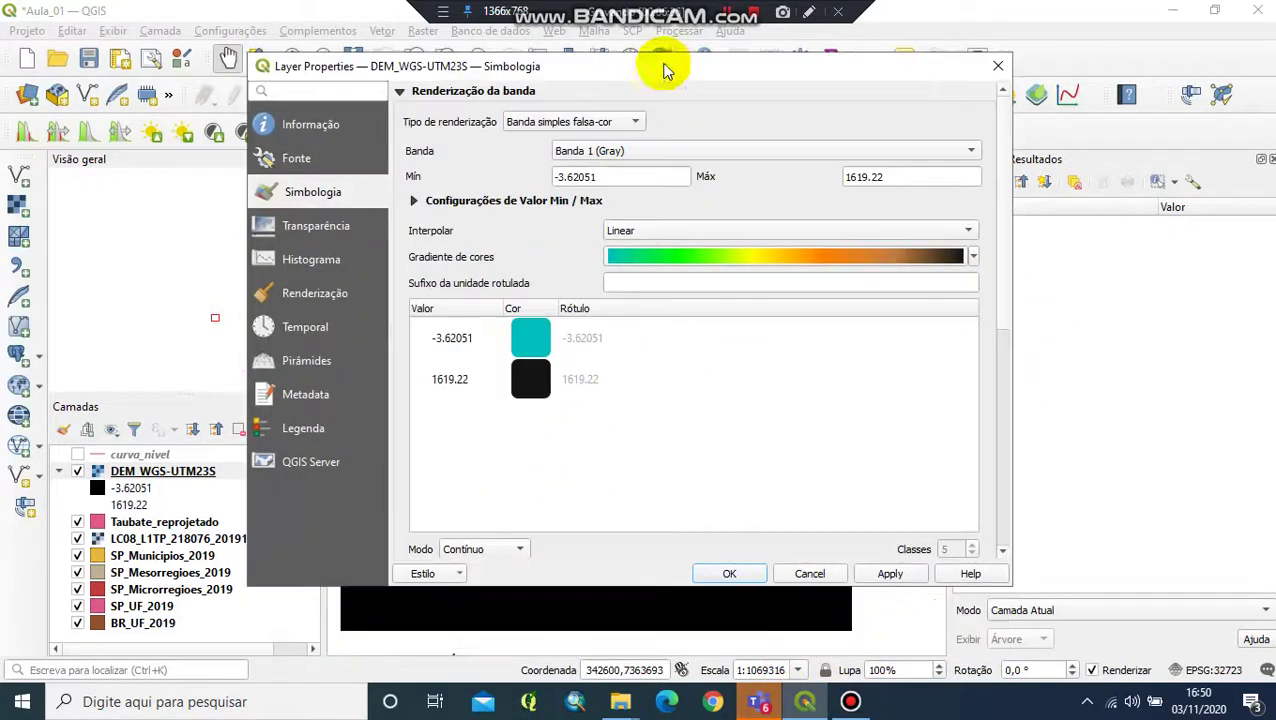
{"action": "left_click_drag", "start_coordinate": [1004, 293], "coordinate": [1003, 365]}
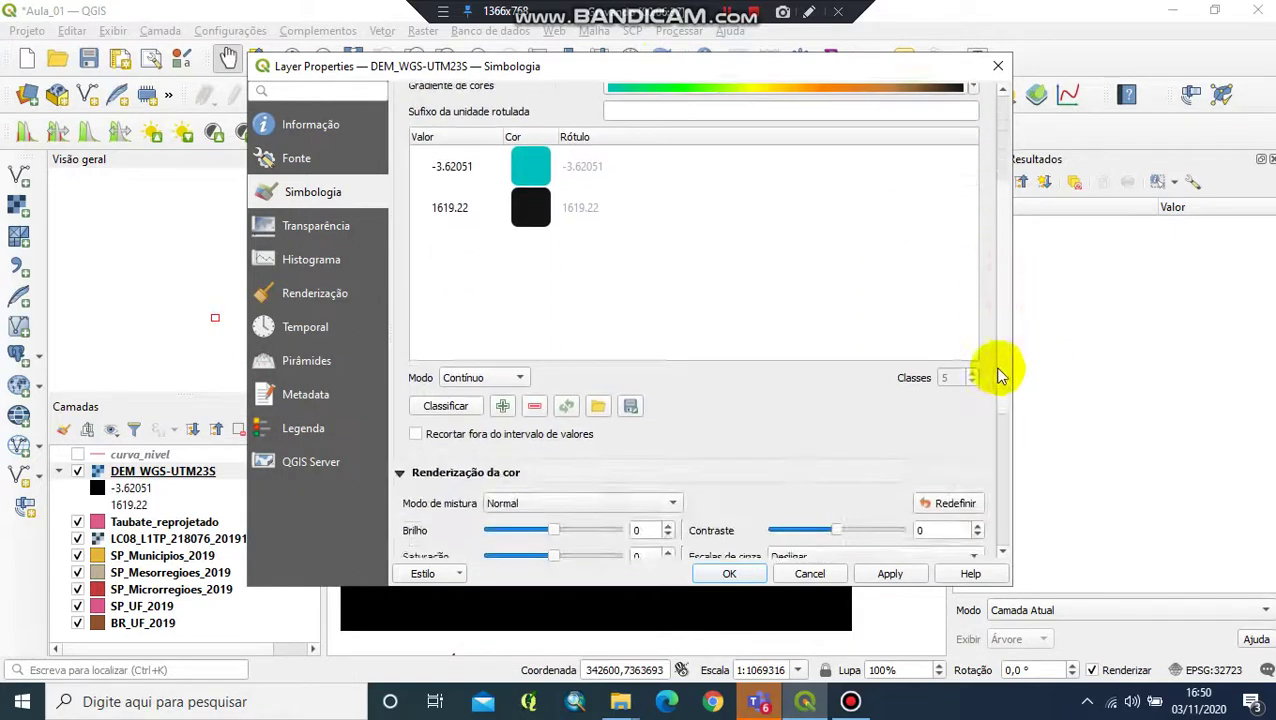
{"action": "left_click", "coordinate": [518, 373]}
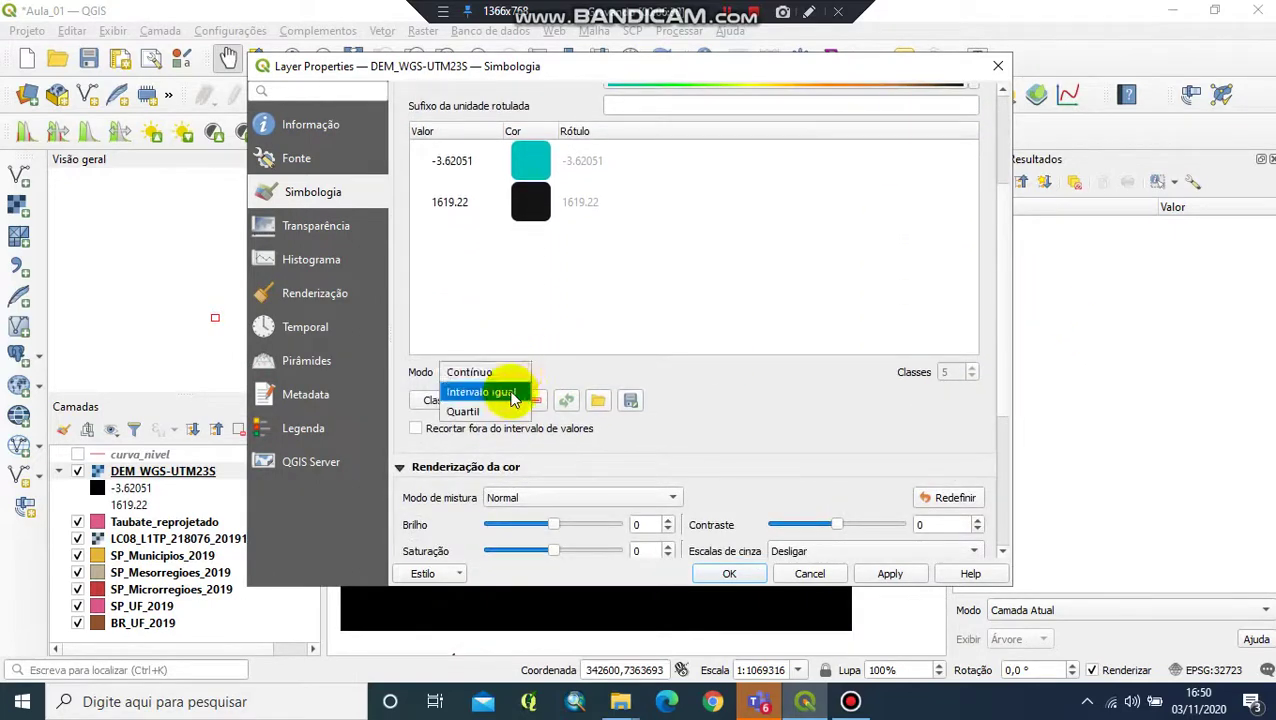
{"action": "left_click", "coordinate": [513, 393]}
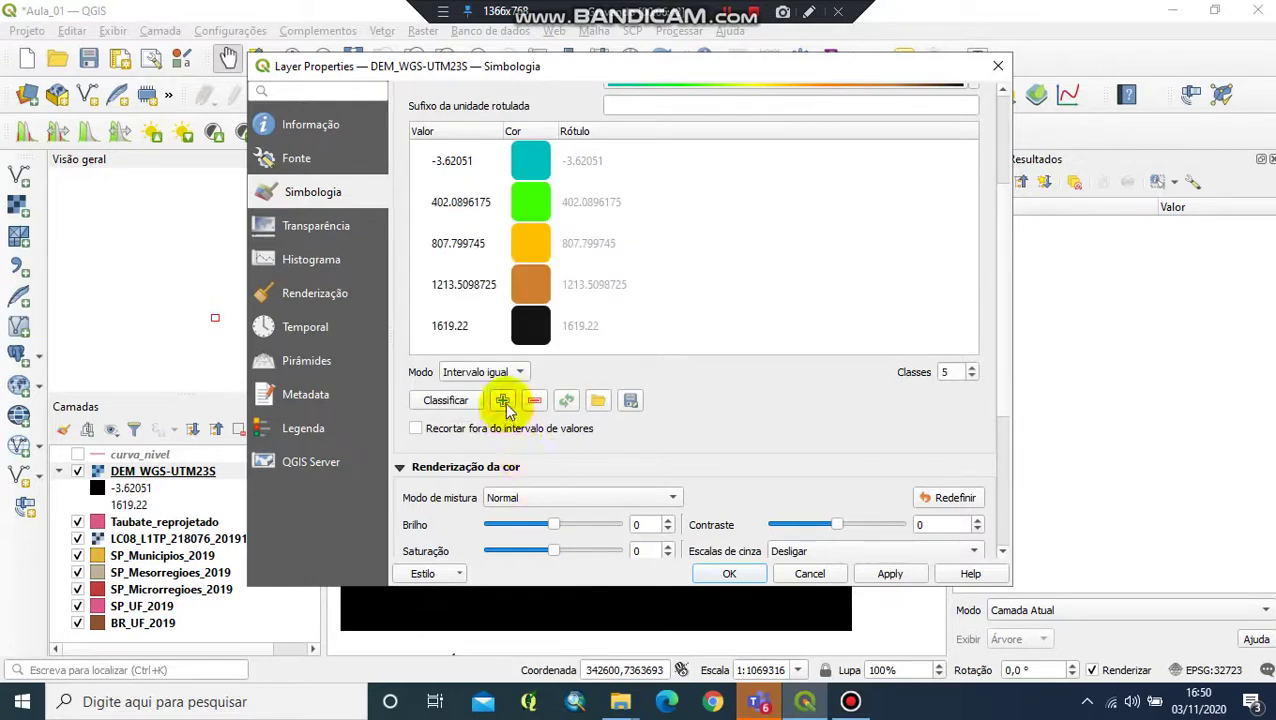
{"action": "left_click", "coordinate": [972, 367]}
{"action": "left_click", "coordinate": [972, 367]}
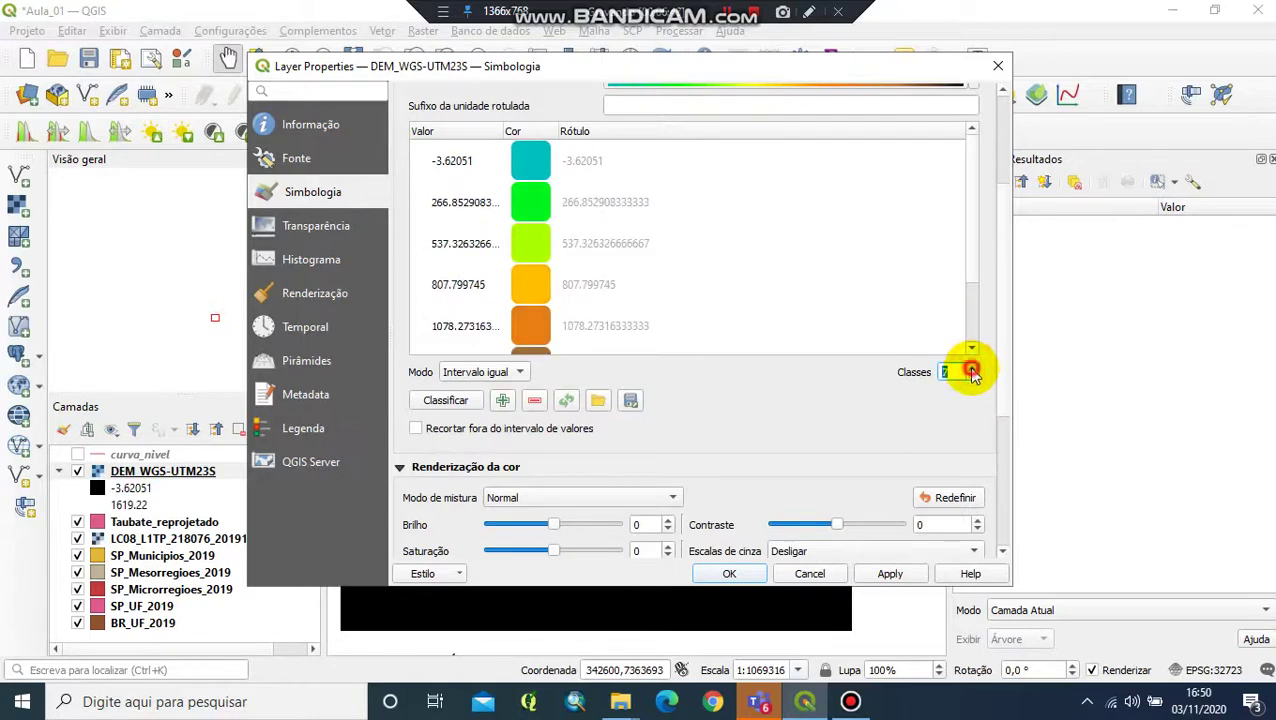
{"action": "left_click", "coordinate": [972, 367]}
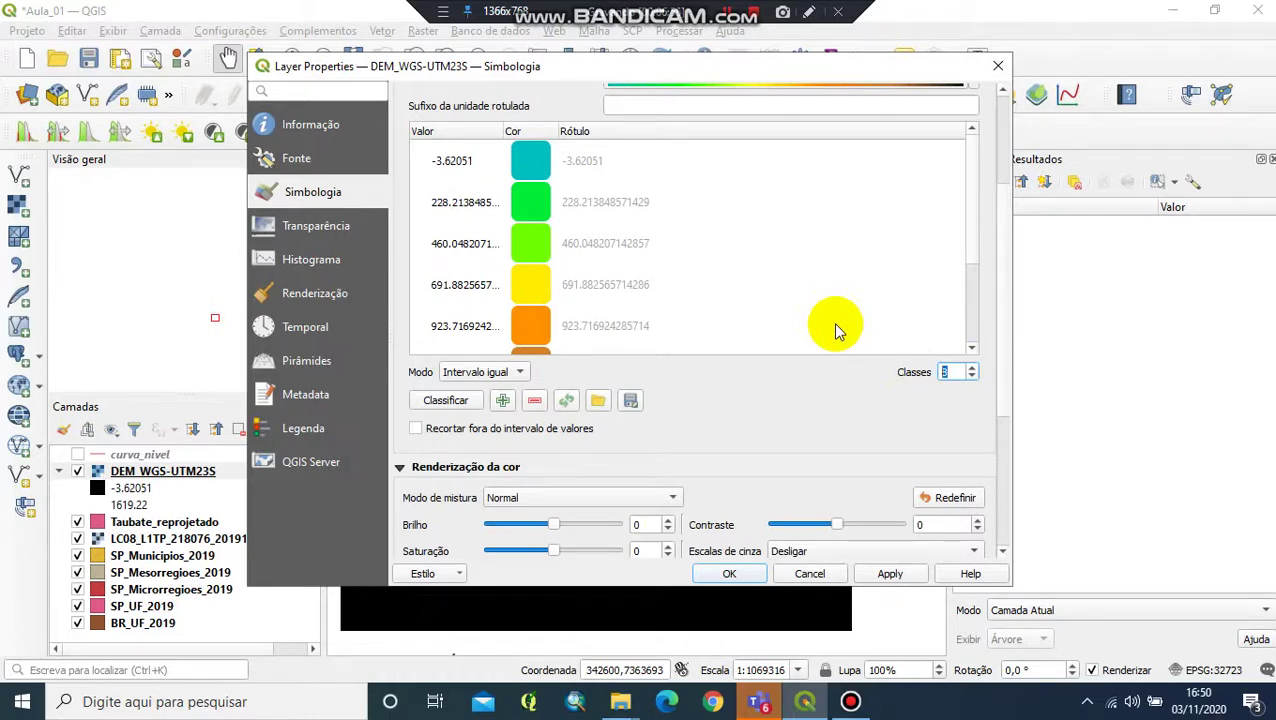
{"action": "scroll", "coordinate": [838, 330], "scroll_direction": "down", "scroll_amount": 2}
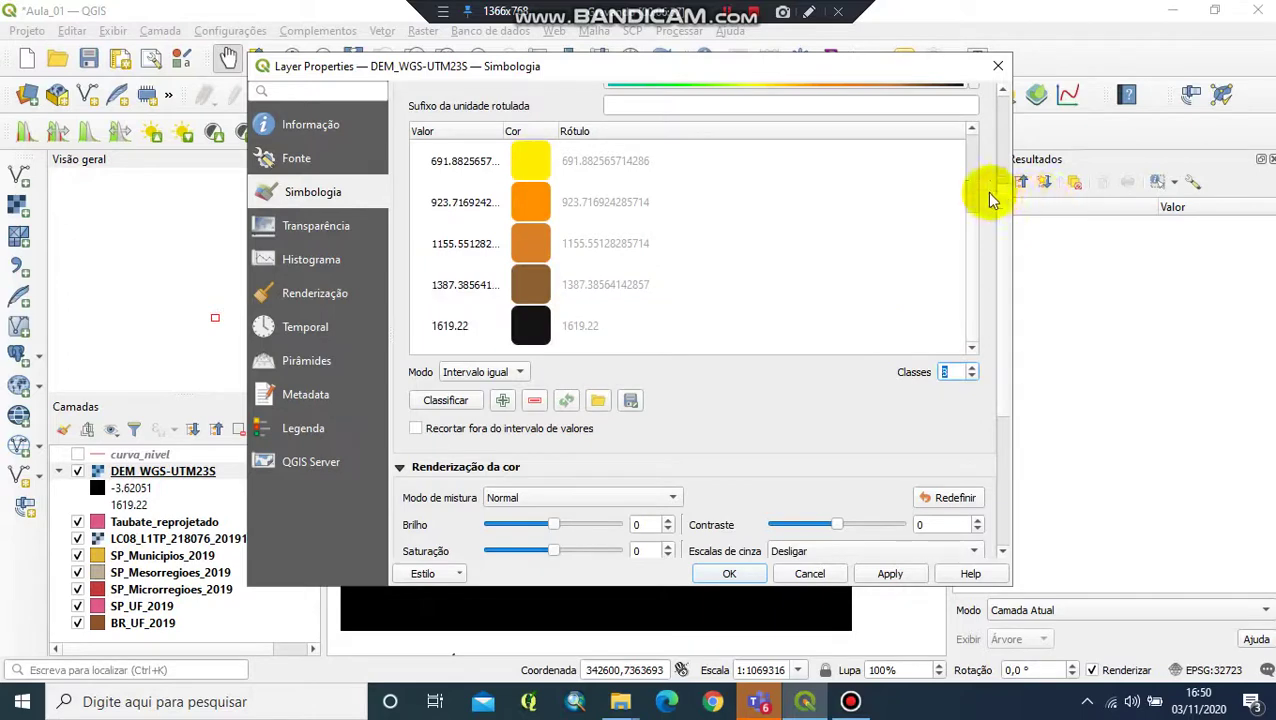
{"action": "left_click_drag", "start_coordinate": [975, 263], "coordinate": [968, 162]}
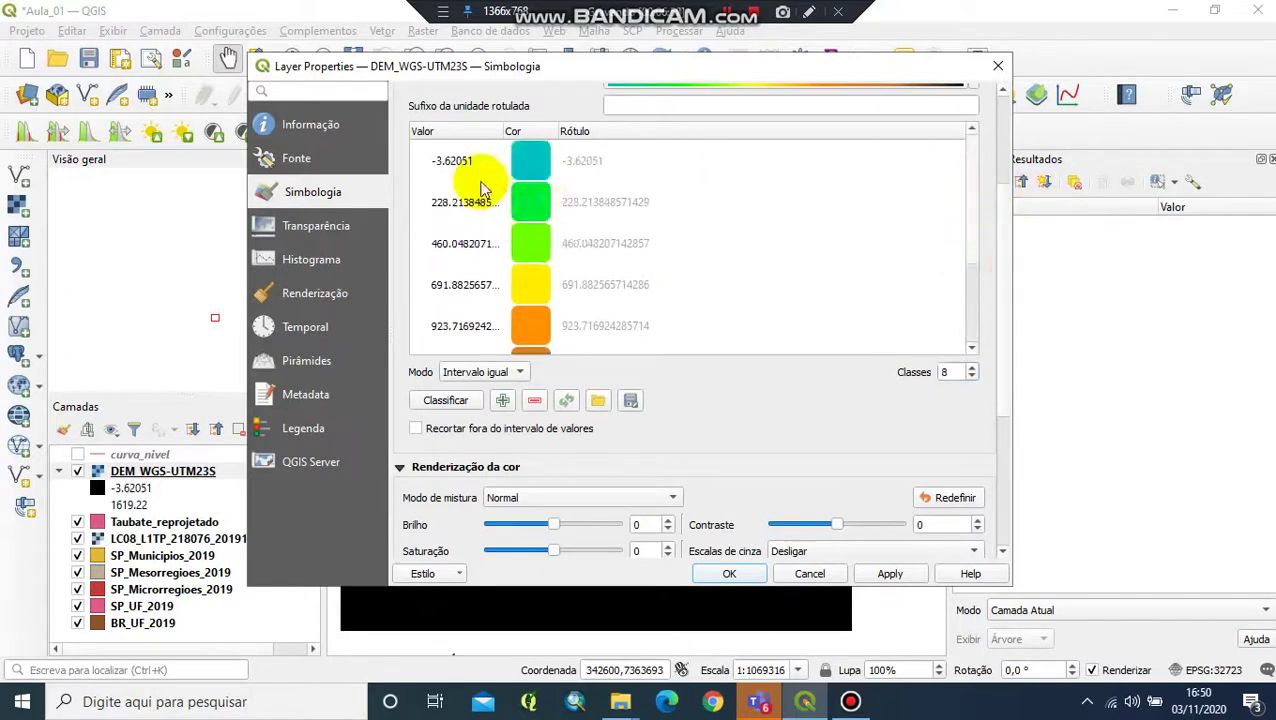
Add a class at value 0 and color it #00bfbf by sampling the turquoise of the lowest class.
{"action": "left_click", "coordinate": [532, 162]}
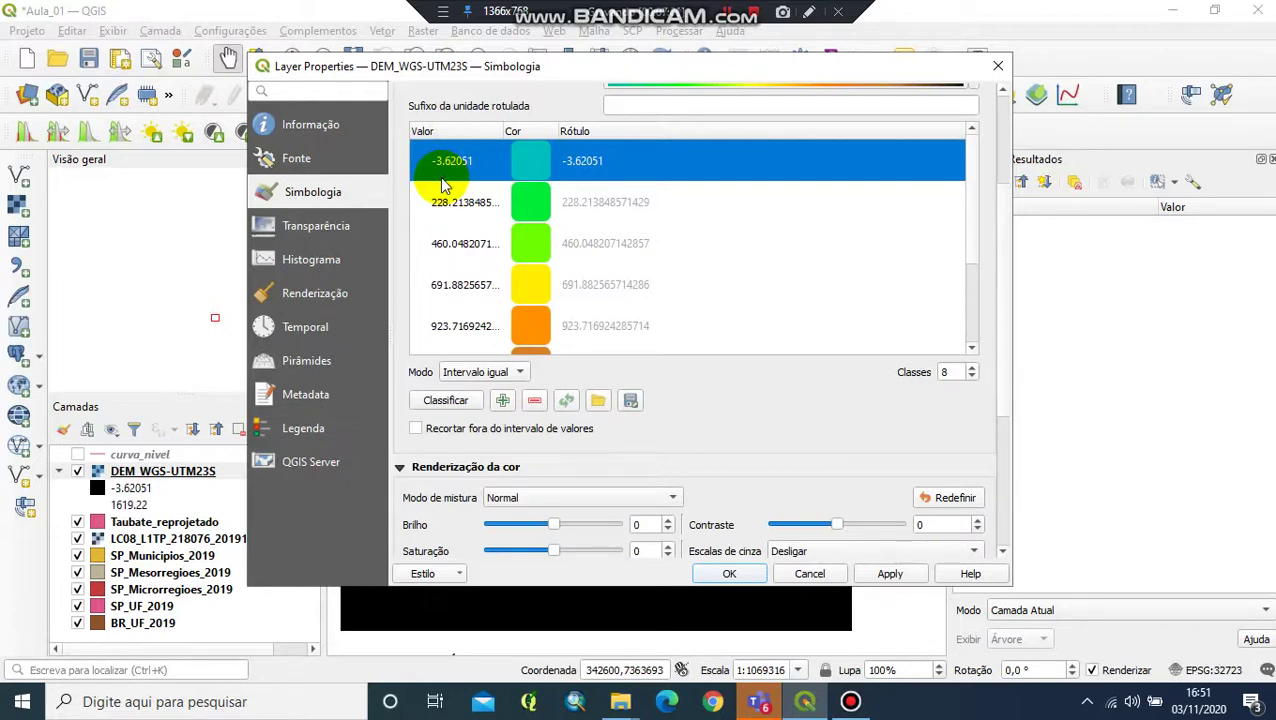
{"action": "left_click", "coordinate": [503, 400]}
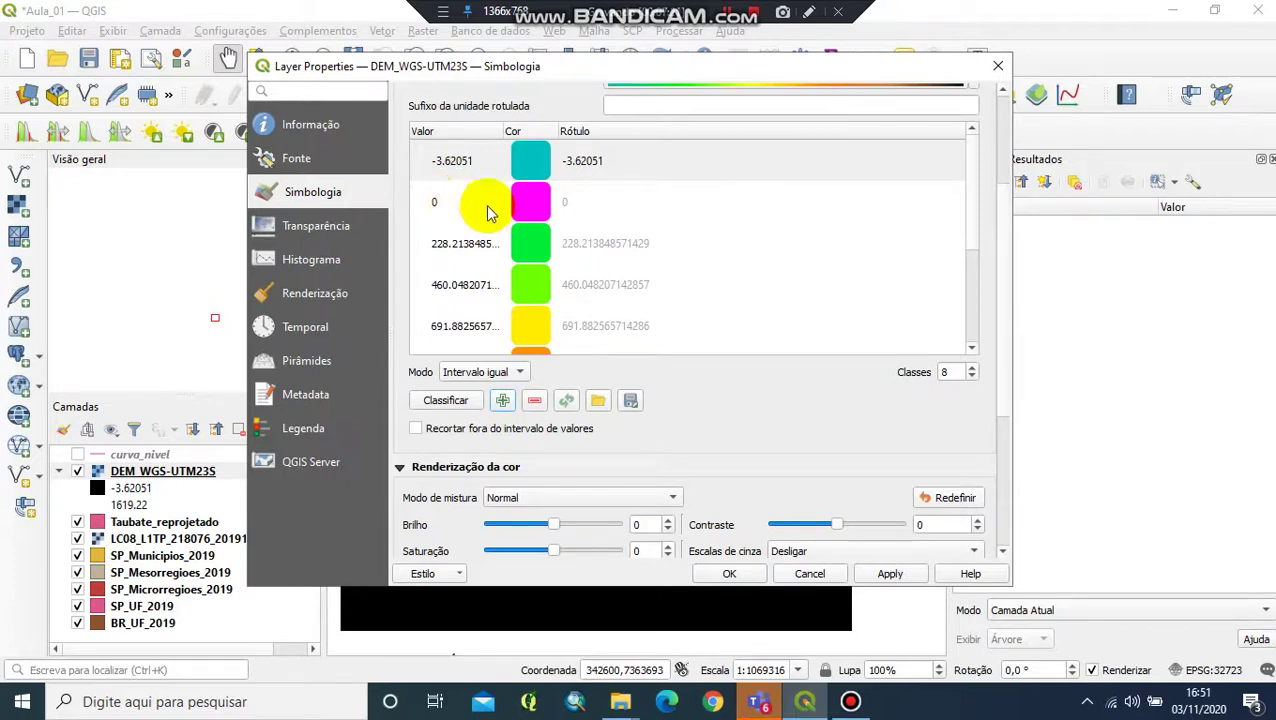
{"action": "double_click", "coordinate": [536, 204]}
{"action": "left_click_drag", "start_coordinate": [501, 219], "coordinate": [823, 215]}
{"action": "left_click", "coordinate": [675, 252]}
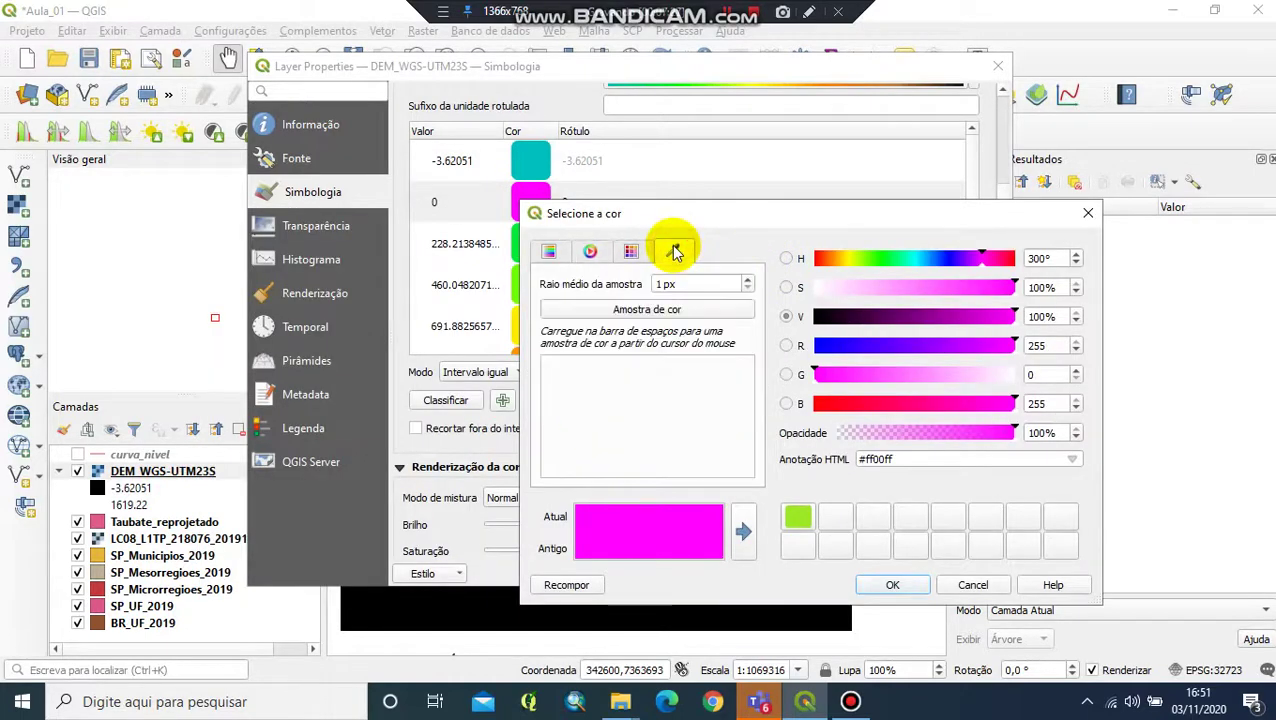
{"action": "left_click", "coordinate": [668, 309]}
{"action": "left_click", "coordinate": [536, 170]}
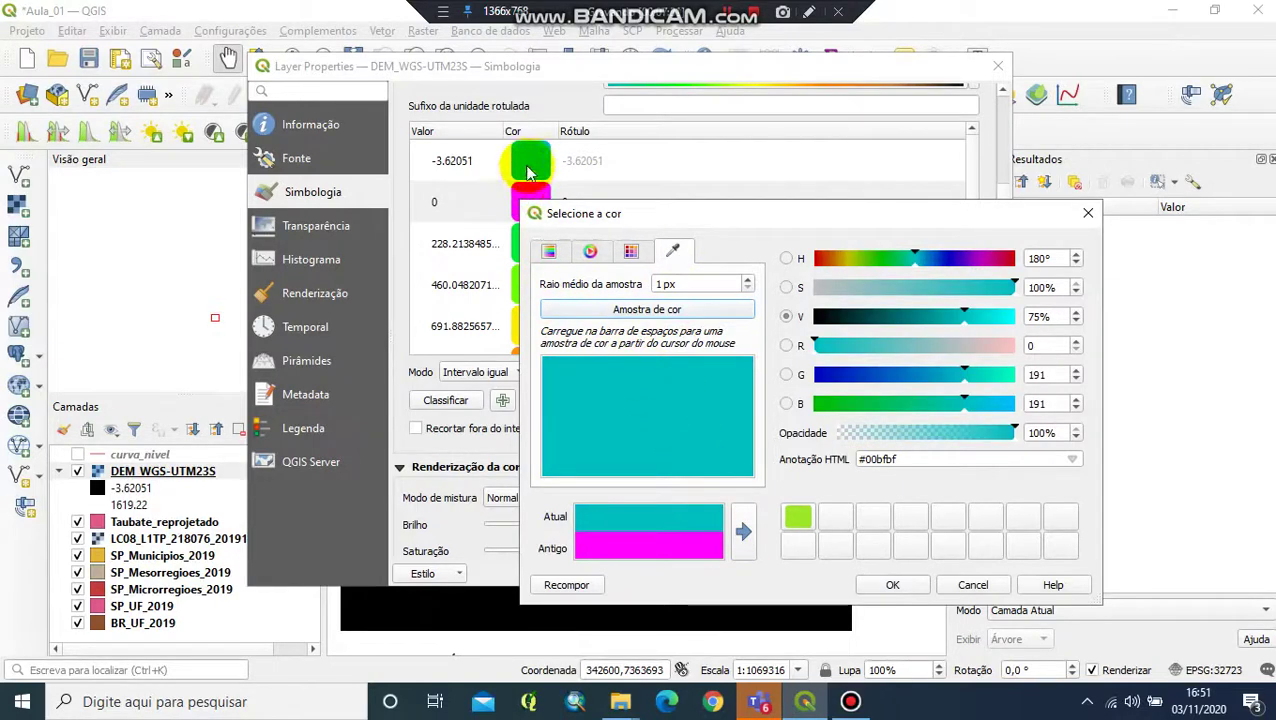
{"action": "left_click", "coordinate": [742, 533]}
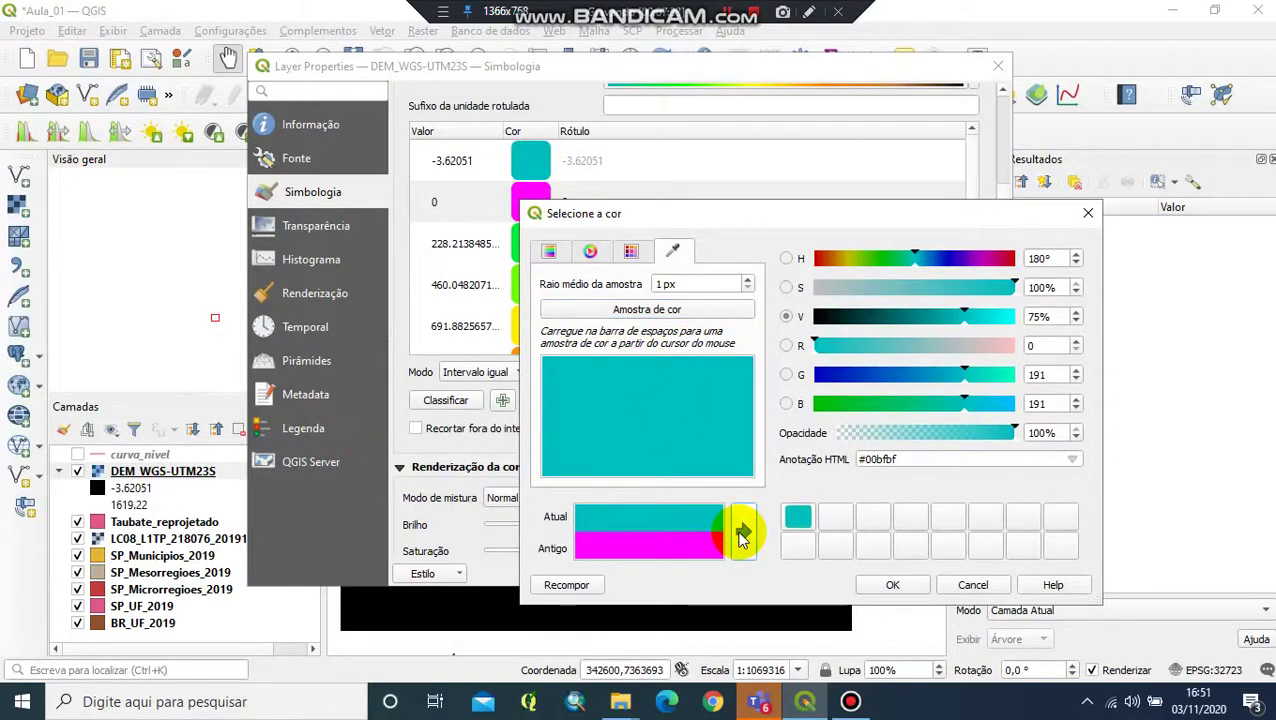
{"action": "left_click", "coordinate": [890, 587]}
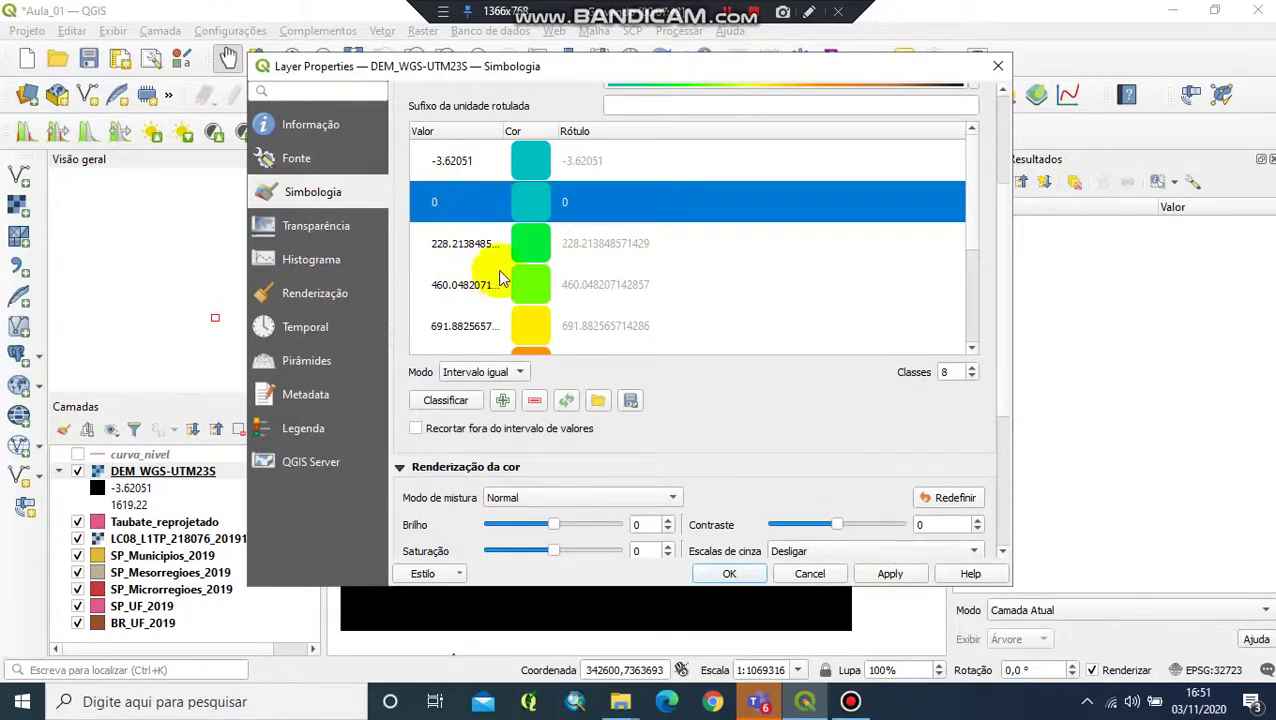
Check the remaining color classes, apply the symbology to DEM_WGS-UTM23S and close its layer properties.
{"action": "left_click_drag", "start_coordinate": [980, 199], "coordinate": [1025, 213]}
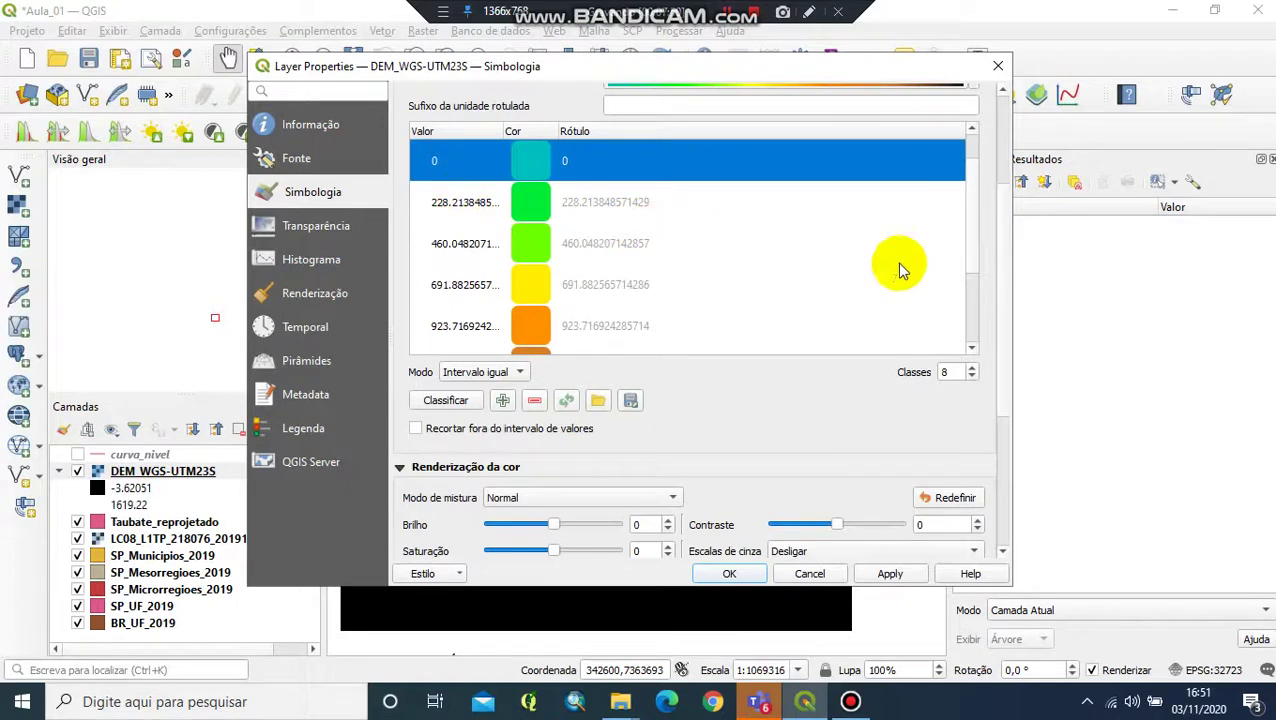
{"action": "left_click_drag", "start_coordinate": [971, 205], "coordinate": [972, 285]}
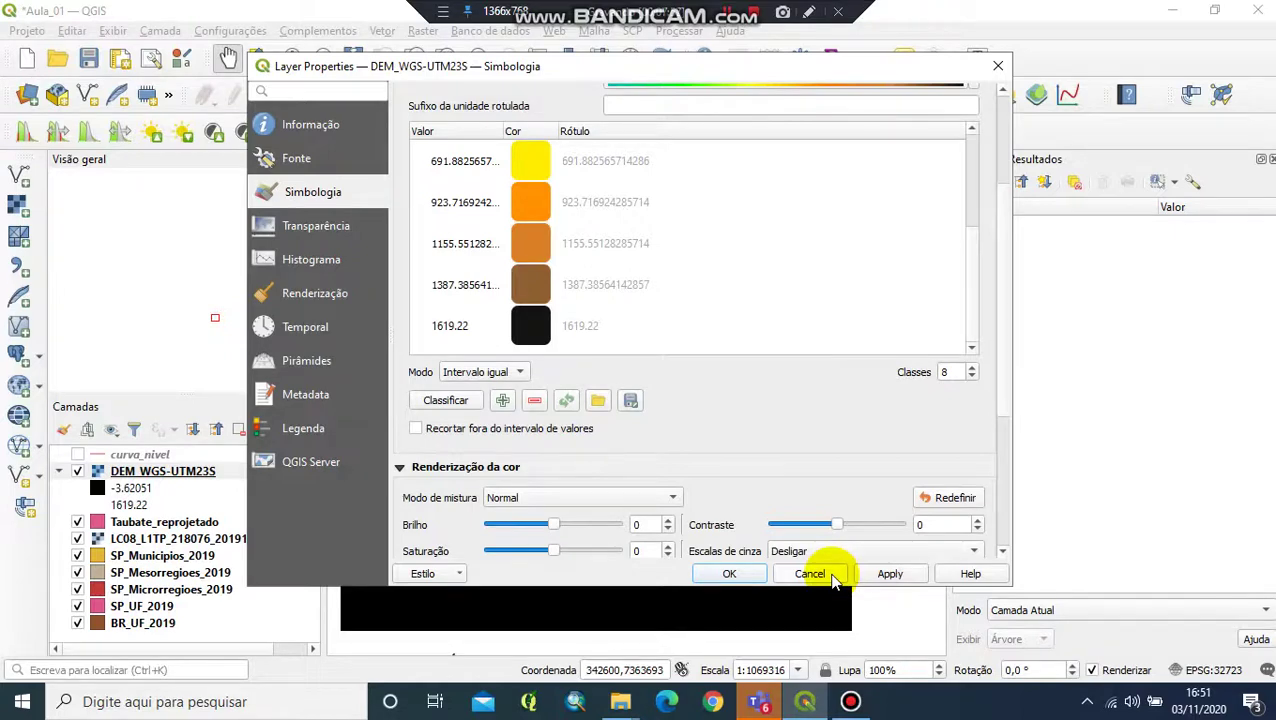
{"action": "left_click", "coordinate": [889, 574]}
{"action": "left_click", "coordinate": [729, 574]}
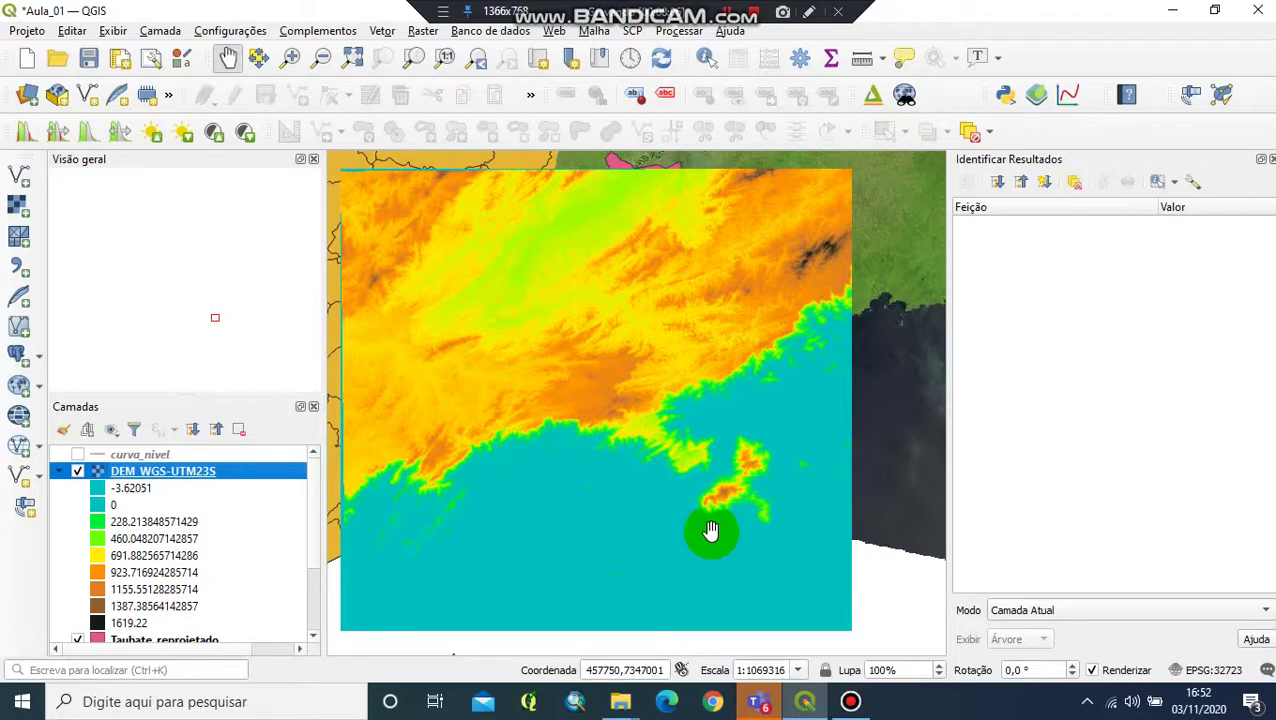
Move the SP_Municipios_2019 layer directly above DEM_WGS-UTM23S in the layer order and select it.
{"action": "scroll", "coordinate": [277, 575], "scroll_direction": "down", "scroll_amount": 2}
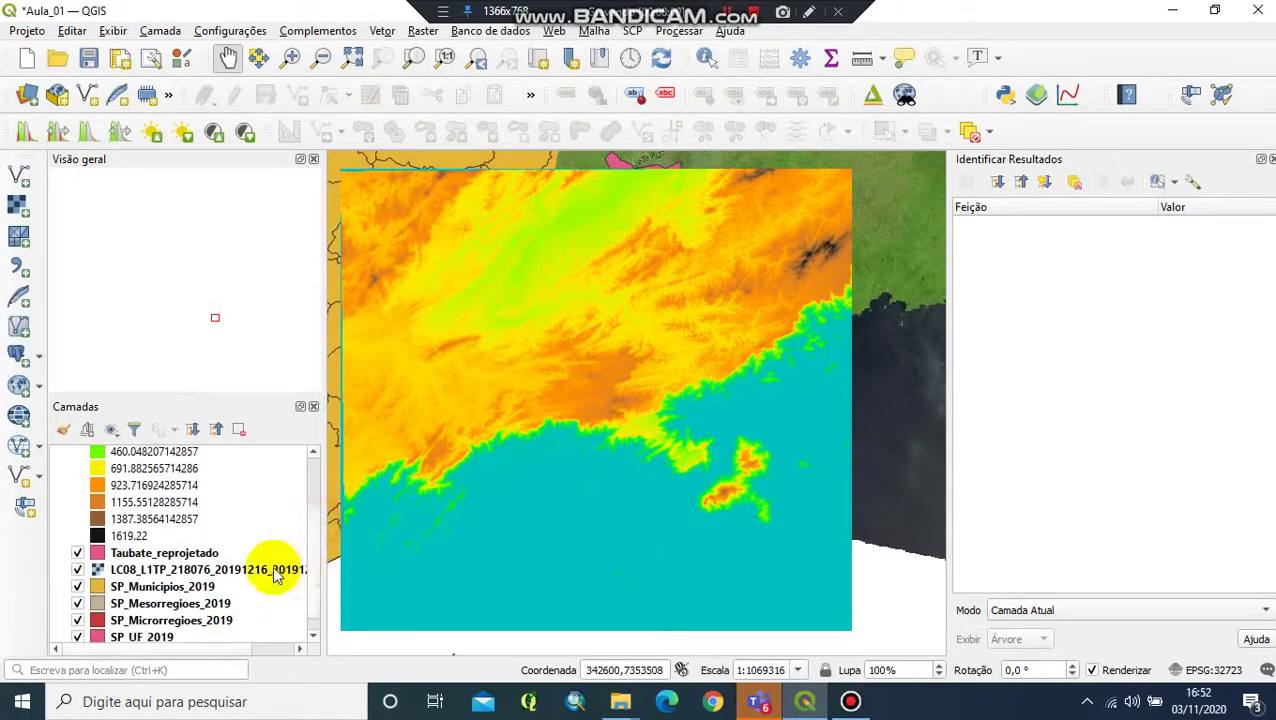
{"action": "mouse_move", "coordinate": [160, 587]}
{"action": "left_mouse_down"}
{"action": "mouse_move", "coordinate": [228, 440]}
{"action": "mouse_move", "coordinate": [213, 470]}
{"action": "left_mouse_up"}
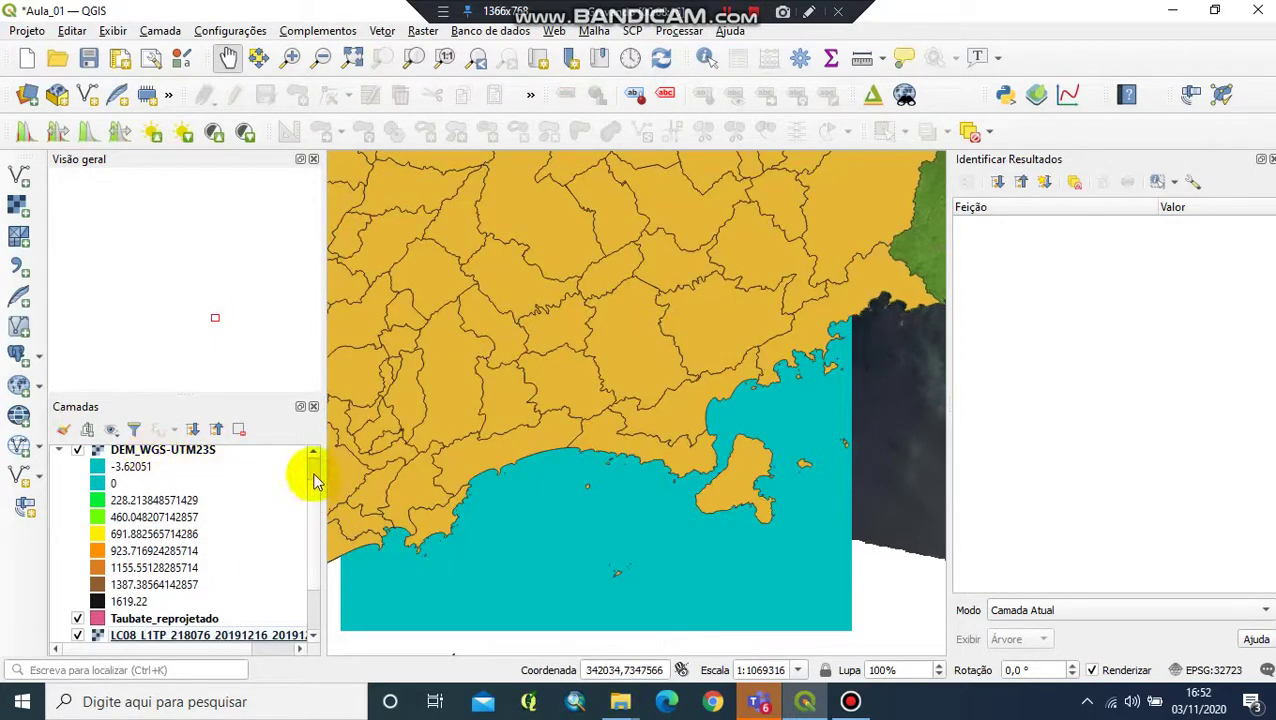
{"action": "scroll", "coordinate": [313, 481], "scroll_direction": "up", "scroll_amount": 1}
{"action": "left_click", "coordinate": [148, 470]}
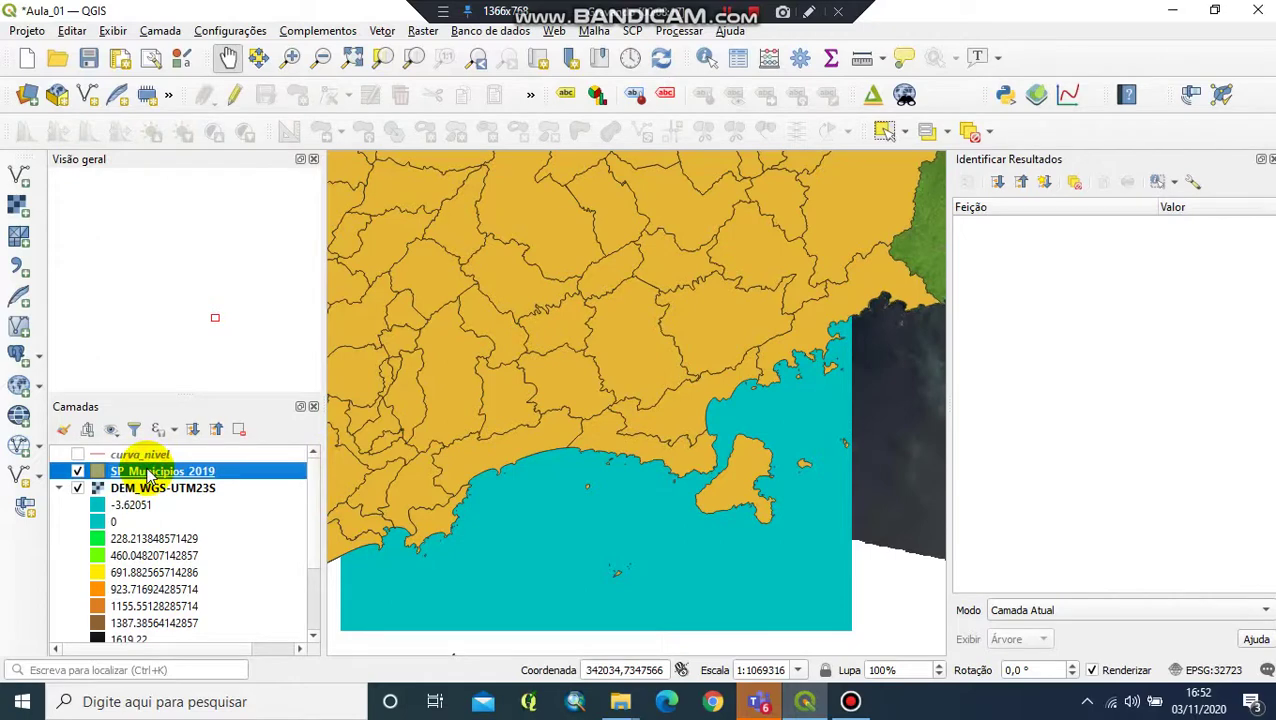
Make the simple fill of the SP_Municipios_2019 layer transparent in its symbology.
{"action": "double_click", "coordinate": [150, 474]}
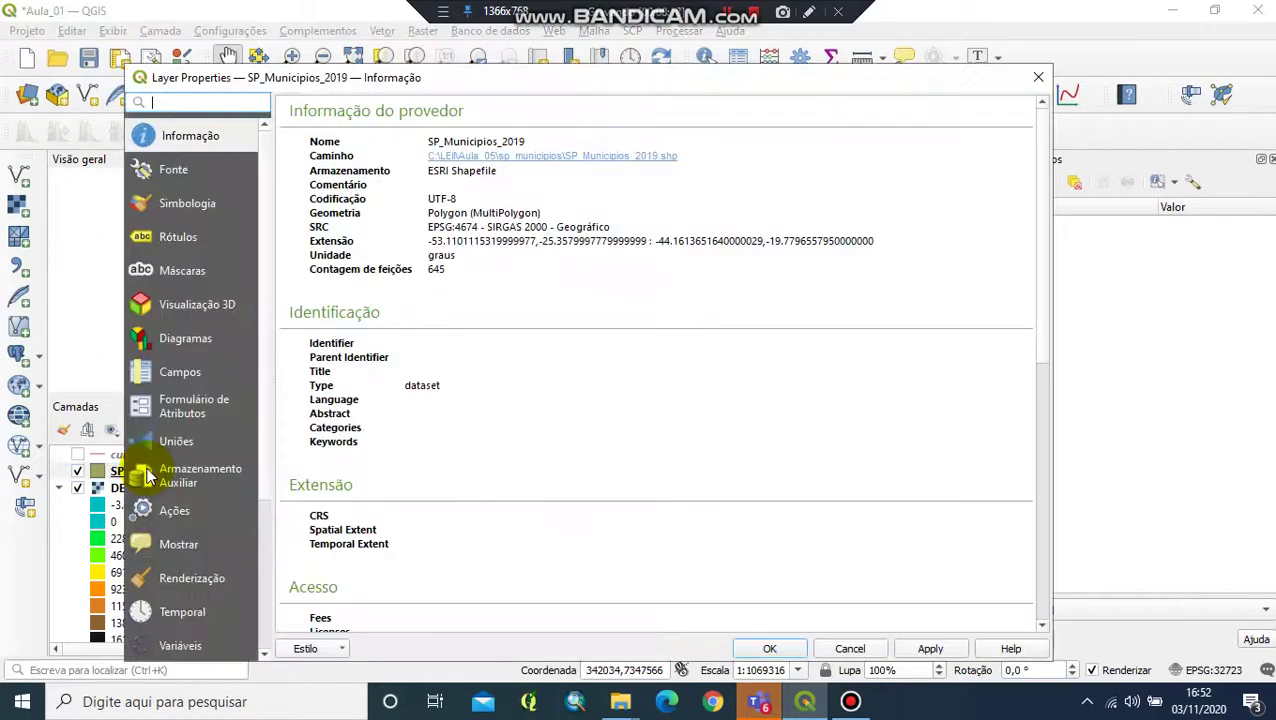
{"action": "left_click", "coordinate": [206, 203]}
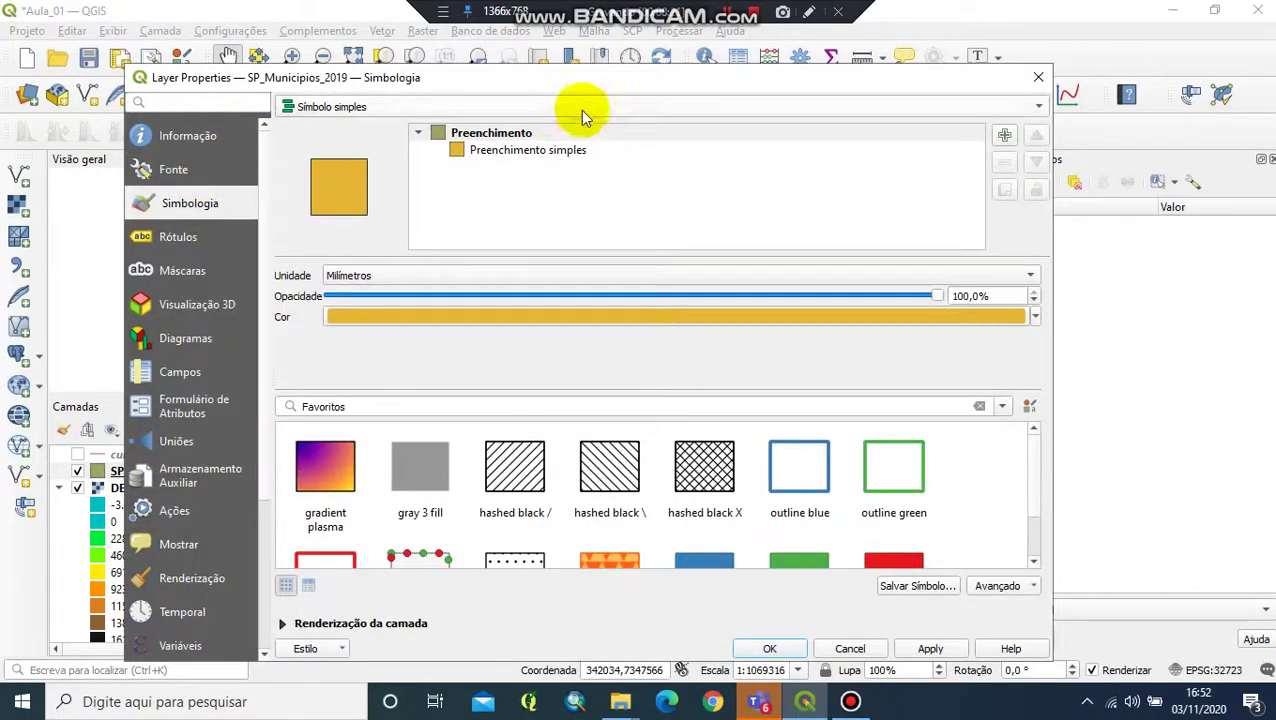
{"action": "left_click", "coordinate": [545, 153]}
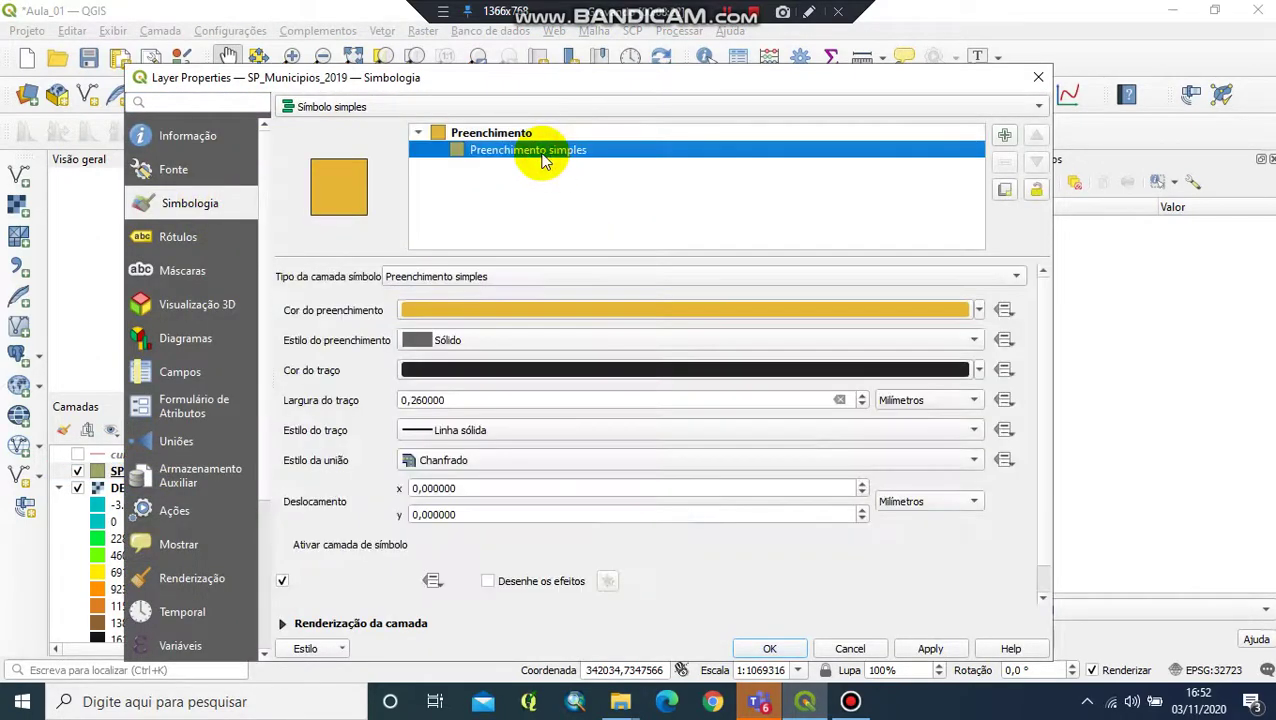
{"action": "left_click", "coordinate": [978, 312]}
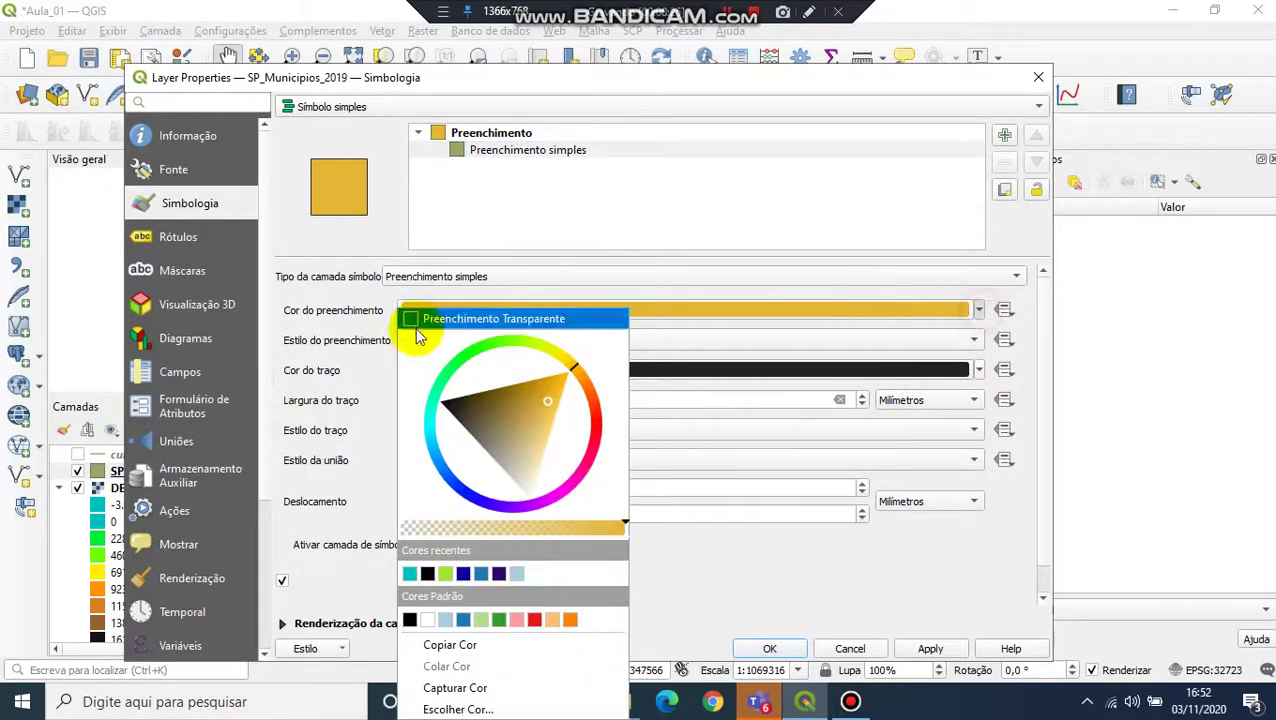
{"action": "left_click", "coordinate": [415, 319]}
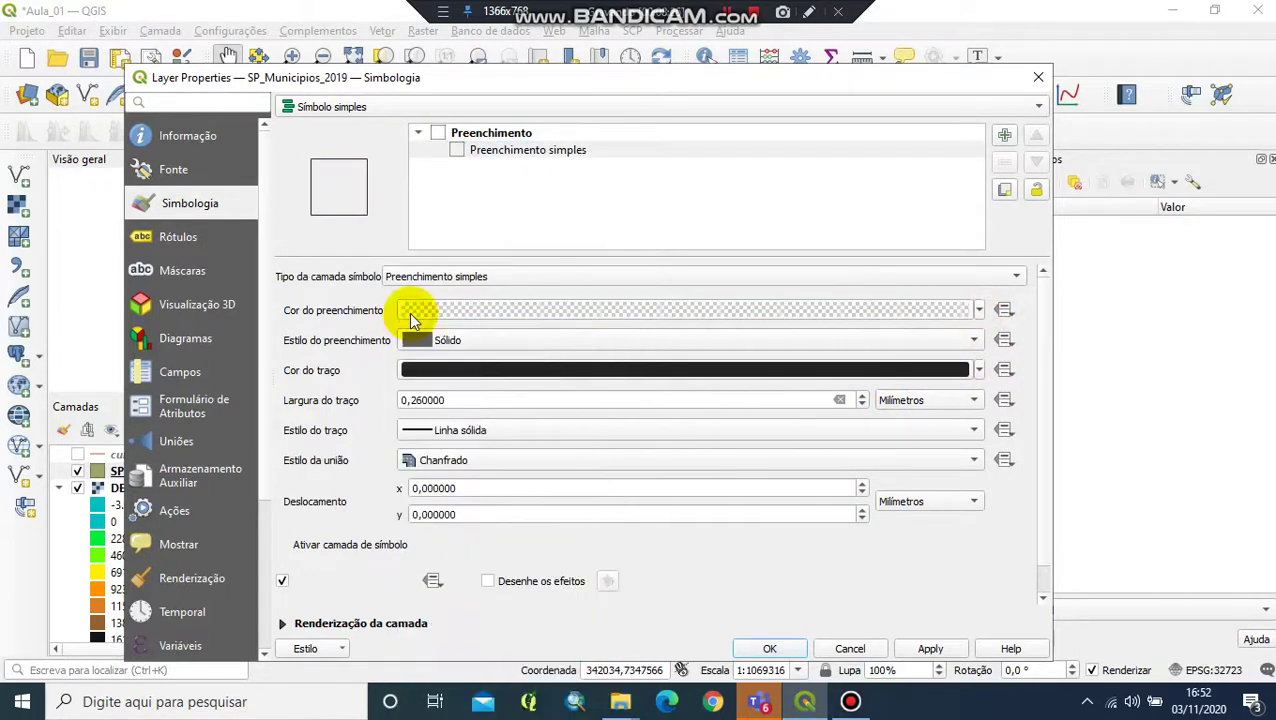
Set the municipality outline to black with a stroke width of 0.46 mm, apply the style and close the layer properties.
{"action": "left_click", "coordinate": [984, 374]}
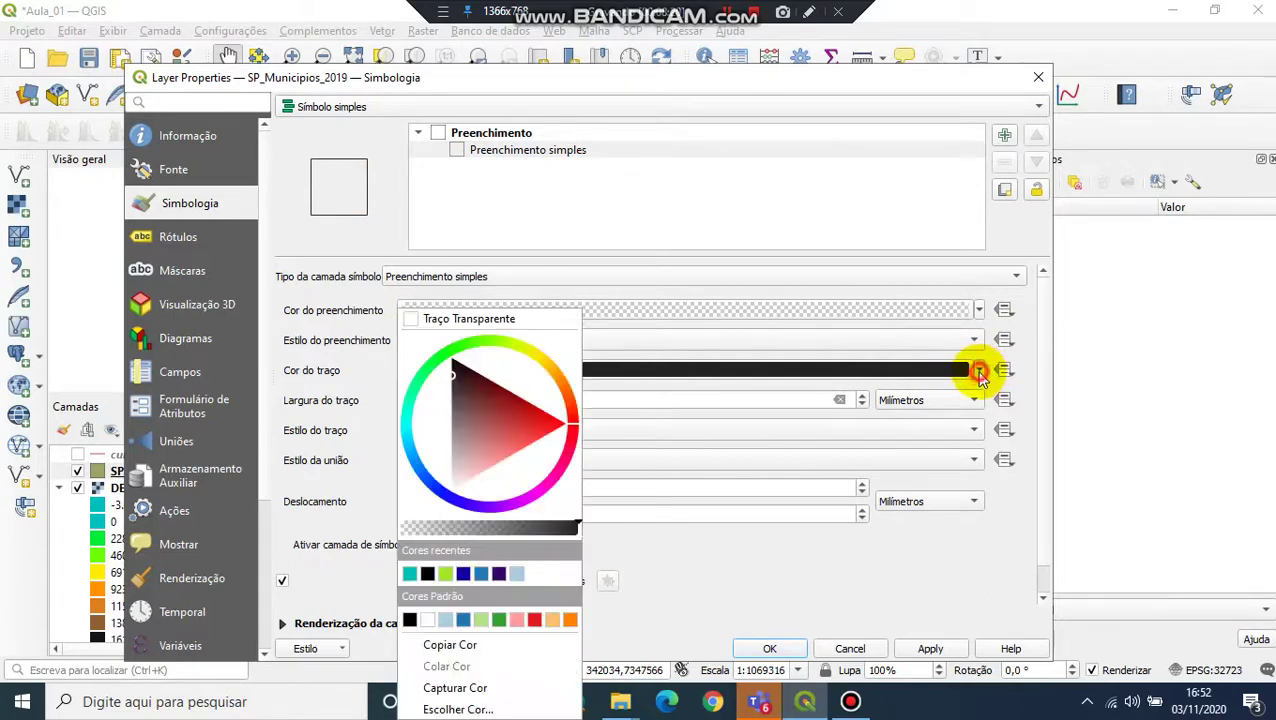
{"action": "left_click", "coordinate": [410, 621]}
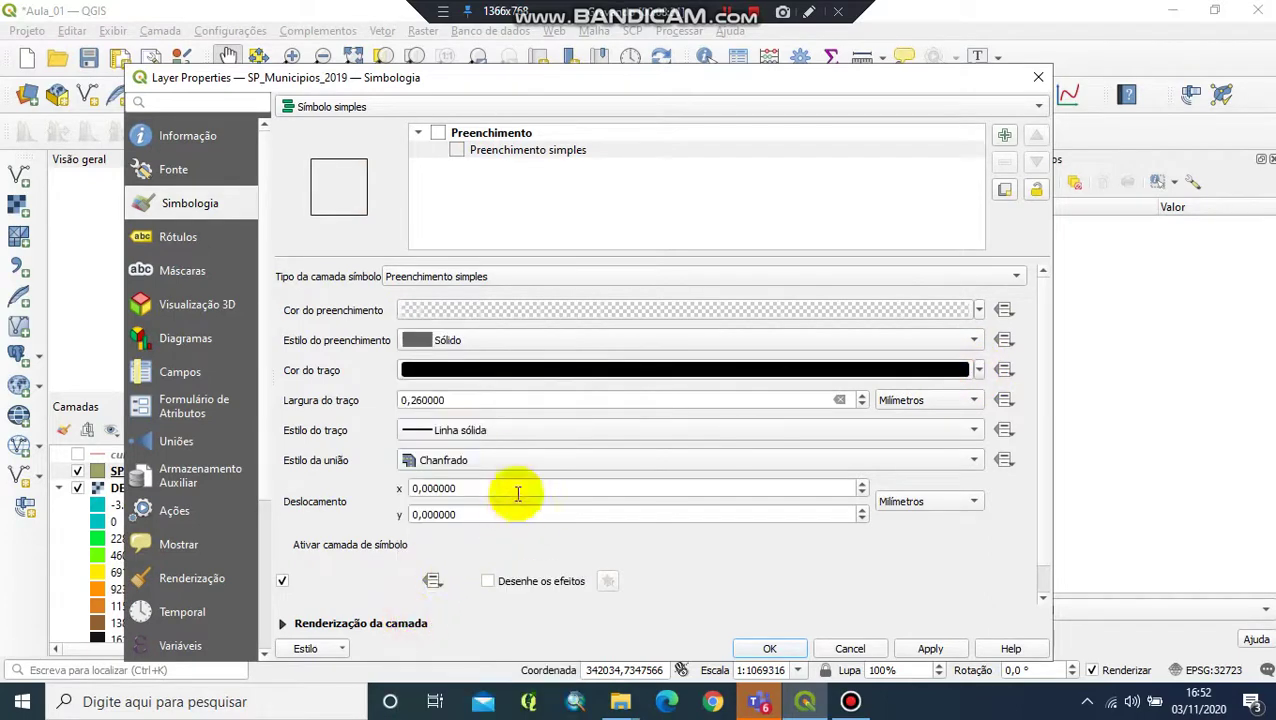
{"action": "left_click", "coordinate": [862, 396]}
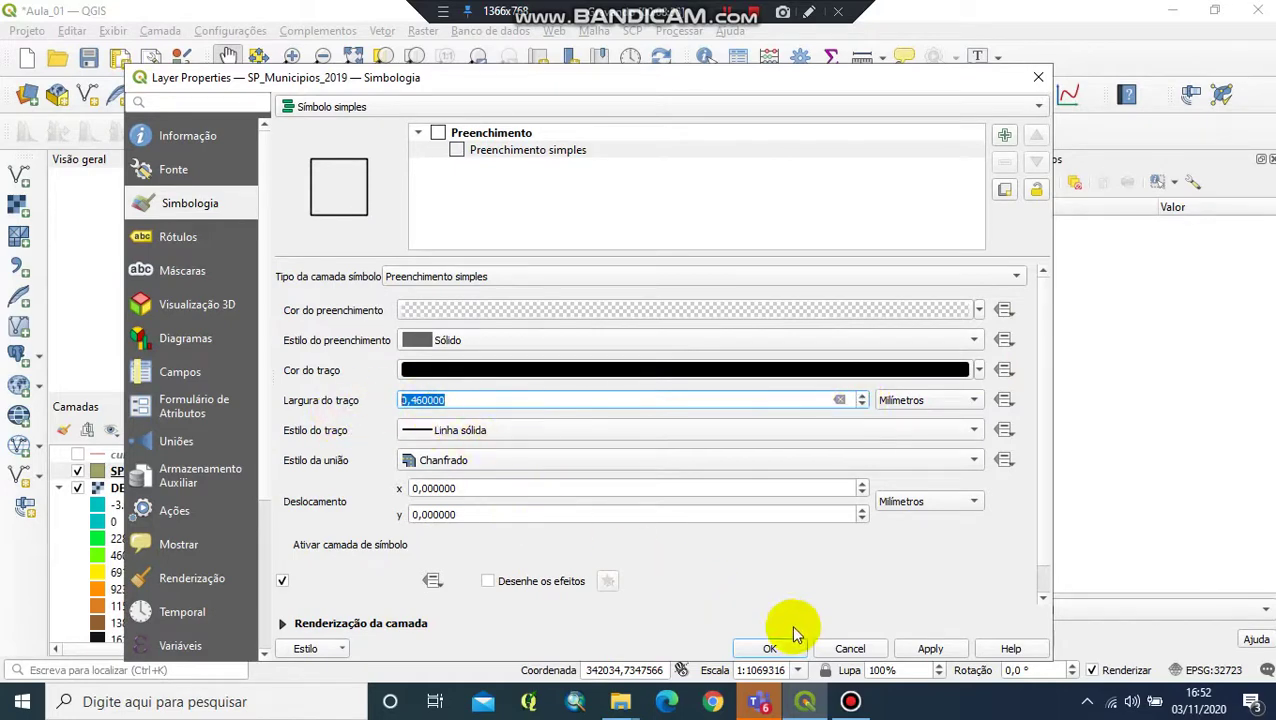
{"action": "left_click", "coordinate": [930, 648]}
{"action": "left_click", "coordinate": [778, 649]}
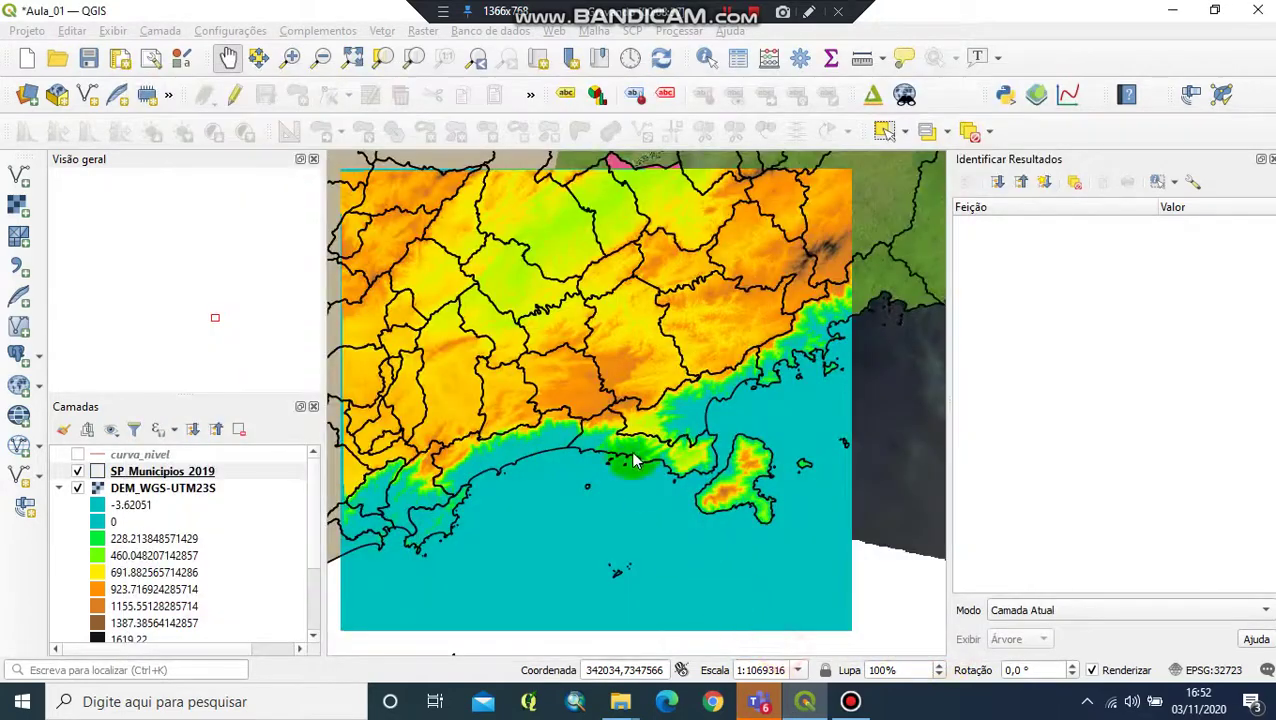
Examine the municipality boundaries against the DEM elevation colors along the coast and islands.
{"action": "left_click_drag", "start_coordinate": [607, 370], "coordinate": [666, 456]}
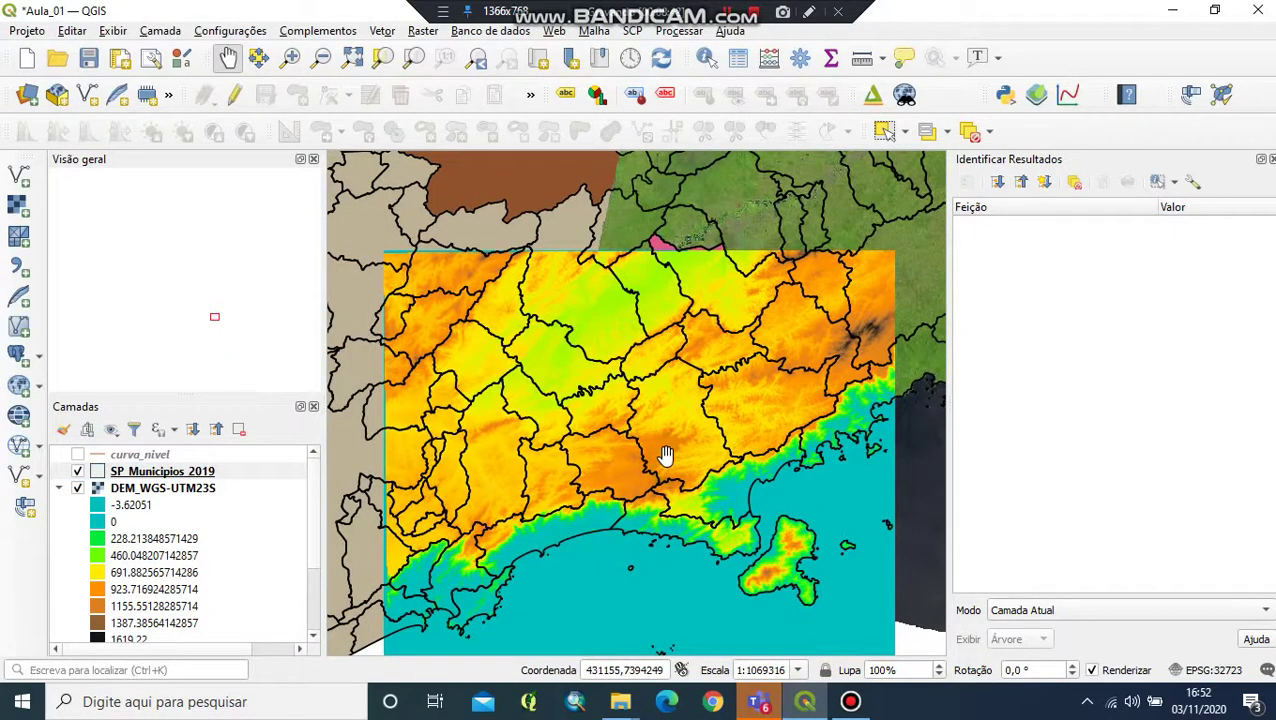
{"action": "scroll", "coordinate": [667, 455], "scroll_direction": "up", "scroll_amount": 1}
{"action": "left_click_drag", "start_coordinate": [678, 452], "coordinate": [674, 355]}
{"action": "scroll", "coordinate": [664, 424], "scroll_direction": "up", "scroll_amount": 1}
{"action": "left_click_drag", "start_coordinate": [676, 420], "coordinate": [686, 200]}
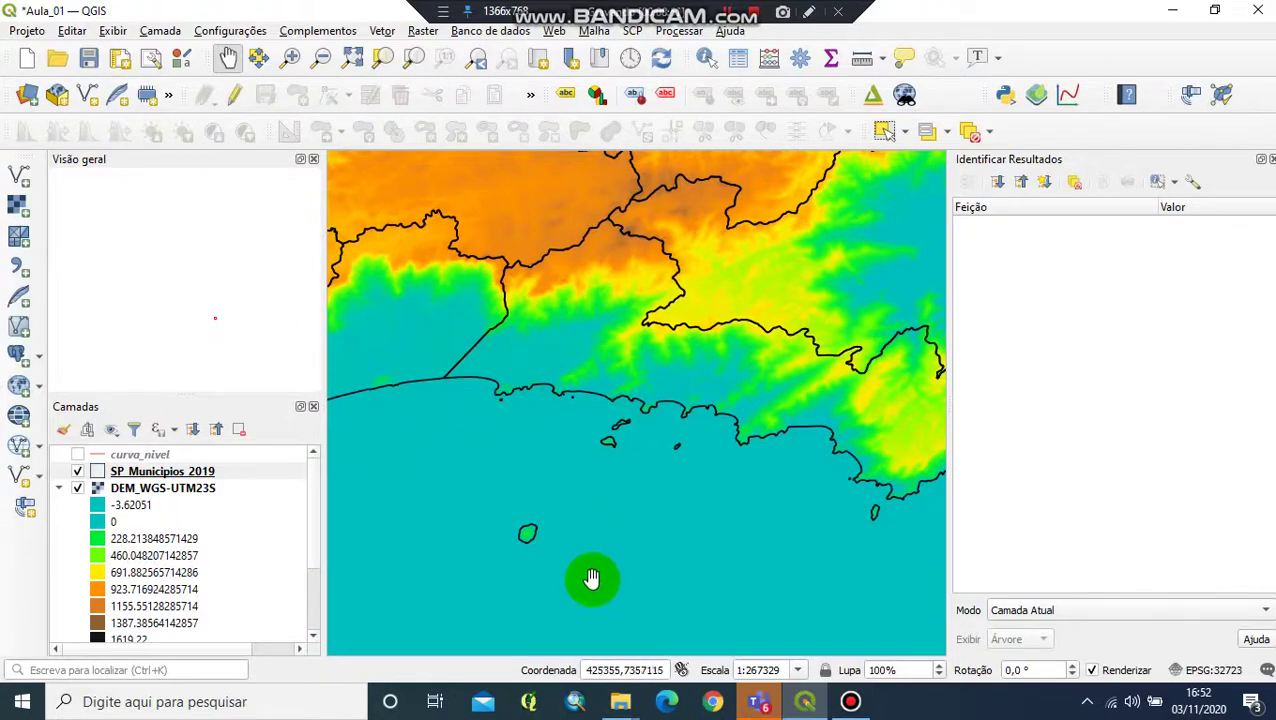
{"action": "scroll", "coordinate": [638, 521], "scroll_direction": "down", "scroll_amount": 1}
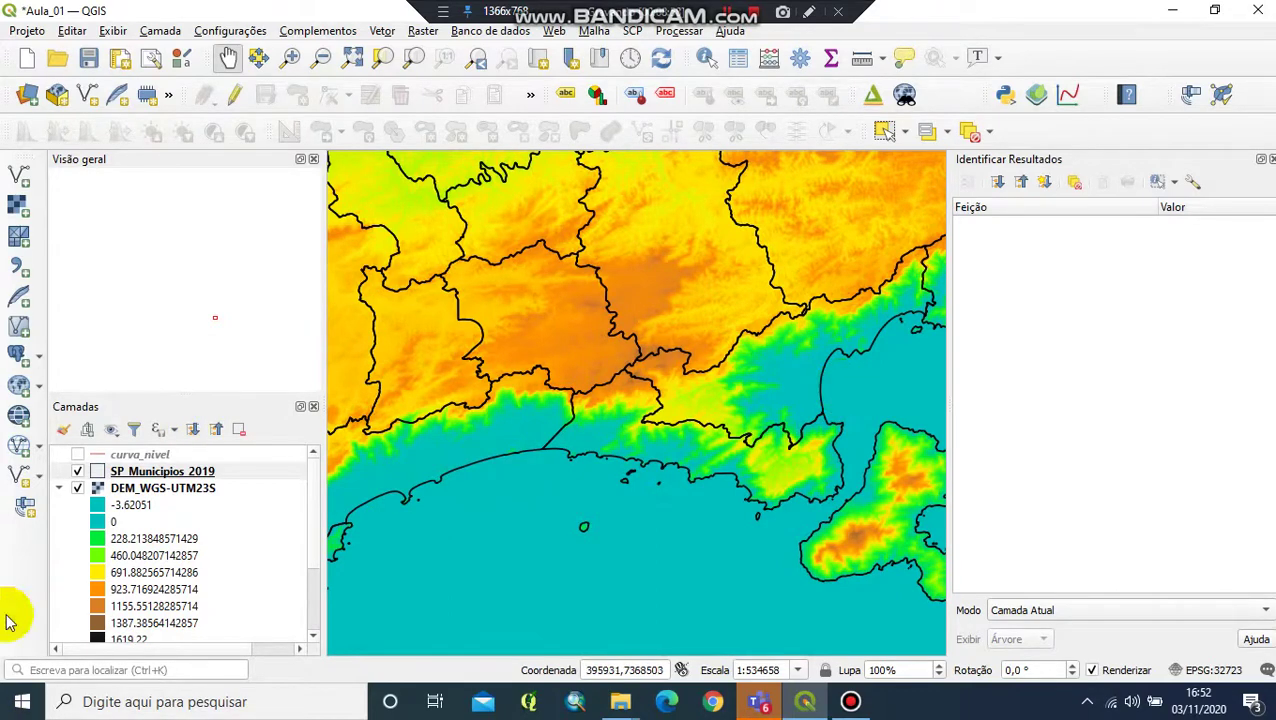
Review the DEM_WGS-UTM23S color classes in its symbology and add a new class directly below the 0 class.
{"action": "left_click", "coordinate": [163, 487]}
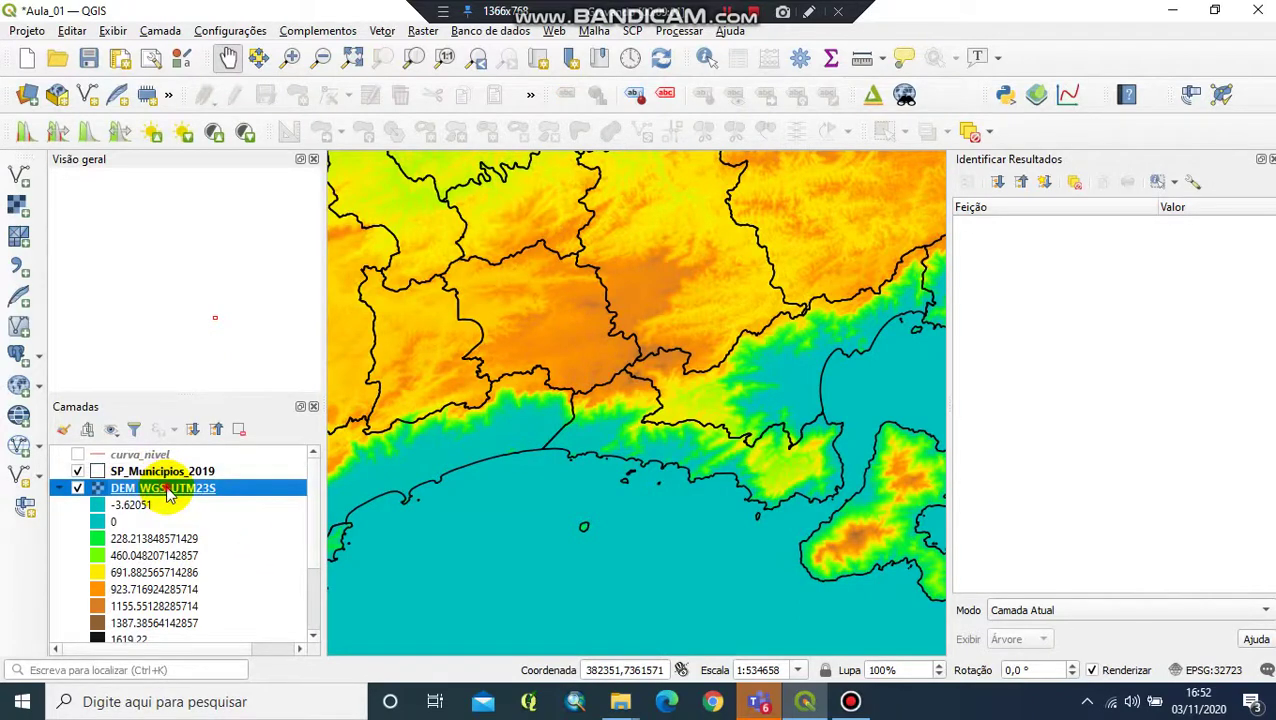
{"action": "double_click", "coordinate": [163, 487]}
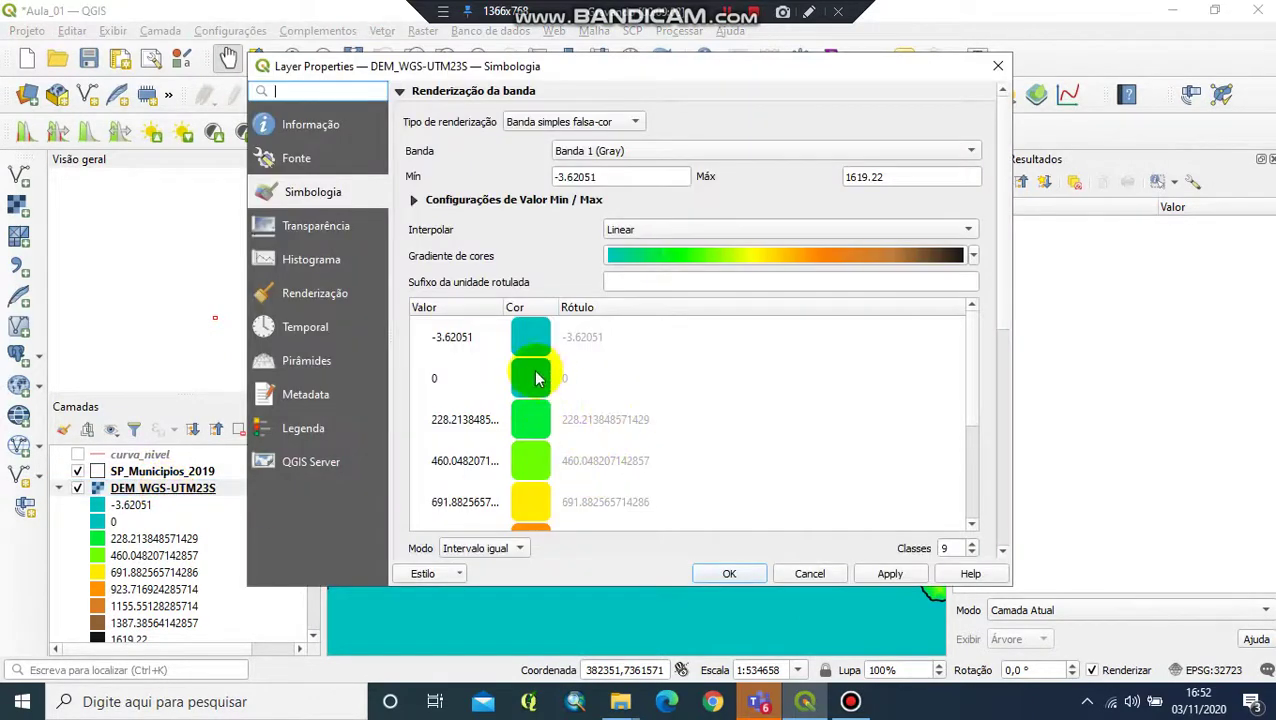
{"action": "left_click", "coordinate": [534, 383]}
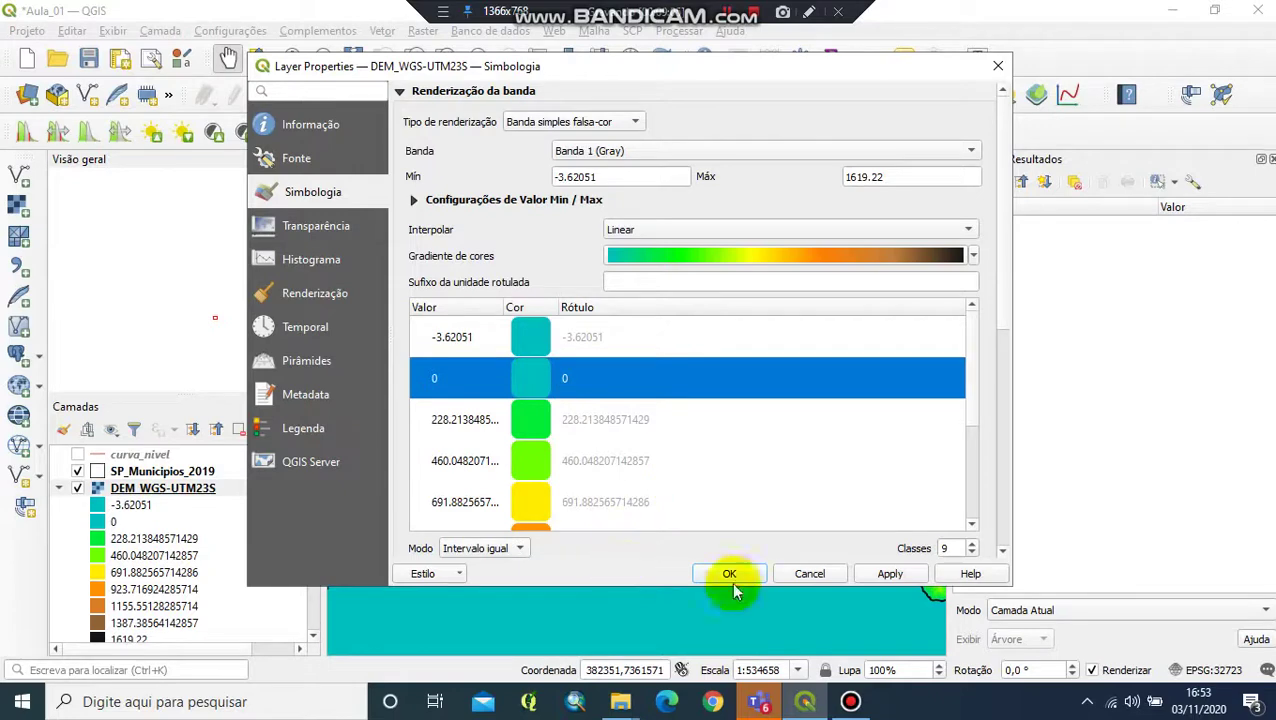
{"action": "scroll", "coordinate": [968, 390], "scroll_direction": "down", "scroll_amount": 2}
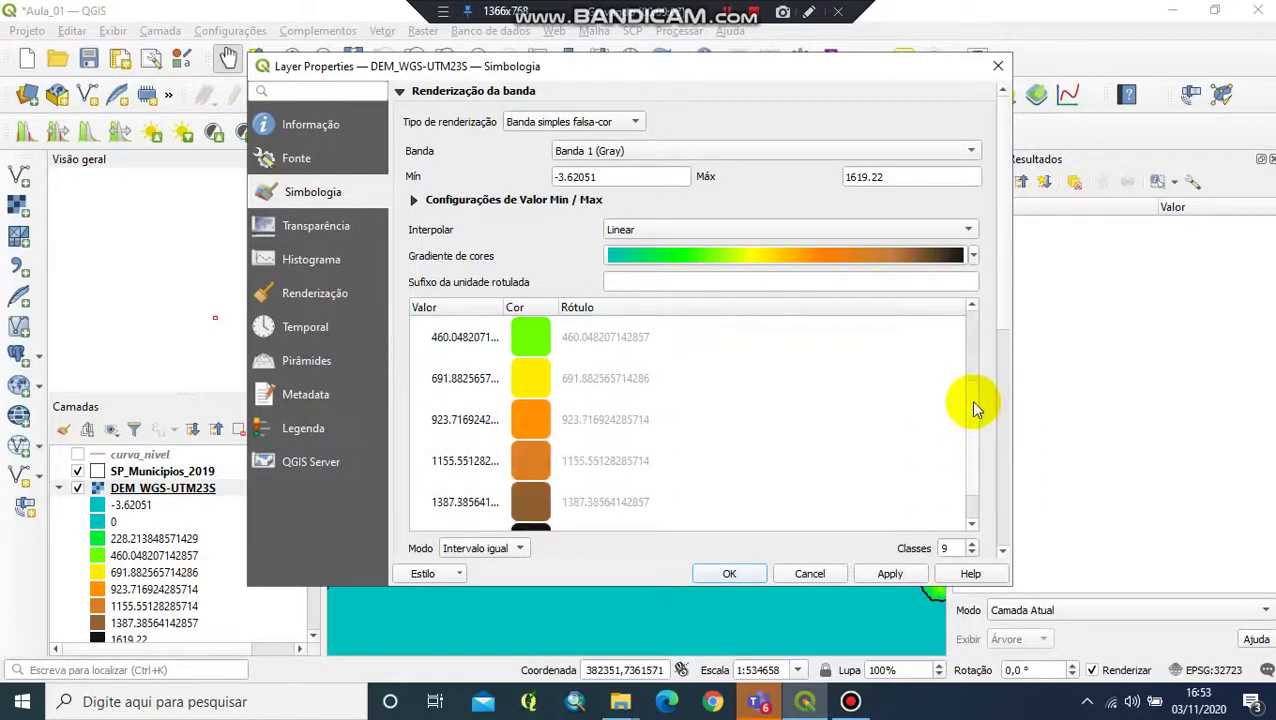
{"action": "scroll", "coordinate": [970, 400], "scroll_direction": "up", "scroll_amount": 1}
{"action": "scroll", "coordinate": [1006, 330], "scroll_direction": "down", "scroll_amount": 1}
{"action": "scroll", "coordinate": [1005, 351], "scroll_direction": "down", "scroll_amount": 1}
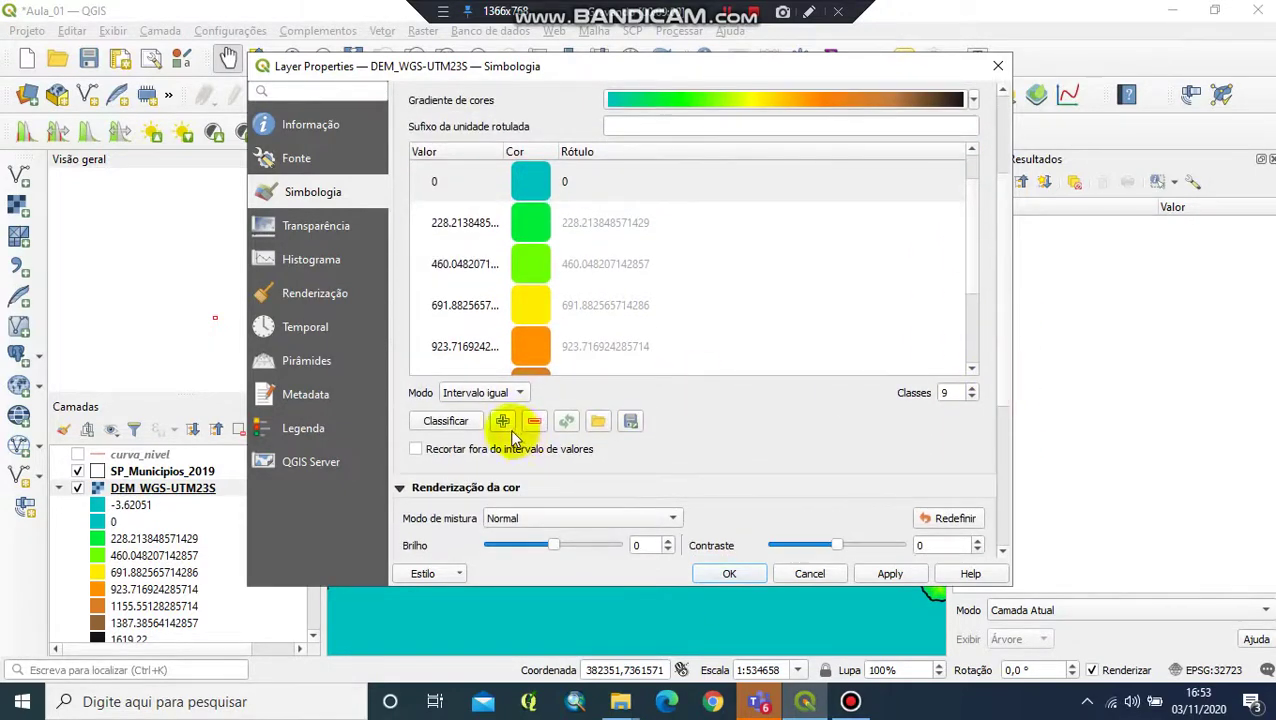
{"action": "scroll", "coordinate": [970, 268], "scroll_direction": "up", "scroll_amount": 1}
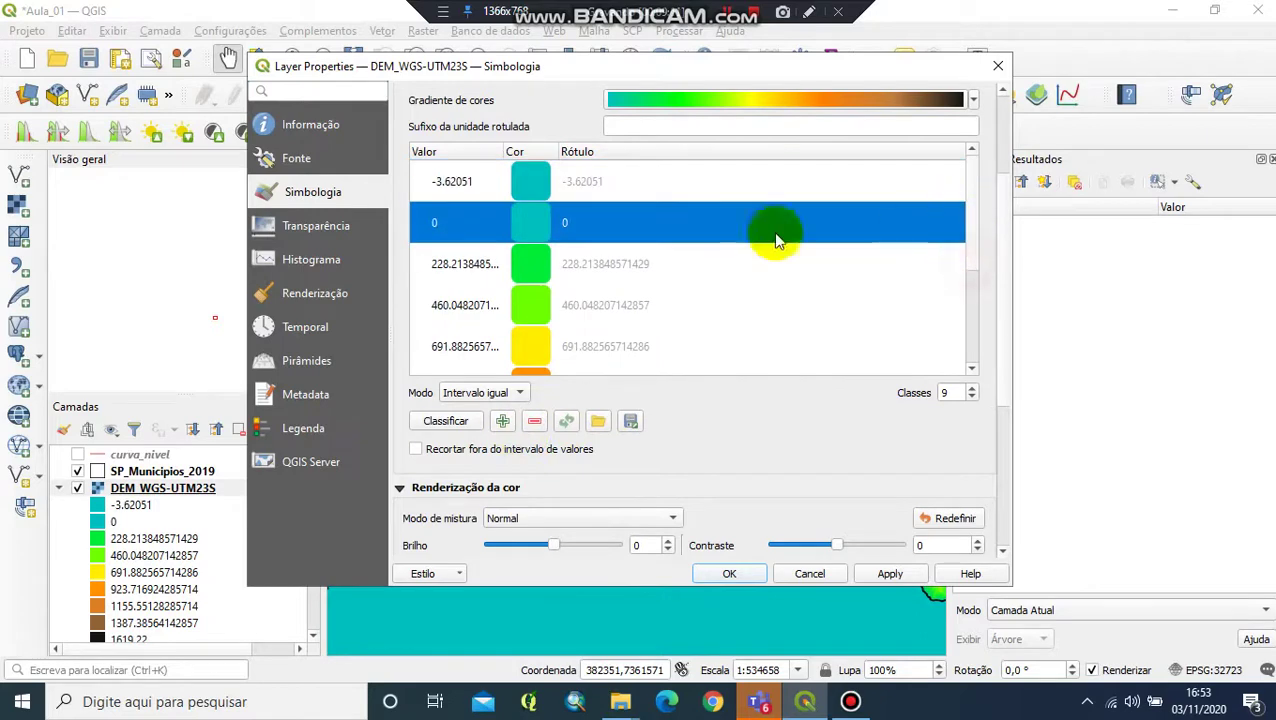
{"action": "left_click", "coordinate": [502, 421]}
Color the new class #00ed37 by sampling the green of the 228.21 class.
{"action": "left_click", "coordinate": [528, 275]}
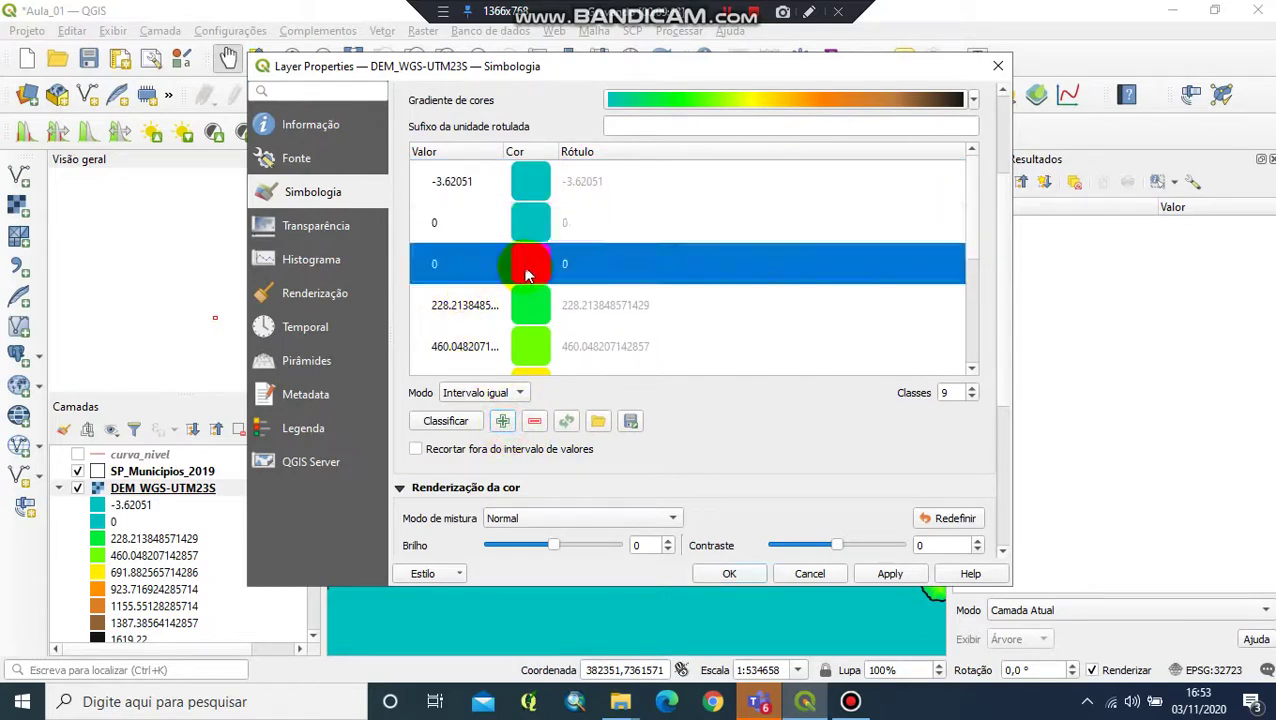
{"action": "double_click", "coordinate": [528, 275]}
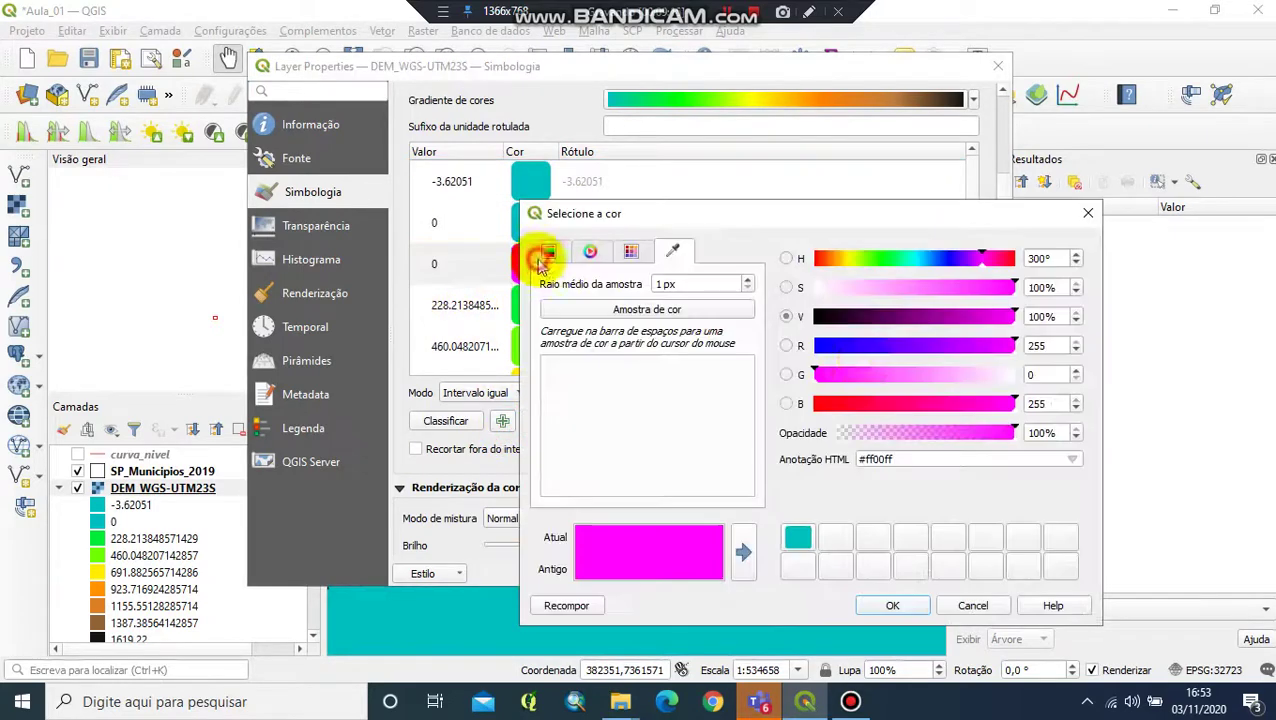
{"action": "left_click", "coordinate": [668, 310]}
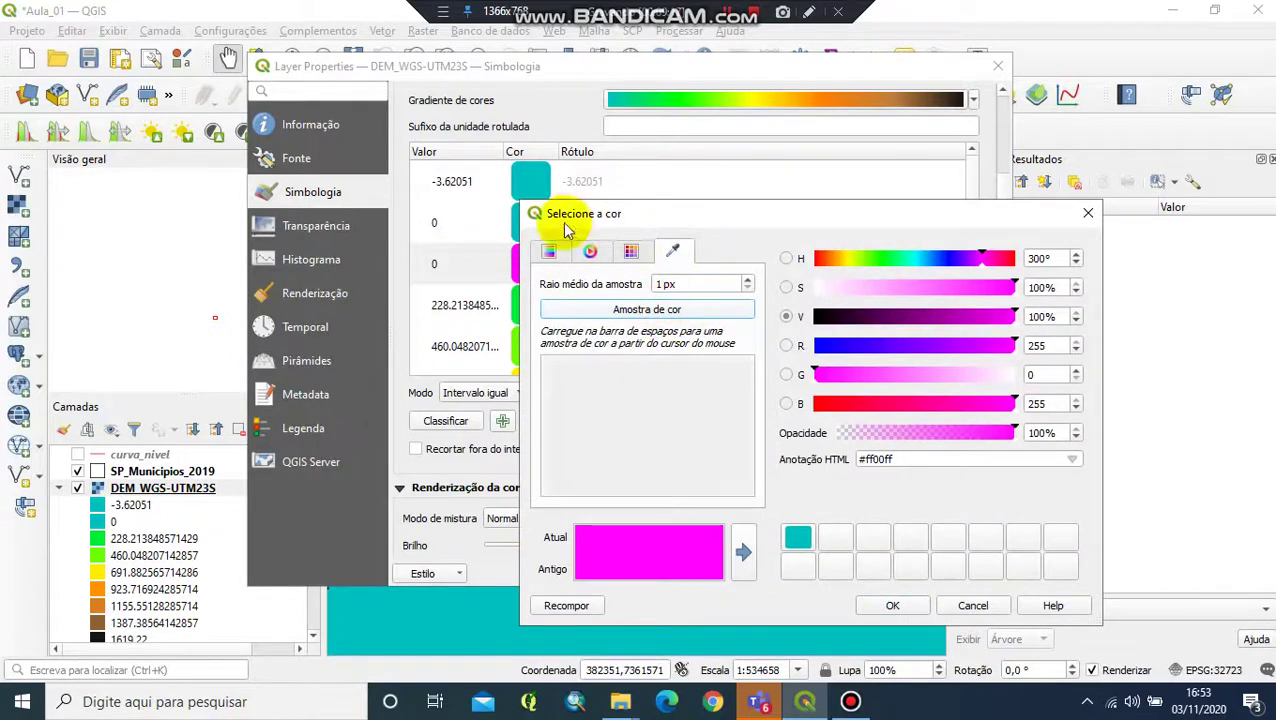
{"action": "left_click", "coordinate": [806, 208]}
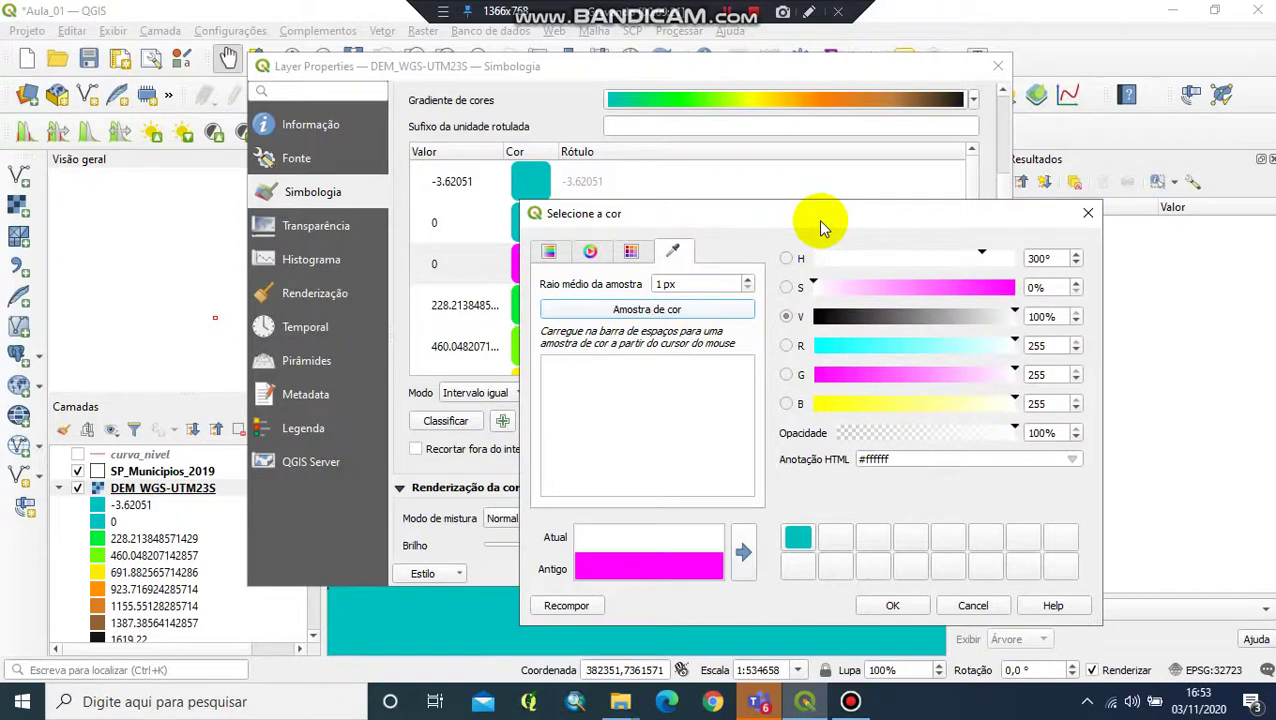
{"action": "left_click", "coordinate": [643, 432]}
{"action": "left_click_drag", "start_coordinate": [714, 213], "coordinate": [839, 144]}
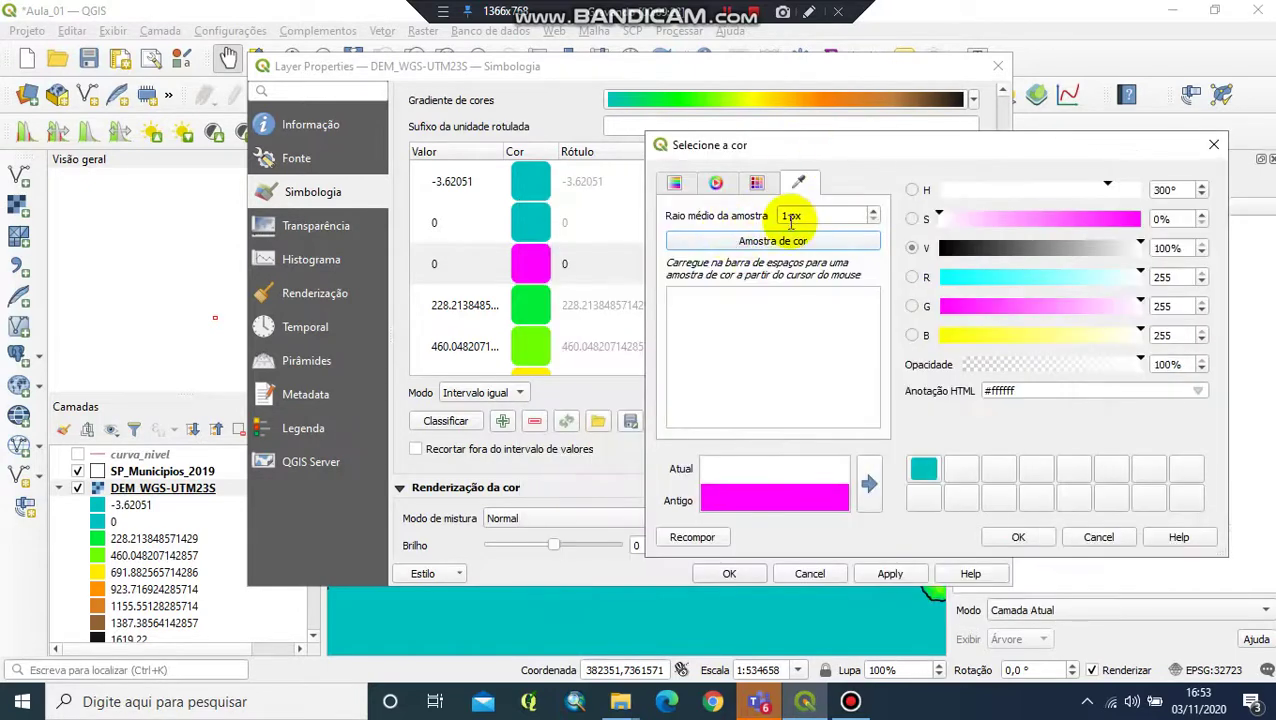
{"action": "left_click", "coordinate": [537, 313]}
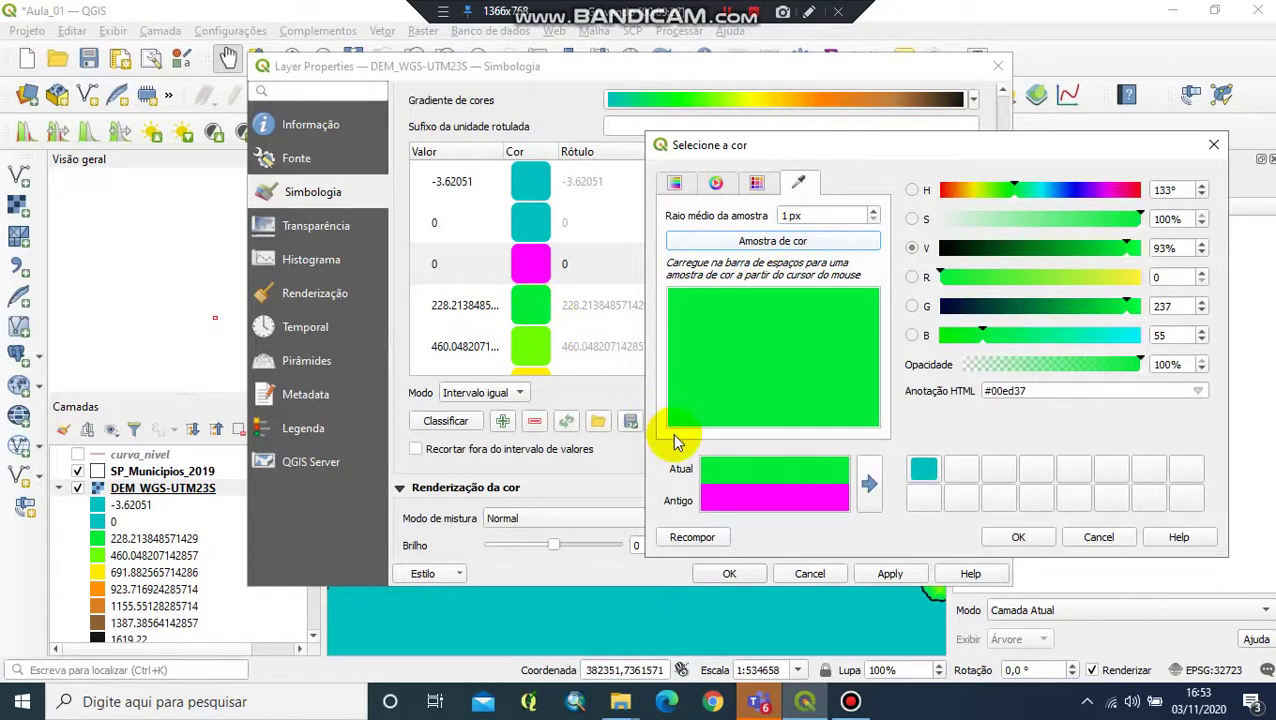
{"action": "left_click", "coordinate": [870, 484]}
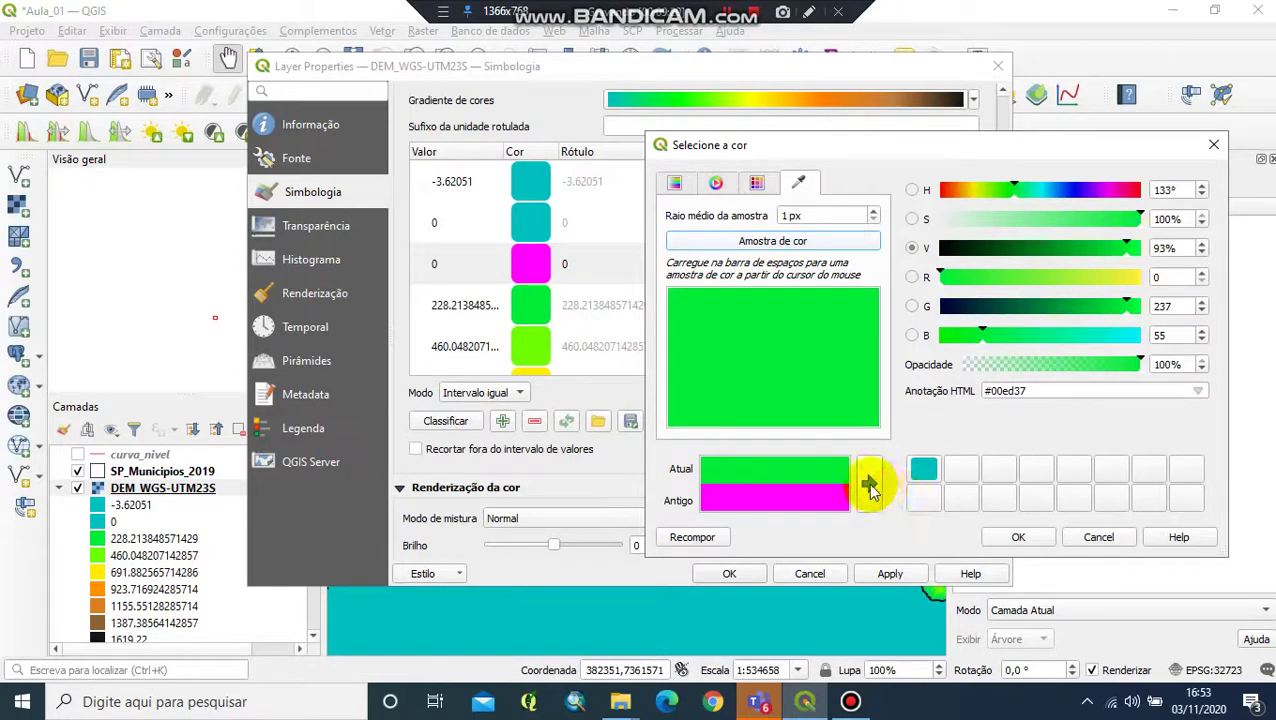
{"action": "left_click", "coordinate": [1018, 538]}
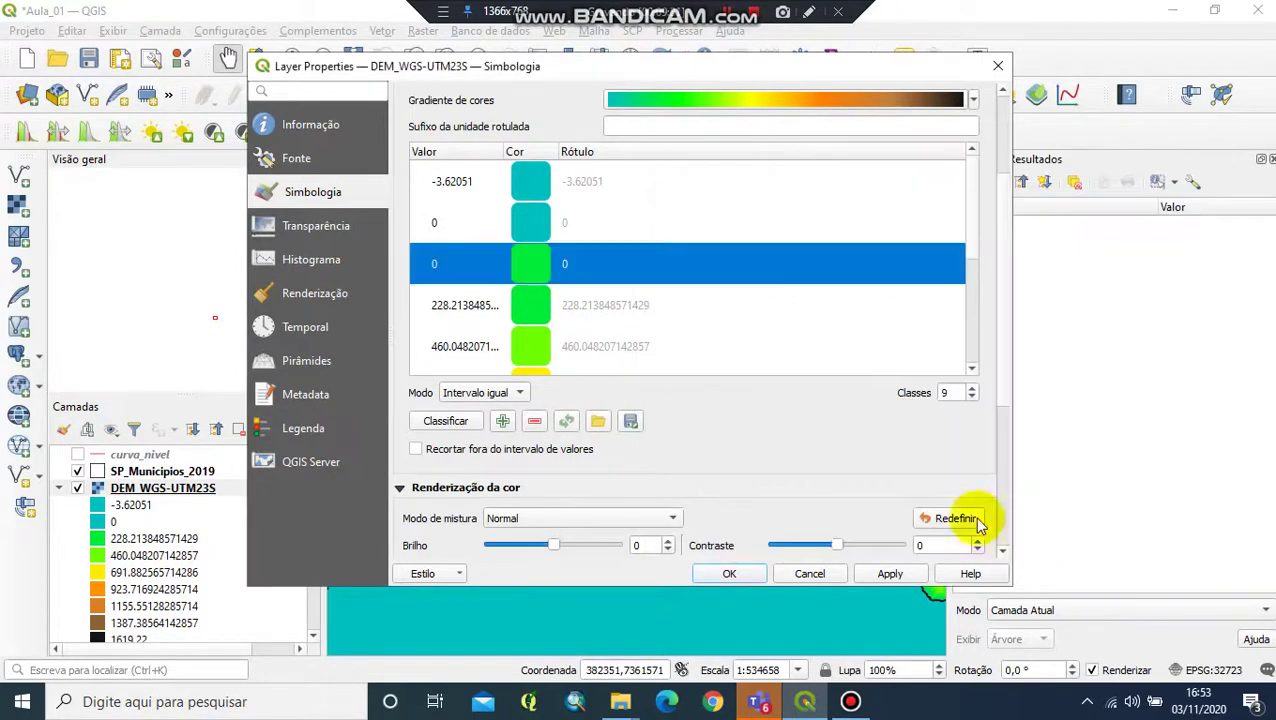
Set the new green class's value to 0.1, apply the symbology and close the layer properties.
{"action": "double_click", "coordinate": [466, 262]}
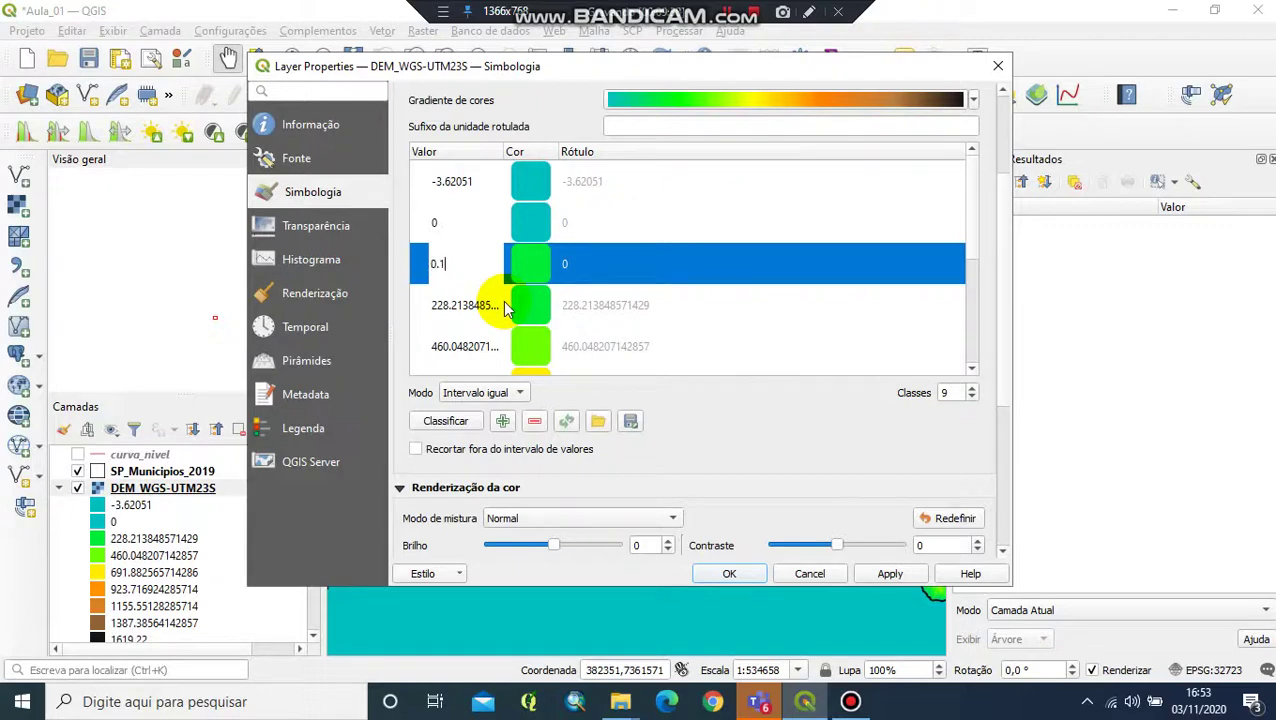
{"action": "left_click", "coordinate": [696, 396]}
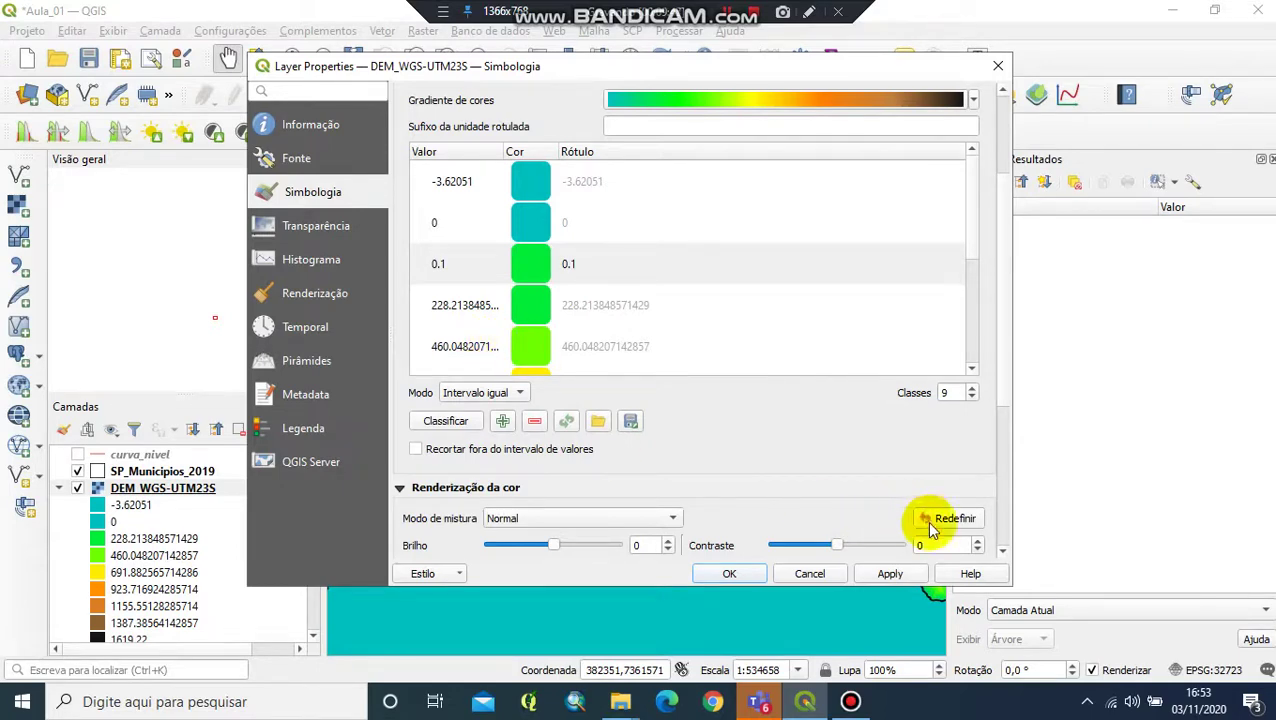
{"action": "left_click", "coordinate": [890, 573]}
{"action": "left_click", "coordinate": [745, 578]}
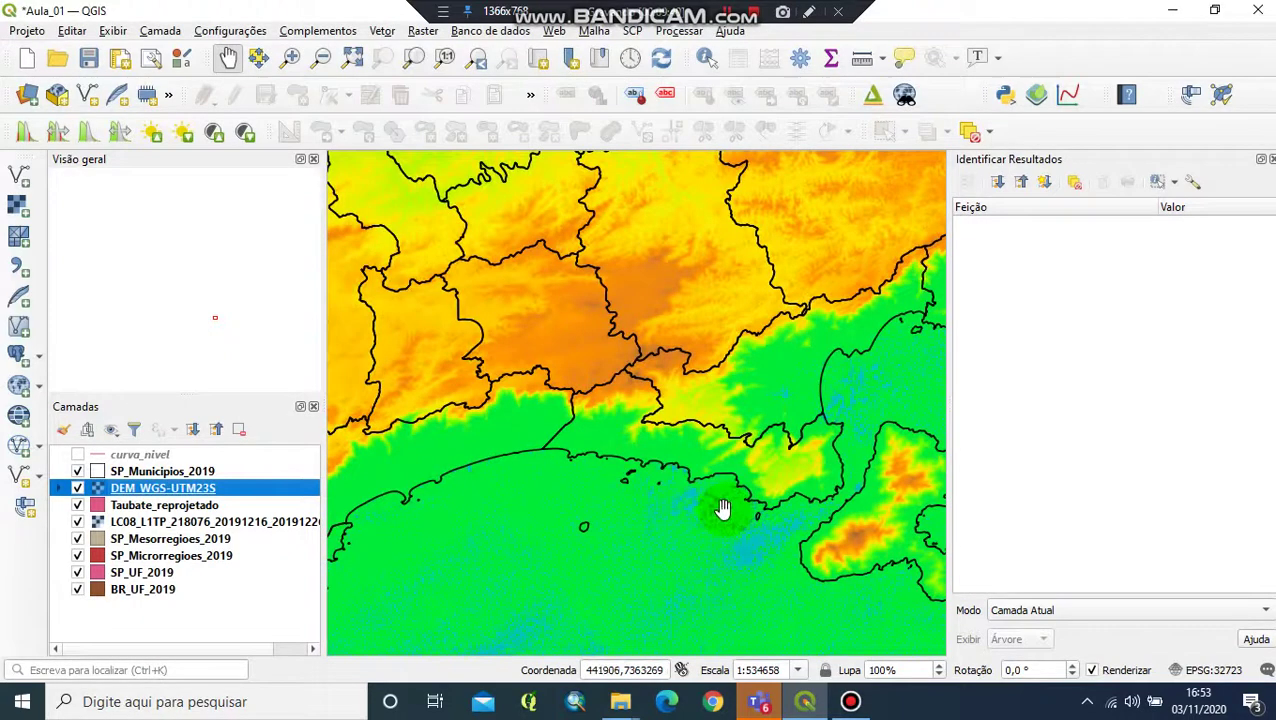
Keep DEM_WGS-UTM23S visible and hide the Taubate_reprojetado layer.
{"action": "scroll", "coordinate": [726, 507], "scroll_direction": "down", "scroll_amount": 1}
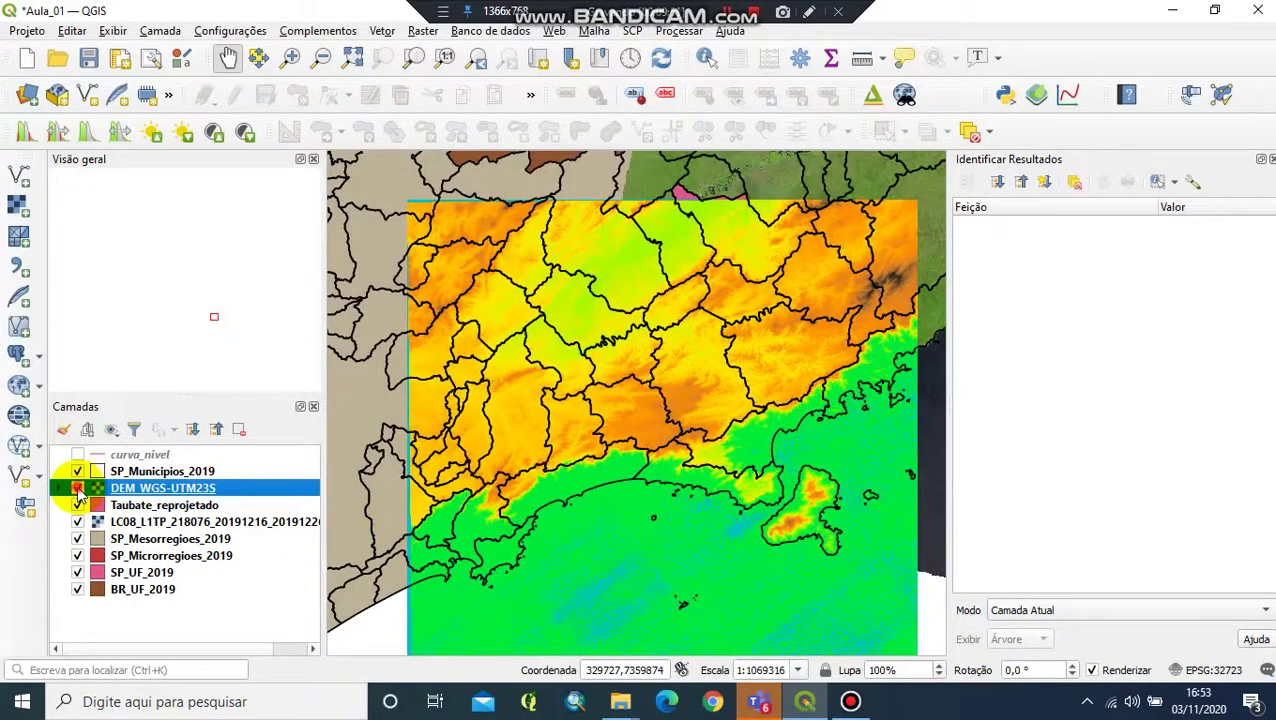
{"action": "left_click", "coordinate": [78, 488]}
{"action": "left_click", "coordinate": [78, 488]}
{"action": "left_click", "coordinate": [78, 488]}
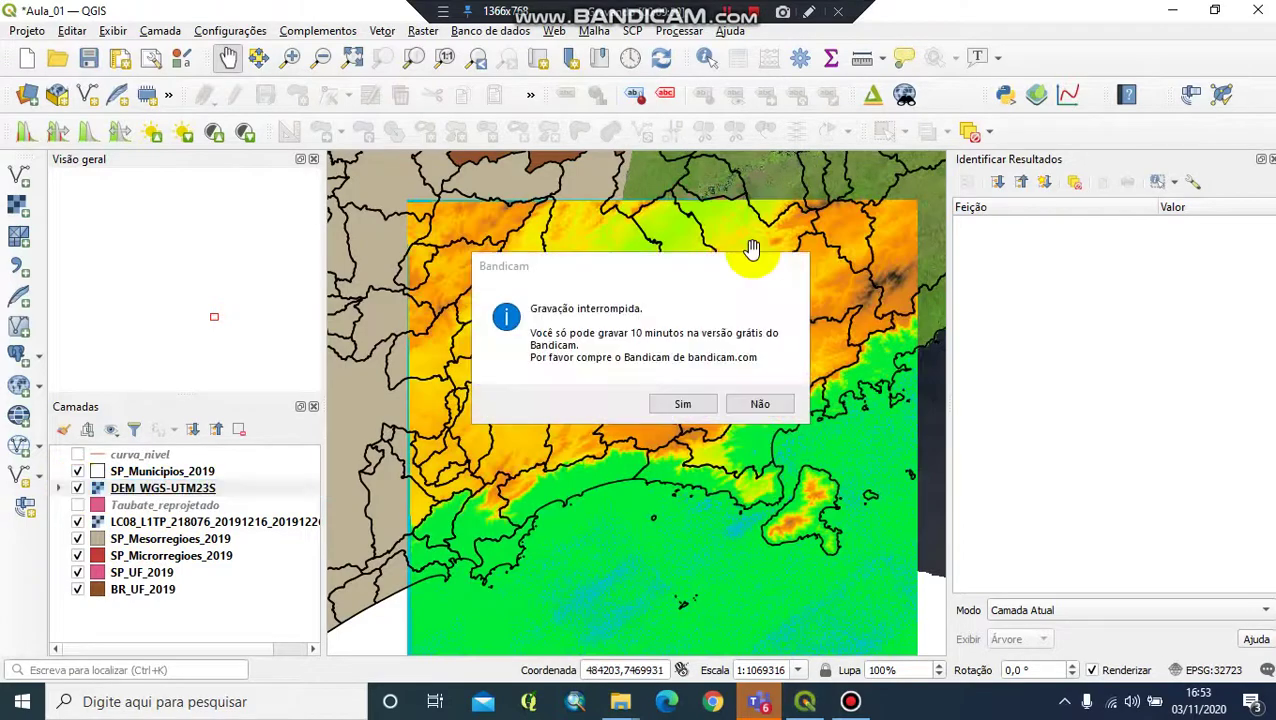
{"action": "left_click", "coordinate": [760, 401]}
Inspect the coastal area and set the DEM_WGS-UTM23S green class directly below 0 to value 1, then apply the symbology.
{"action": "scroll", "coordinate": [627, 496], "scroll_direction": "up", "scroll_amount": 1}
{"action": "scroll", "coordinate": [627, 496], "scroll_direction": "up", "scroll_amount": 2}
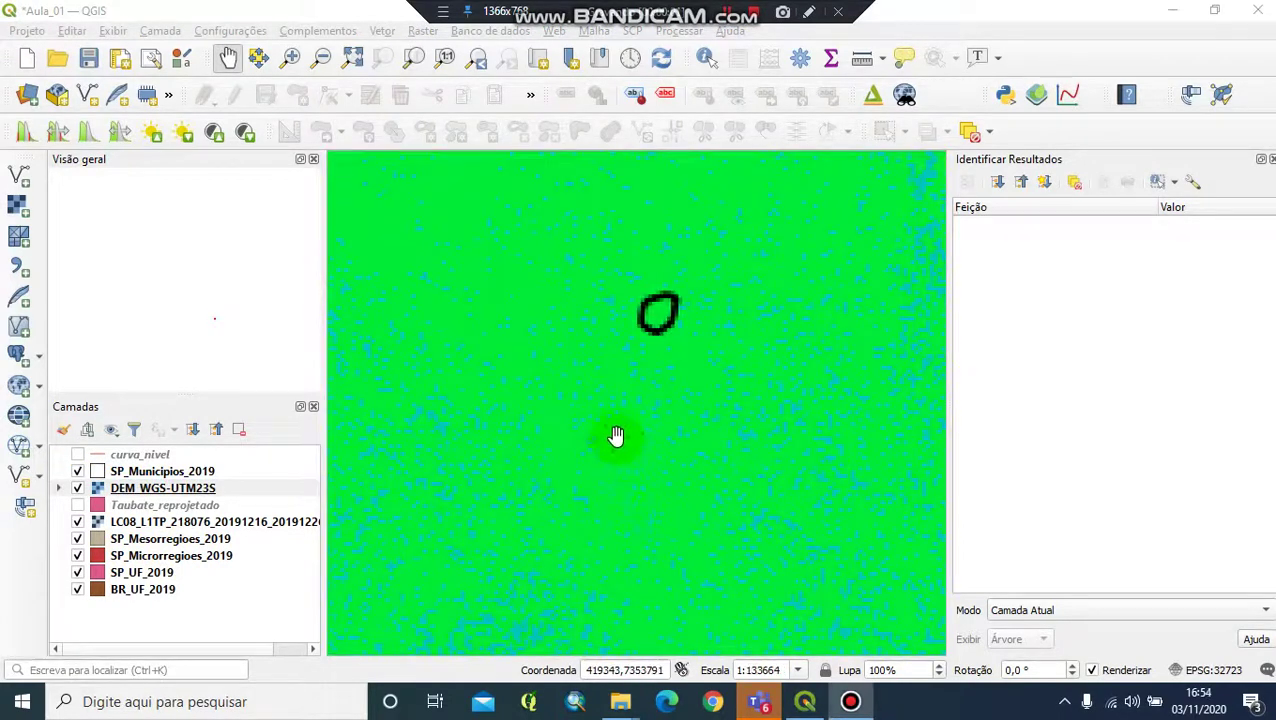
{"action": "left_click_drag", "start_coordinate": [609, 421], "coordinate": [678, 521]}
{"action": "scroll", "coordinate": [590, 380], "scroll_direction": "down", "scroll_amount": 1}
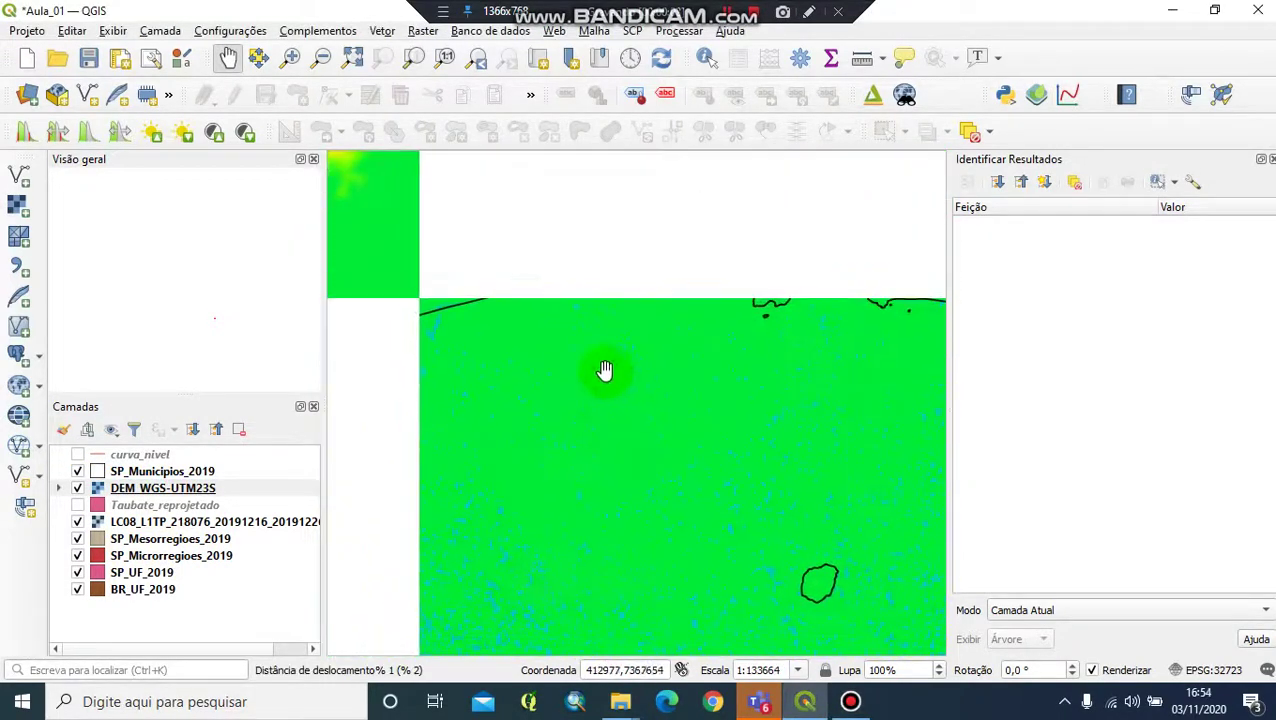
{"action": "left_click_drag", "start_coordinate": [601, 336], "coordinate": [506, 453]}
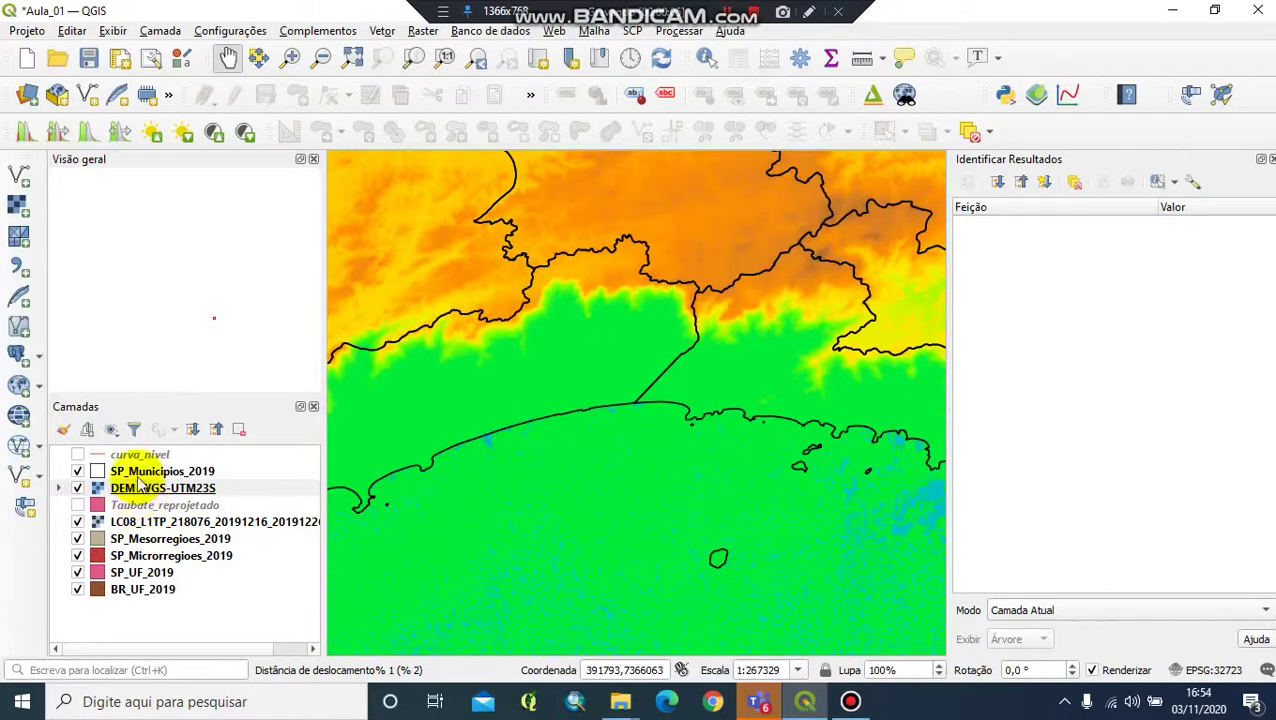
{"action": "double_click", "coordinate": [162, 490]}
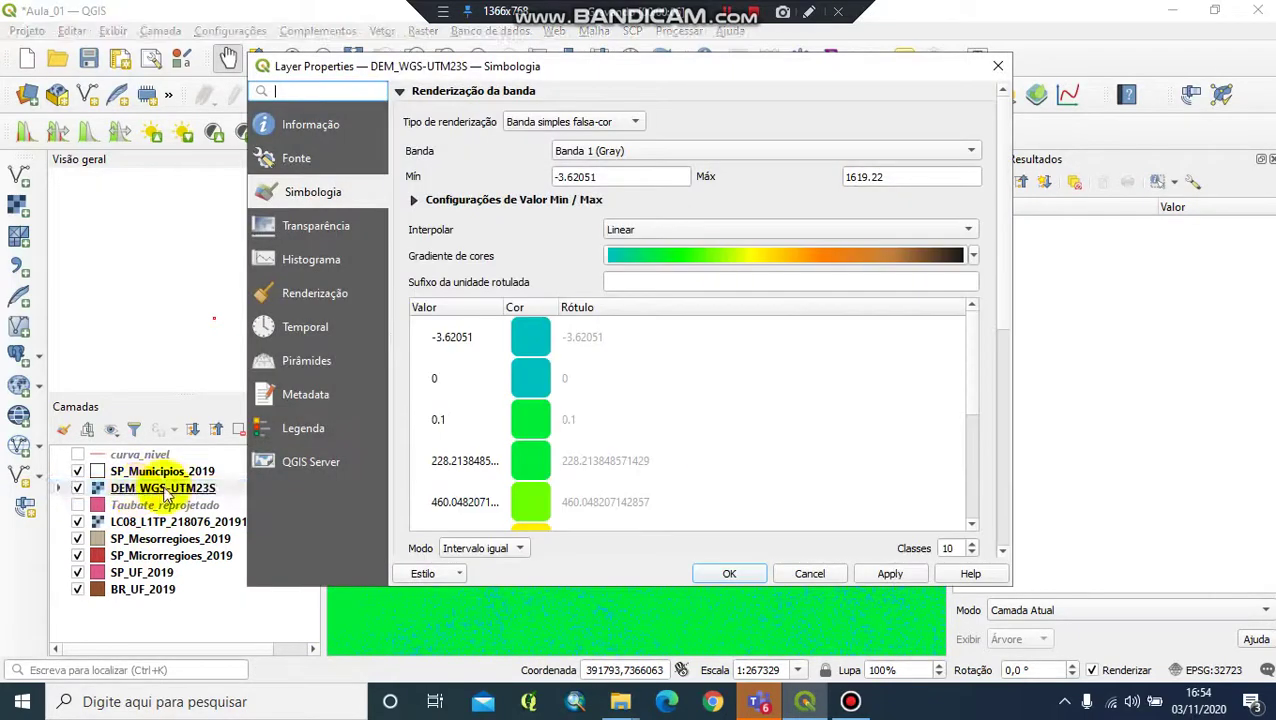
{"action": "double_click", "coordinate": [460, 419]}
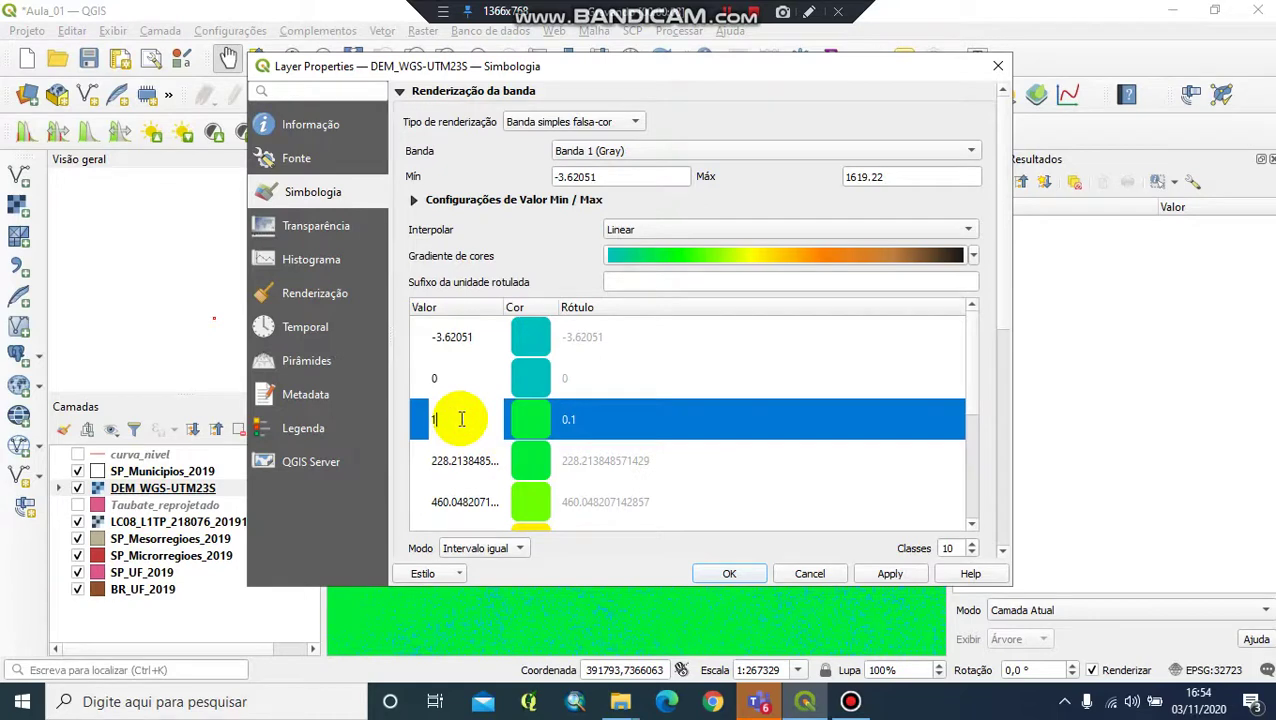
{"action": "left_click", "coordinate": [890, 573]}
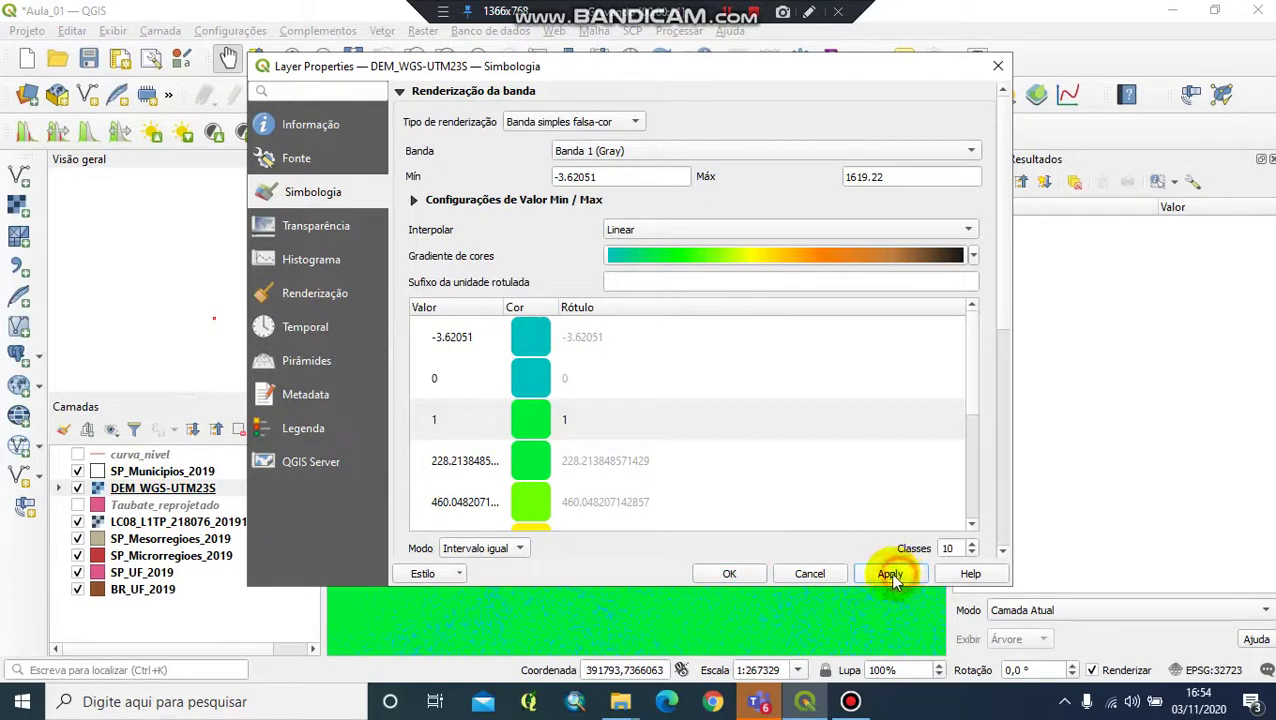
{"action": "left_click", "coordinate": [730, 574]}
{"action": "scroll", "coordinate": [627, 501], "scroll_direction": "down", "scroll_amount": 1}
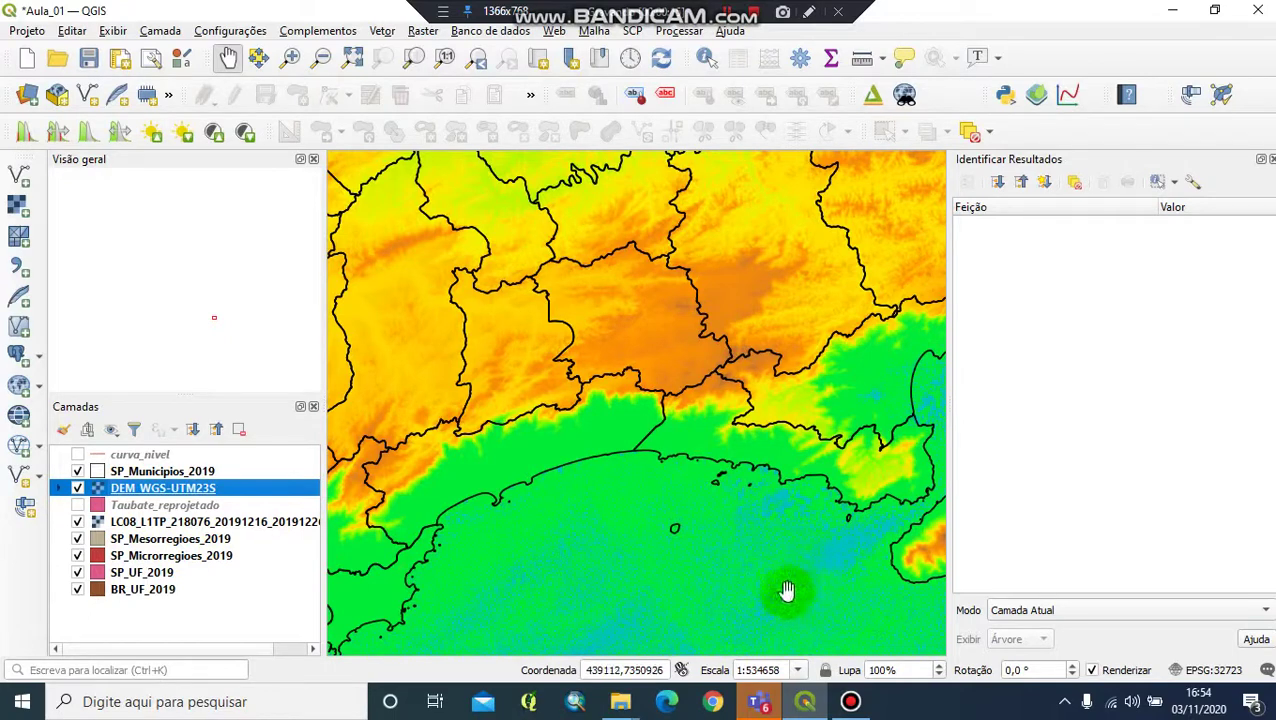
Raise the value of the green class below 0 to 3 in the DEM_WGS-UTM23S symbology and apply it.
{"action": "double_click", "coordinate": [165, 490]}
{"action": "left_click", "coordinate": [464, 421]}
{"action": "double_click", "coordinate": [460, 423]}
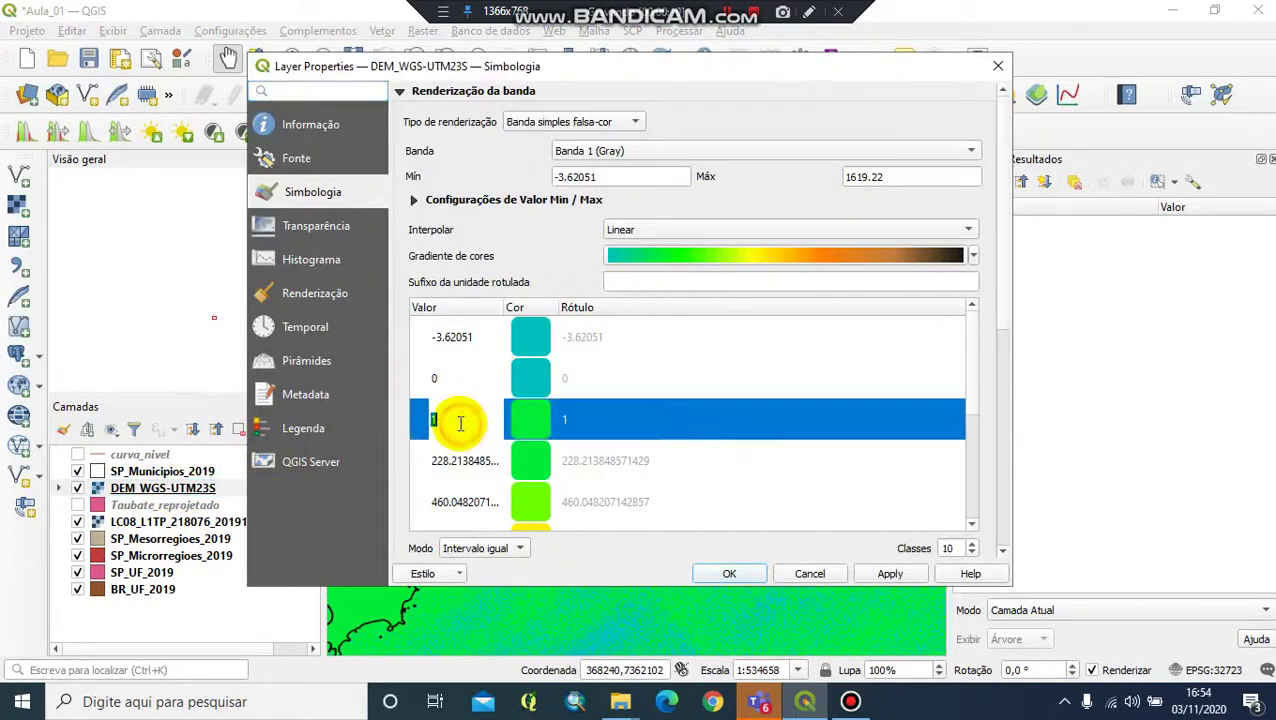
{"action": "left_click", "coordinate": [890, 573]}
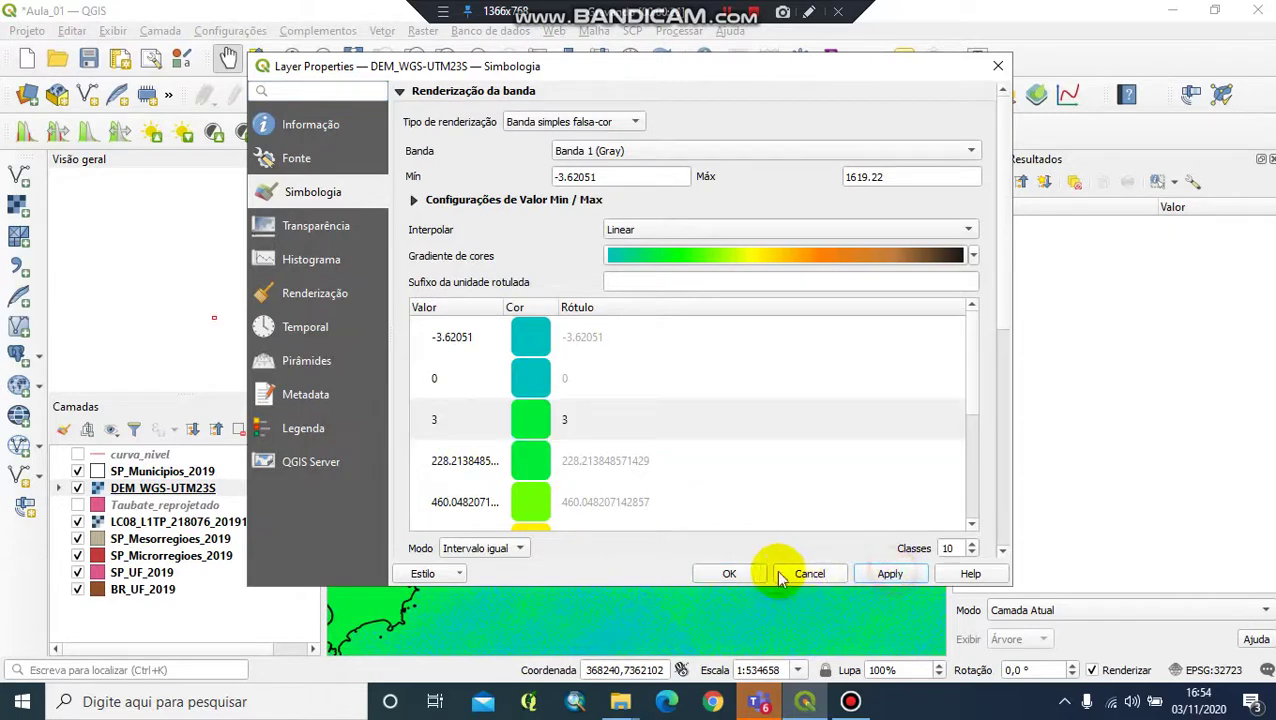
{"action": "left_click", "coordinate": [729, 573]}
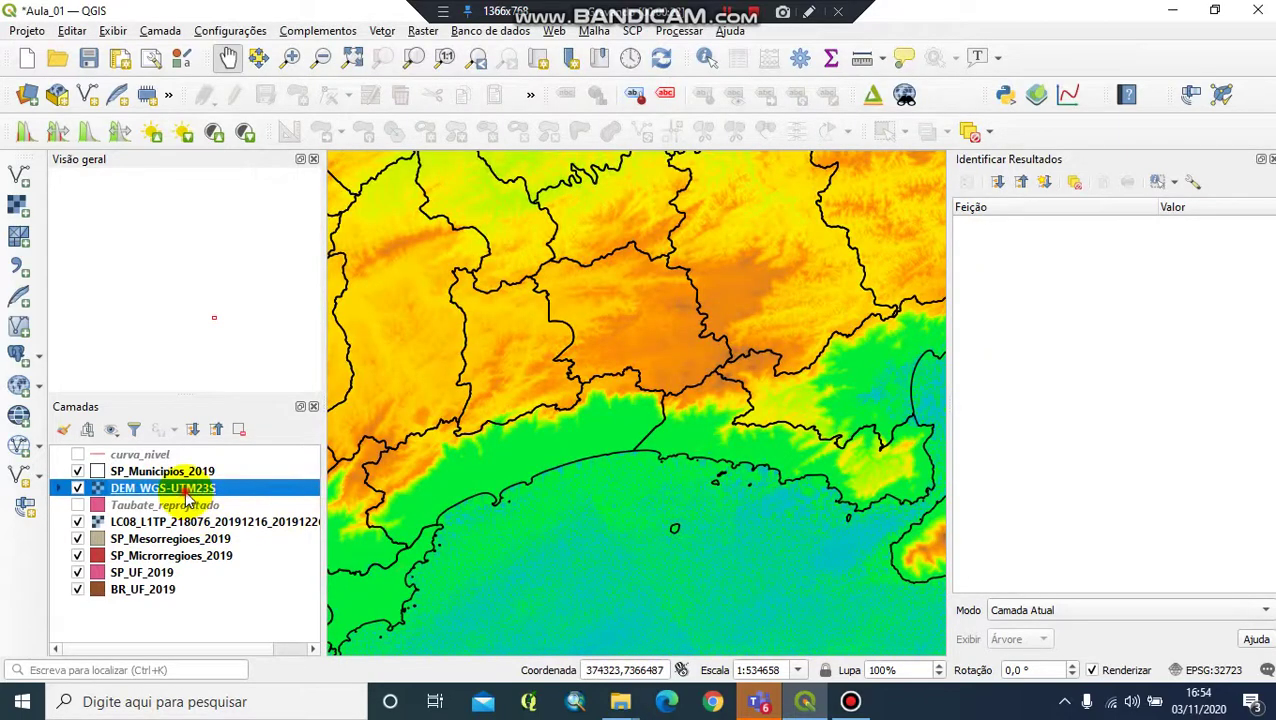
Raise the value of the green class below 0 to 6 in the DEM_WGS-UTM23S symbology and apply it.
{"action": "double_click", "coordinate": [185, 489]}
{"action": "double_click", "coordinate": [461, 423]}
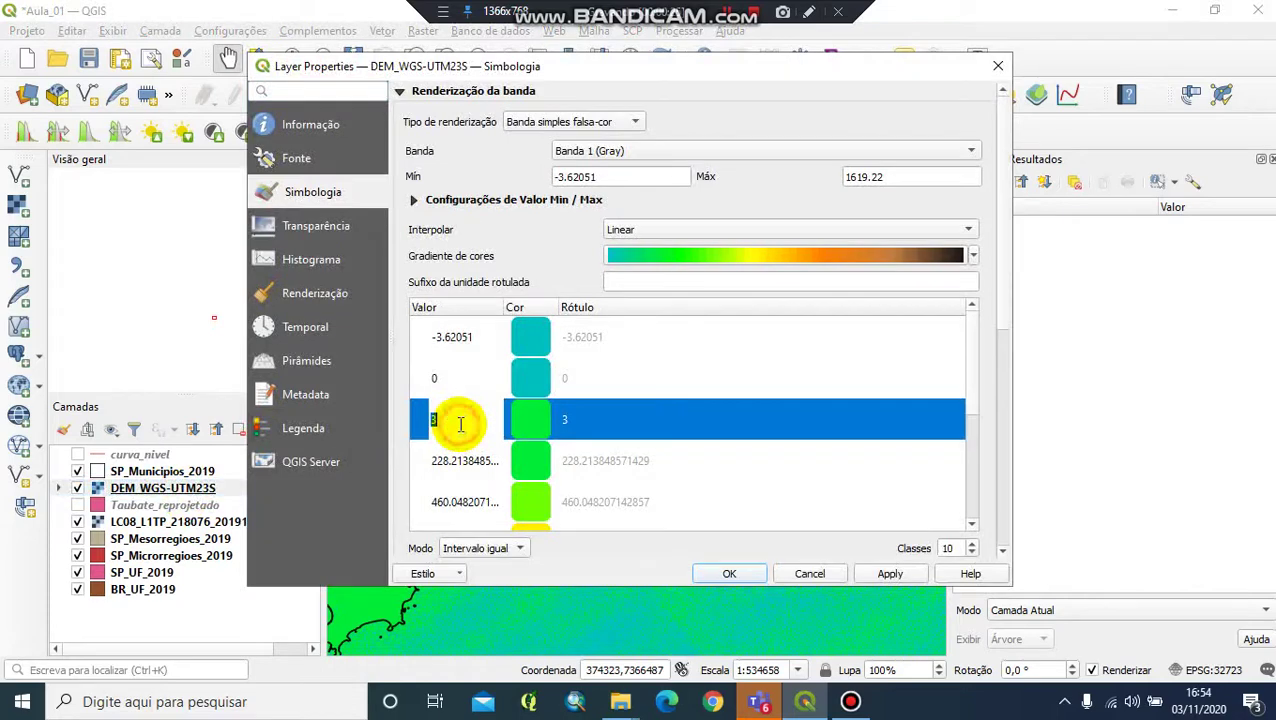
{"action": "type", "text": "6"}
{"action": "left_click", "coordinate": [890, 574]}
{"action": "left_click", "coordinate": [729, 574]}
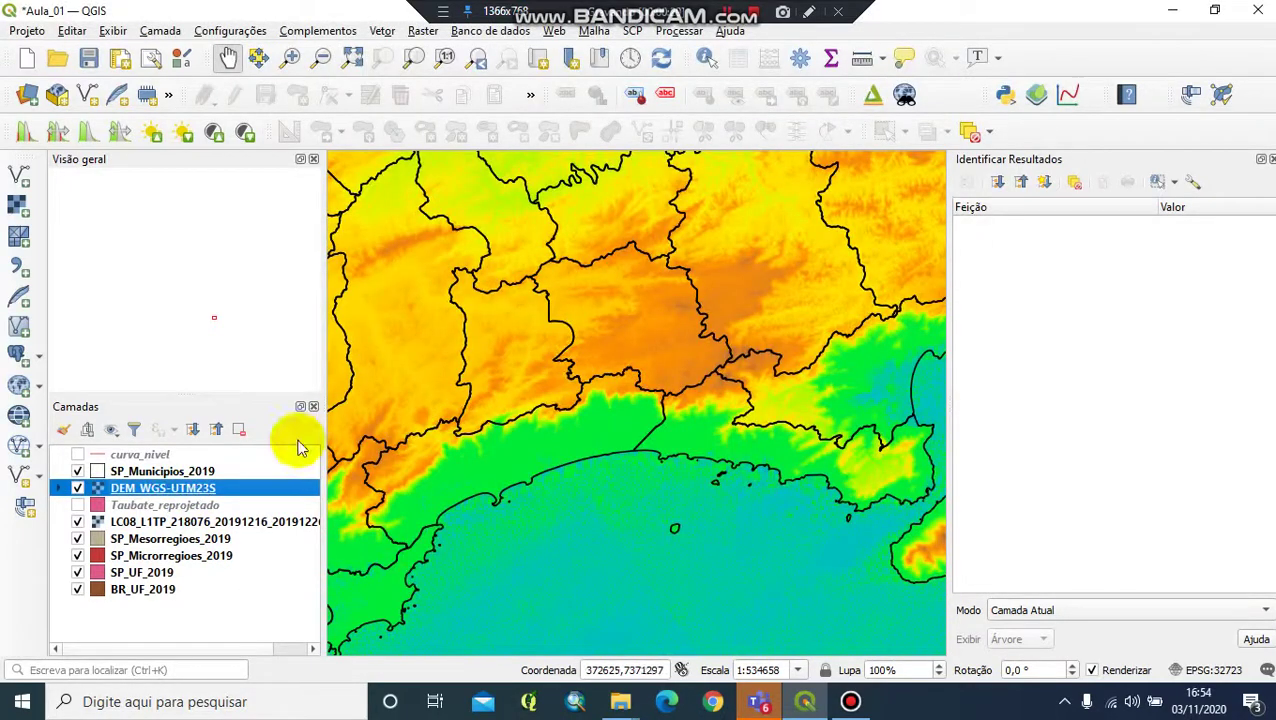
Set the DEM_WGS-UTM23S green class below 0 to value 8, apply the symbology and check the sea and coastline.
{"action": "double_click", "coordinate": [176, 490]}
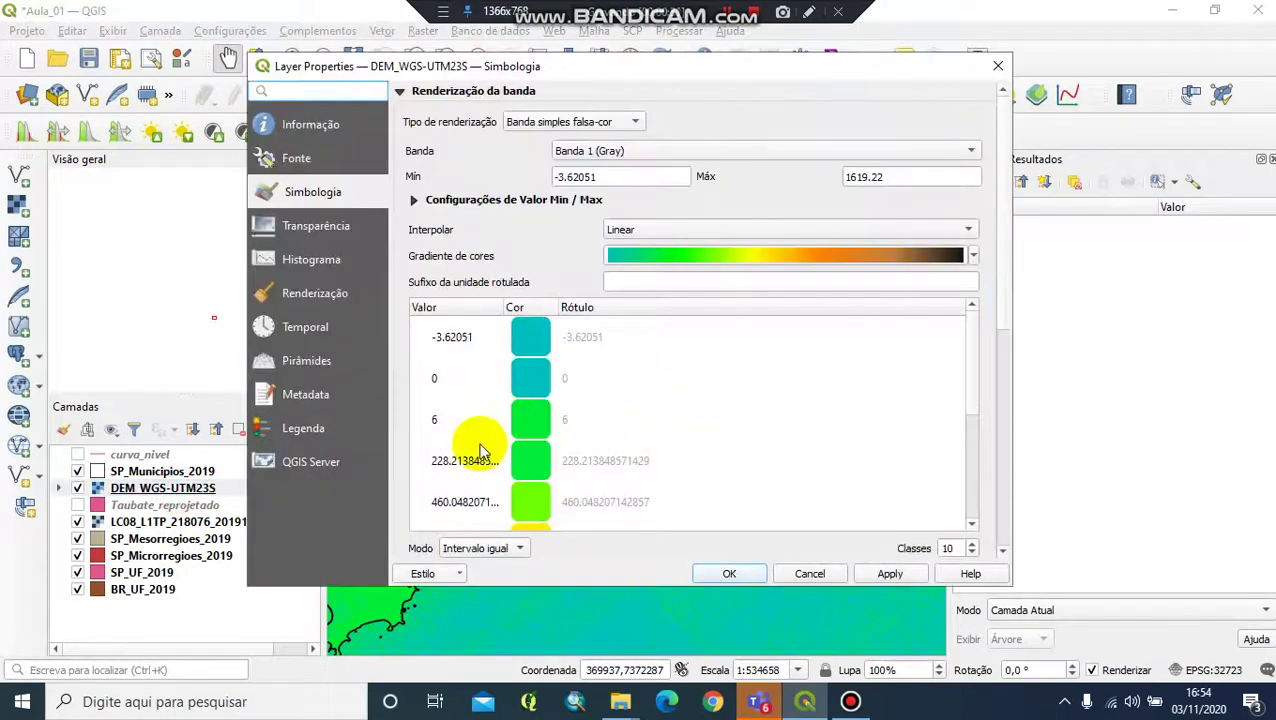
{"action": "left_click", "coordinate": [450, 419]}
{"action": "left_click", "coordinate": [457, 420]}
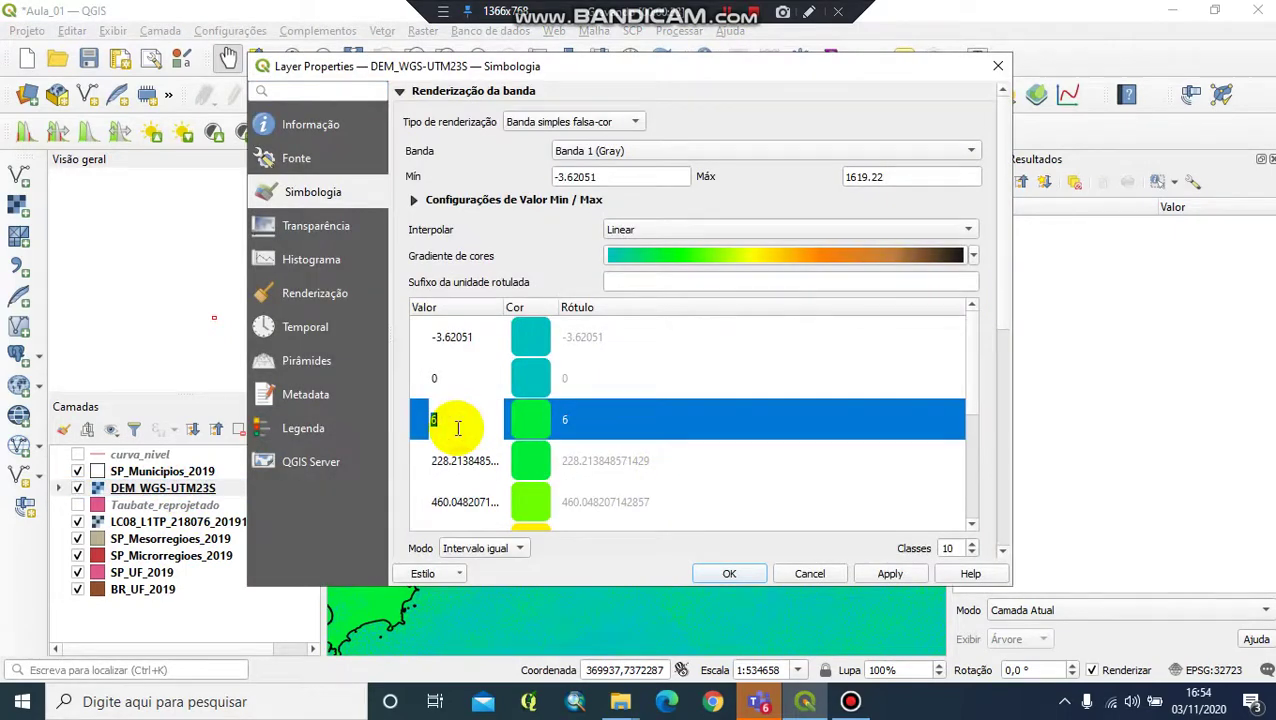
{"action": "type", "text": "8"}
{"action": "left_click", "coordinate": [890, 574]}
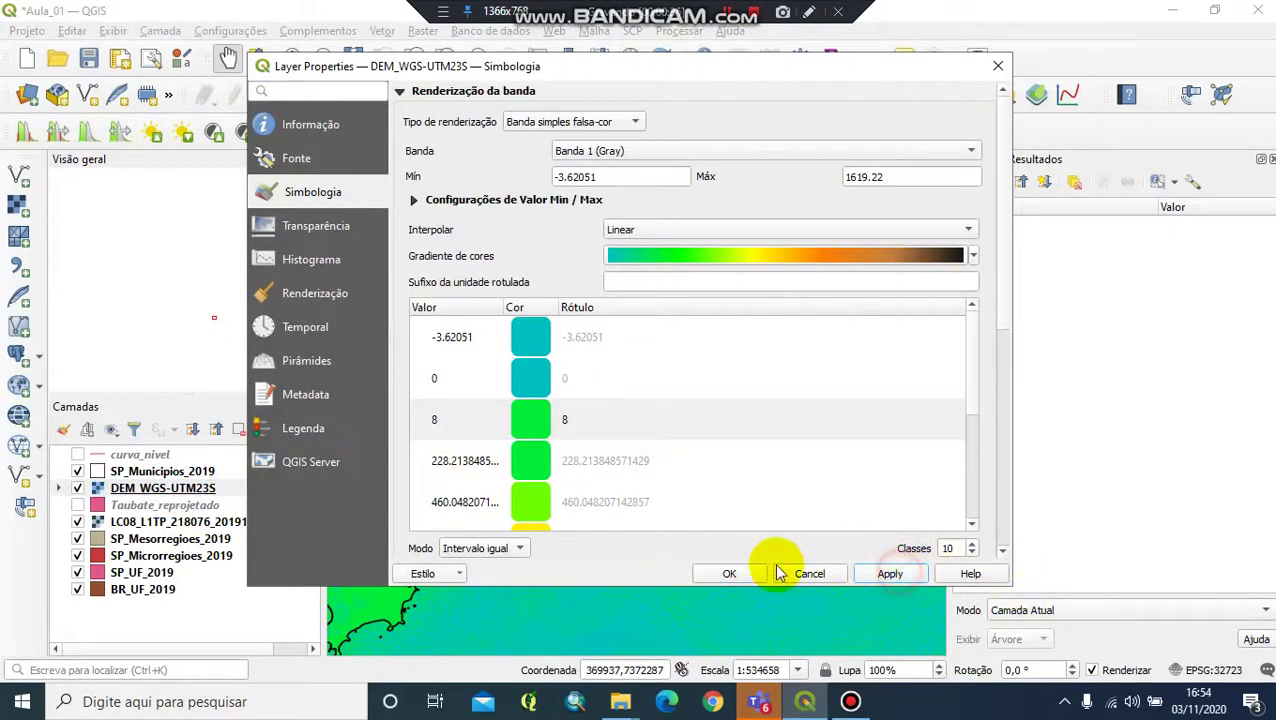
{"action": "left_click", "coordinate": [729, 573]}
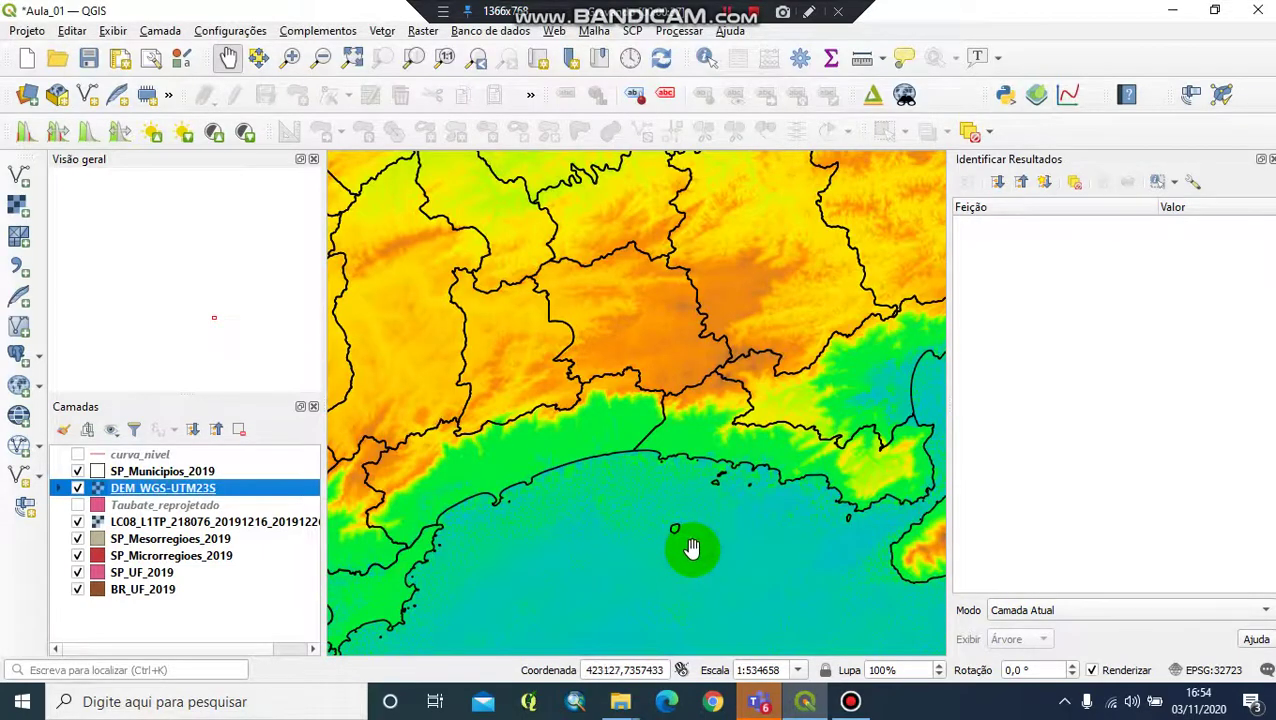
{"action": "scroll", "coordinate": [584, 498], "scroll_direction": "up", "scroll_amount": 1}
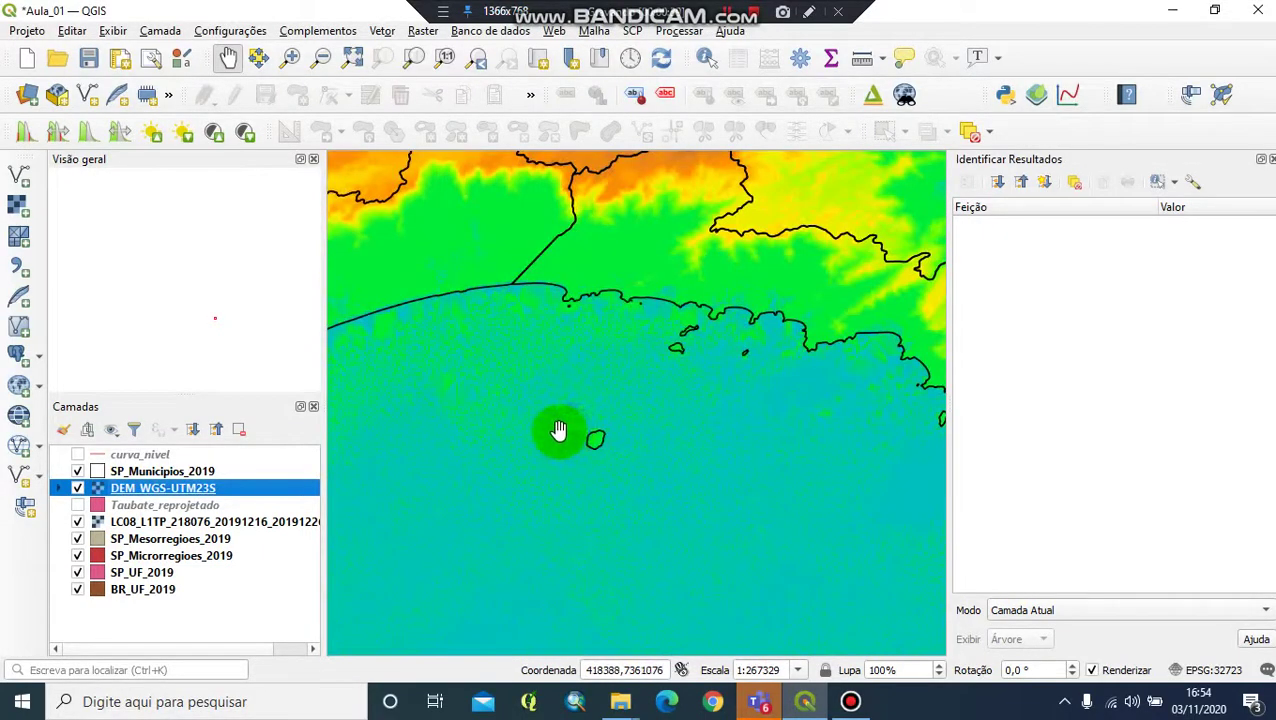
{"action": "scroll", "coordinate": [550, 428], "scroll_direction": "down", "scroll_amount": 1}
{"action": "left_click_drag", "start_coordinate": [561, 370], "coordinate": [559, 530]}
{"action": "scroll", "coordinate": [649, 513], "scroll_direction": "down", "scroll_amount": 1}
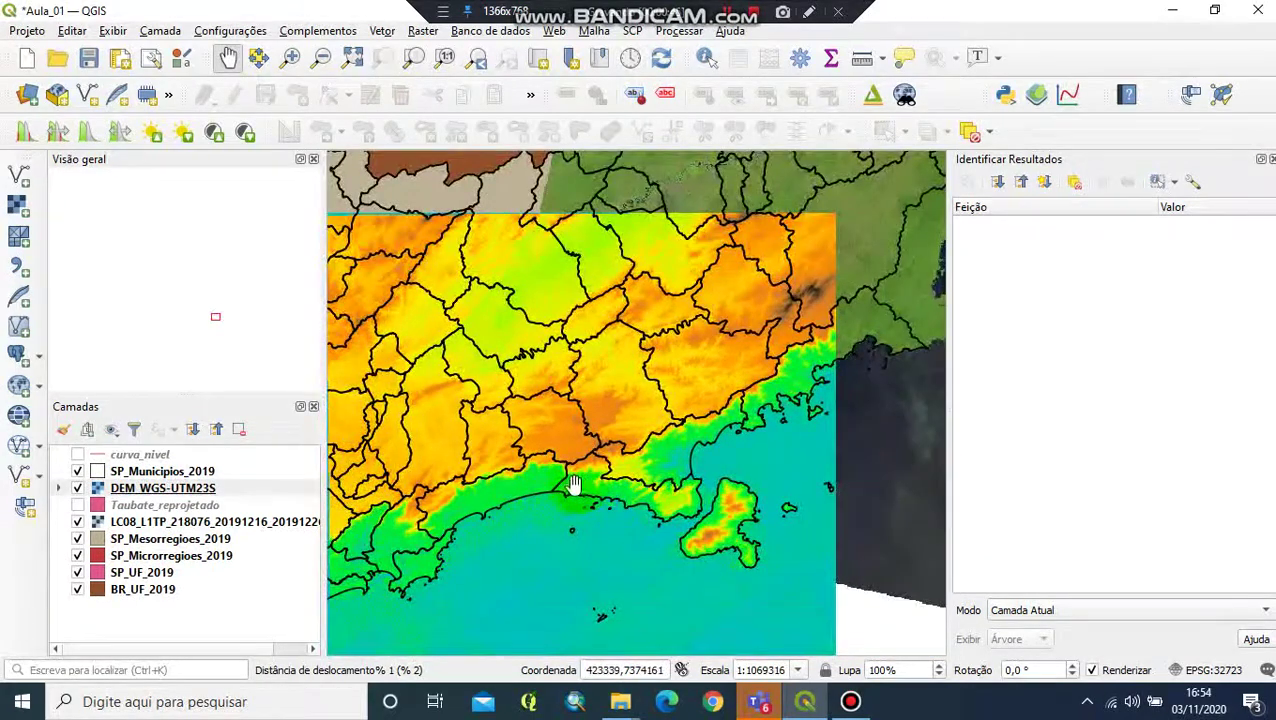
Set the DEM_WGS-UTM23S green class below 0 to value 12, apply the symbology and inspect the coast up close.
{"action": "left_click", "coordinate": [150, 505]}
{"action": "double_click", "coordinate": [150, 488]}
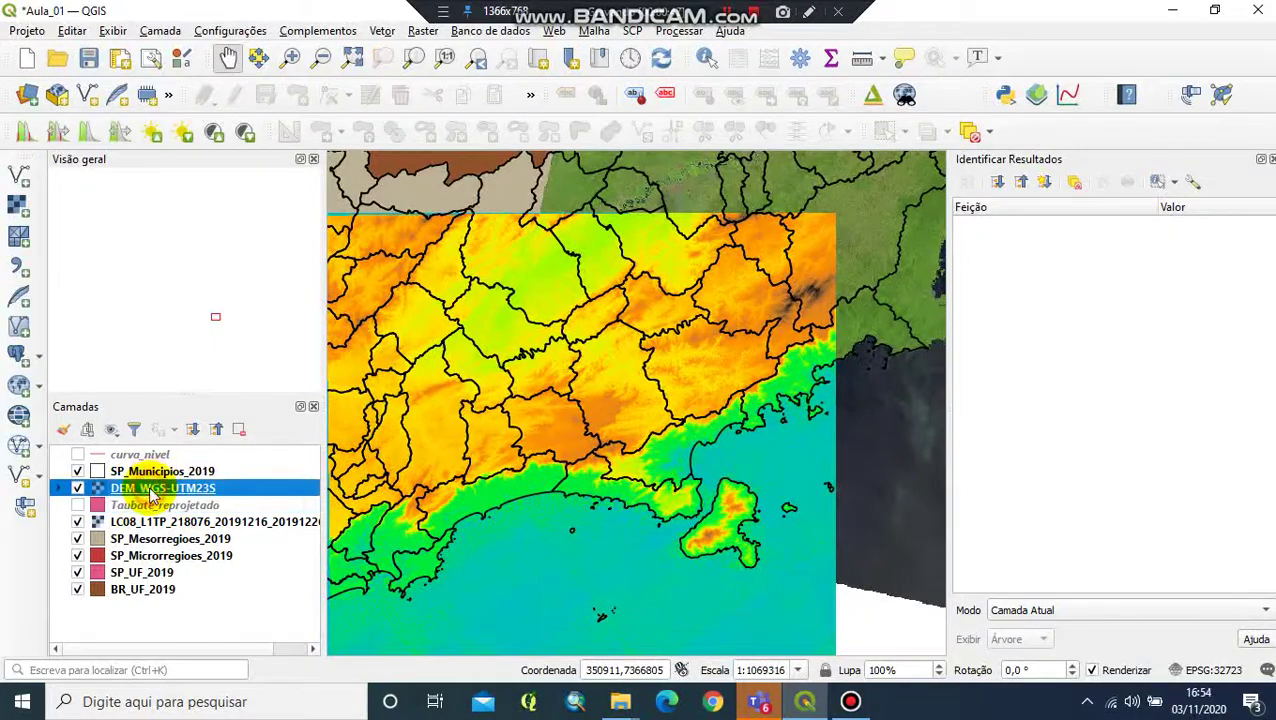
{"action": "double_click", "coordinate": [459, 420]}
{"action": "type", "text": "1"}
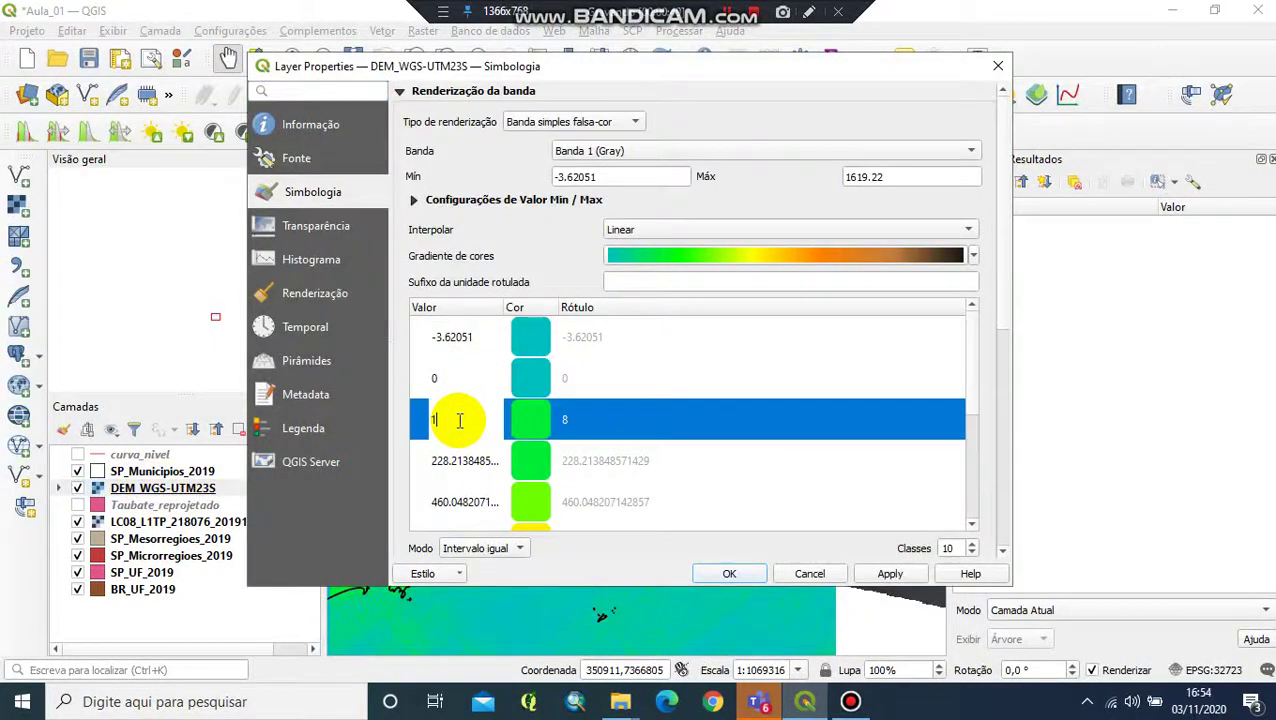
{"action": "type", "text": "2"}
{"action": "left_click", "coordinate": [890, 573]}
{"action": "left_click", "coordinate": [731, 574]}
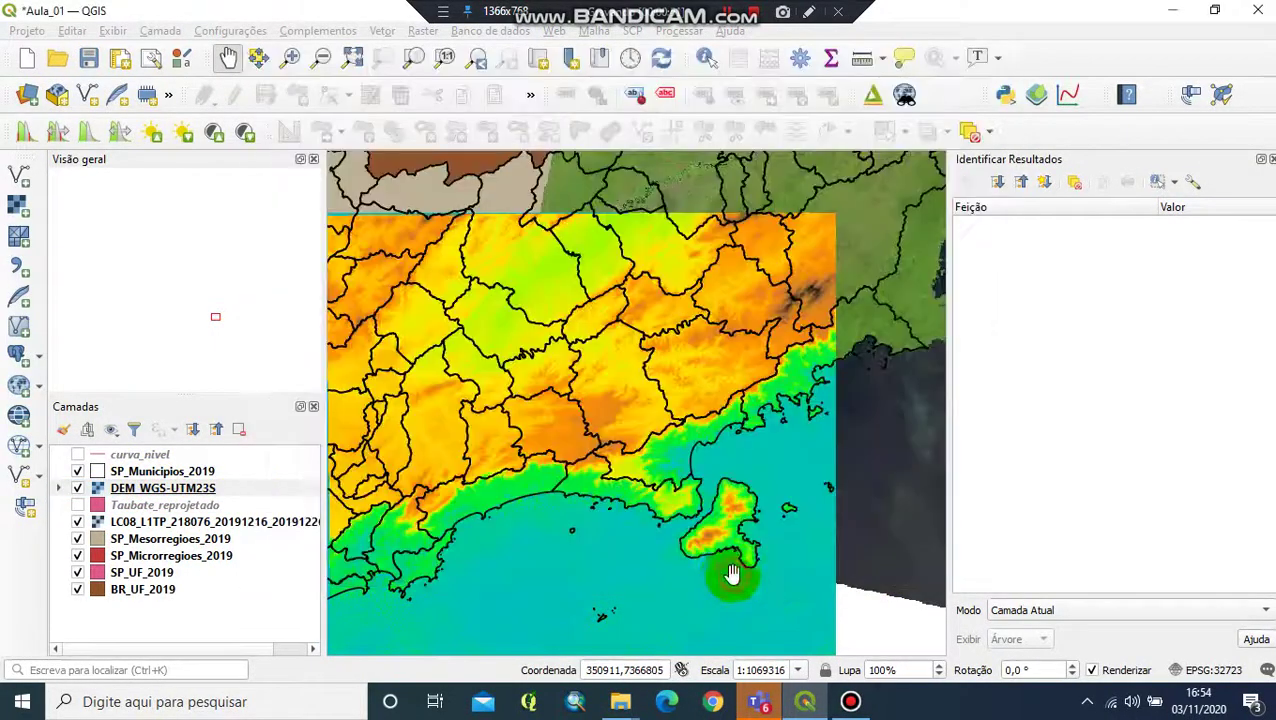
{"action": "scroll", "coordinate": [550, 480], "scroll_direction": "up", "scroll_amount": 4}
{"action": "left_click_drag", "start_coordinate": [550, 441], "coordinate": [584, 465]}
{"action": "scroll", "coordinate": [510, 392], "scroll_direction": "down", "scroll_amount": 5}
{"action": "scroll", "coordinate": [584, 455], "scroll_direction": "up", "scroll_amount": 2}
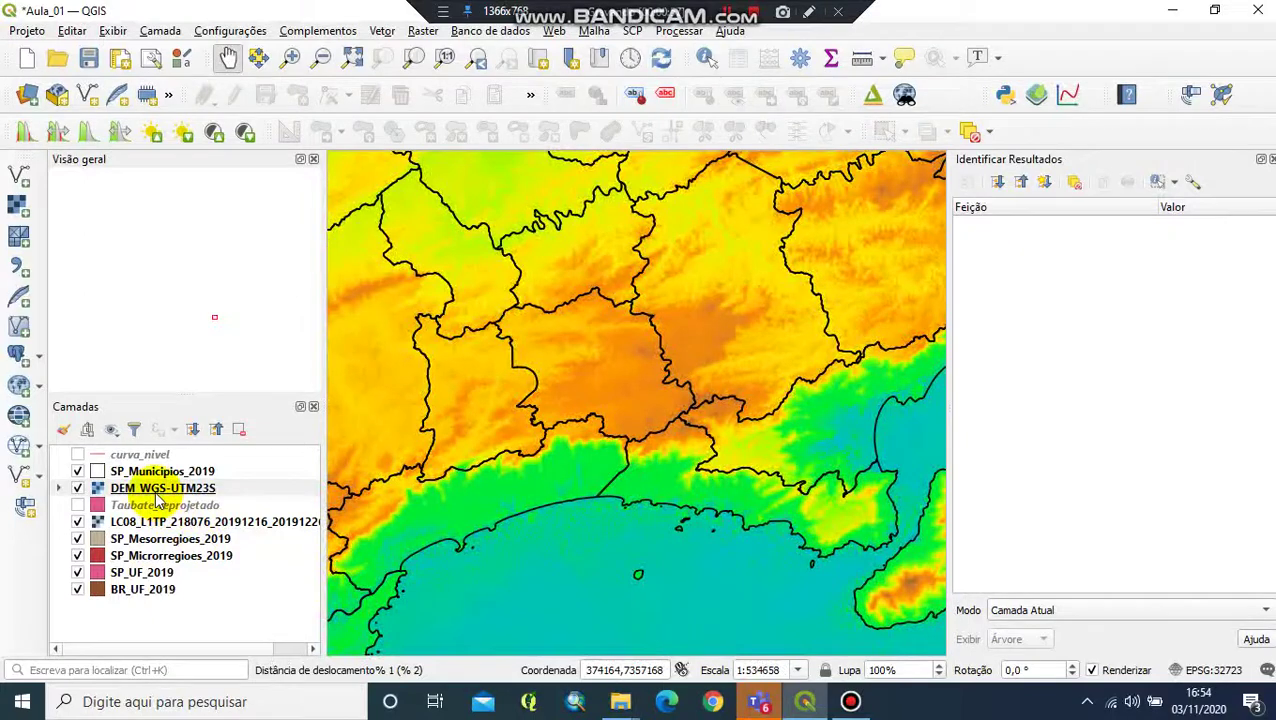
Set the DEM_WGS-UTM23S green class below 0 to value 20, apply the symbology and review the coastal elevation colors.
{"action": "double_click", "coordinate": [157, 489]}
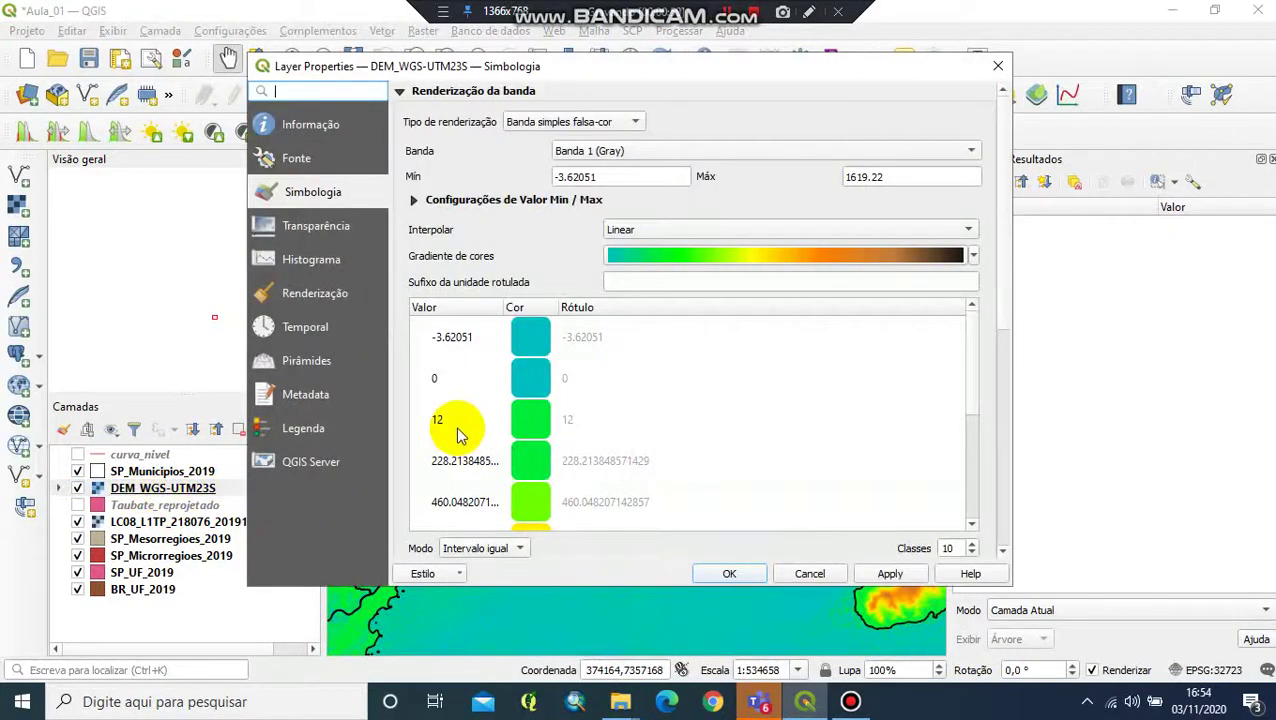
{"action": "left_click", "coordinate": [458, 425]}
{"action": "type", "text": "20"}
{"action": "left_click", "coordinate": [889, 574]}
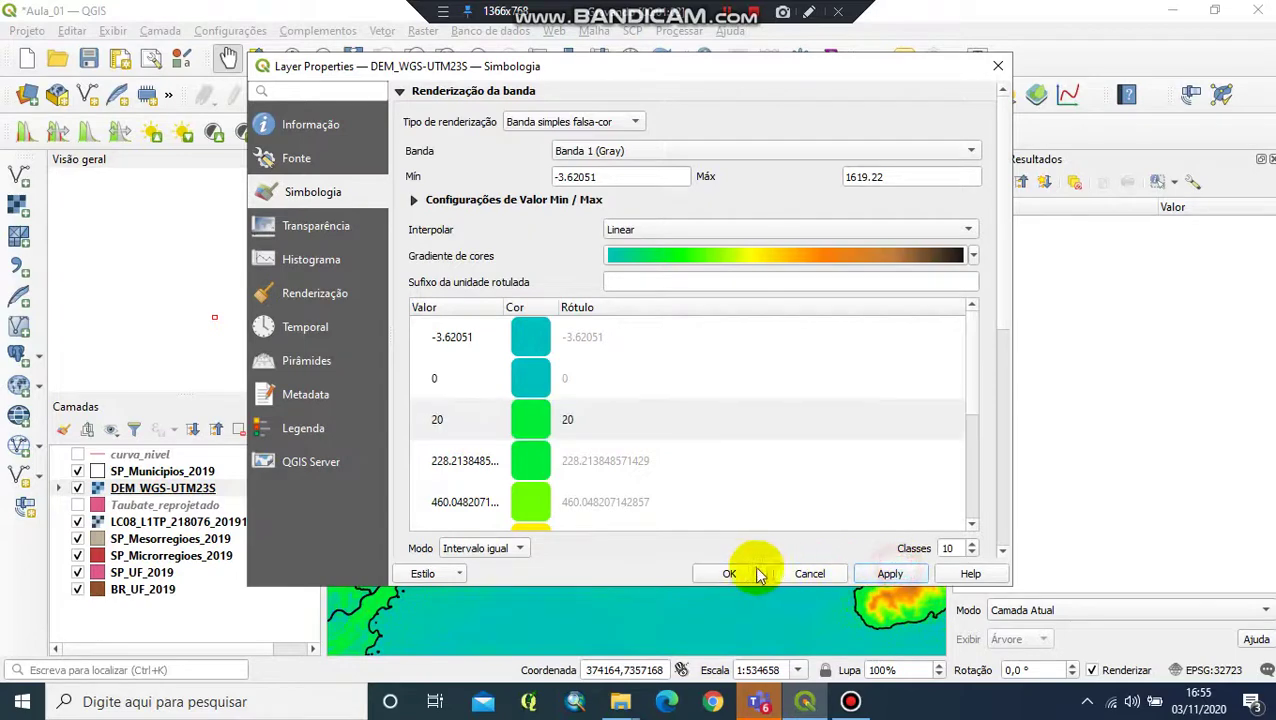
{"action": "left_click", "coordinate": [740, 570]}
{"action": "left_click_drag", "start_coordinate": [555, 575], "coordinate": [561, 427]}
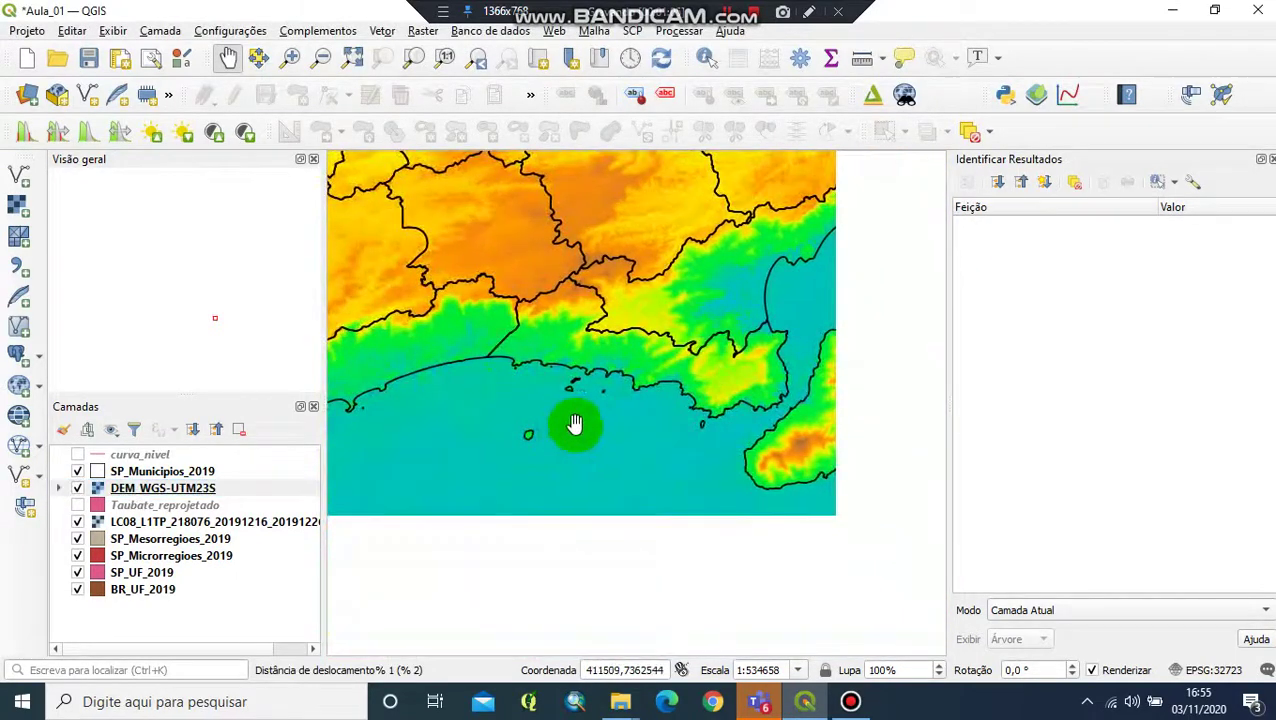
{"action": "left_click_drag", "start_coordinate": [735, 390], "coordinate": [566, 535]}
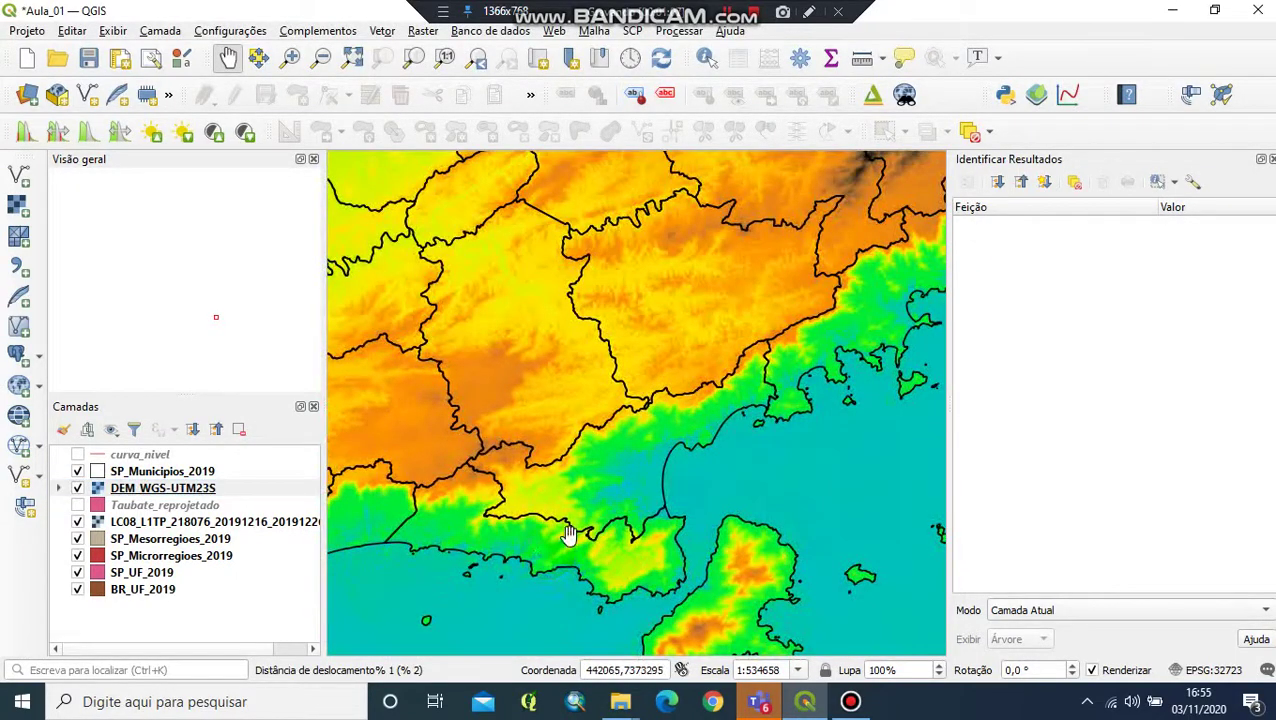
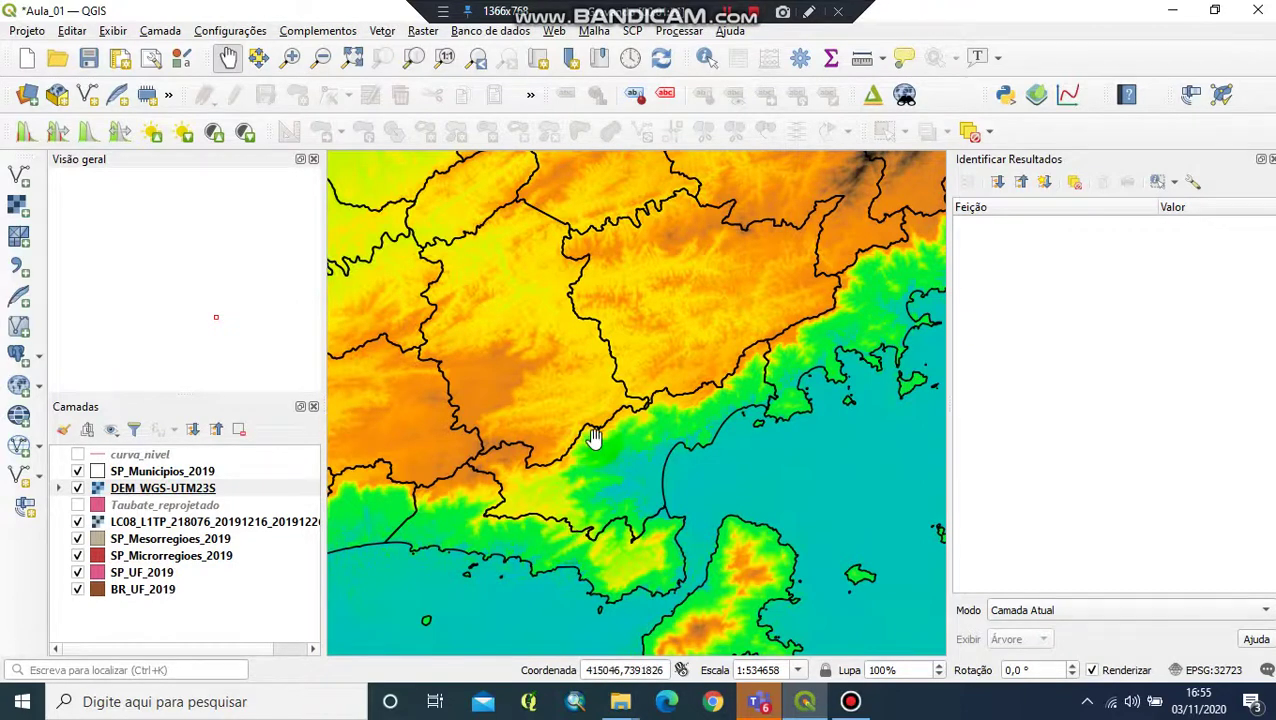
{"action": "scroll", "coordinate": [595, 437], "scroll_direction": "down", "scroll_amount": 1}
{"action": "left_click_drag", "start_coordinate": [592, 419], "coordinate": [703, 464]}
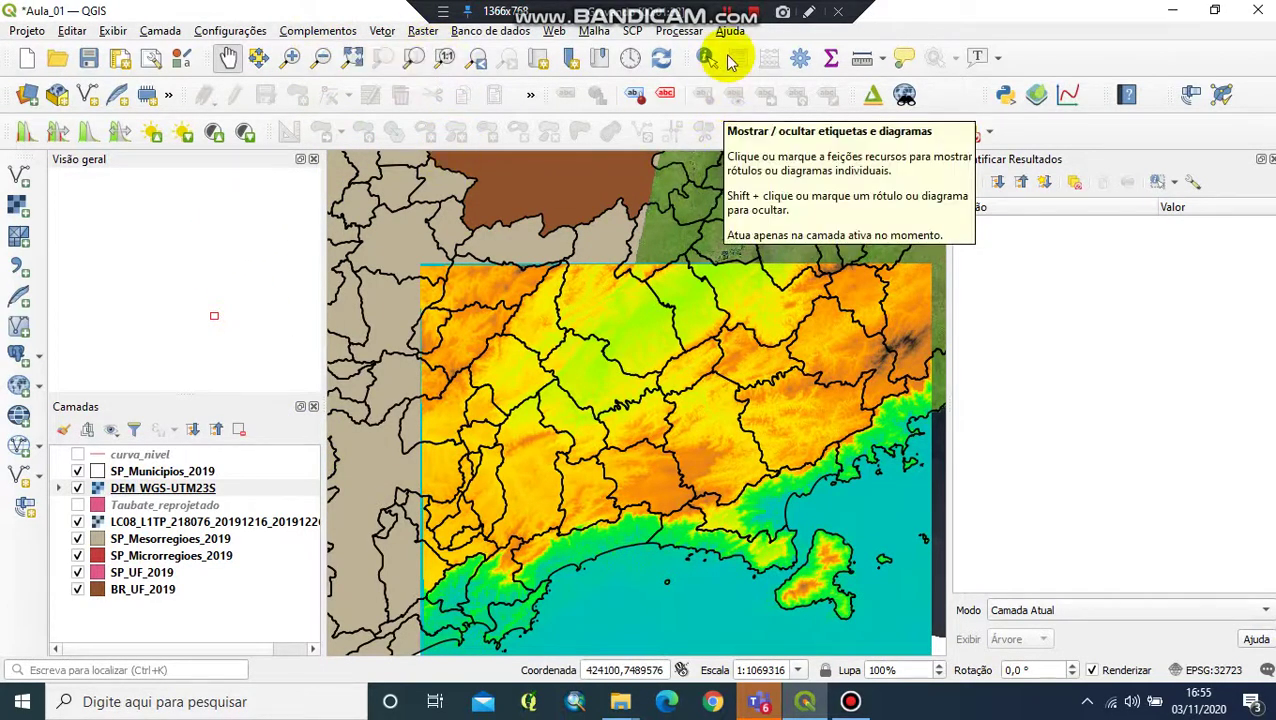
Search all available plugins for "Qgis2", view the Qgis2threejs plugin's details and close the plugin manager.
{"action": "left_click", "coordinate": [336, 33]}
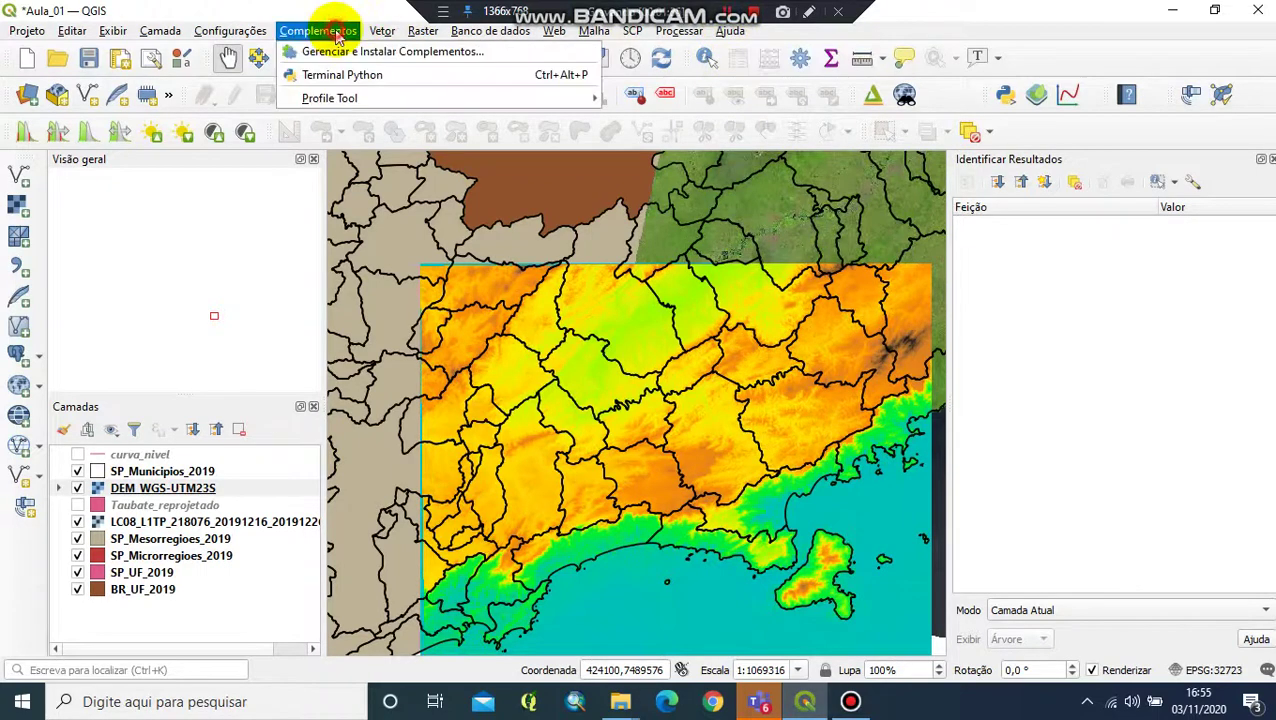
{"action": "left_click", "coordinate": [344, 51]}
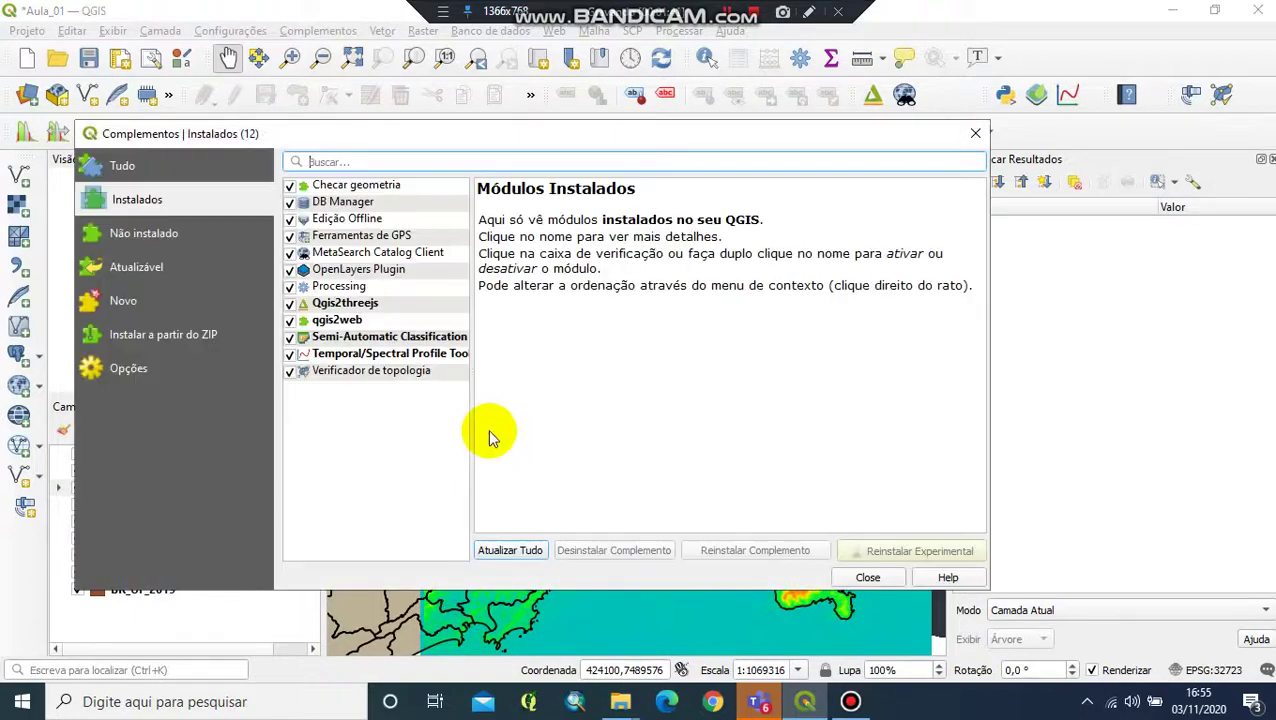
{"action": "left_click", "coordinate": [144, 166]}
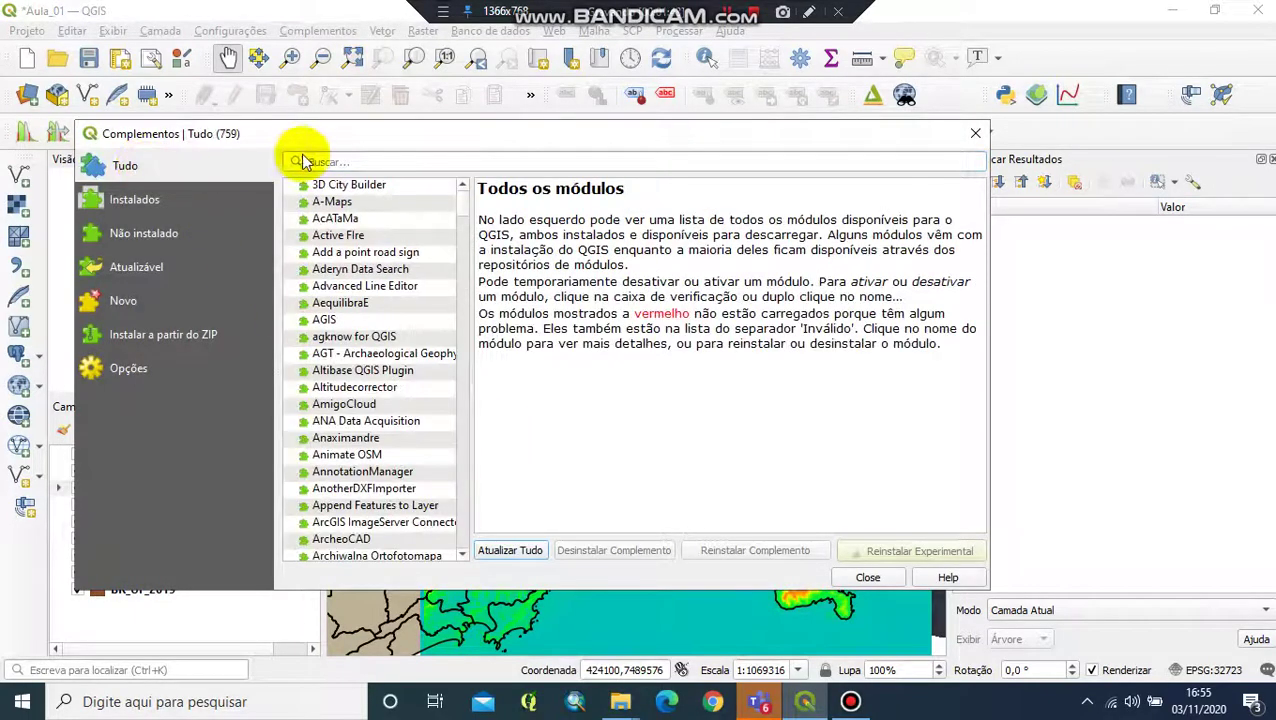
{"action": "left_click", "coordinate": [336, 162]}
{"action": "type", "text": "Qgi"}
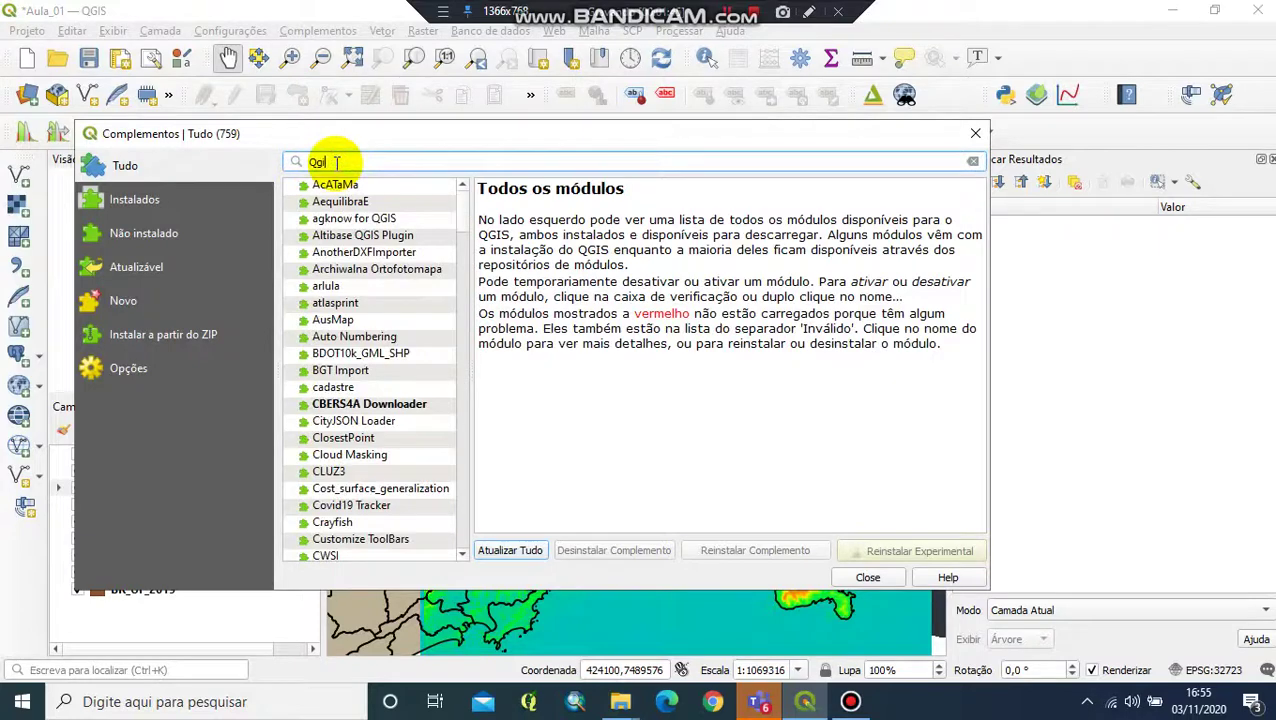
{"action": "type", "text": "s2"}
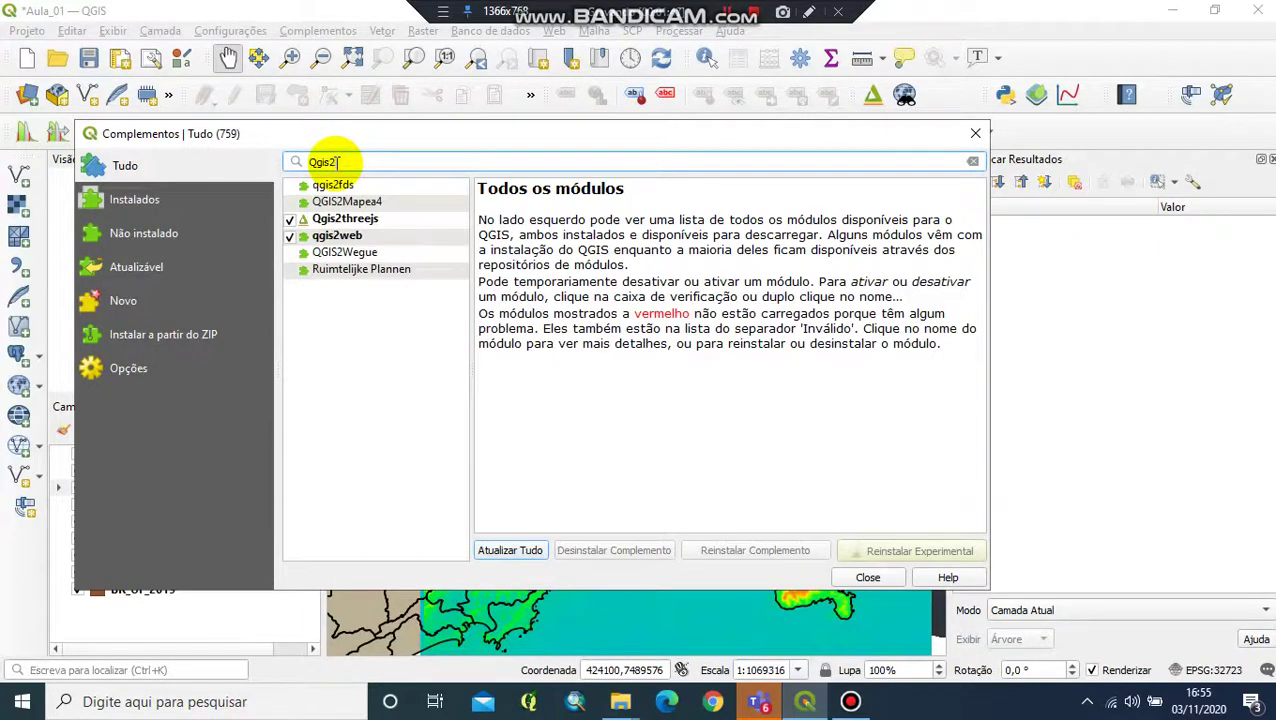
{"action": "left_click", "coordinate": [366, 222]}
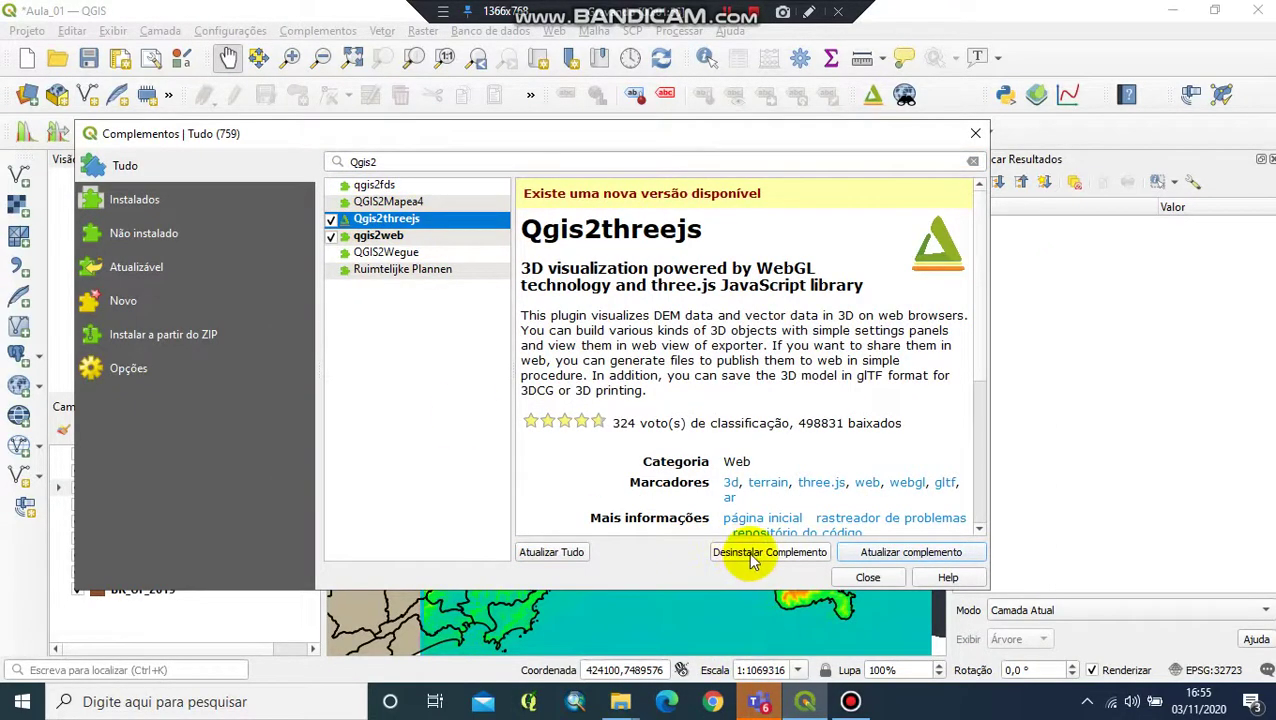
{"action": "left_click", "coordinate": [868, 578]}
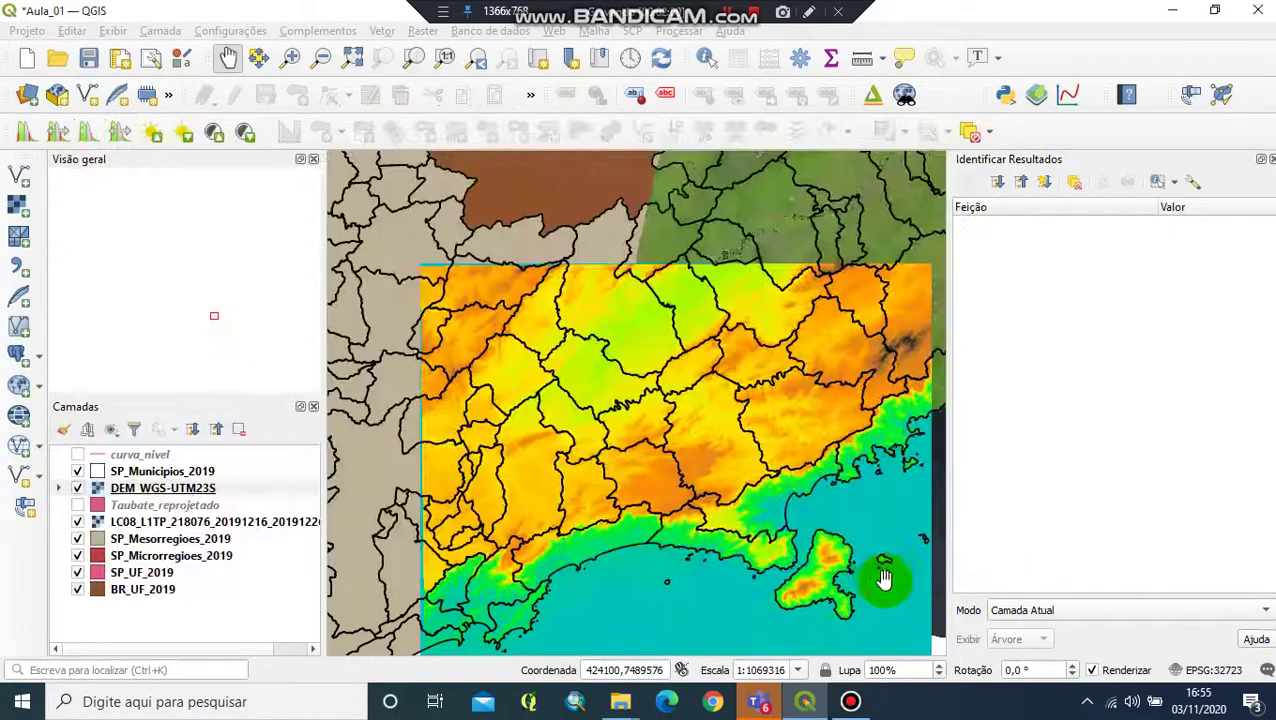
Try to load the DEM_WGS-UTM23S layer into a 3D preview in the Qgis2threejs Exporter.
{"action": "left_click", "coordinate": [554, 31]}
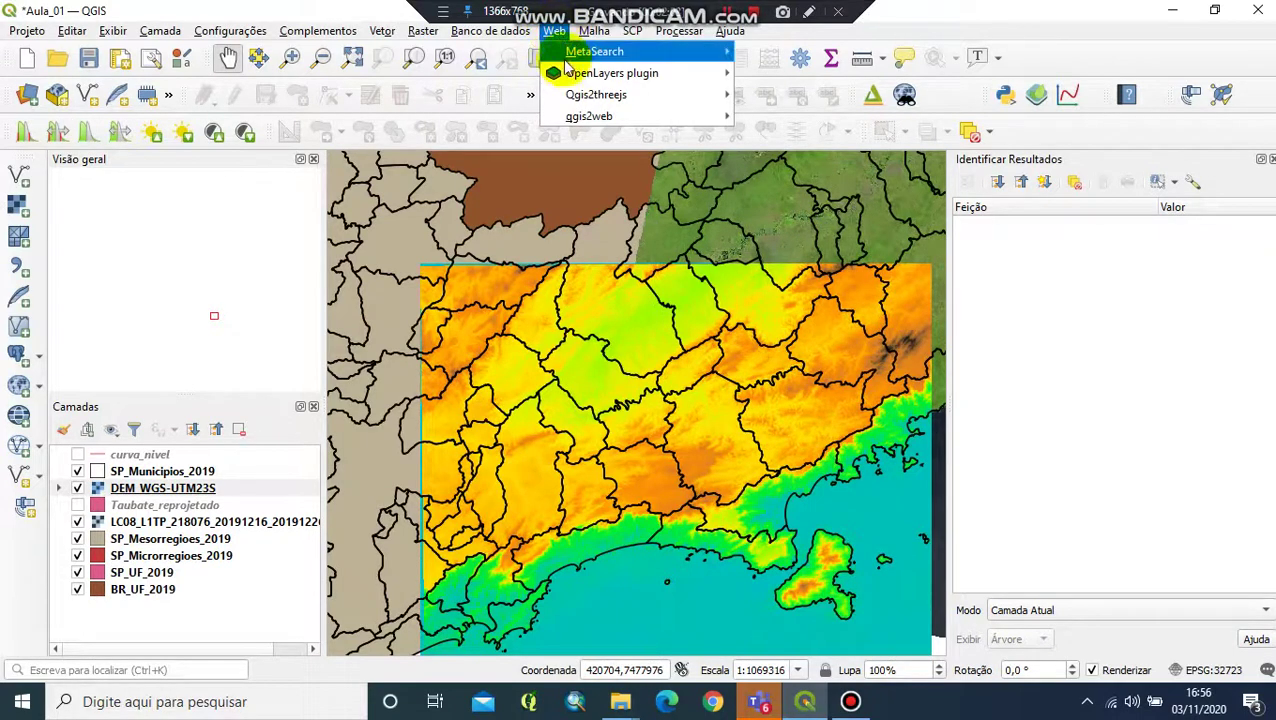
{"action": "mouse_move", "coordinate": [607, 94]}
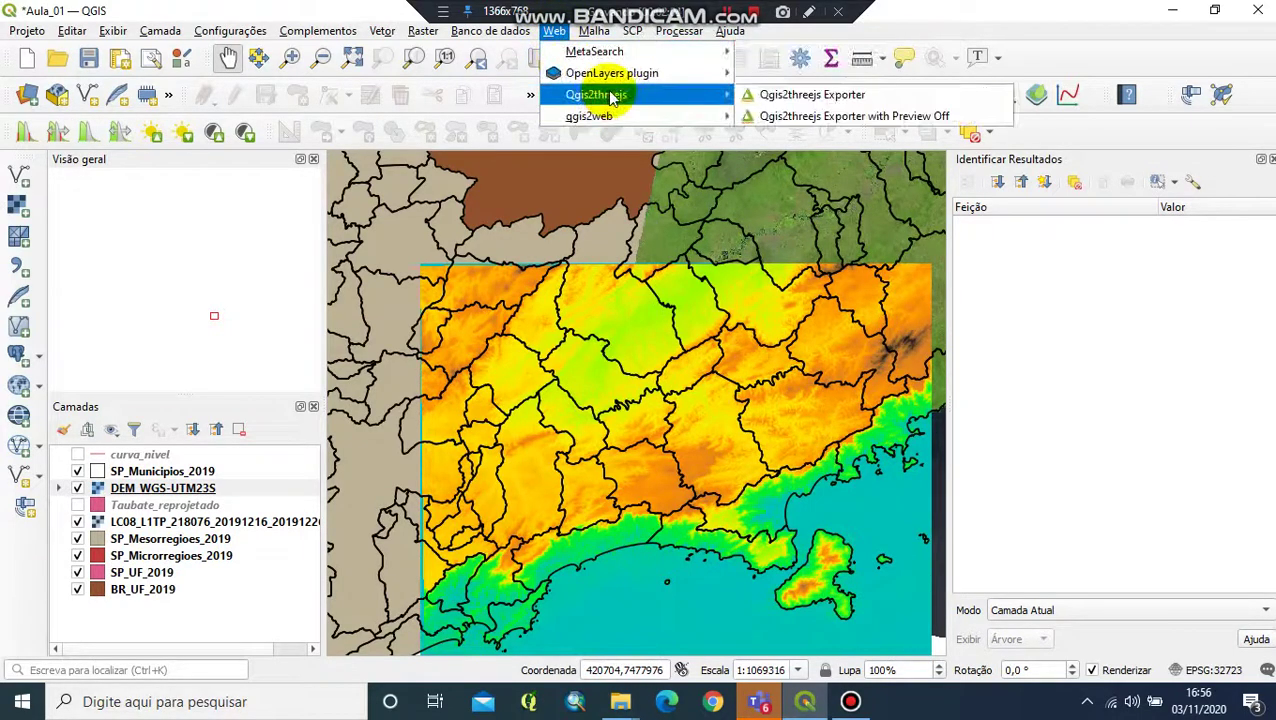
{"action": "left_click", "coordinate": [826, 94]}
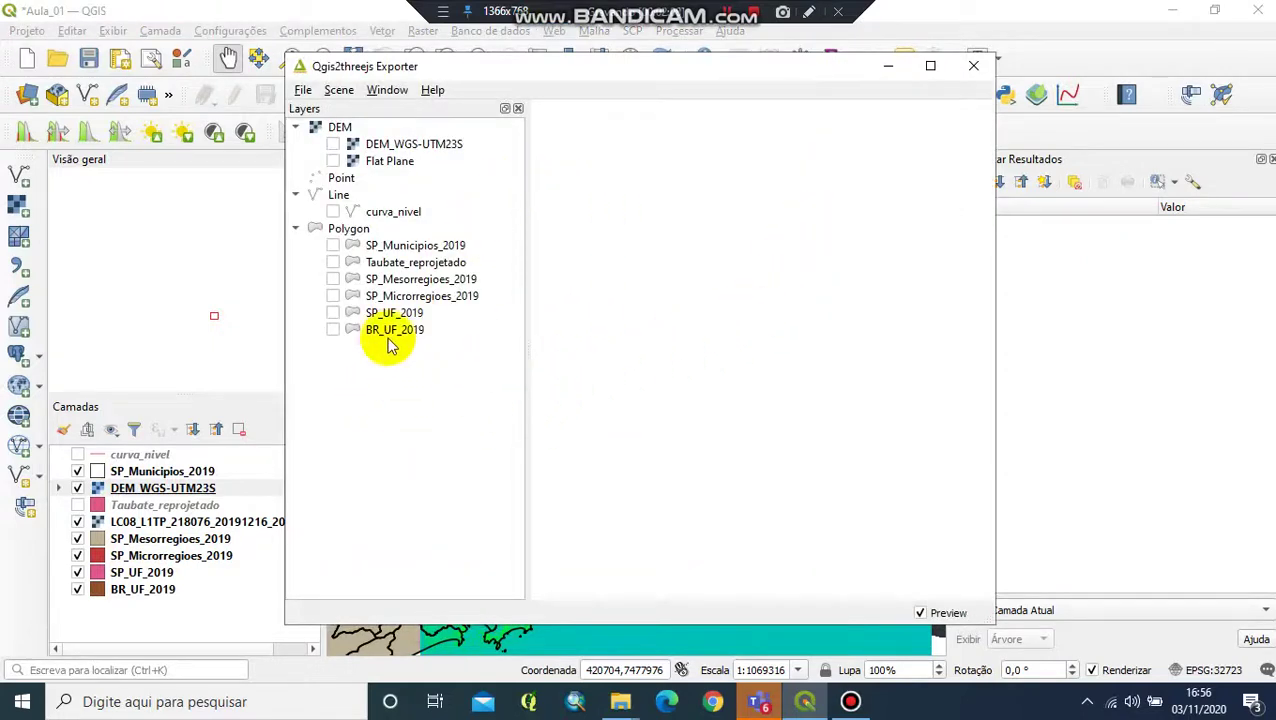
{"action": "left_click", "coordinate": [333, 144]}
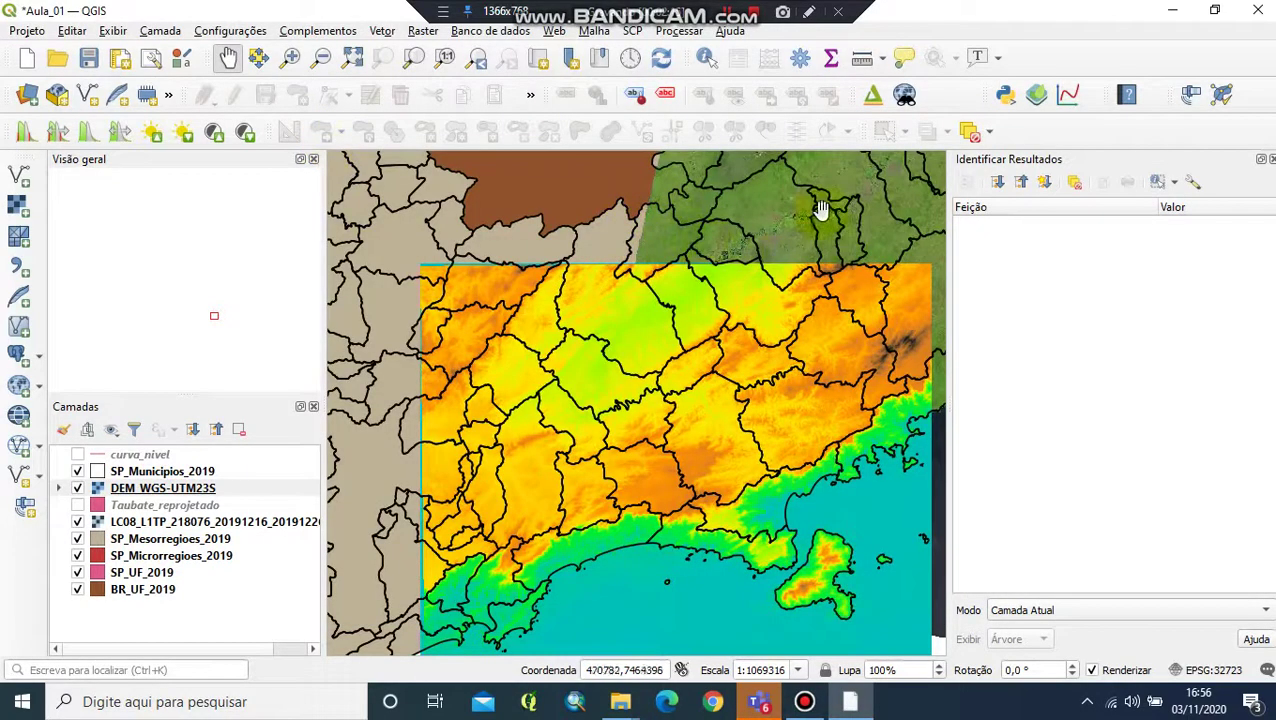
Close the identify results panel and preview DEM_WGS-UTM23S in 3D with the Qgis2threejs Exporter.
{"action": "left_click", "coordinate": [1270, 159]}
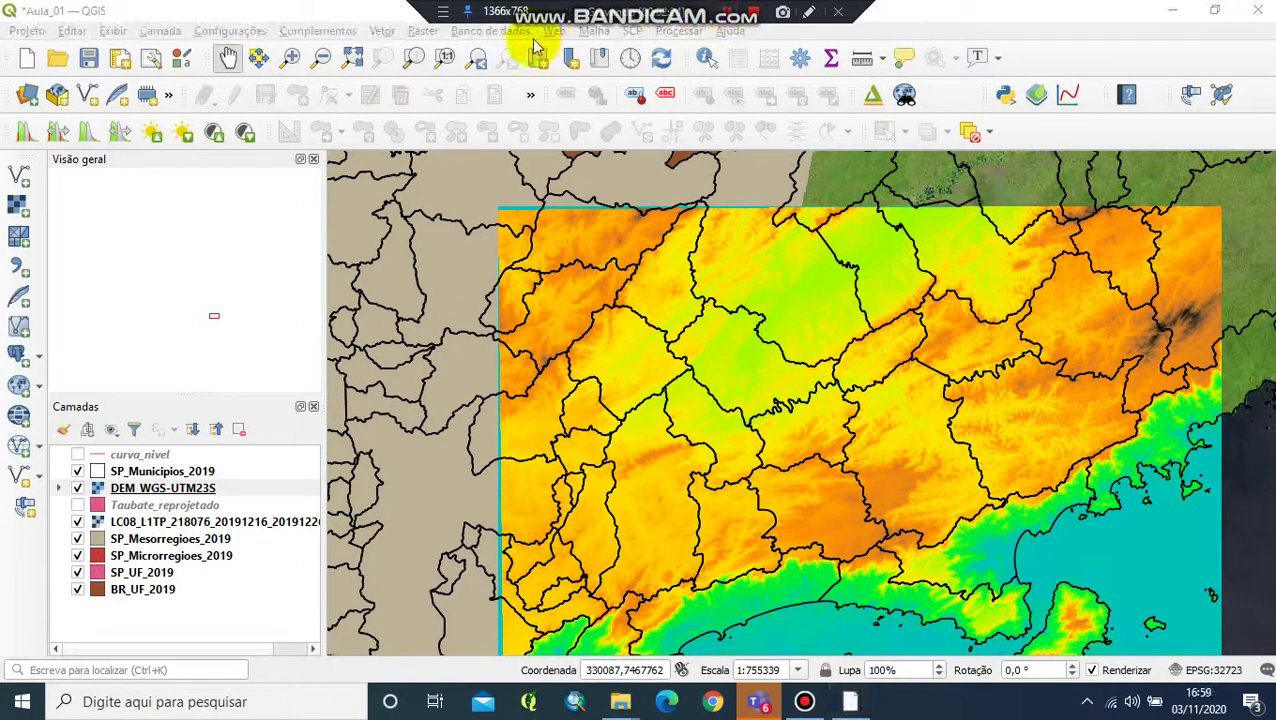
{"action": "left_click", "coordinate": [553, 31]}
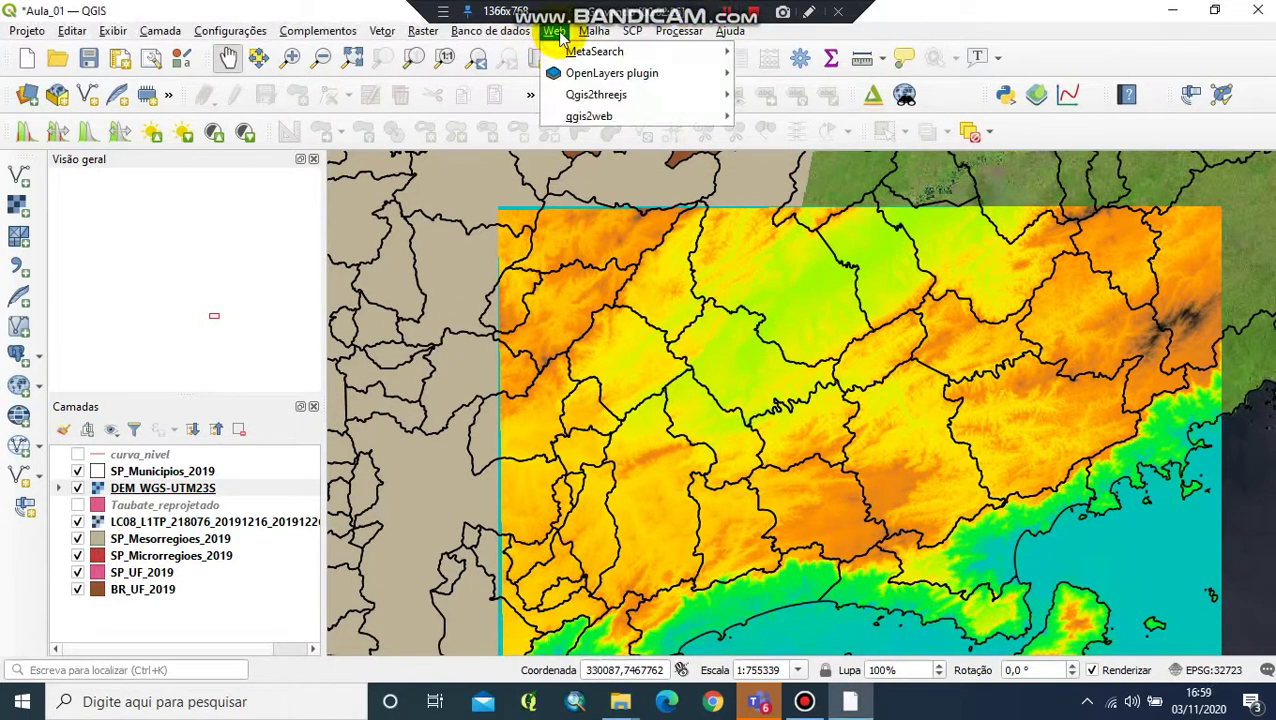
{"action": "mouse_move", "coordinate": [610, 100]}
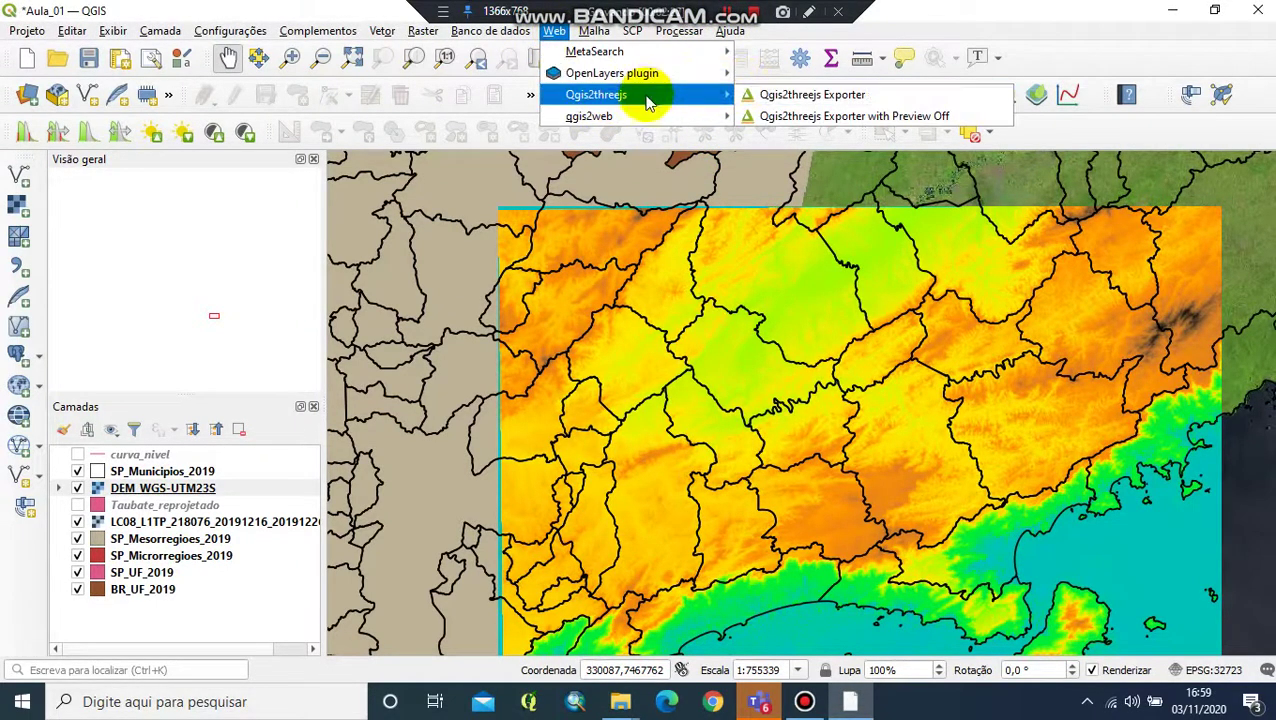
{"action": "left_click", "coordinate": [829, 100]}
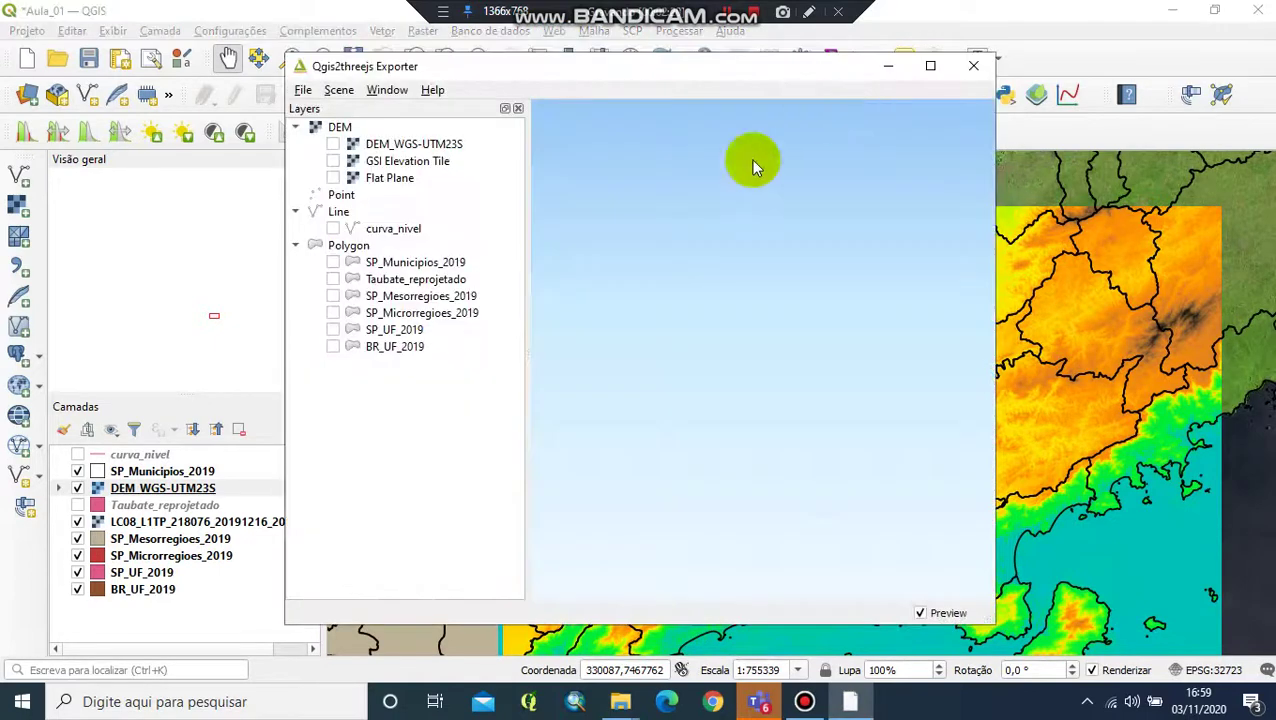
{"action": "left_click", "coordinate": [333, 145]}
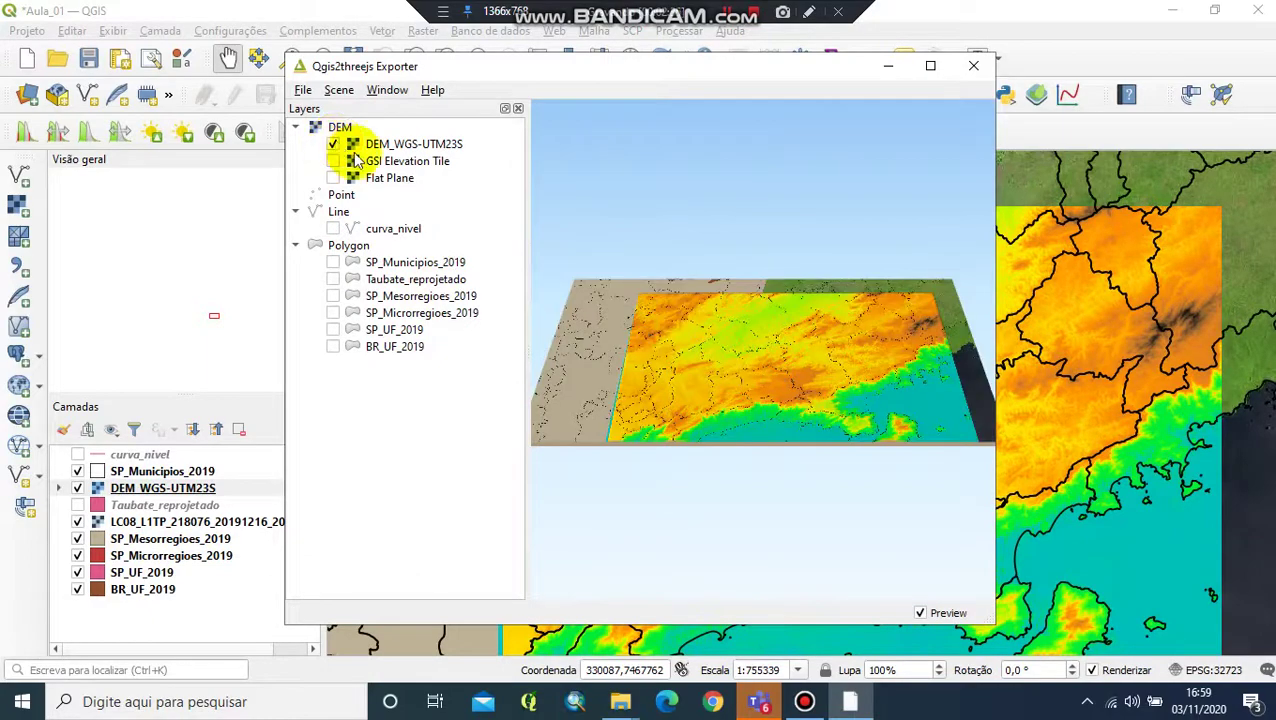
{"action": "scroll", "coordinate": [765, 387], "scroll_direction": "up", "scroll_amount": 5}
{"action": "left_click_drag", "start_coordinate": [760, 390], "coordinate": [706, 529]}
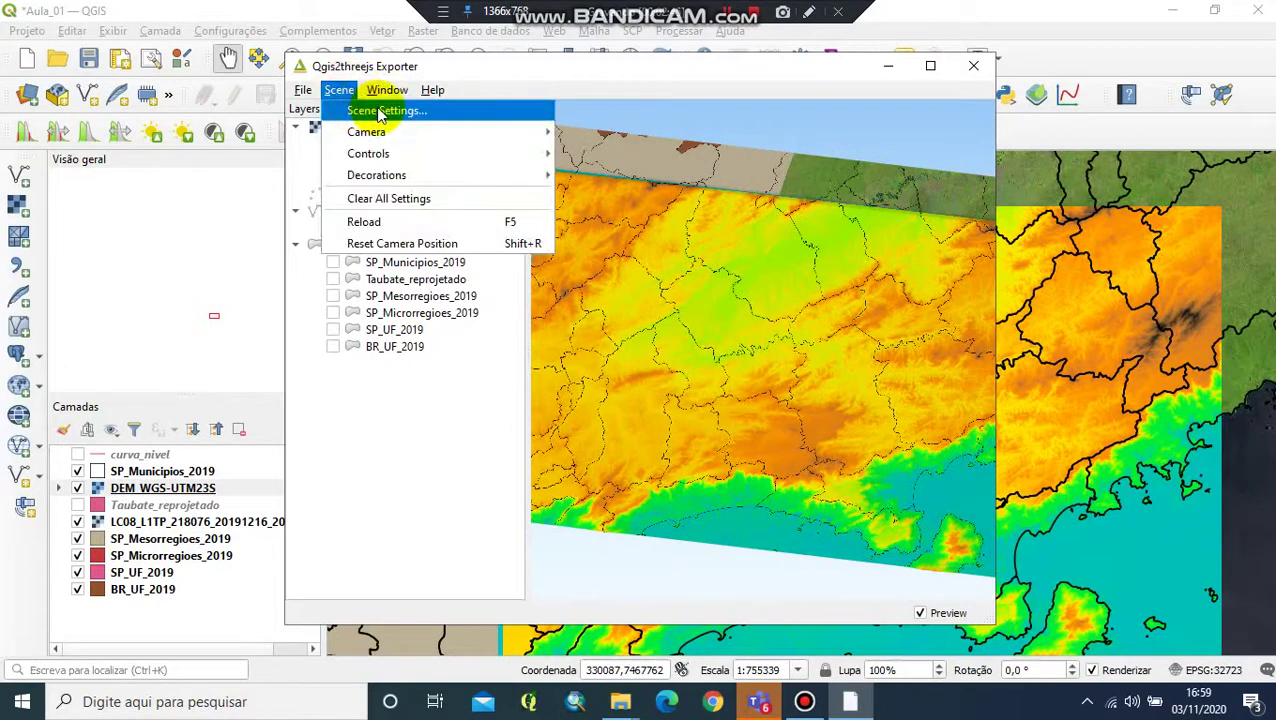
Set the 3D scene's vertical exaggeration to 6 and apply it.
{"action": "left_click", "coordinate": [380, 112]}
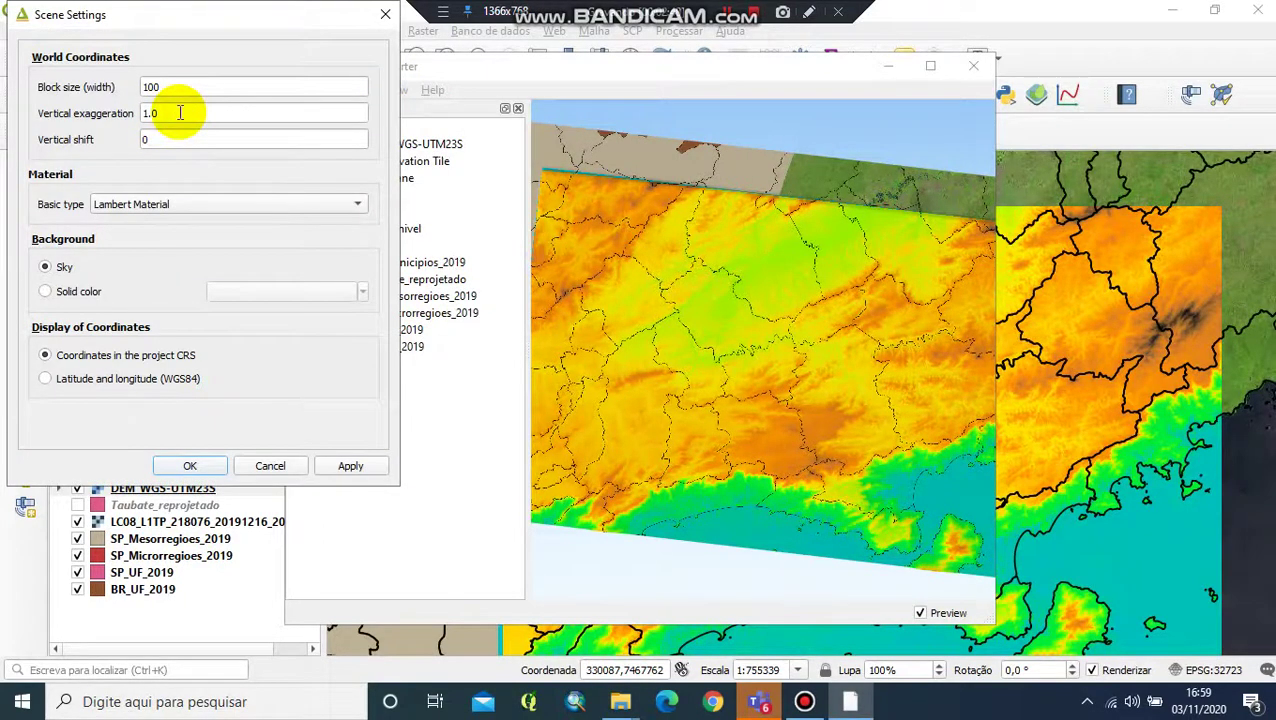
{"action": "double_click", "coordinate": [180, 113]}
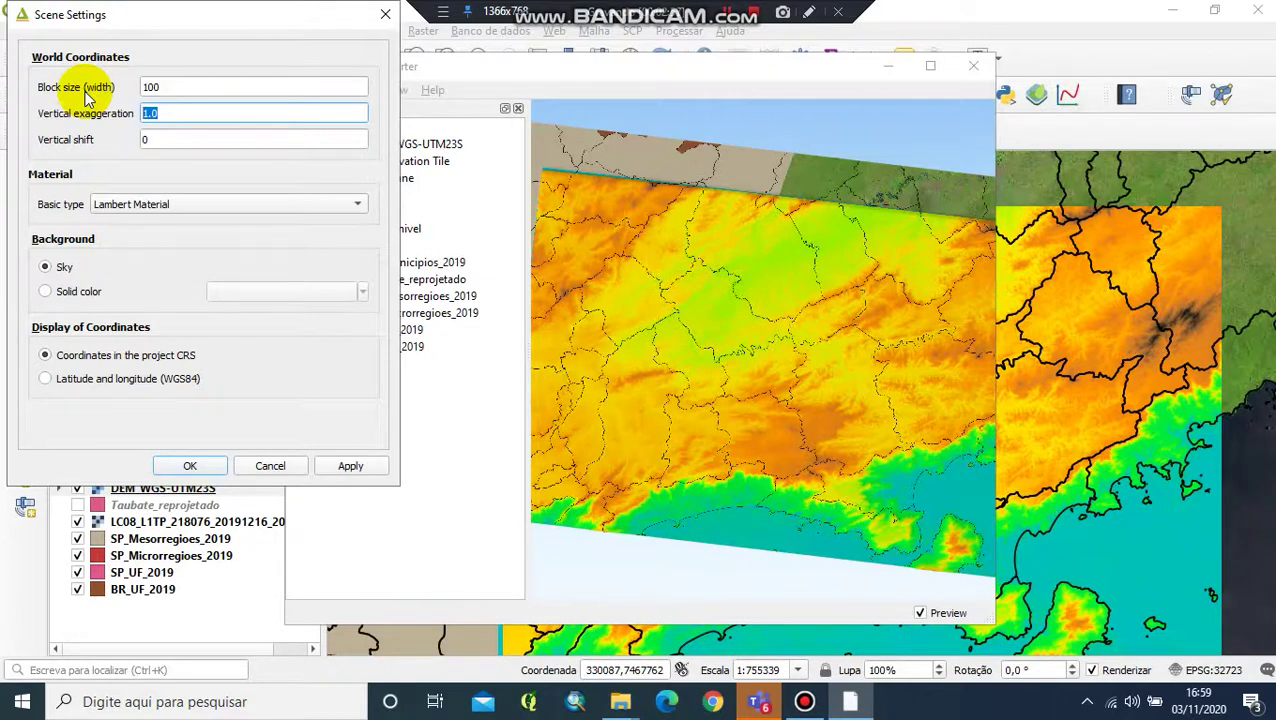
{"action": "type", "text": "6"}
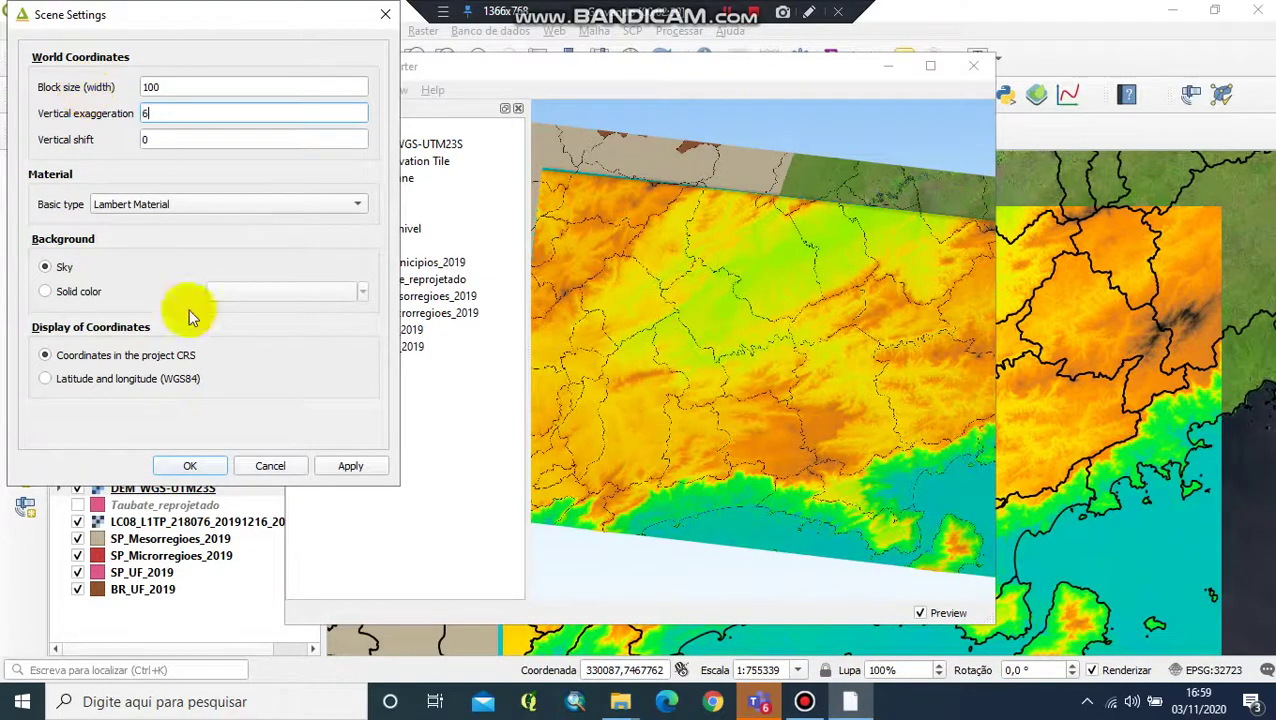
{"action": "left_click", "coordinate": [346, 462]}
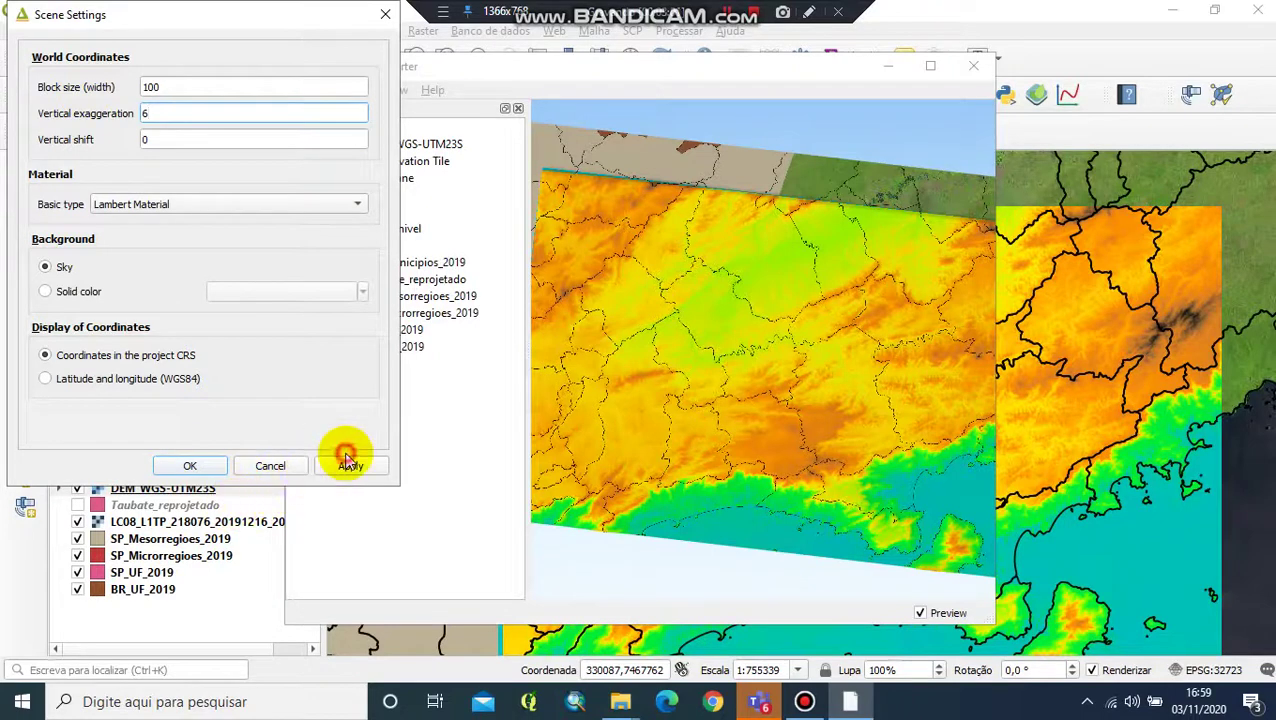
{"action": "left_click", "coordinate": [190, 466]}
Examine the exaggerated DEM relief in the maximized 3D exporter from several angles, including the mountains and the coast.
{"action": "left_click_drag", "start_coordinate": [689, 456], "coordinate": [806, 458]}
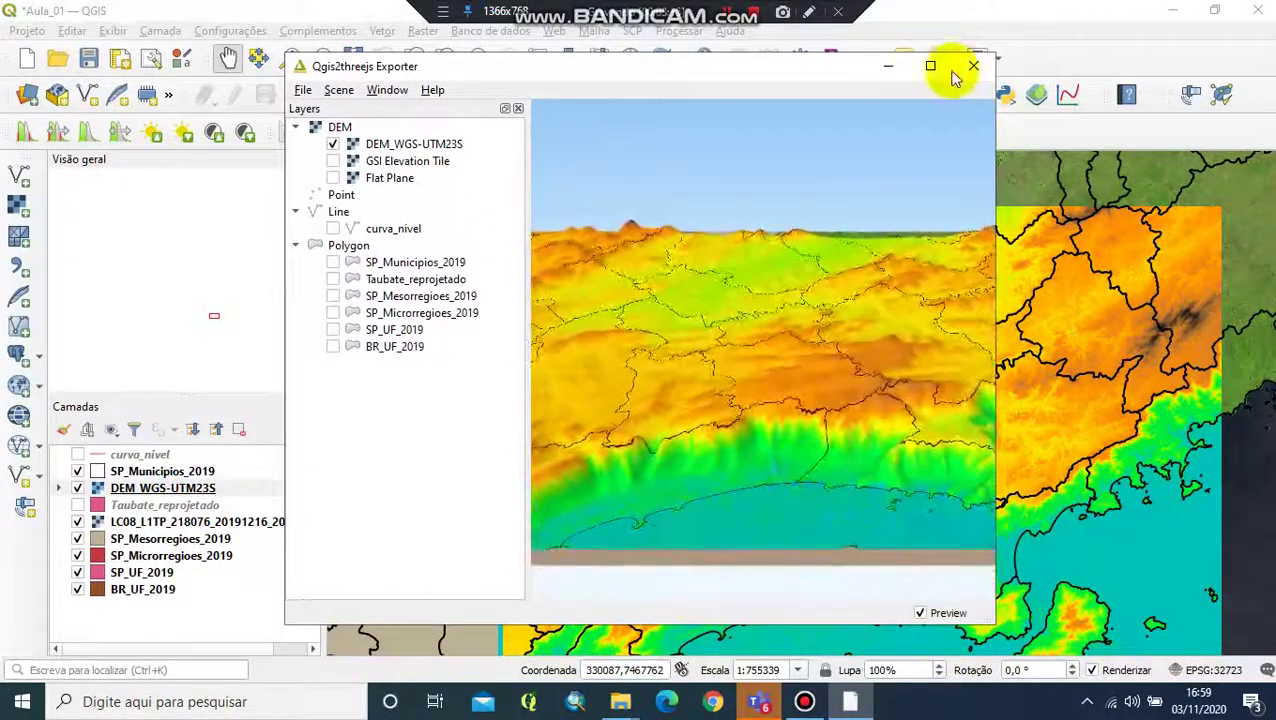
{"action": "left_click", "coordinate": [931, 66]}
{"action": "left_click_drag", "start_coordinate": [724, 503], "coordinate": [757, 490]}
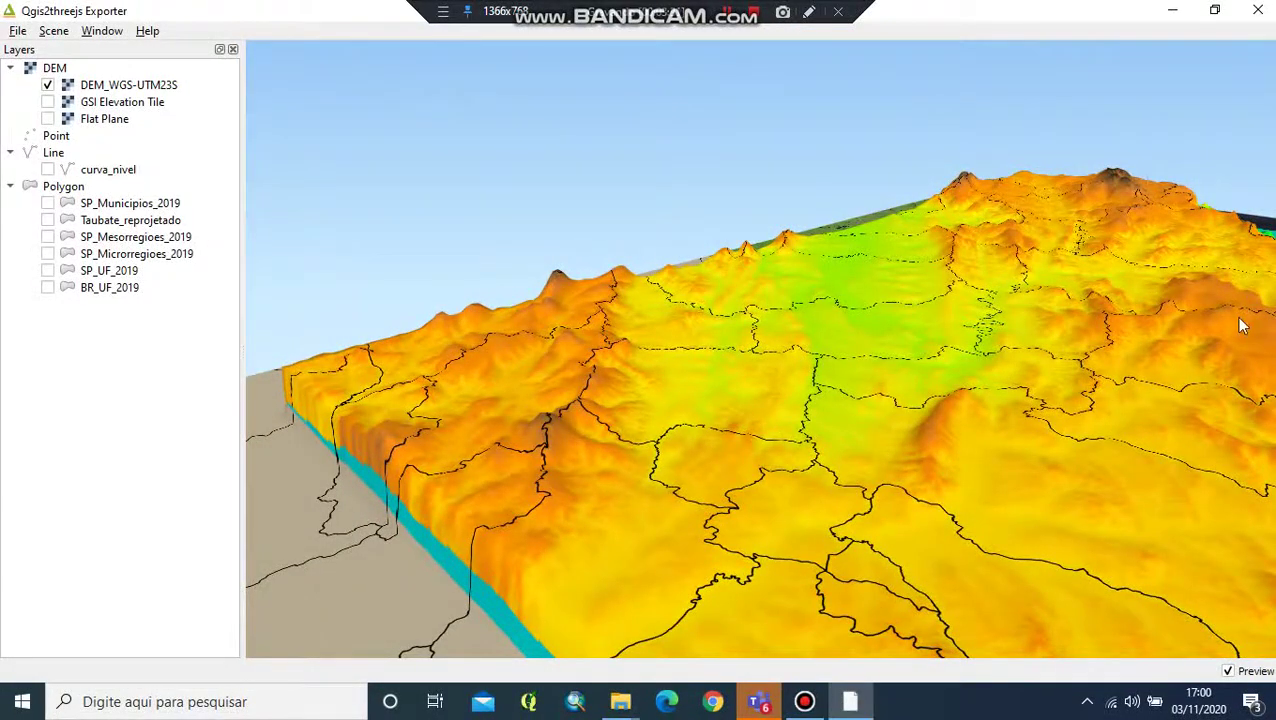
{"action": "left_click_drag", "start_coordinate": [1037, 450], "coordinate": [1013, 426]}
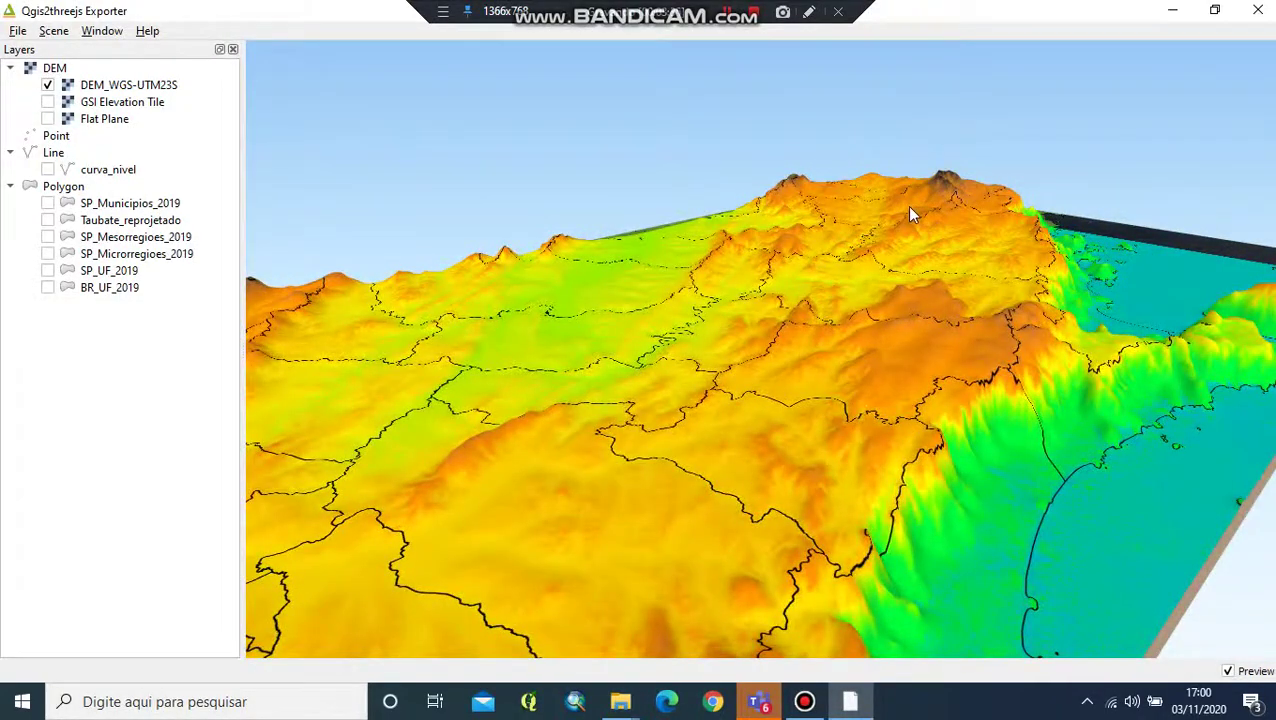
{"action": "scroll", "coordinate": [911, 210], "scroll_direction": "down", "scroll_amount": 3}
{"action": "left_click_drag", "start_coordinate": [902, 445], "coordinate": [773, 337]}
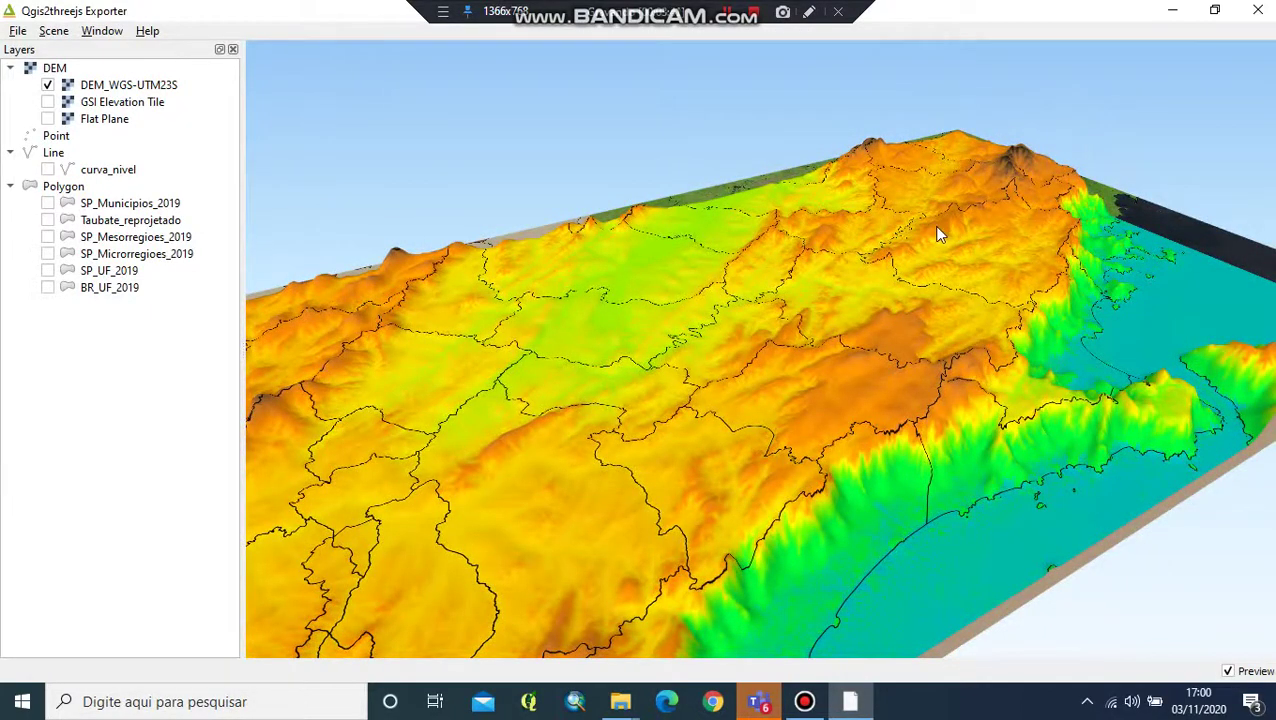
{"action": "left_click_drag", "start_coordinate": [940, 228], "coordinate": [803, 370]}
{"action": "scroll", "coordinate": [803, 370], "scroll_direction": "up", "scroll_amount": 3}
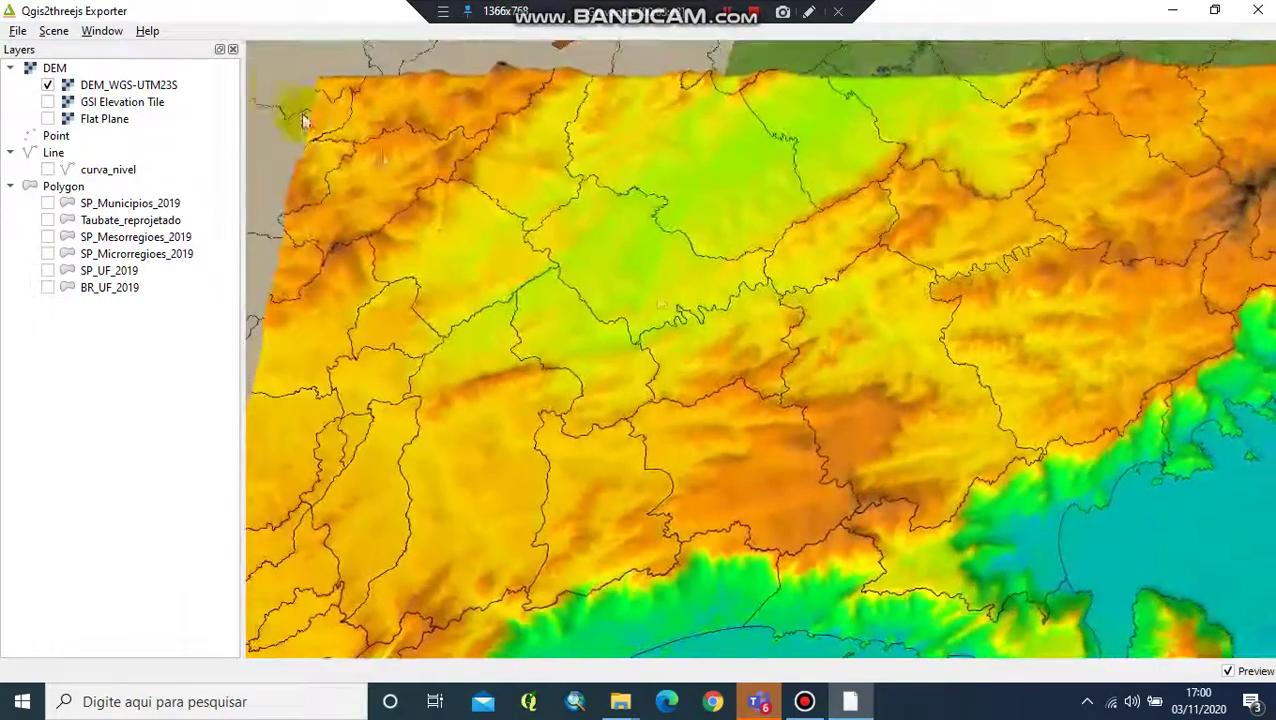
Set the 3D scene's vertical exaggeration to 9, check the relief and close the exporter.
{"action": "left_click", "coordinate": [56, 31]}
{"action": "left_click", "coordinate": [80, 51]}
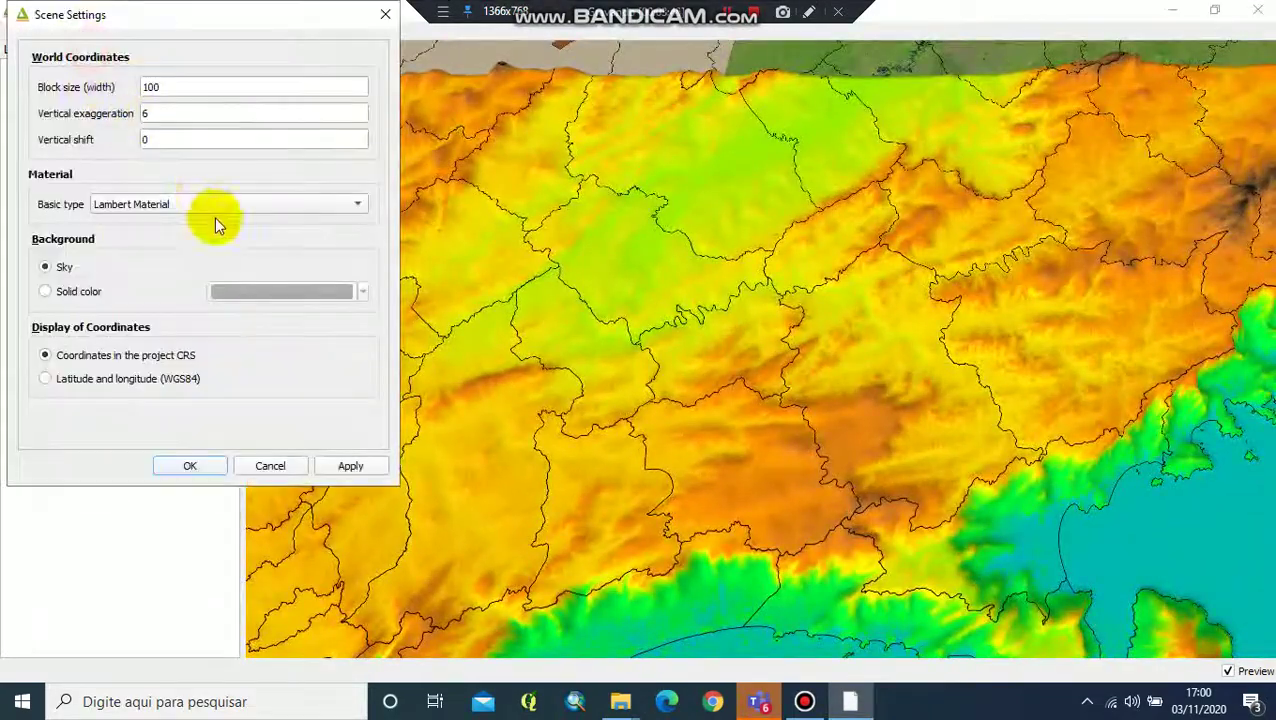
{"action": "double_click", "coordinate": [165, 113]}
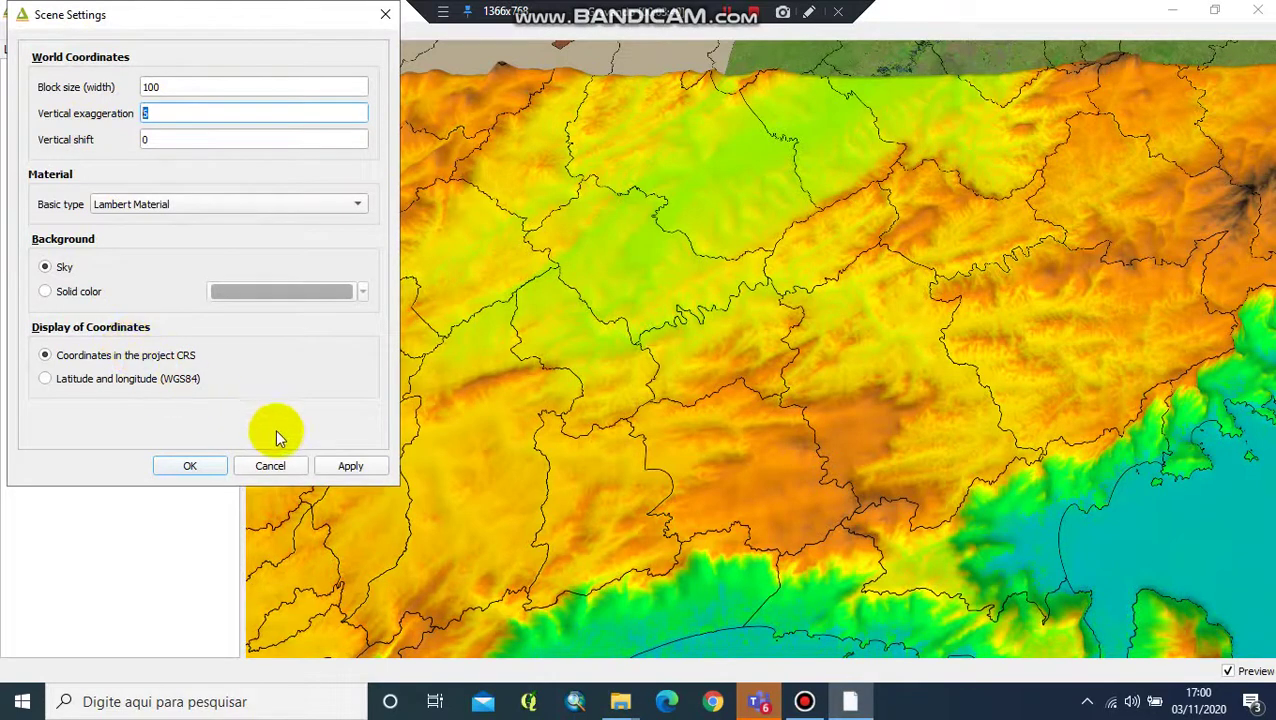
{"action": "type", "text": "9"}
{"action": "left_click", "coordinate": [350, 465]}
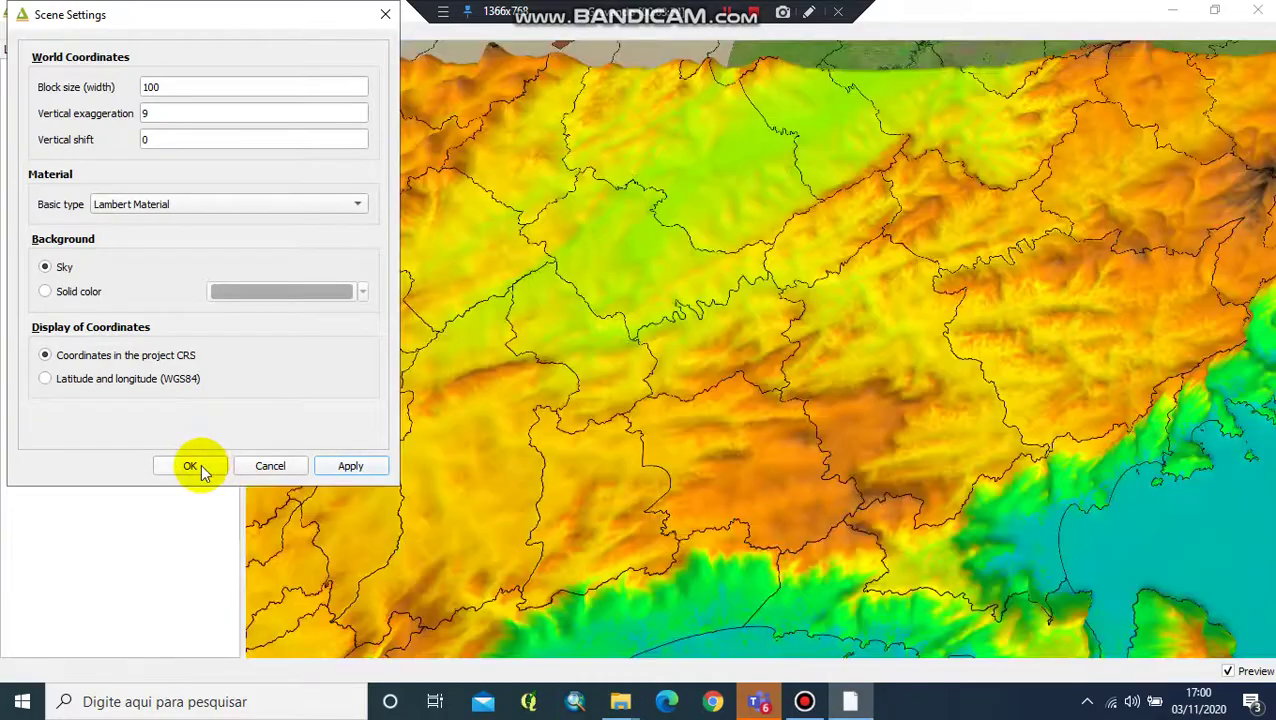
{"action": "left_click", "coordinate": [190, 466]}
{"action": "left_click_drag", "start_coordinate": [963, 421], "coordinate": [1004, 428]}
{"action": "left_click", "coordinate": [1257, 10]}
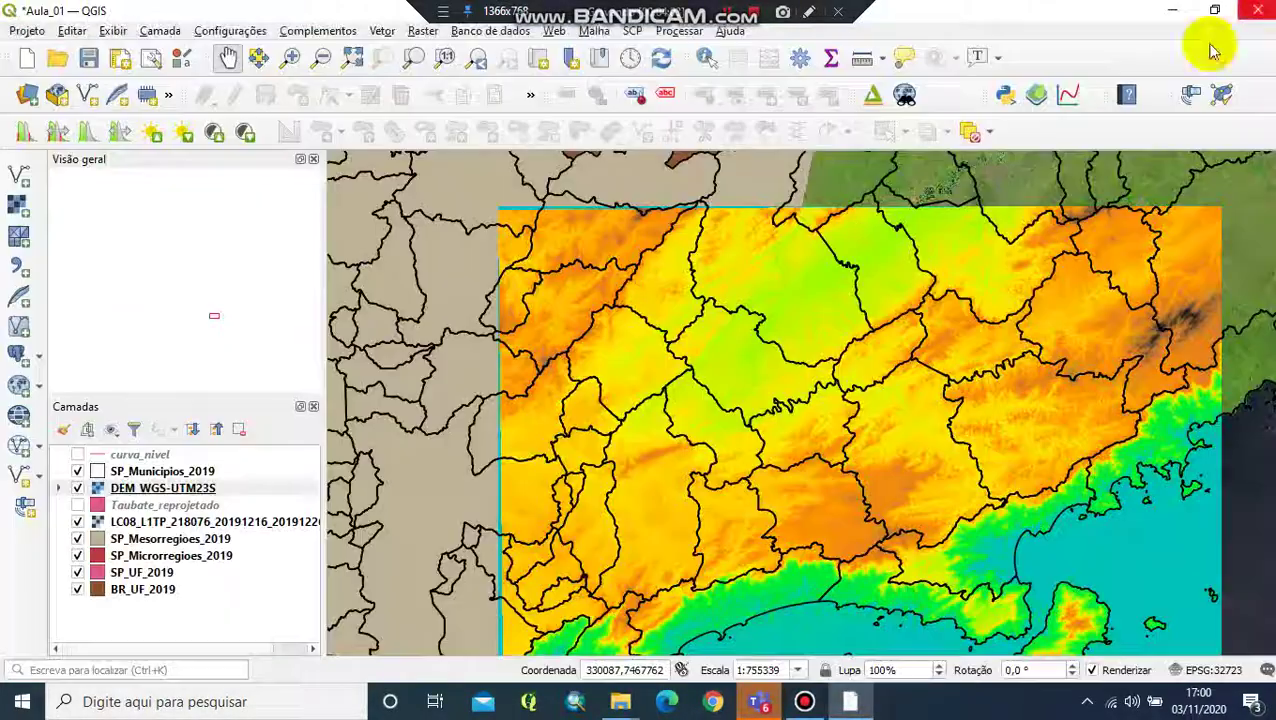
Move the LC08 Landsat image above DEM_WGS-UTM23S in the layer order and hide SP_Municipios_2019.
{"action": "left_click_drag", "start_coordinate": [150, 524], "coordinate": [195, 484]}
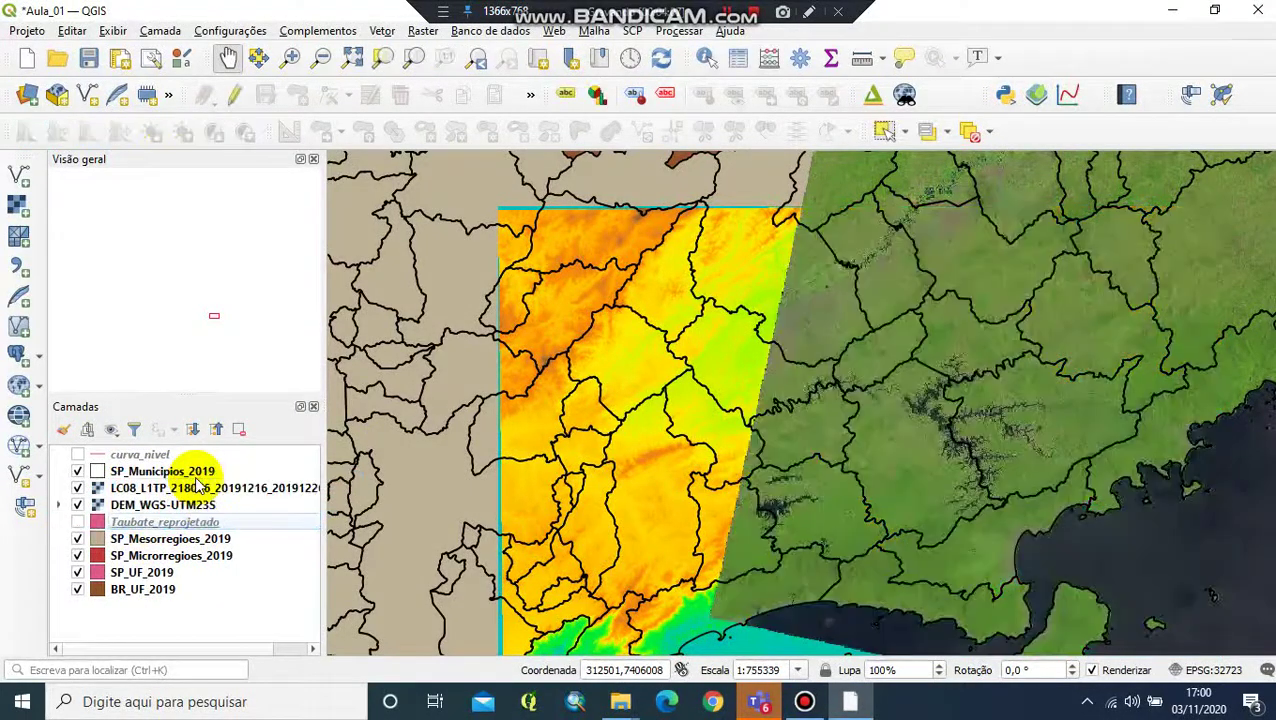
{"action": "left_click", "coordinate": [78, 471]}
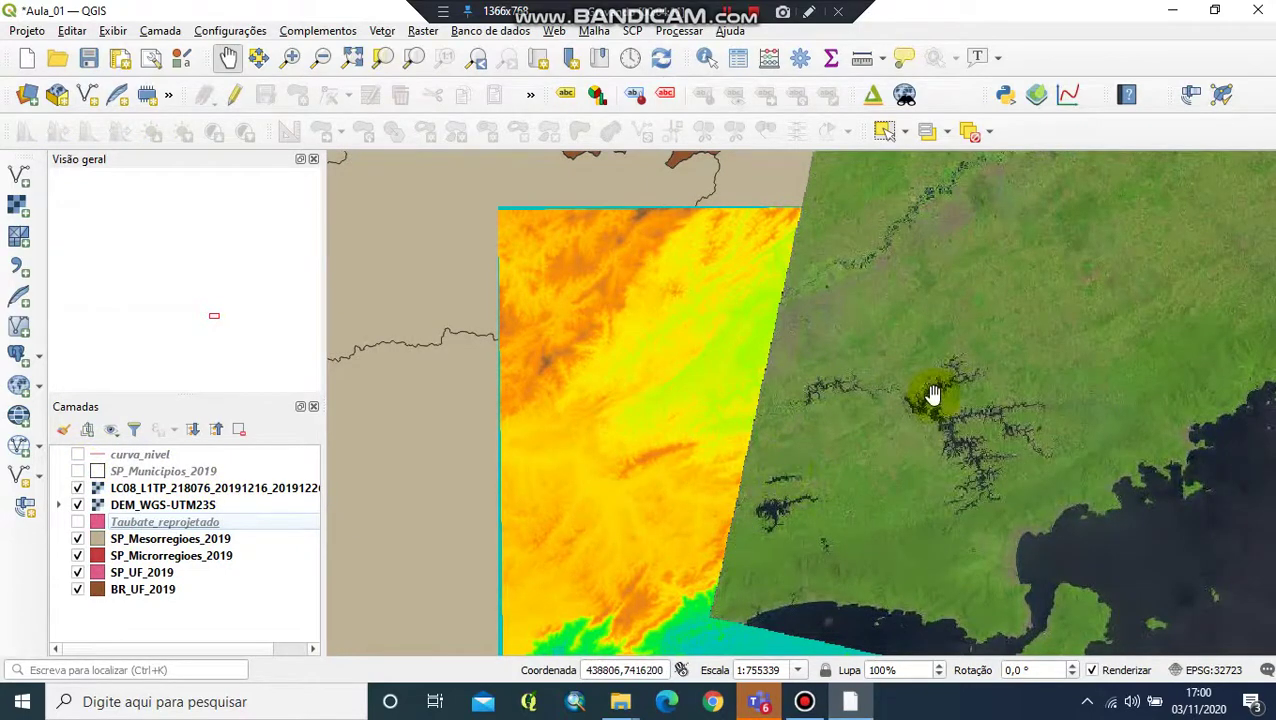
Preview the Landsat image draped over DEM_WGS-UTM23S in the Qgis2threejs Exporter, inspect it from several angles and close the exporter.
{"action": "left_click", "coordinate": [554, 31]}
{"action": "mouse_move", "coordinate": [594, 98]}
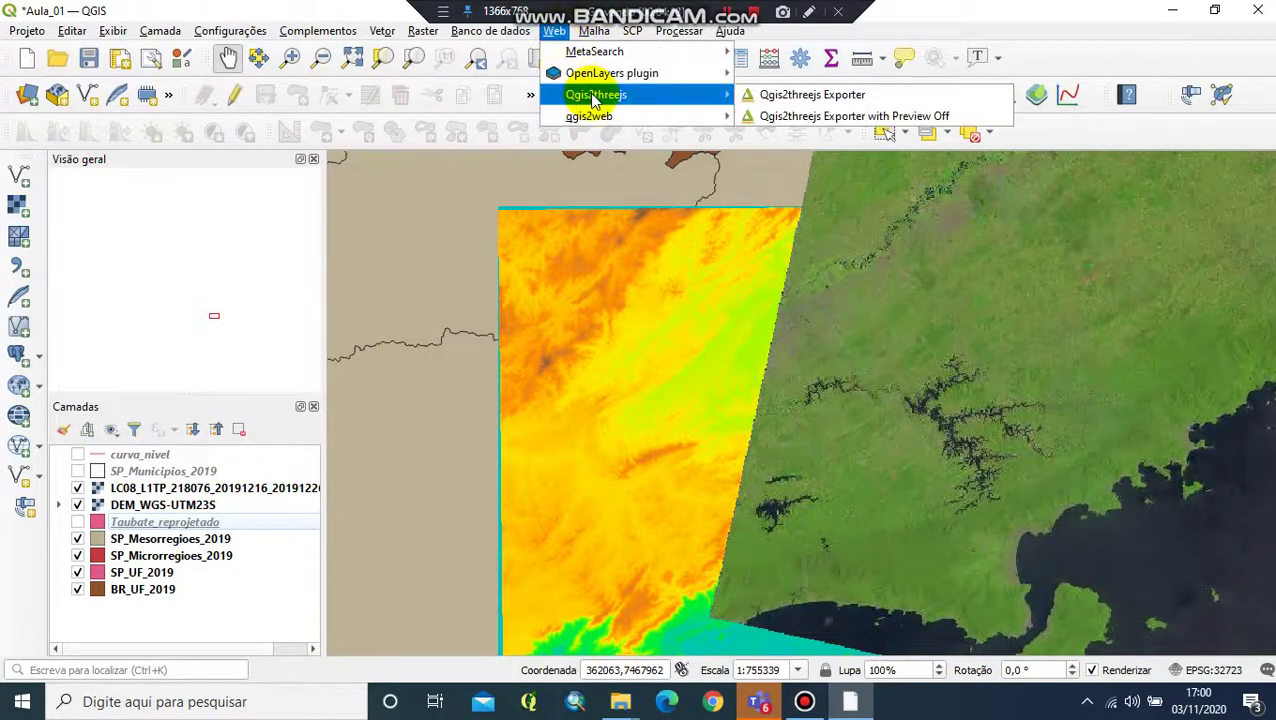
{"action": "left_click", "coordinate": [789, 95]}
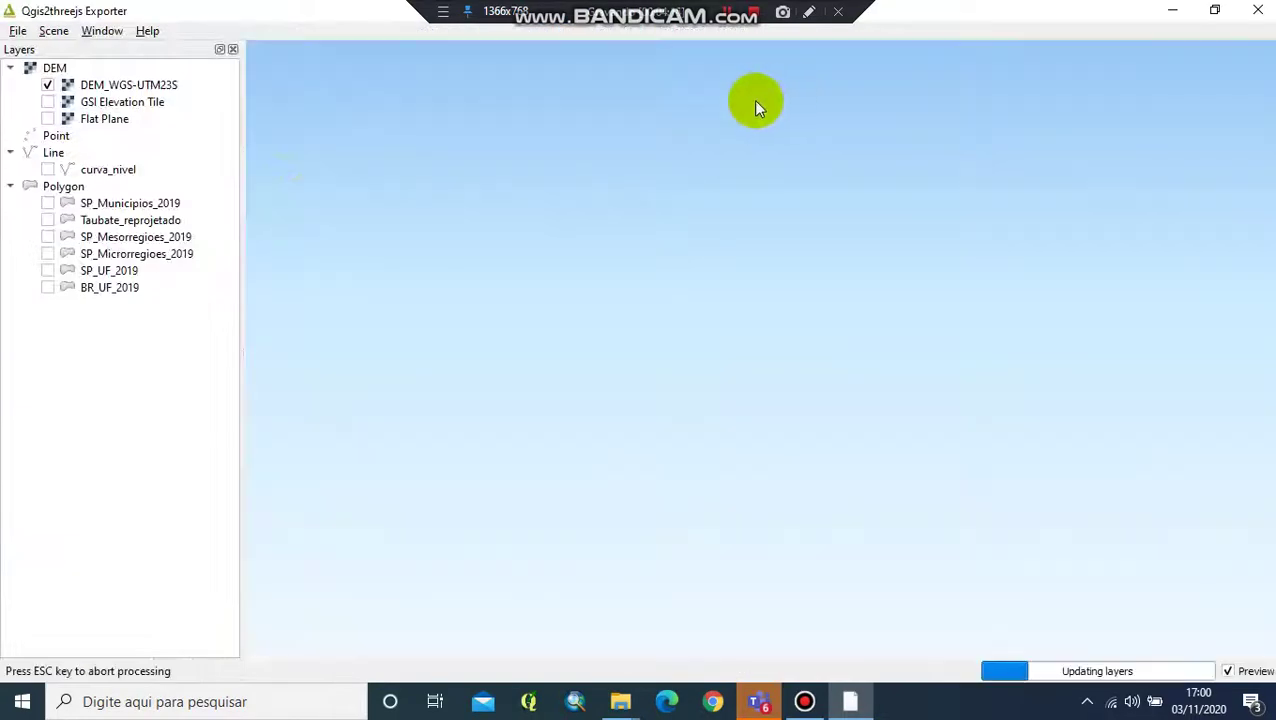
{"action": "left_click", "coordinate": [48, 86]}
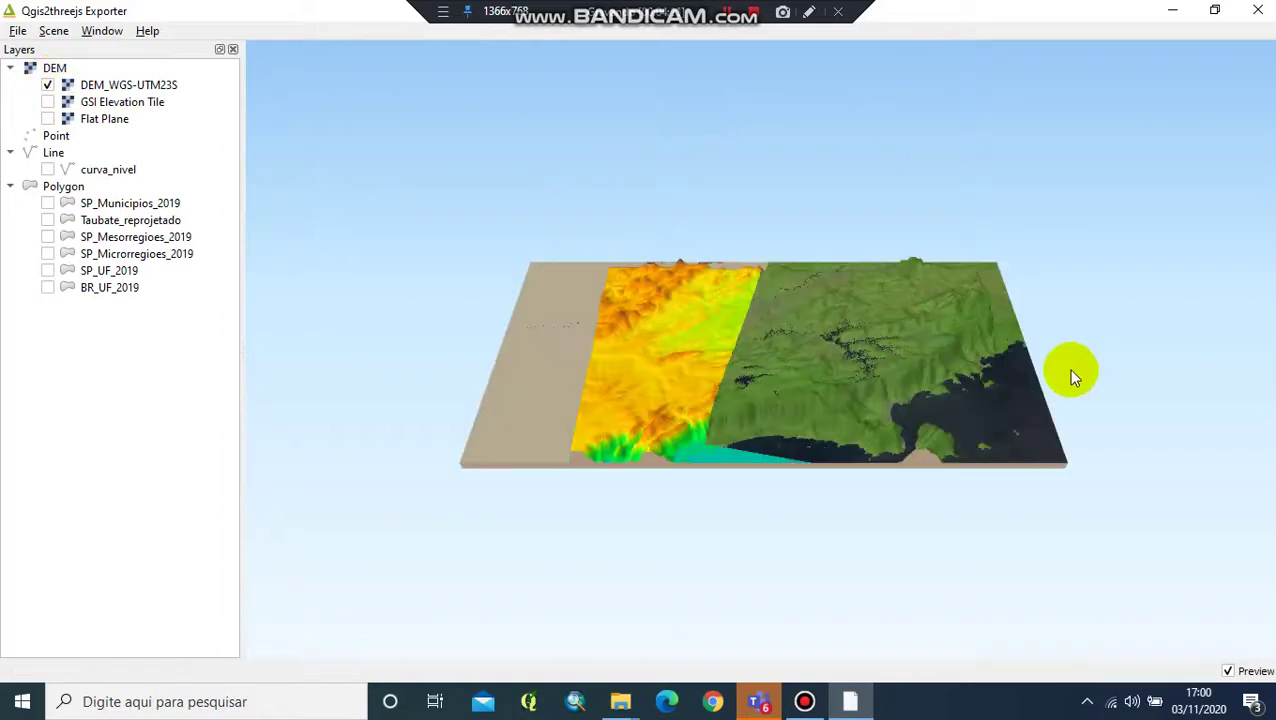
{"action": "scroll", "coordinate": [889, 370], "scroll_direction": "up", "scroll_amount": 5}
{"action": "mouse_move", "coordinate": [952, 432]}
{"action": "left_mouse_down"}
{"action": "mouse_move", "coordinate": [846, 433]}
{"action": "mouse_move", "coordinate": [817, 413]}
{"action": "mouse_move", "coordinate": [745, 408]}
{"action": "mouse_move", "coordinate": [732, 427]}
{"action": "left_mouse_up"}
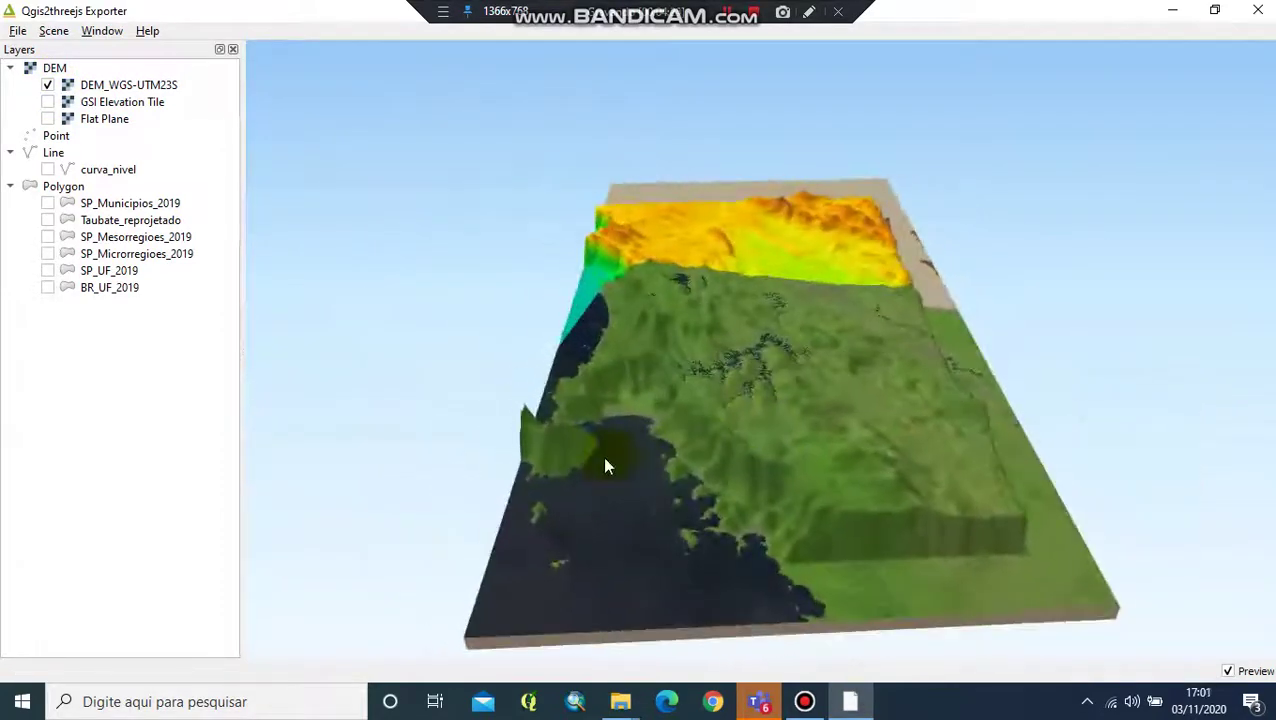
{"action": "scroll", "coordinate": [622, 450], "scroll_direction": "up", "scroll_amount": 5}
{"action": "mouse_move", "coordinate": [557, 513]}
{"action": "left_mouse_down"}
{"action": "mouse_move", "coordinate": [789, 512]}
{"action": "mouse_move", "coordinate": [797, 484]}
{"action": "mouse_move", "coordinate": [738, 507]}
{"action": "mouse_move", "coordinate": [908, 538]}
{"action": "mouse_move", "coordinate": [900, 598]}
{"action": "mouse_move", "coordinate": [886, 594]}
{"action": "left_mouse_up"}
{"action": "mouse_move", "coordinate": [965, 323]}
{"action": "left_mouse_down"}
{"action": "mouse_move", "coordinate": [930, 369]}
{"action": "mouse_move", "coordinate": [968, 387]}
{"action": "mouse_move", "coordinate": [812, 399]}
{"action": "mouse_move", "coordinate": [820, 353]}
{"action": "mouse_move", "coordinate": [727, 334]}
{"action": "mouse_move", "coordinate": [1082, 356]}
{"action": "mouse_move", "coordinate": [792, 401]}
{"action": "mouse_move", "coordinate": [588, 380]}
{"action": "mouse_move", "coordinate": [580, 354]}
{"action": "mouse_move", "coordinate": [625, 377]}
{"action": "mouse_move", "coordinate": [613, 396]}
{"action": "mouse_move", "coordinate": [627, 393]}
{"action": "left_mouse_up"}
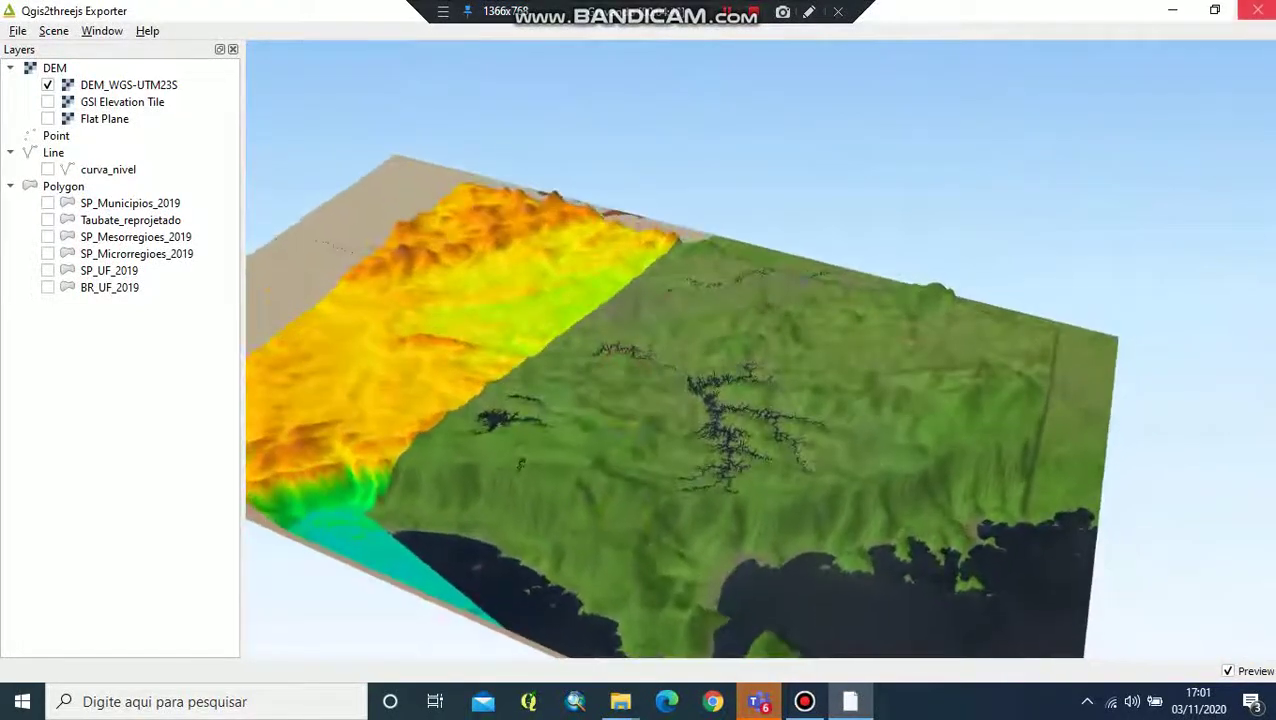
{"action": "left_click", "coordinate": [1258, 10]}
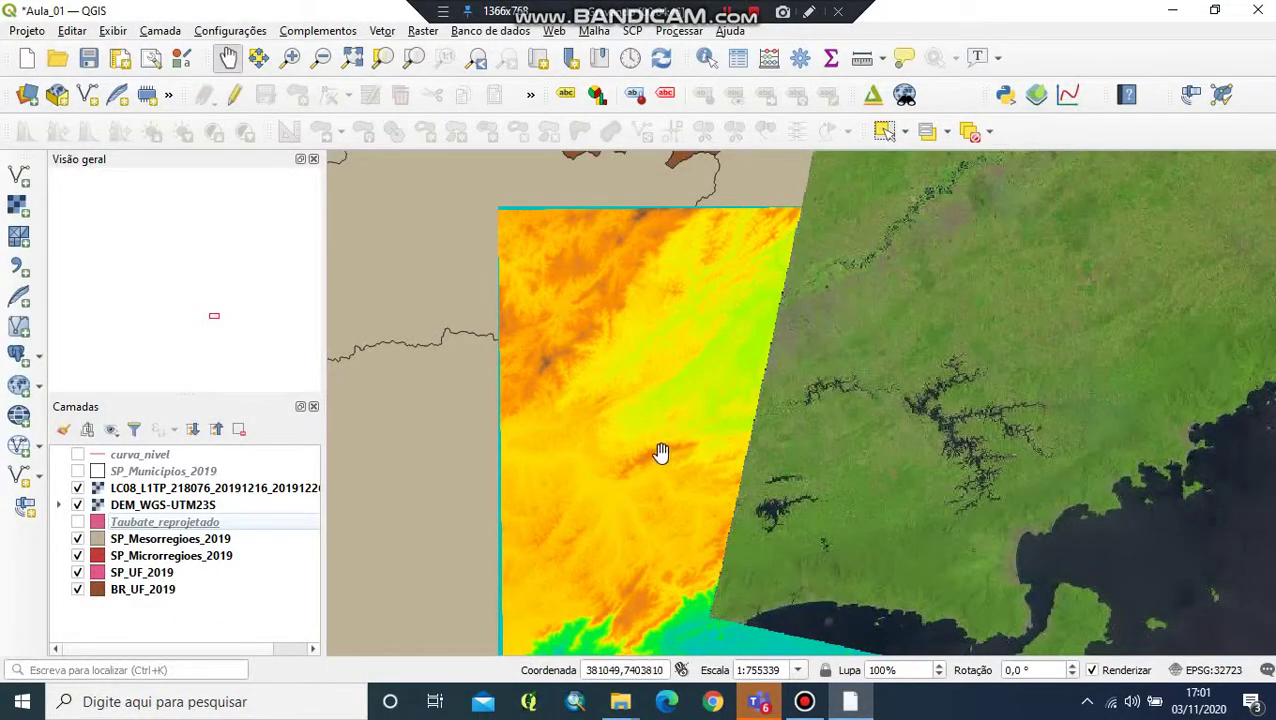
{"action": "scroll", "coordinate": [697, 456], "scroll_direction": "down", "scroll_amount": 2}
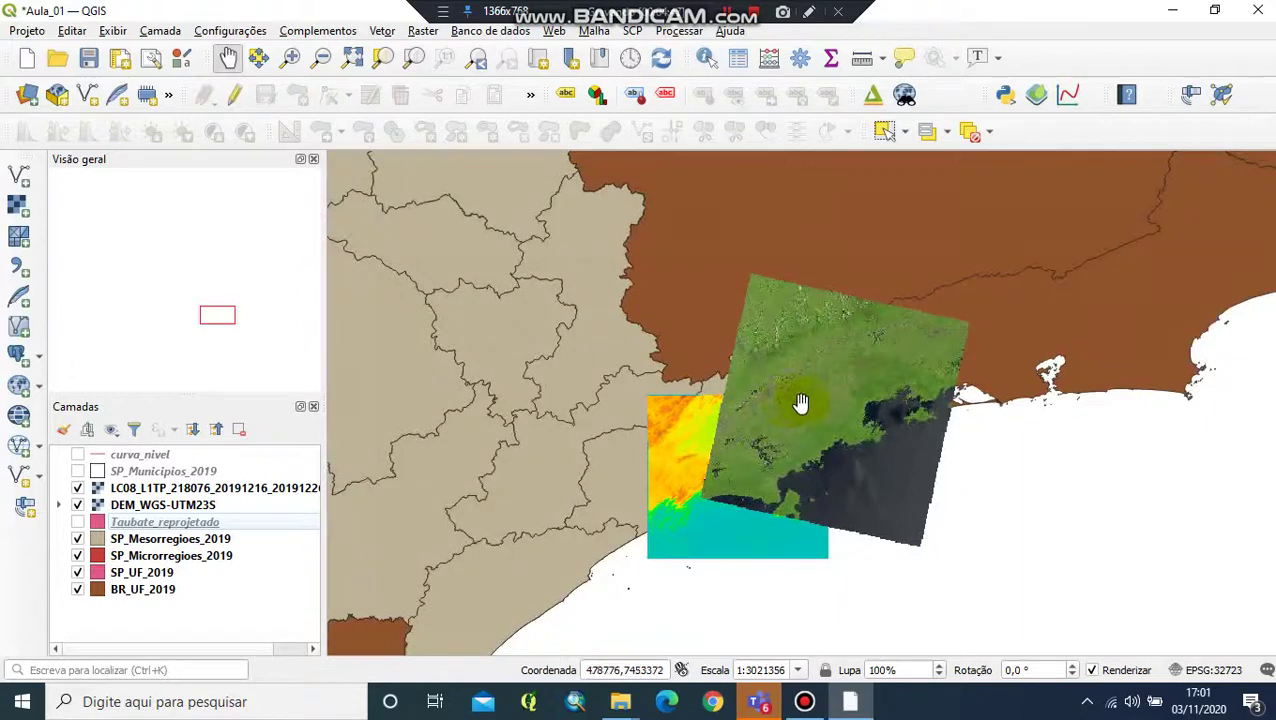
{"action": "left_click_drag", "start_coordinate": [742, 510], "coordinate": [746, 477]}
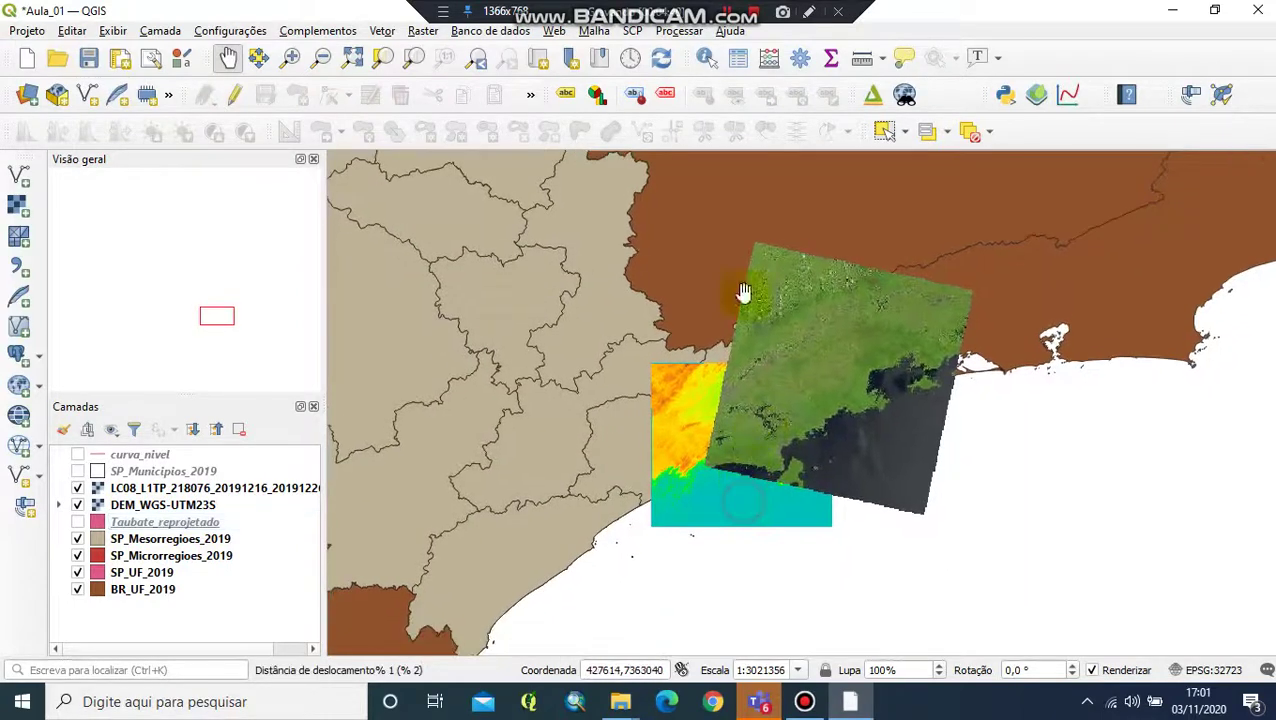